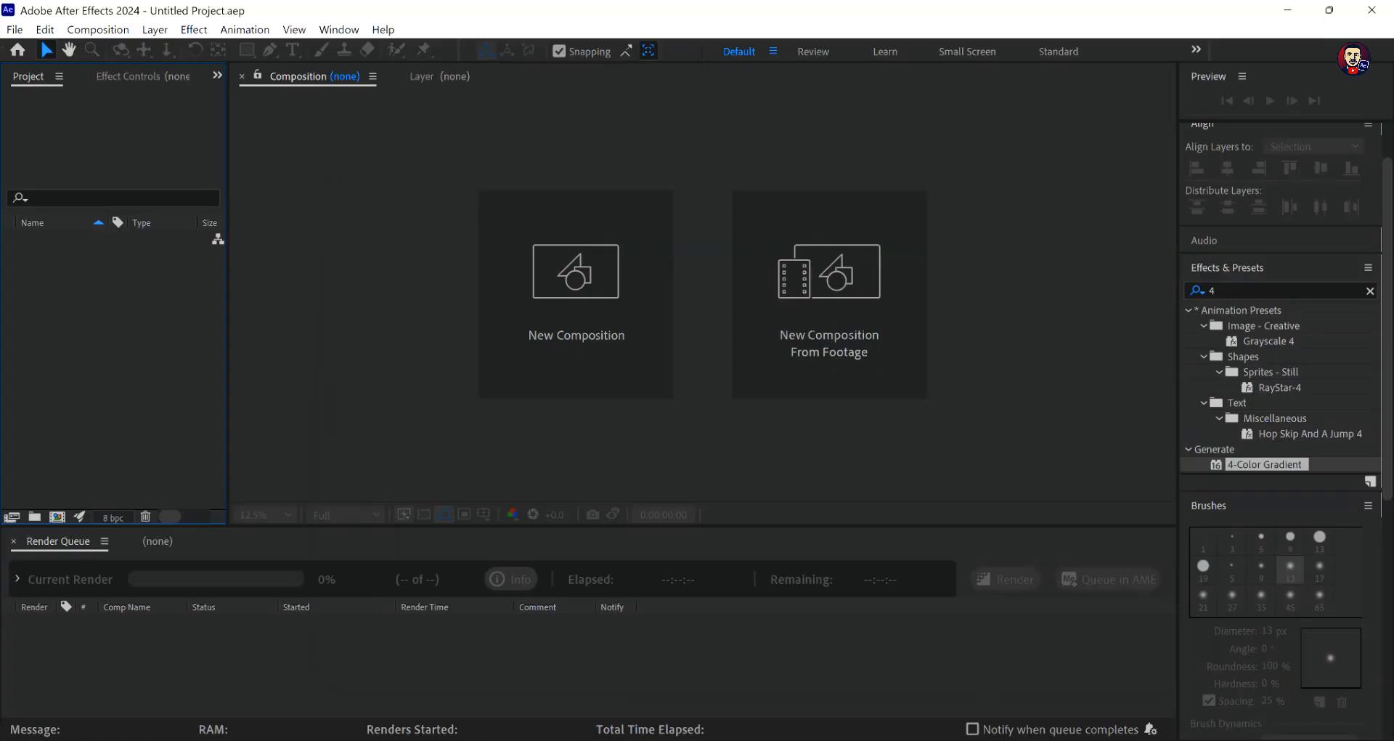
# - Create a composition named MAIN at 1920x1080 px and 30 frames per second
pyautogui.click(571, 294)
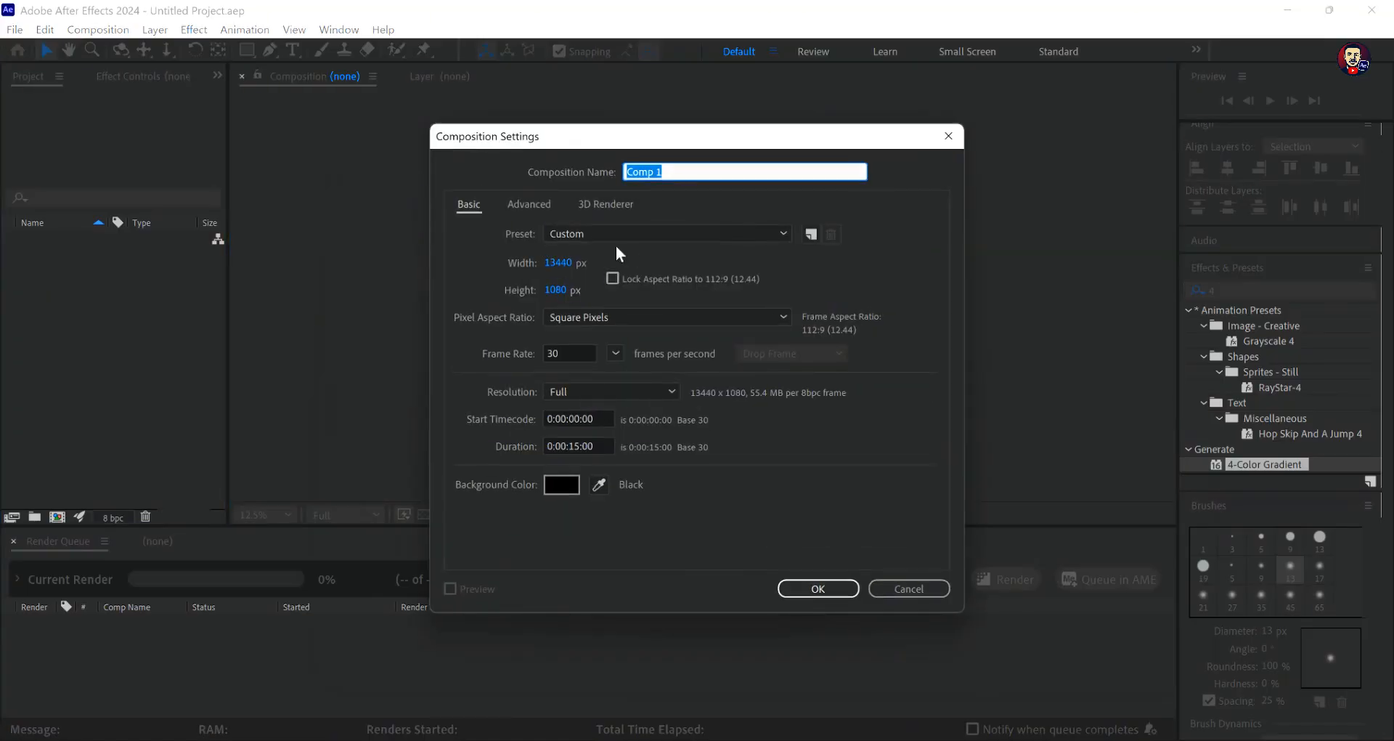
pyautogui.write('MAIN')
pyautogui.click(740, 234)
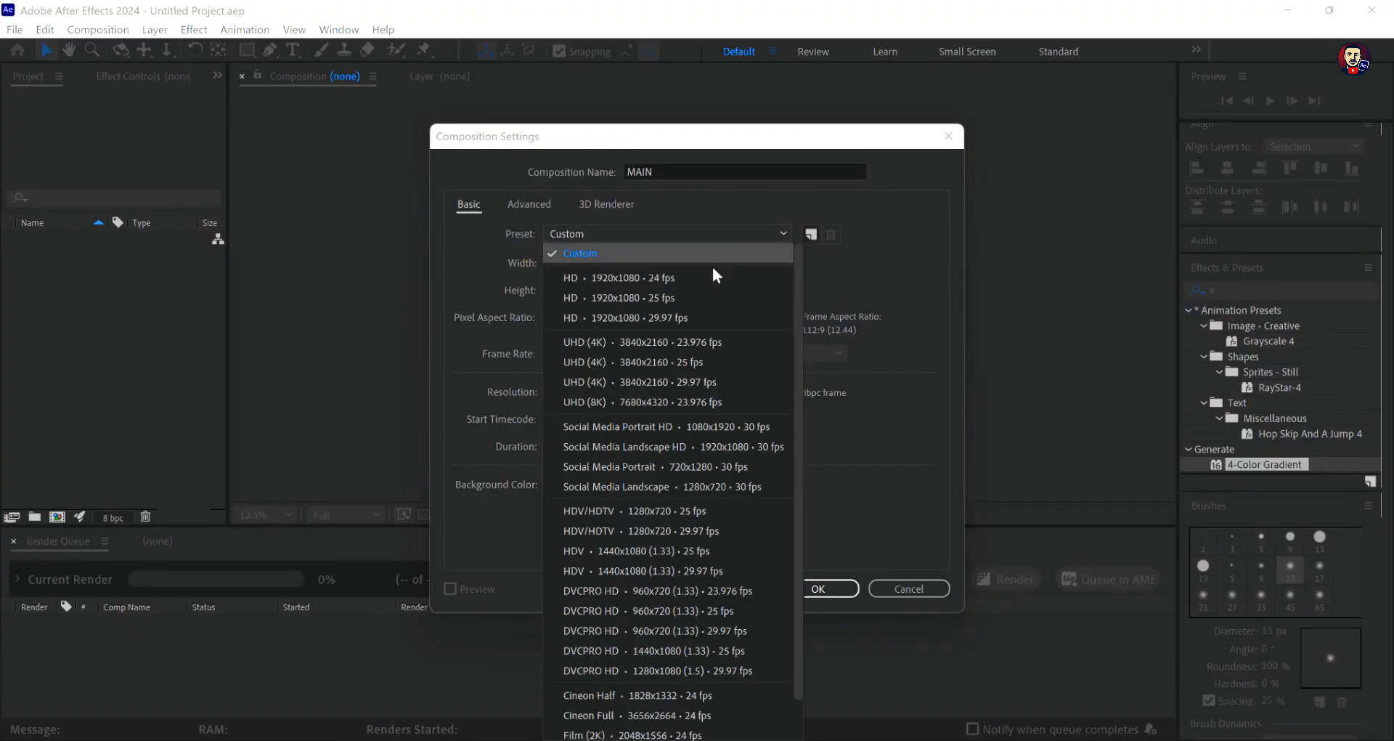
pyautogui.click(677, 298)
pyautogui.click(614, 354)
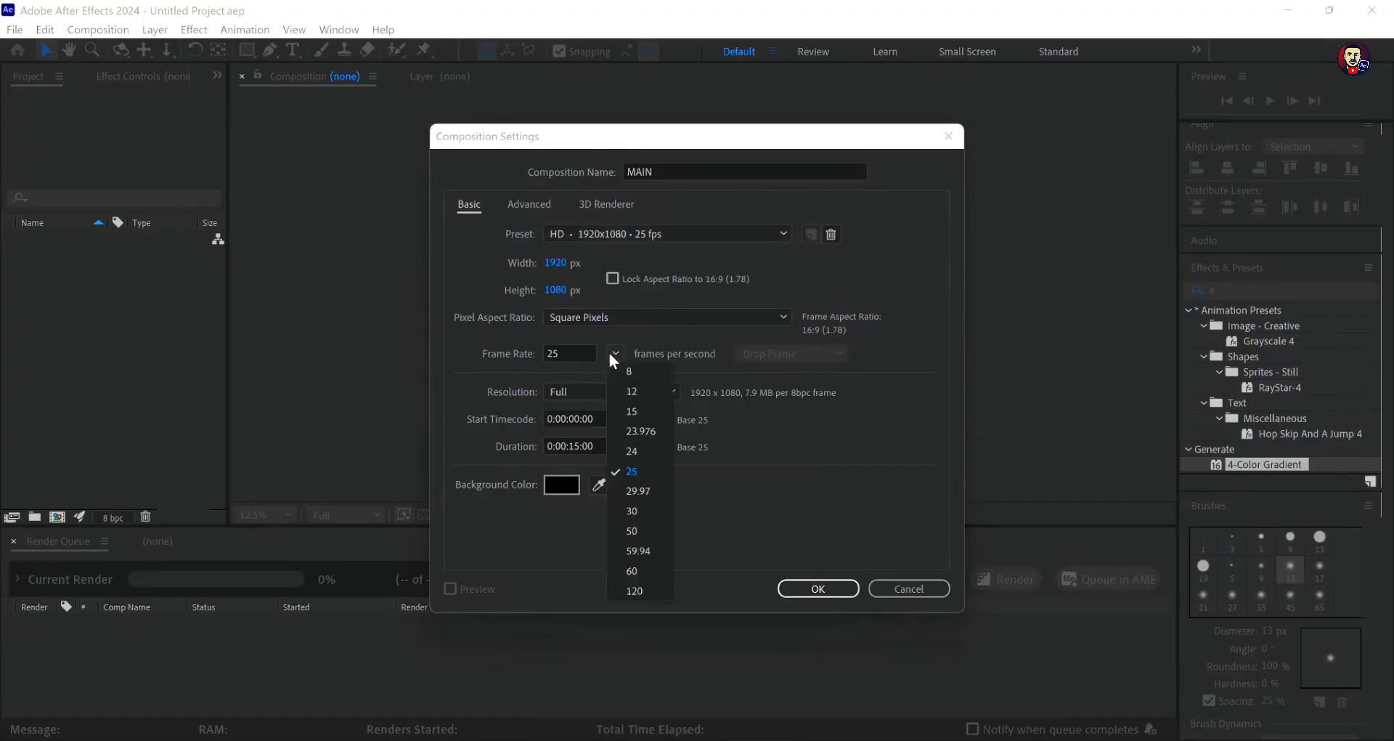
pyautogui.click(647, 511)
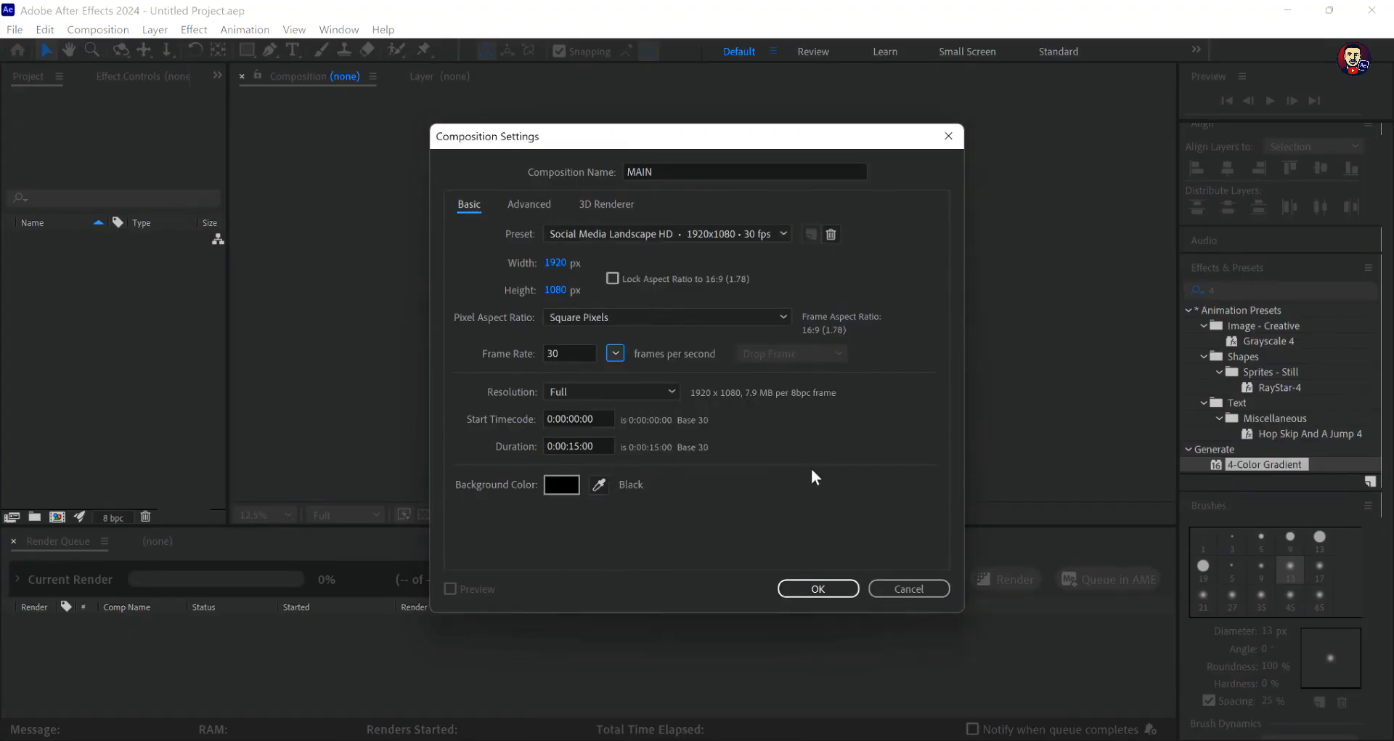
pyautogui.click(827, 590)
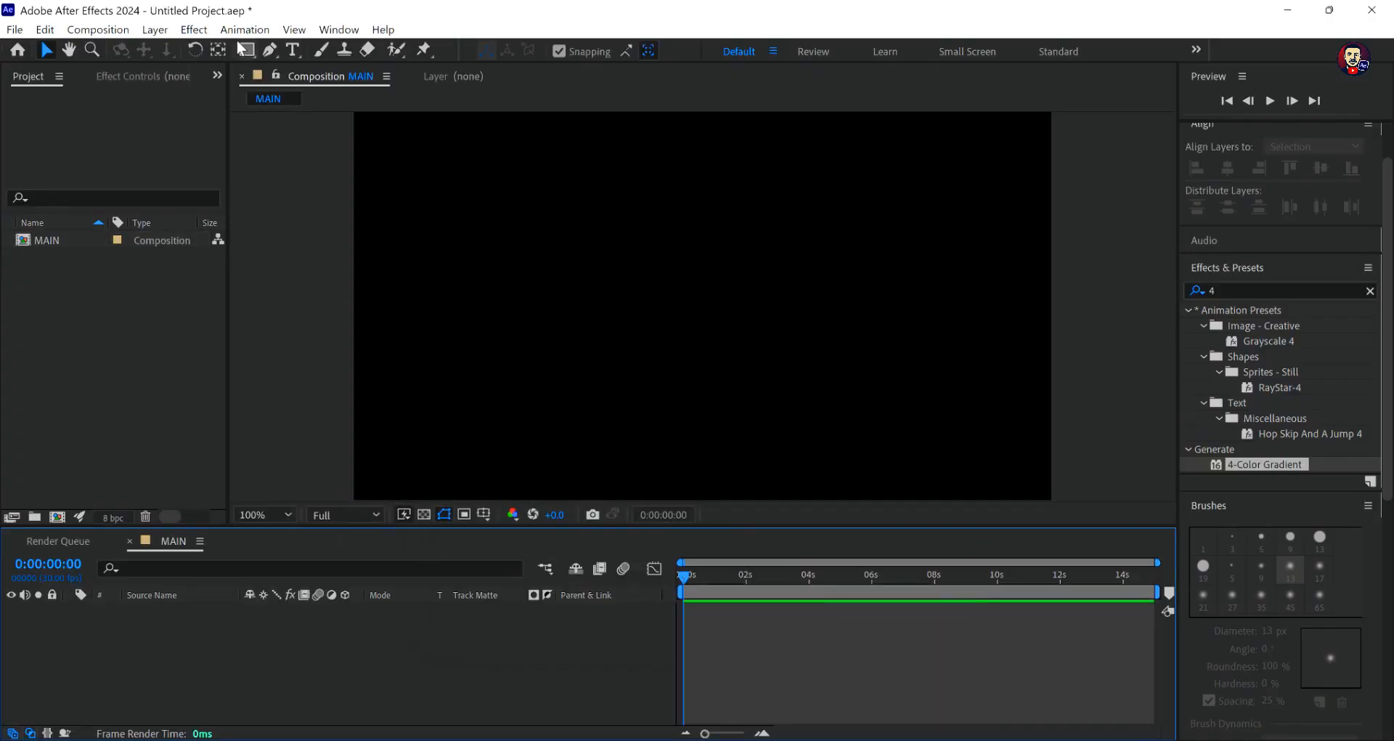
# - Start another new composition and name it LINE
pyautogui.click(102, 30)
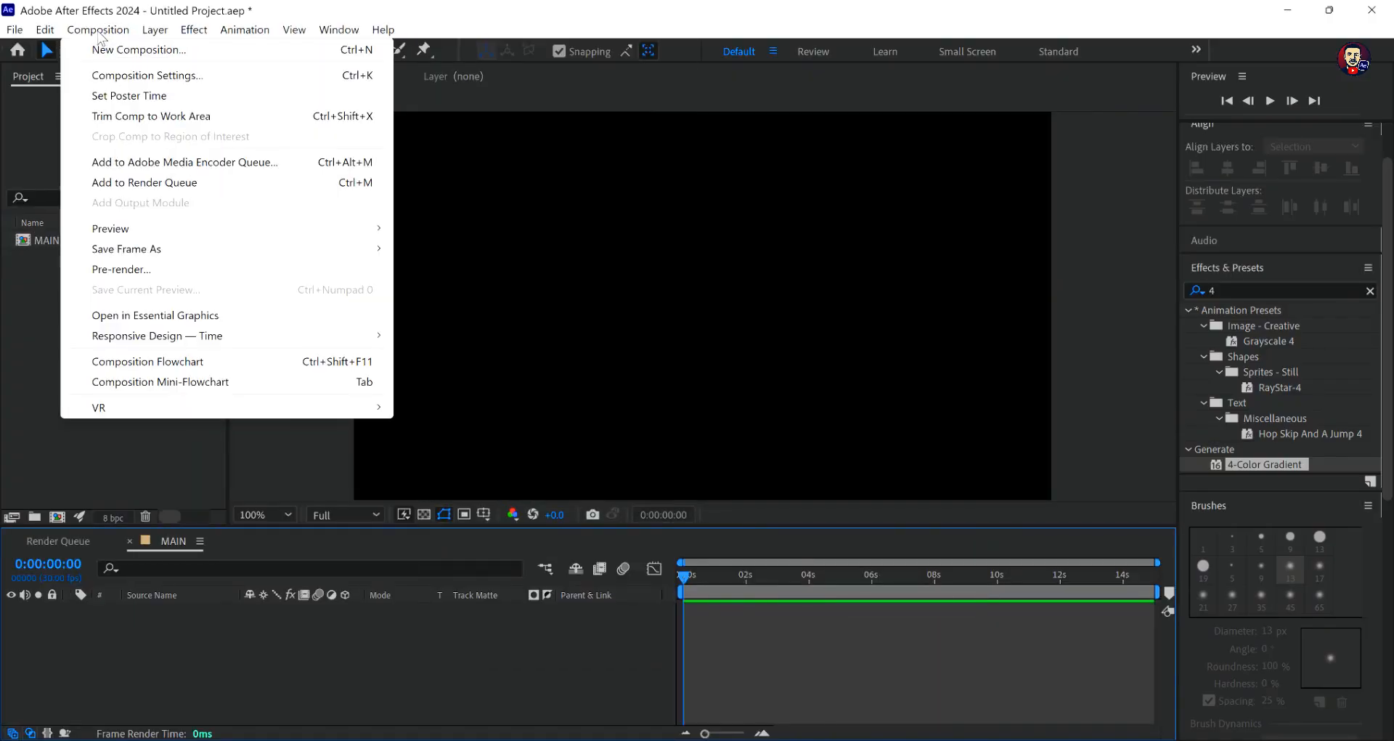
pyautogui.click(116, 50)
pyautogui.write('lin')
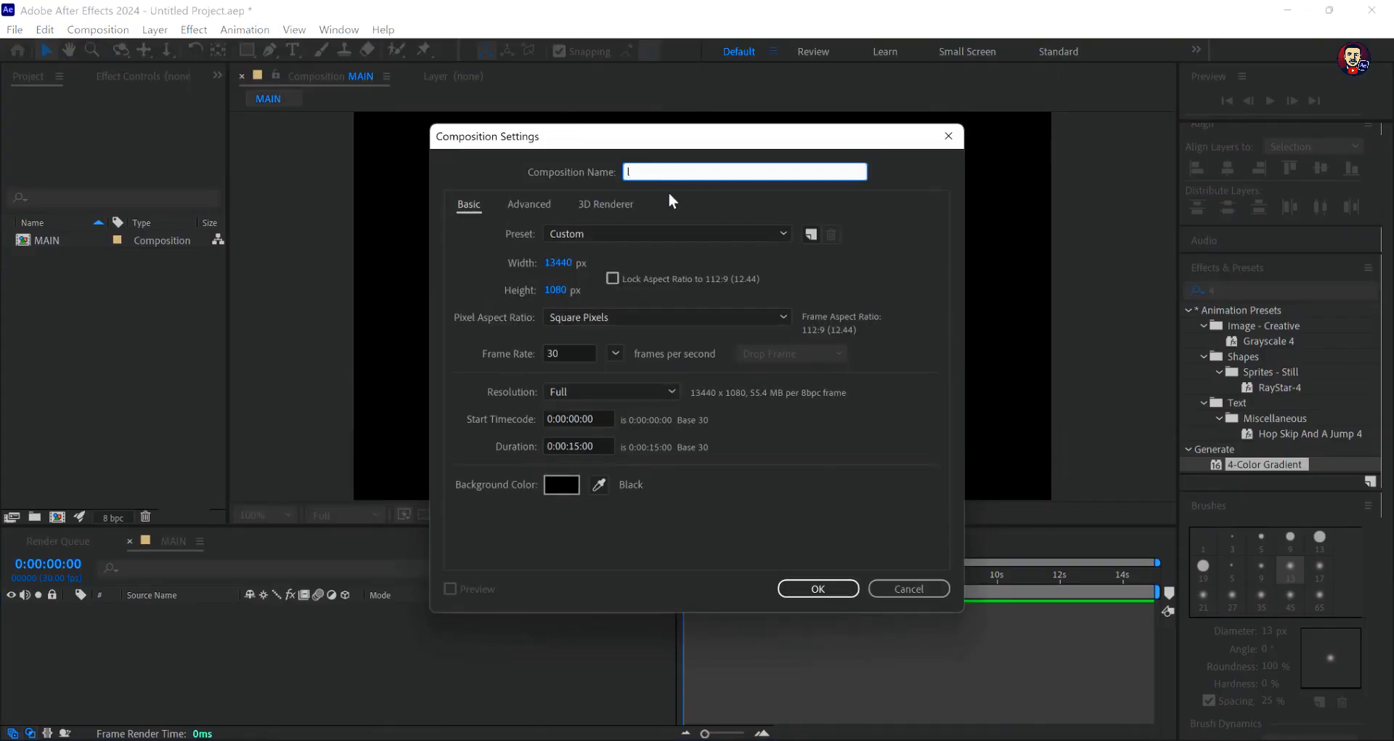
pyautogui.write('LINE')
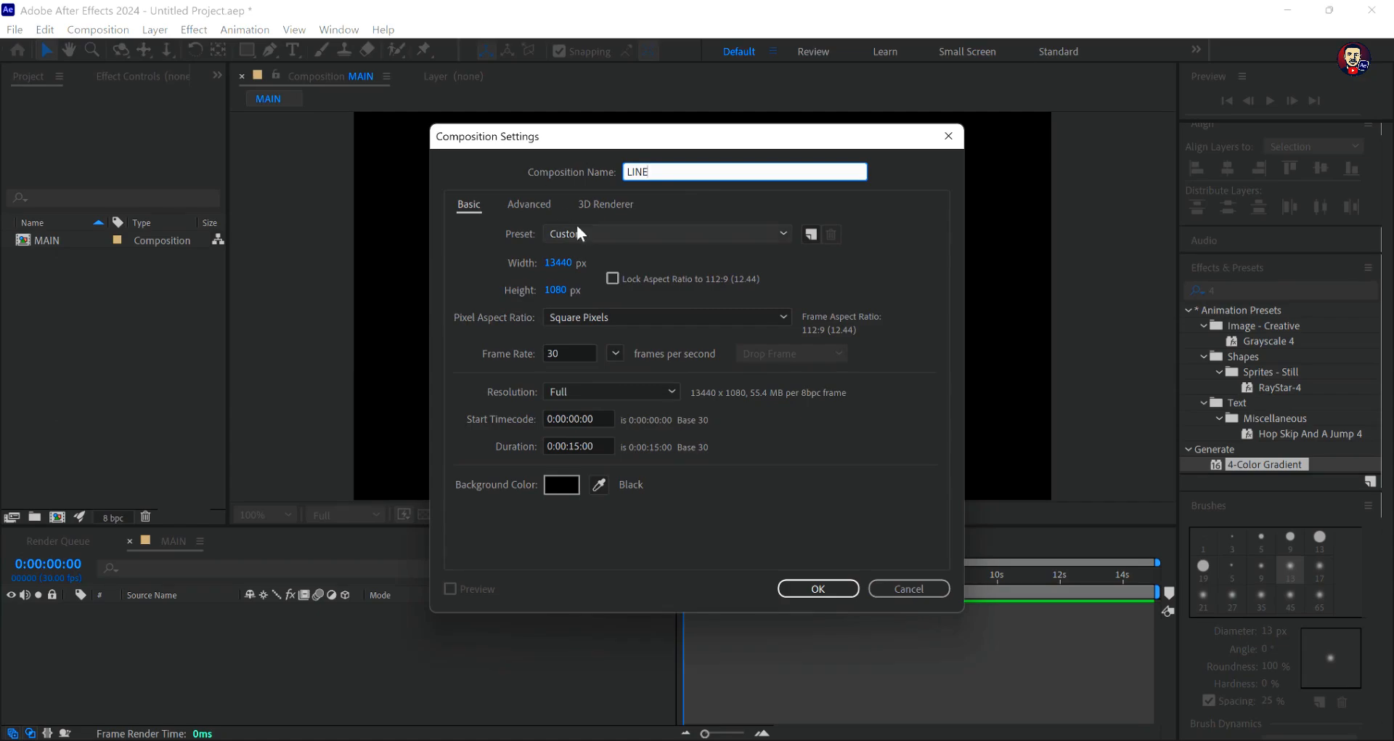
# - Give the LINE composition a width of 1920*7 px, a height of 1080 px and 30 frames per second, and create it
pyautogui.click(565, 265)
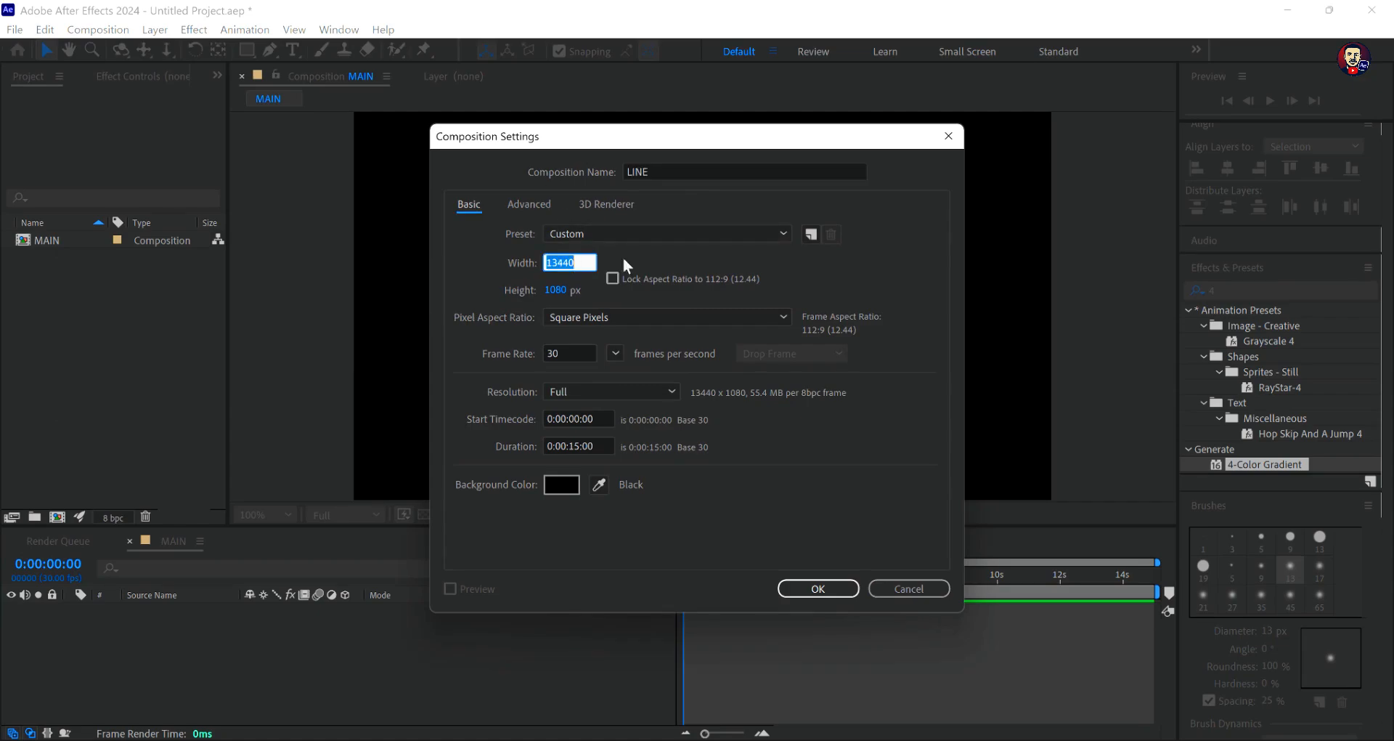
pyautogui.click(650, 232)
pyautogui.click(625, 276)
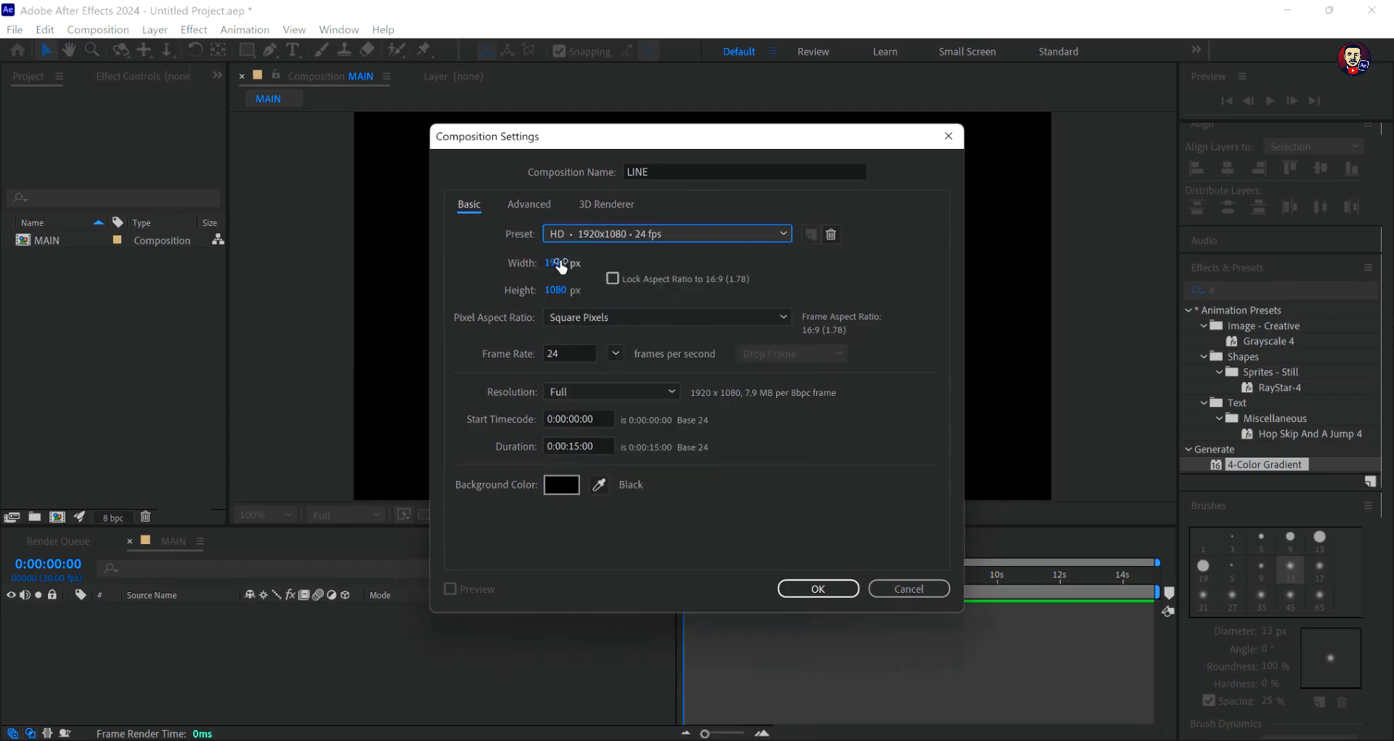
pyautogui.click(562, 266)
pyautogui.click(578, 262)
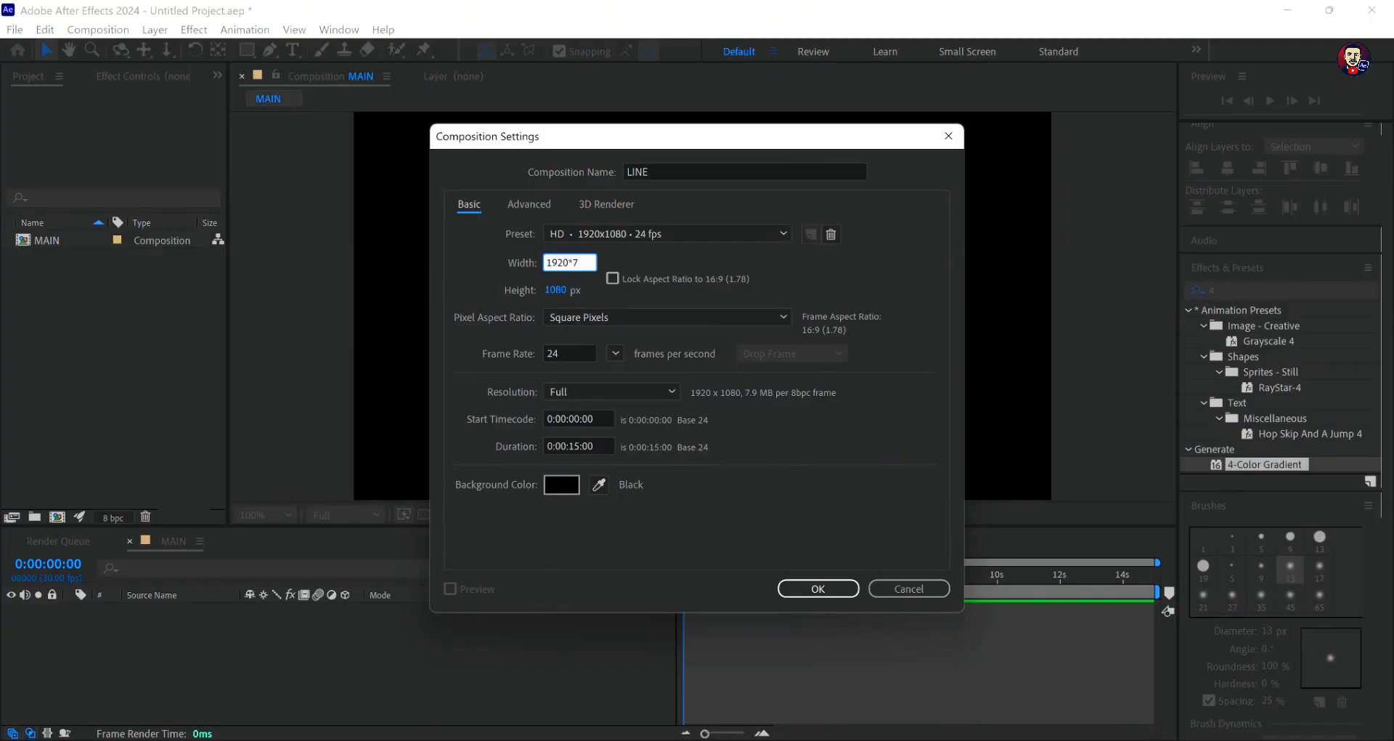
pyautogui.click(650, 257)
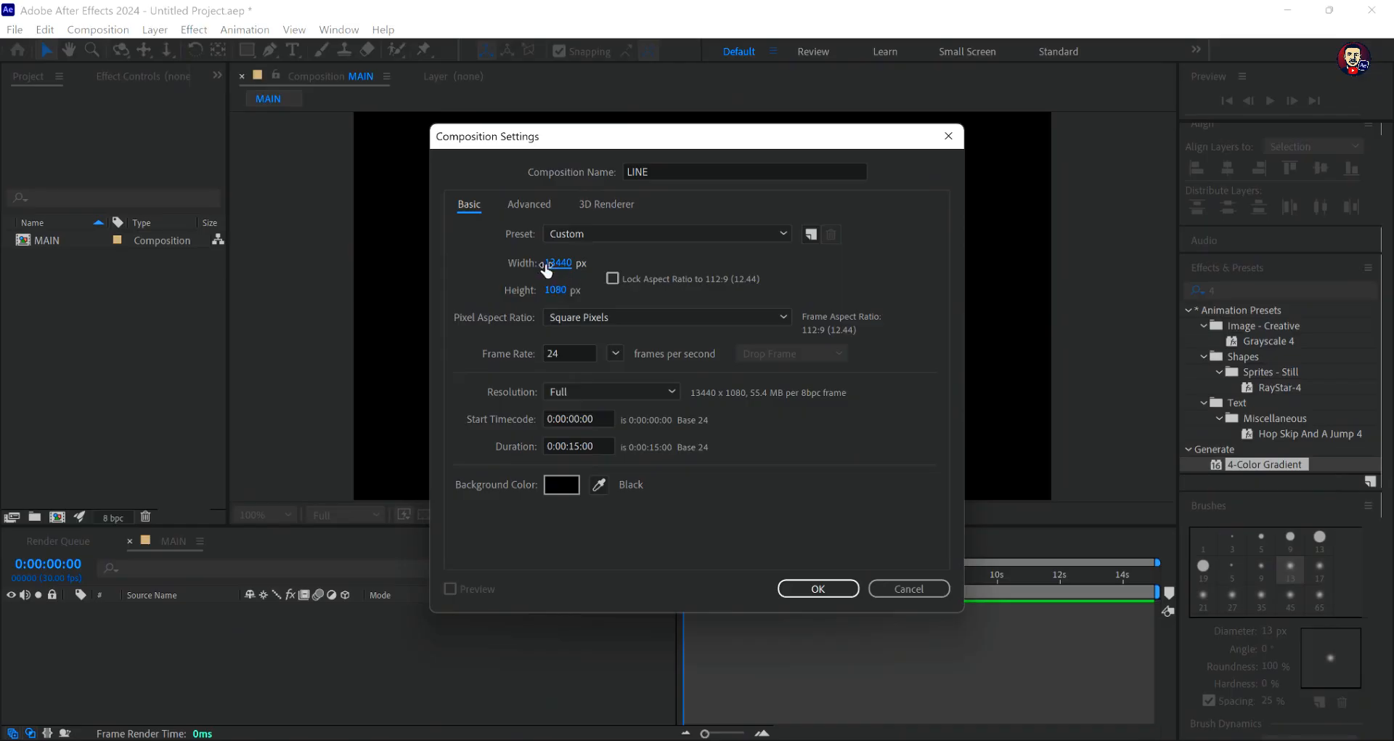
pyautogui.click(614, 354)
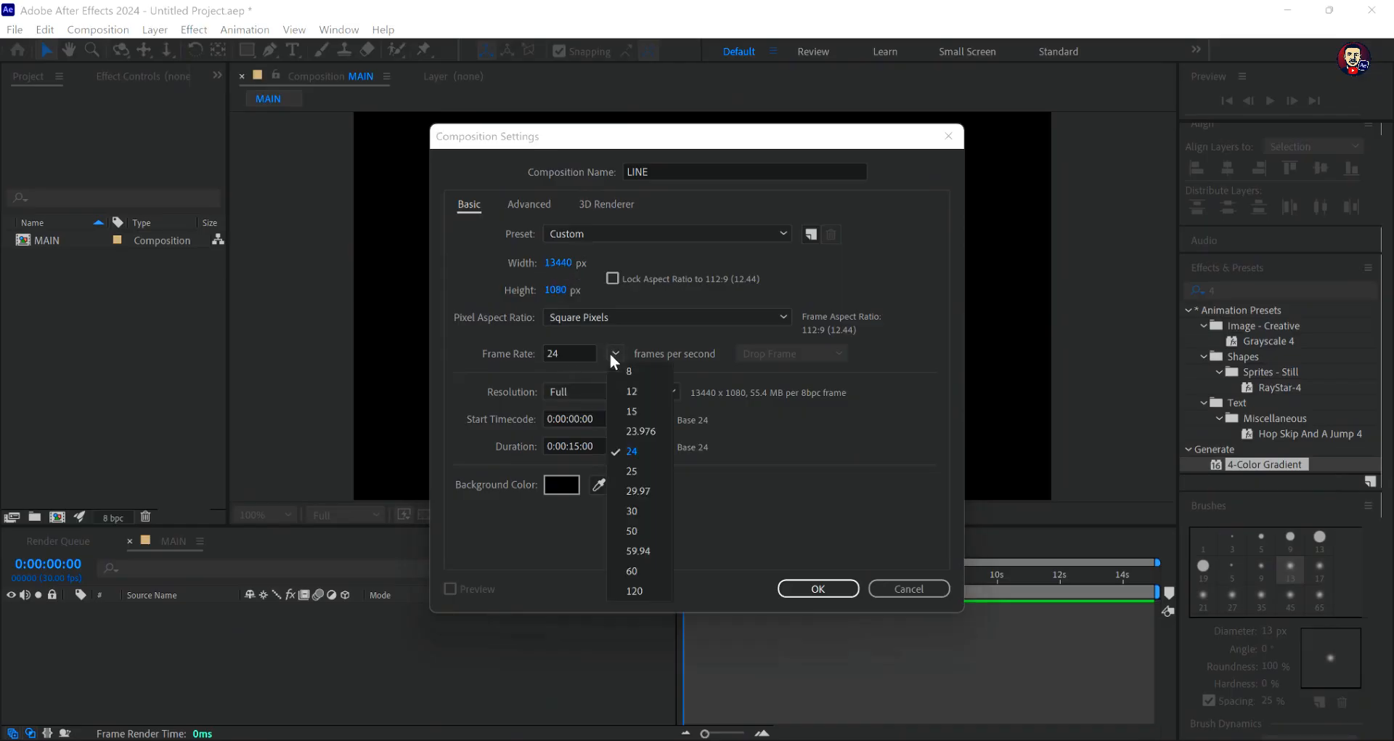
pyautogui.click(635, 508)
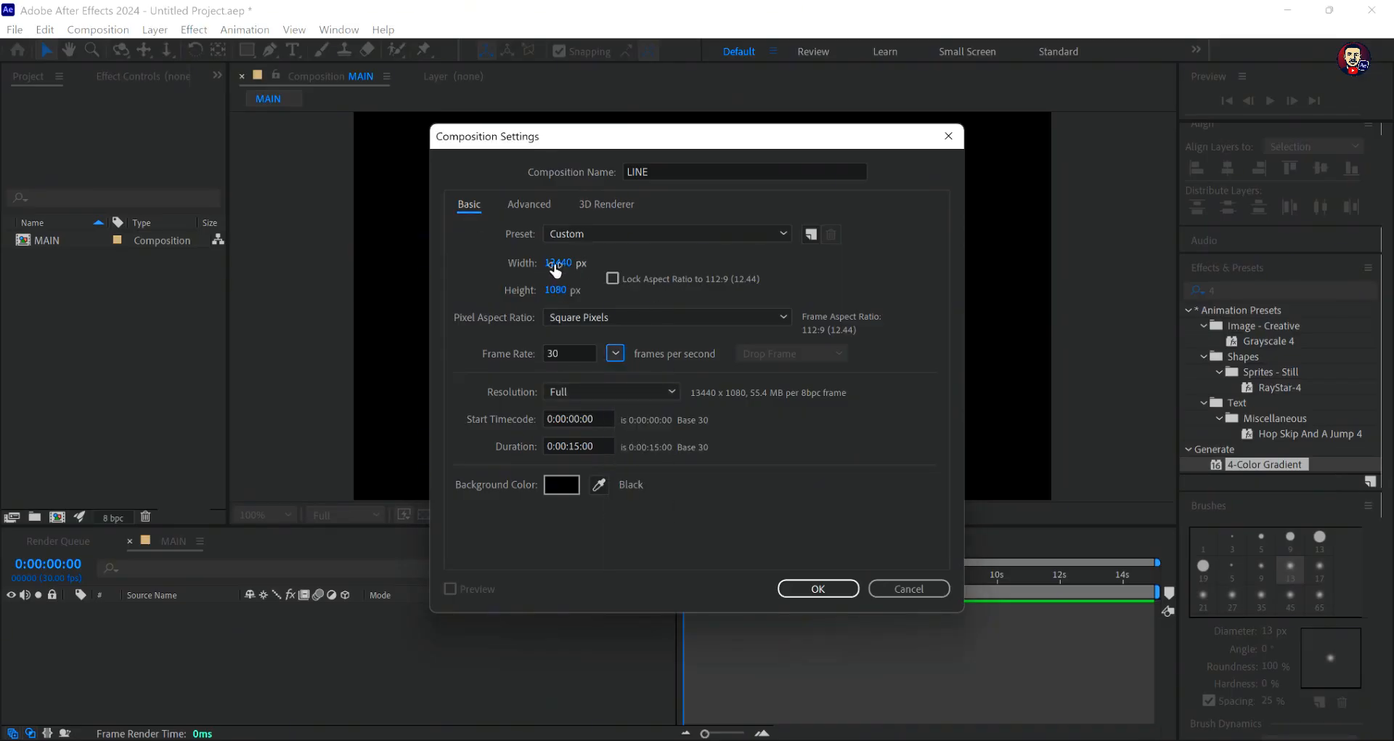
pyautogui.click(819, 588)
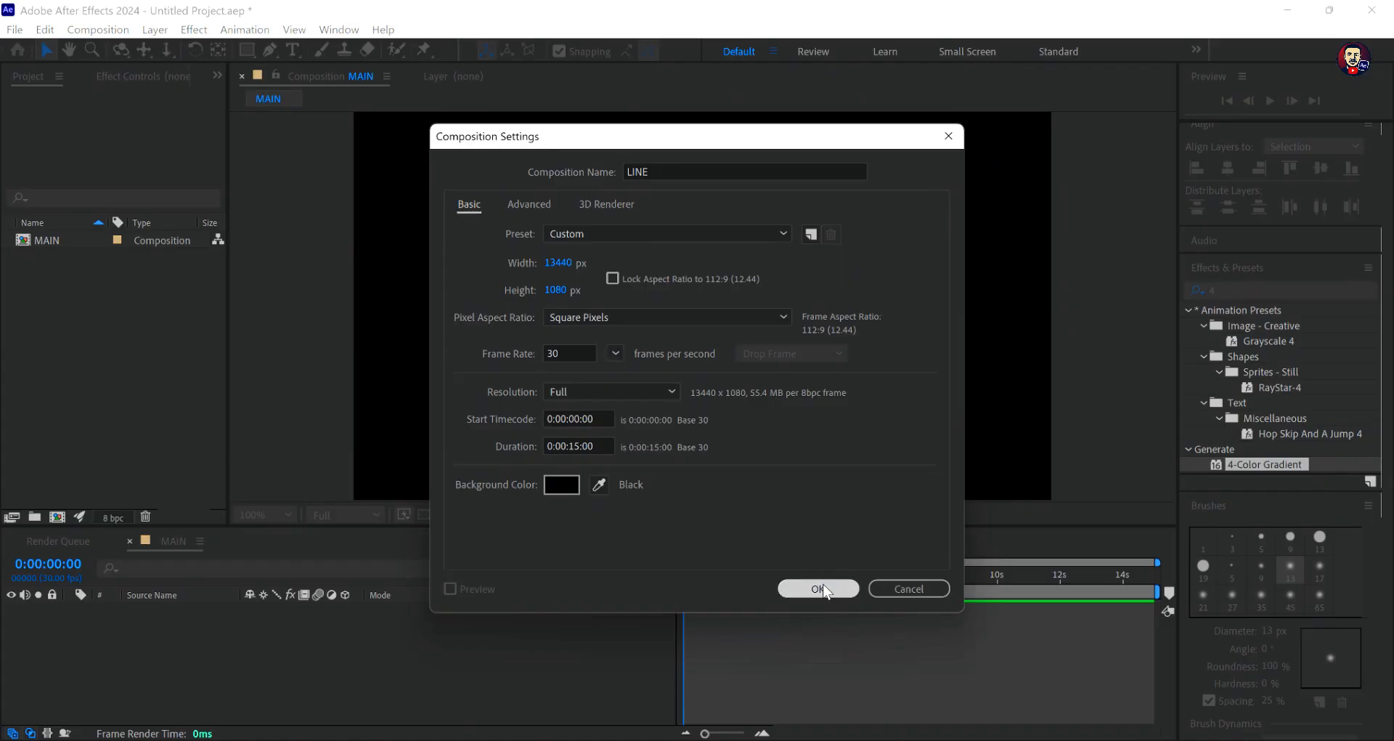
# - Show the Proportional Grid over the LINE composition
pyautogui.scroll(-1, 761, 395)
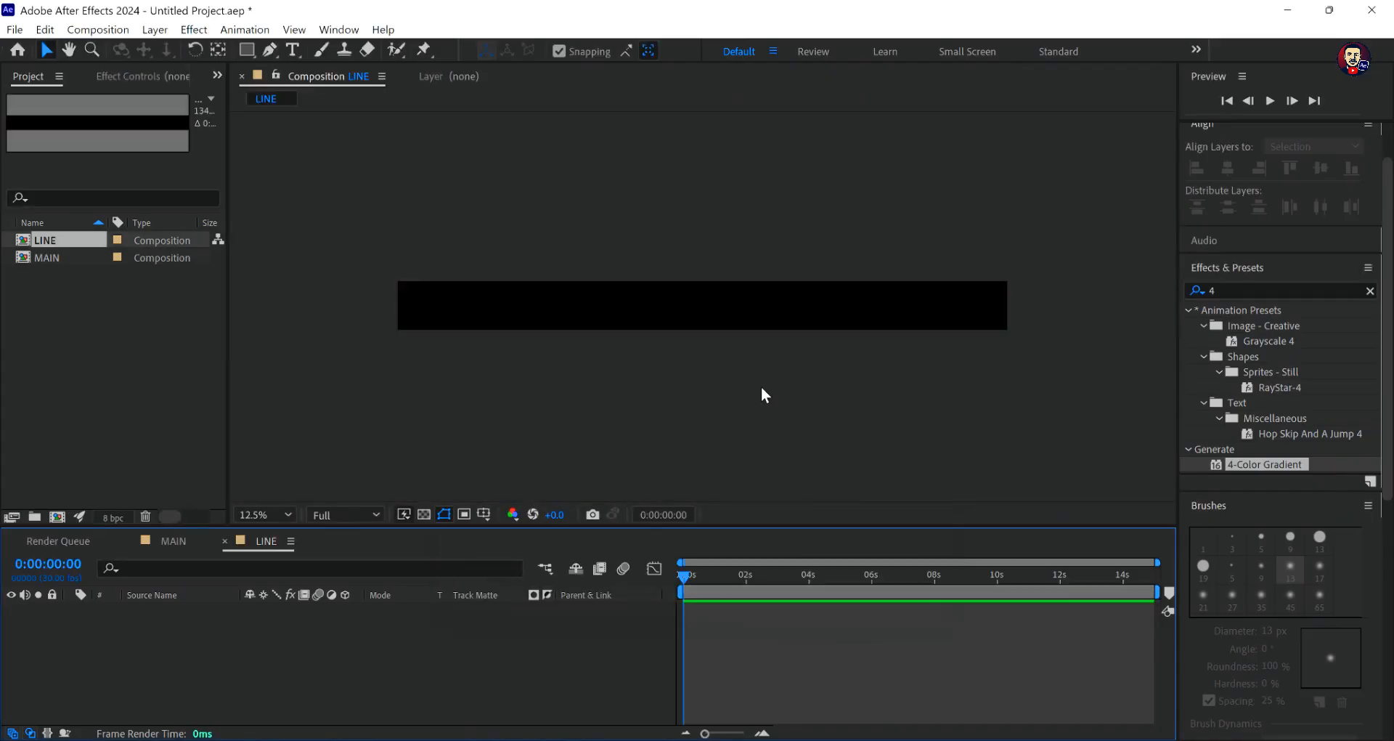
pyautogui.scroll(1, 761, 395)
pyautogui.scroll(-1, 751, 396)
pyautogui.click(483, 514)
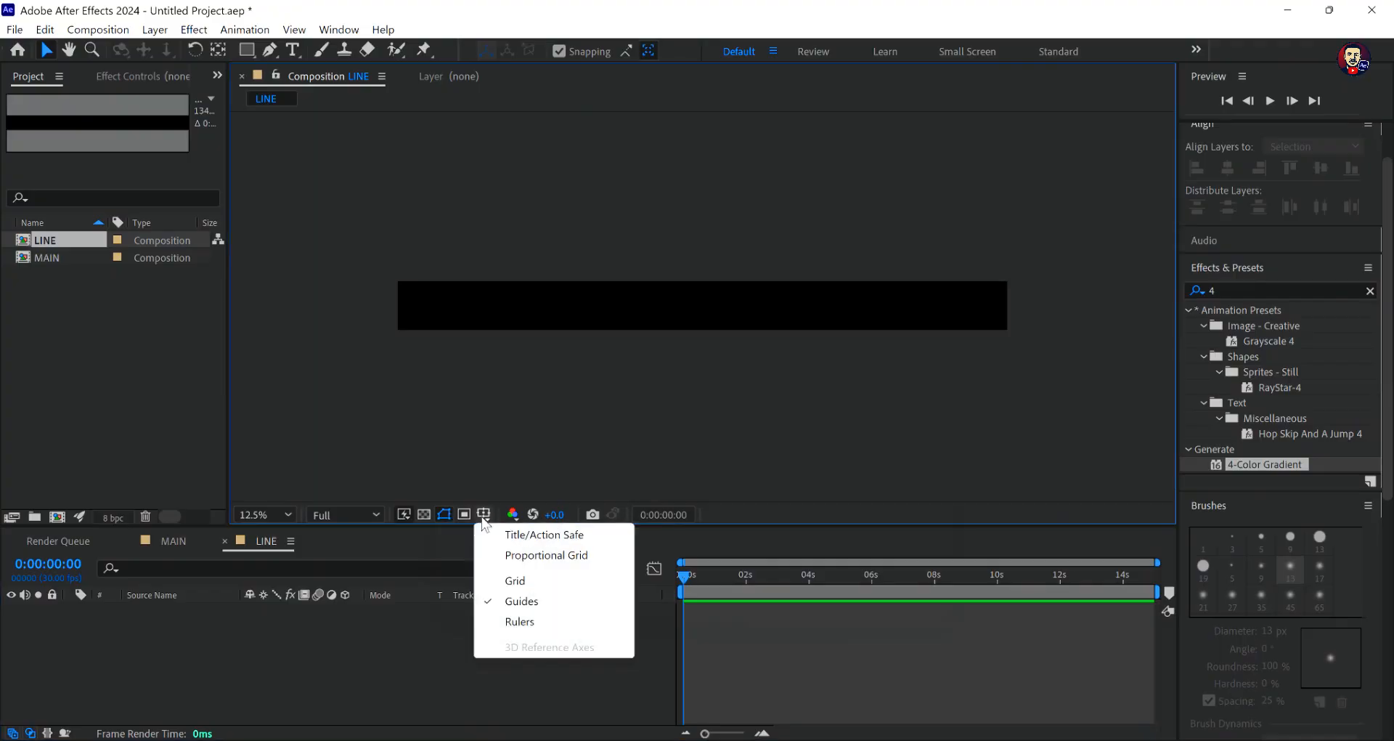
pyautogui.click(518, 556)
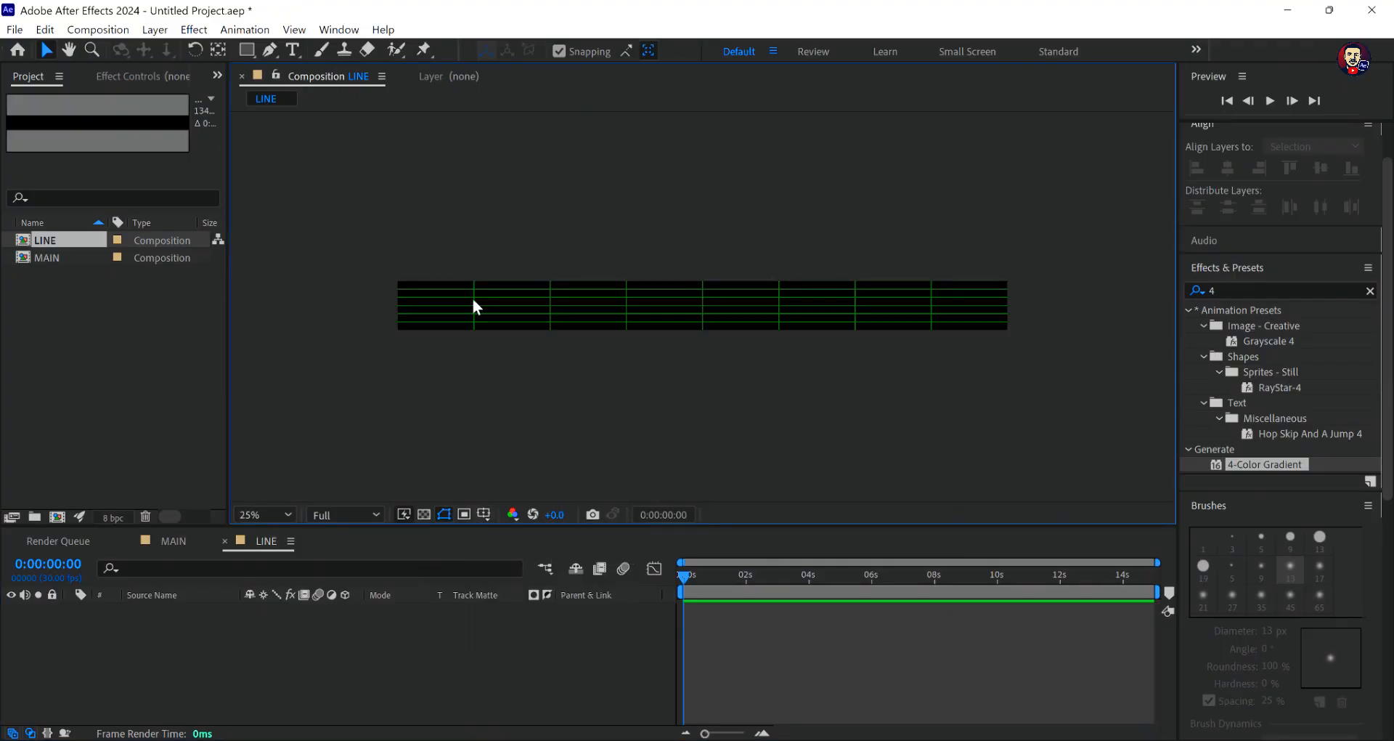
# - Set up the Pen tool with no fill and a 25 px stroke
pyautogui.scroll(1, 473, 300)
pyautogui.click(69, 50)
pyautogui.moveTo(609, 328); pyautogui.dragTo(739, 325)
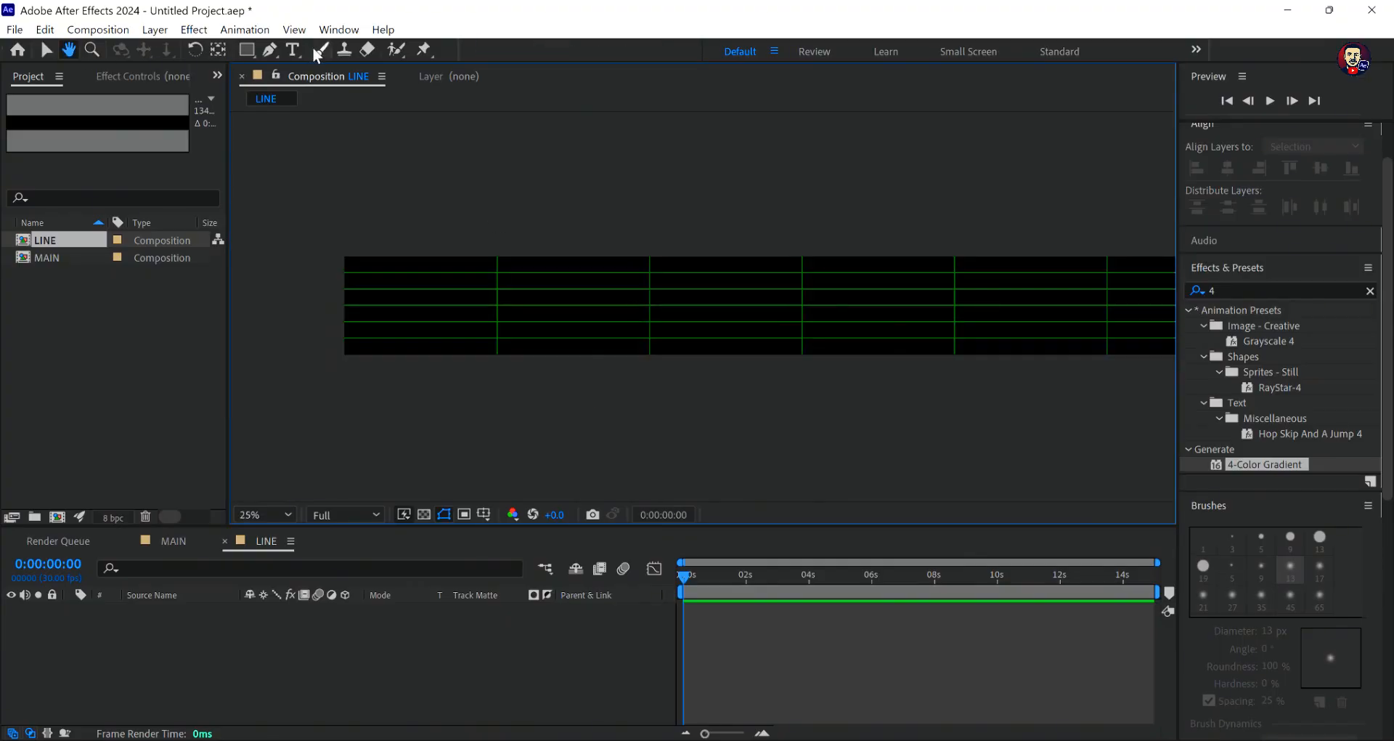
pyautogui.click(270, 50)
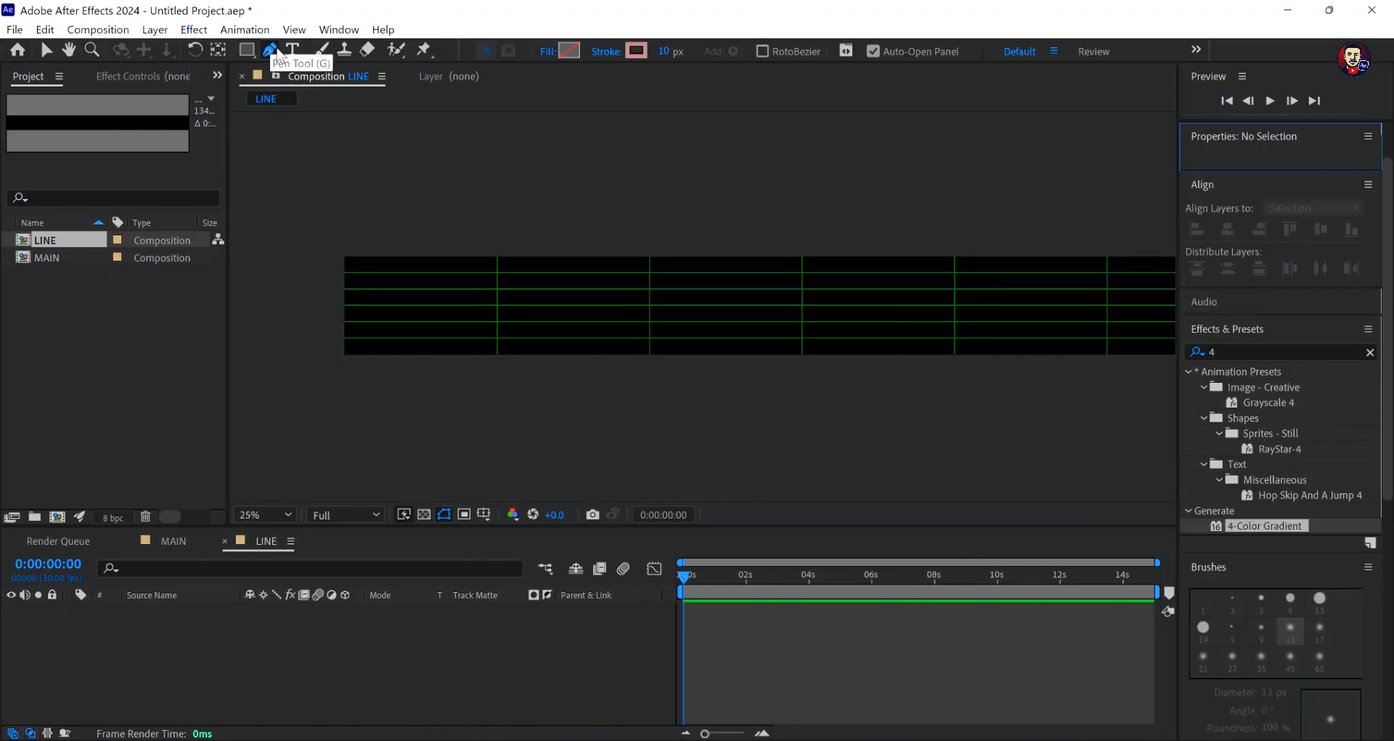
pyautogui.click(548, 53)
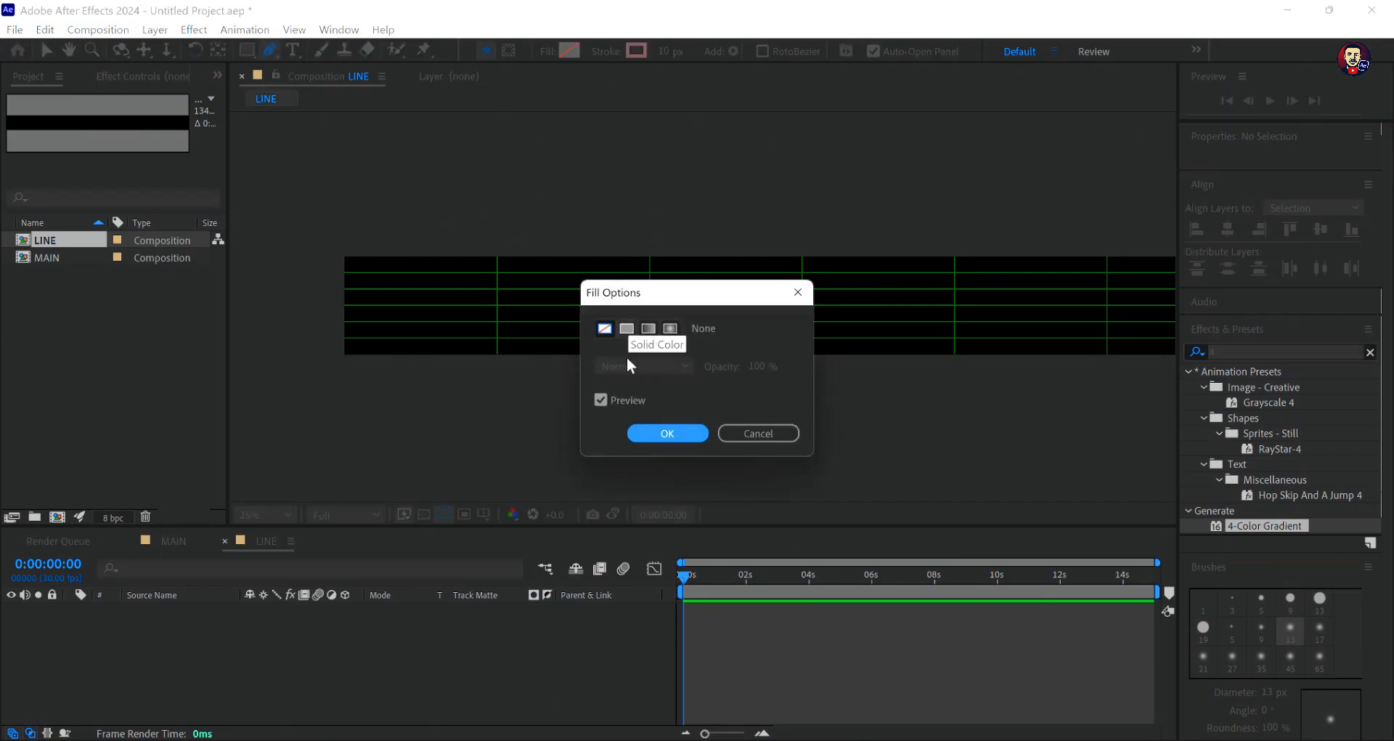
pyautogui.click(655, 434)
pyautogui.click(668, 52)
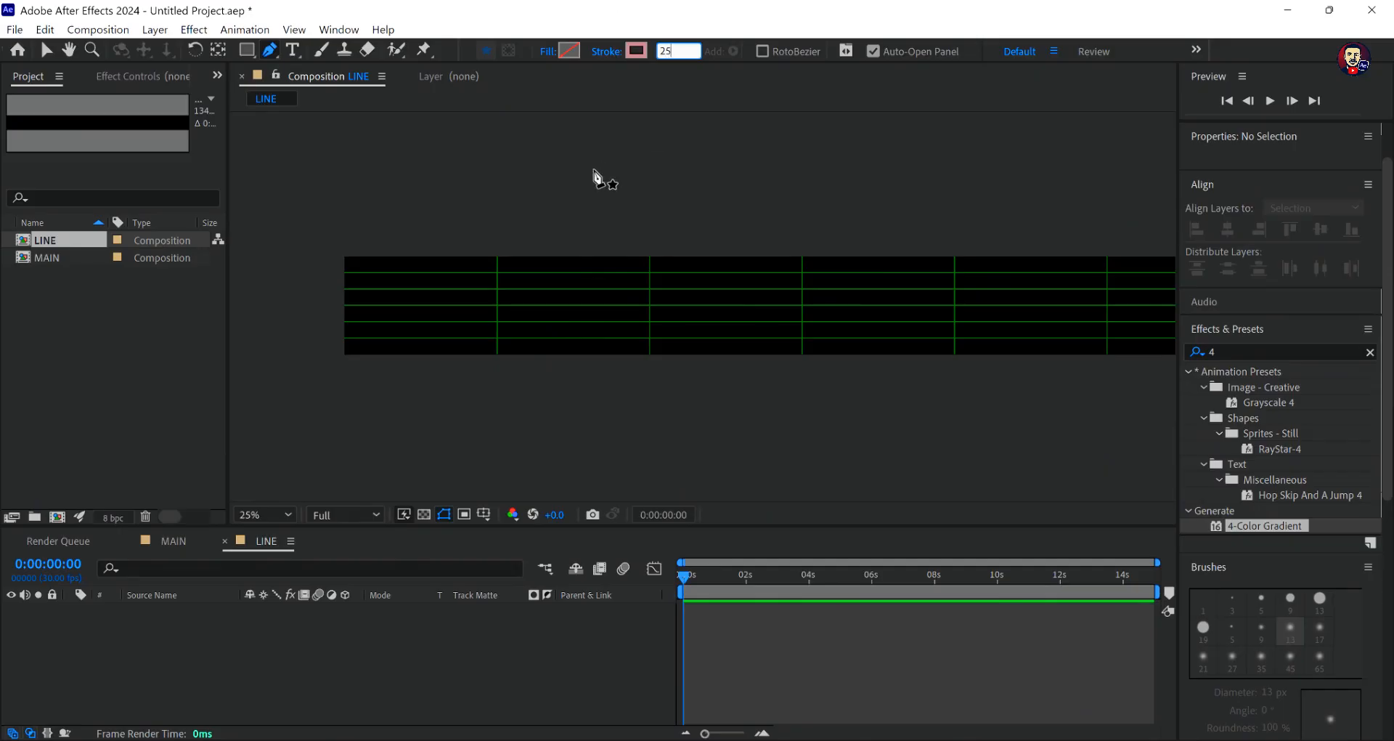
pyautogui.click(655, 72)
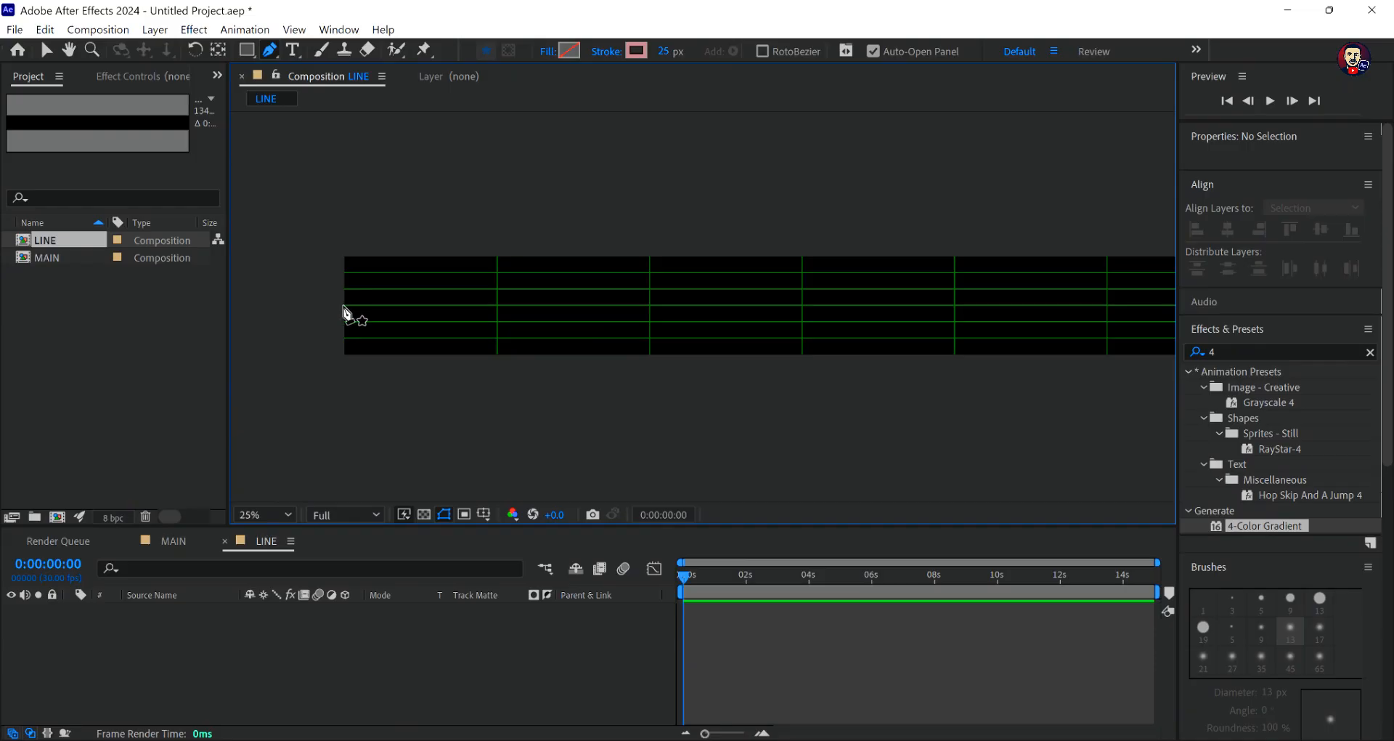
# - Draw a straight first segment along the middle grid line, from the composition's left edge to a smooth point on the first vertical grid line
pyautogui.click(344, 314)
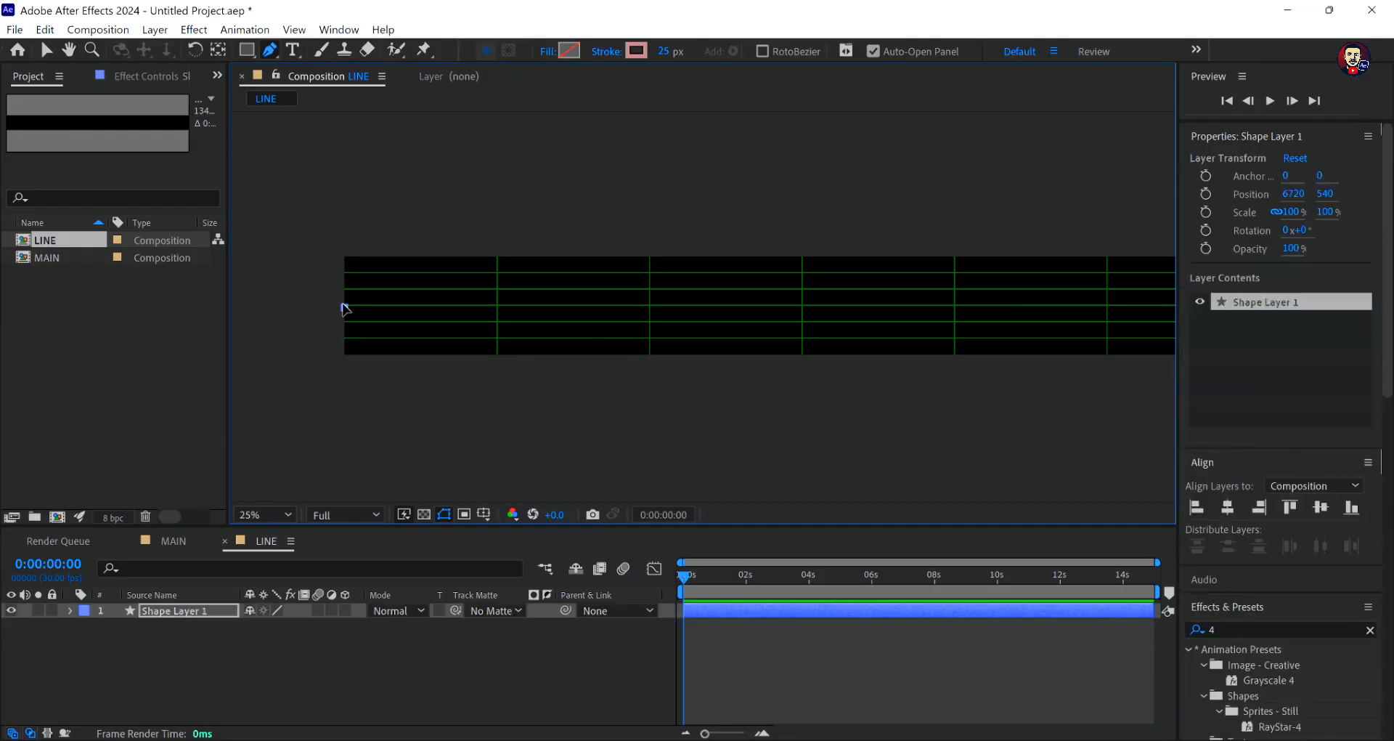
pyautogui.press('.')
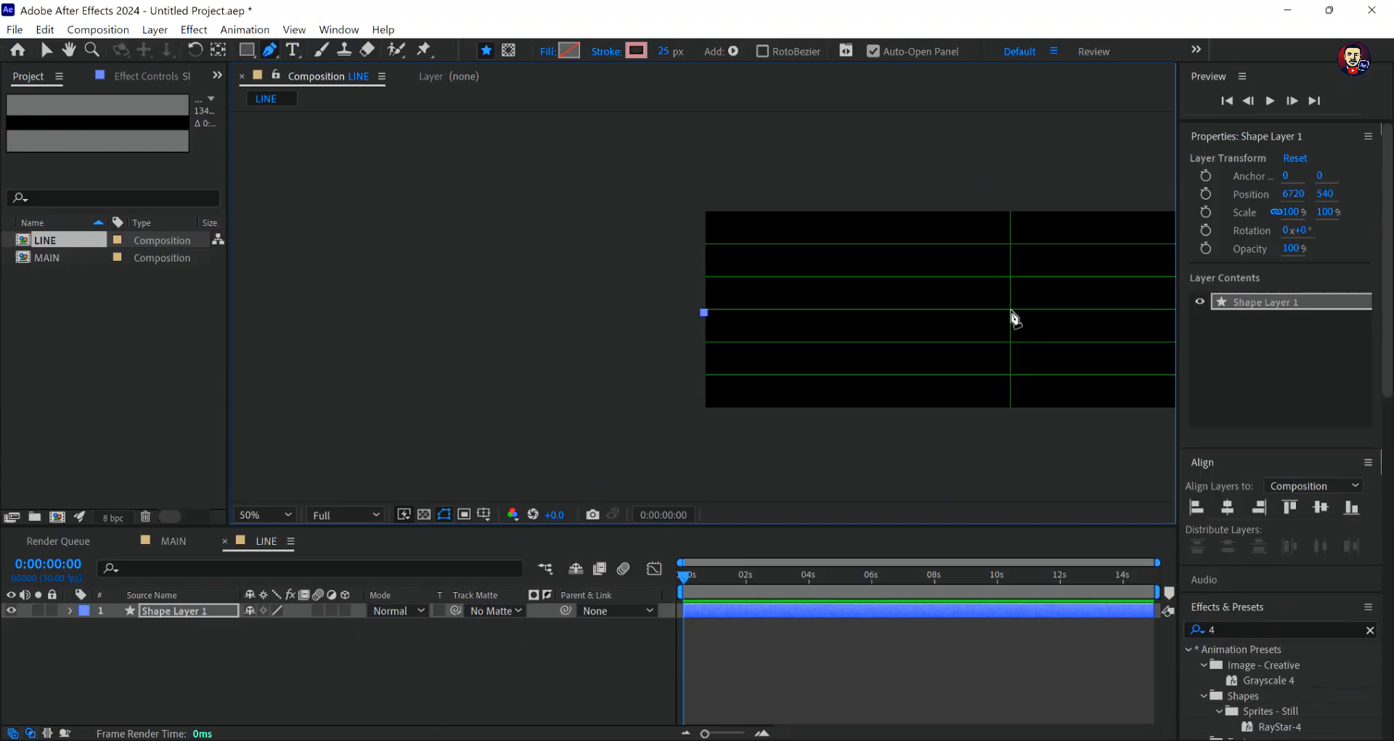
pyautogui.moveTo(1019, 311)
pyautogui.mouseDown()
pyautogui.moveTo(1165, 313)
pyautogui.moveTo(1108, 312)
pyautogui.mouseUp()
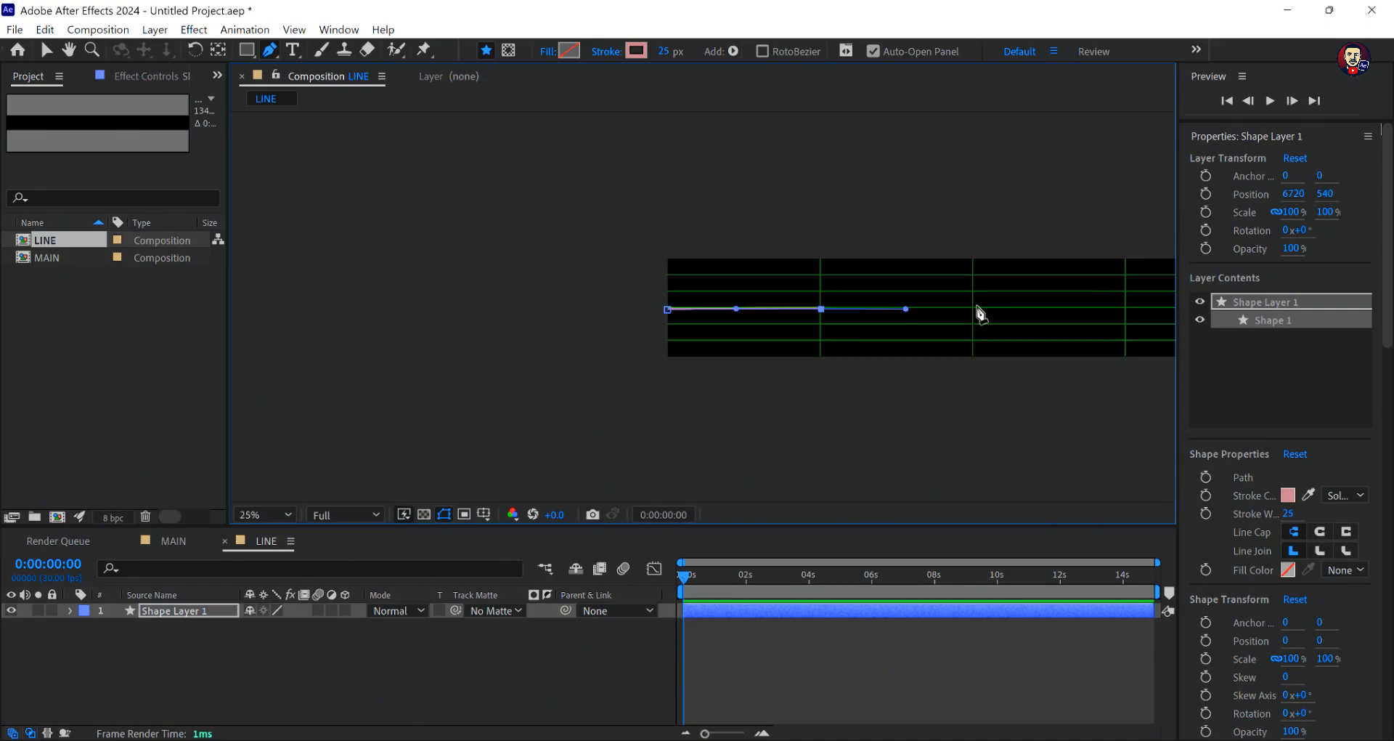
# - Curve the path up to a smooth point where the second vertical grid line meets the uppermost horizontal one
pyautogui.hscroll(5, 977, 311)
pyautogui.press(',')
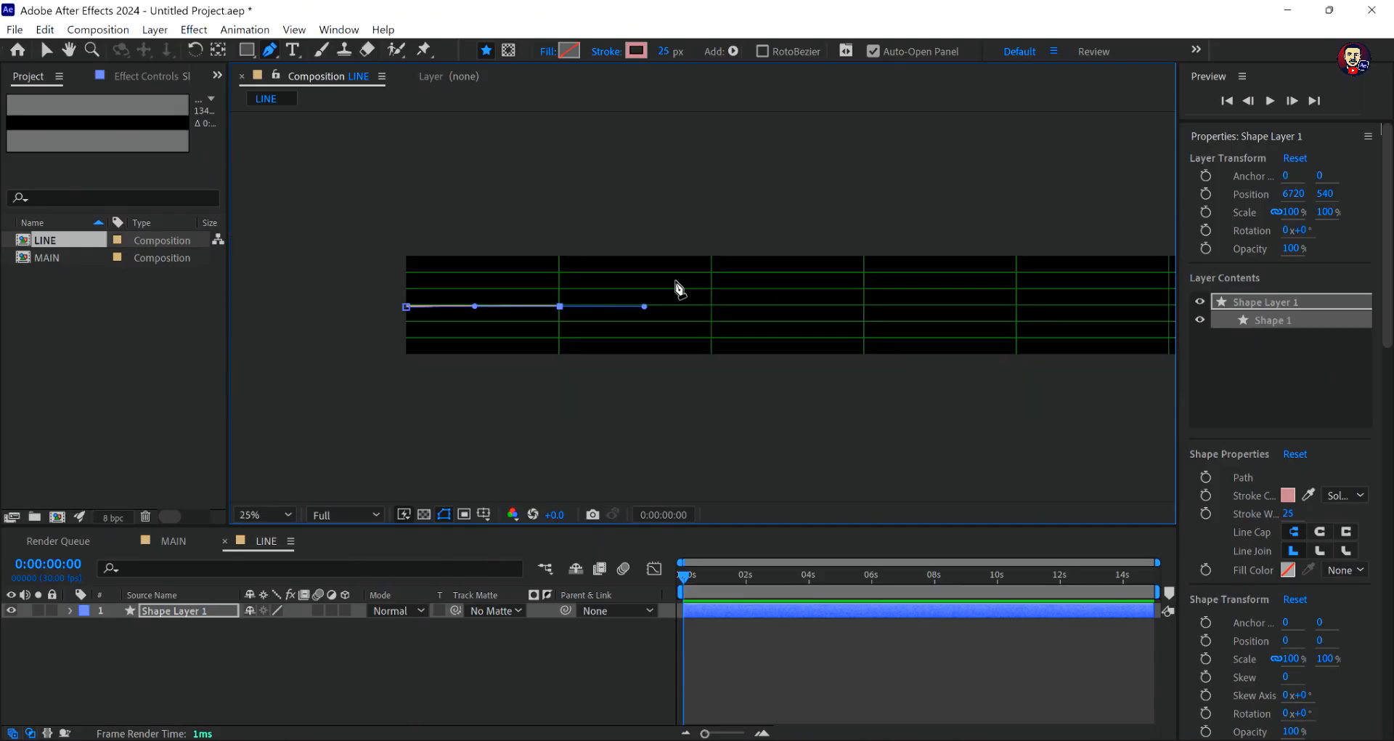
pyautogui.press('.')
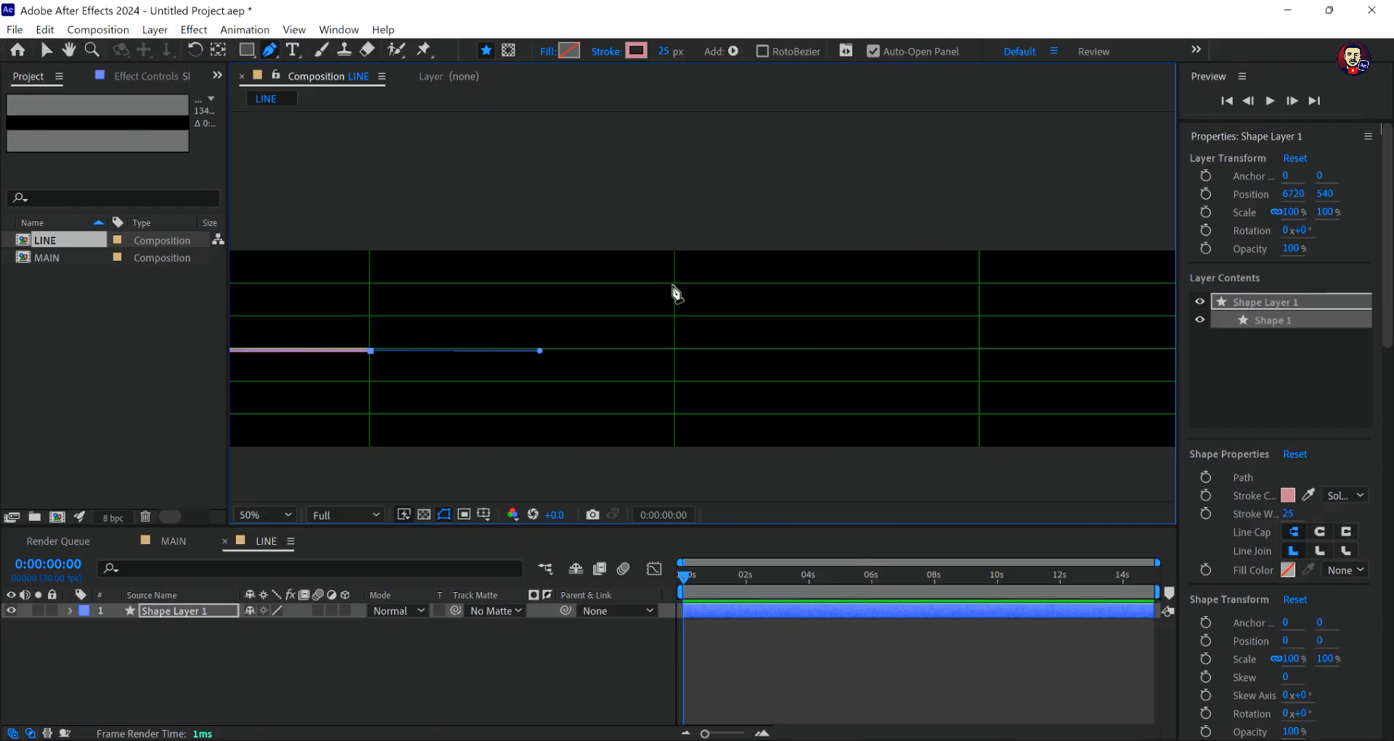
pyautogui.moveTo(675, 284); pyautogui.dragTo(840, 284)
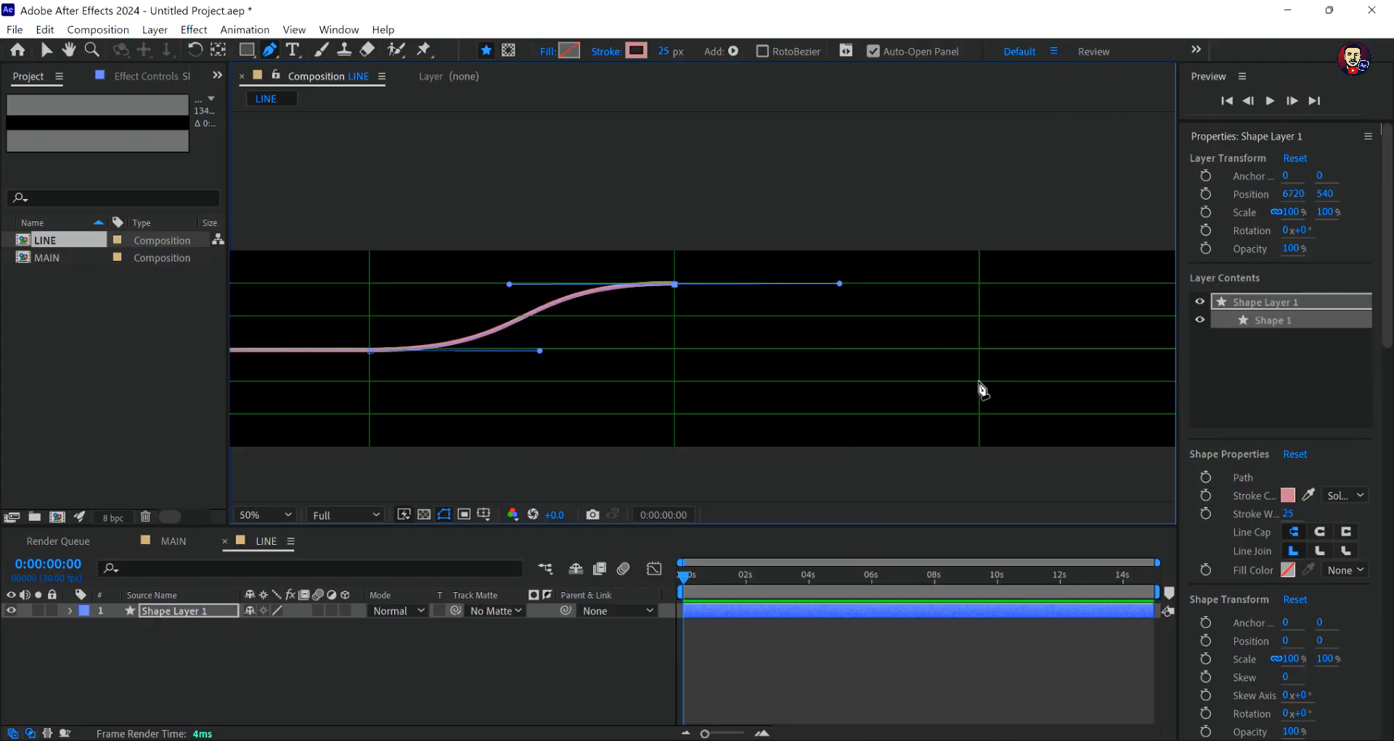
# - Continue the path down with smooth points on the third vertical and fourth horizontal grid lines, then on the fourth vertical and lowest horizontal lines
pyautogui.scroll(1, 979, 382)
pyautogui.scroll(-1, 929, 350)
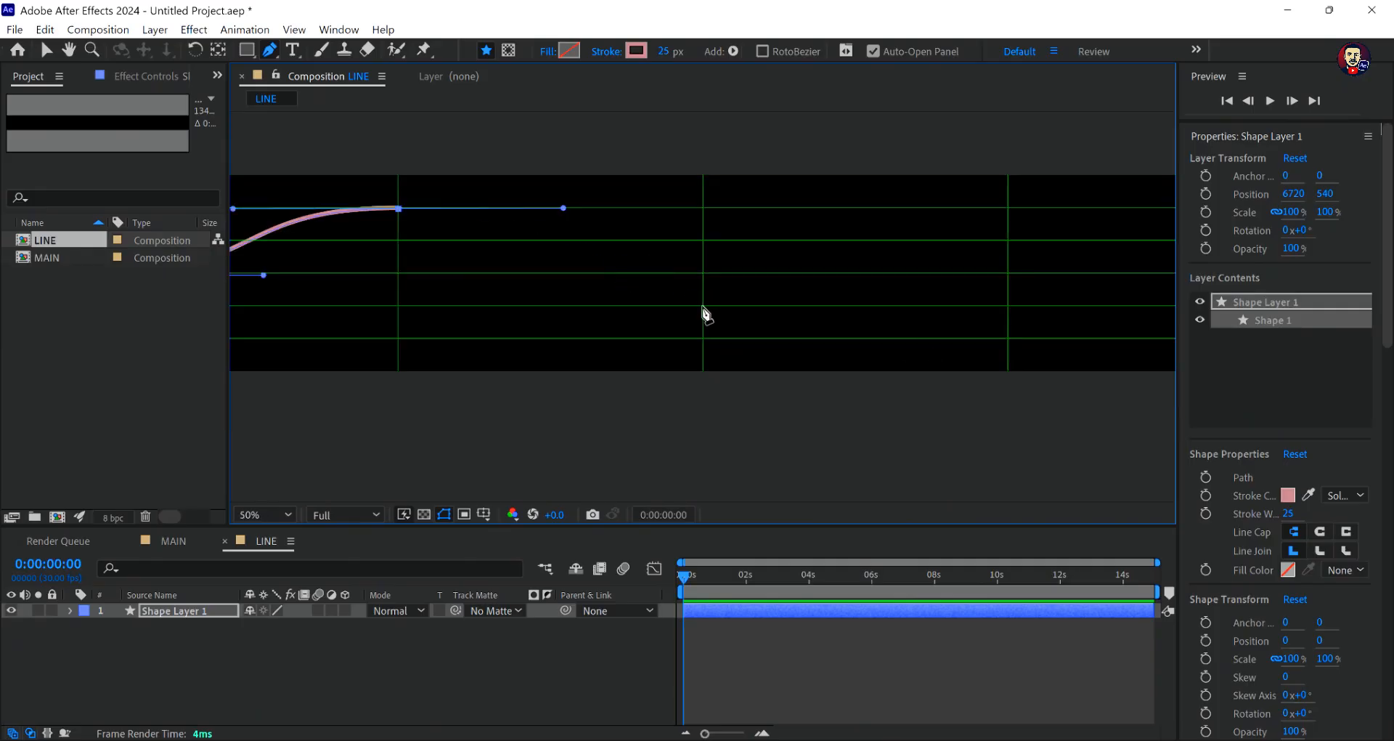
pyautogui.moveTo(703, 307); pyautogui.dragTo(876, 306)
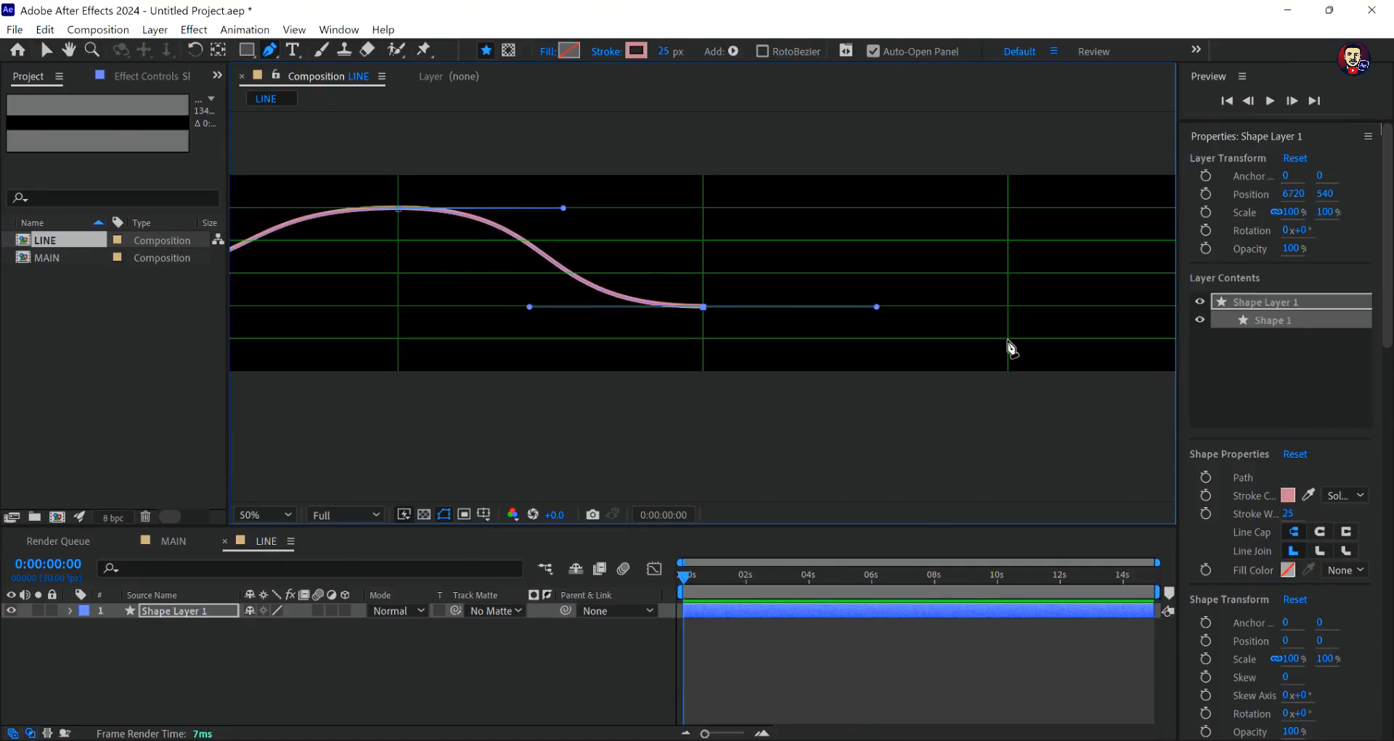
pyautogui.moveTo(1008, 340); pyautogui.dragTo(1151, 342)
# - Curve the path back up to a smooth point where the fifth vertical grid line meets the middle horizontal one
pyautogui.press(',')
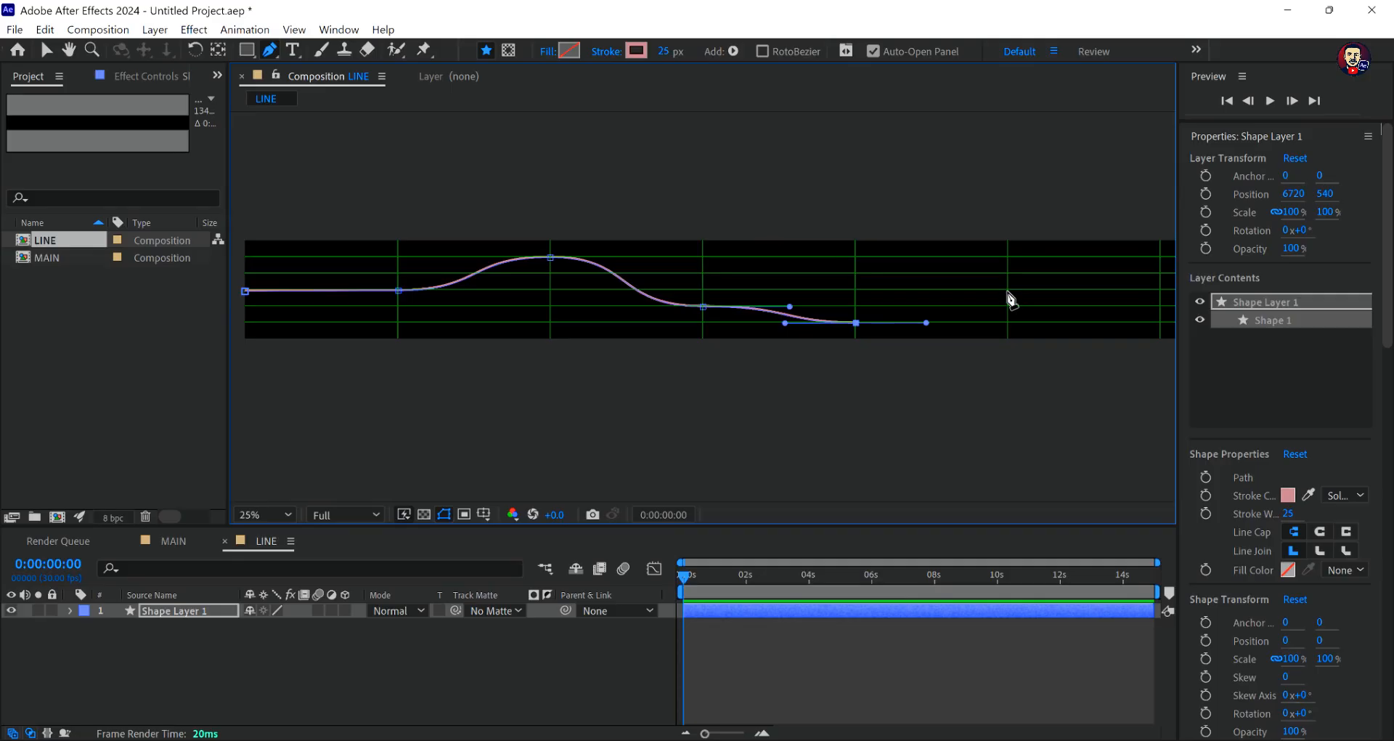
pyautogui.press('.')
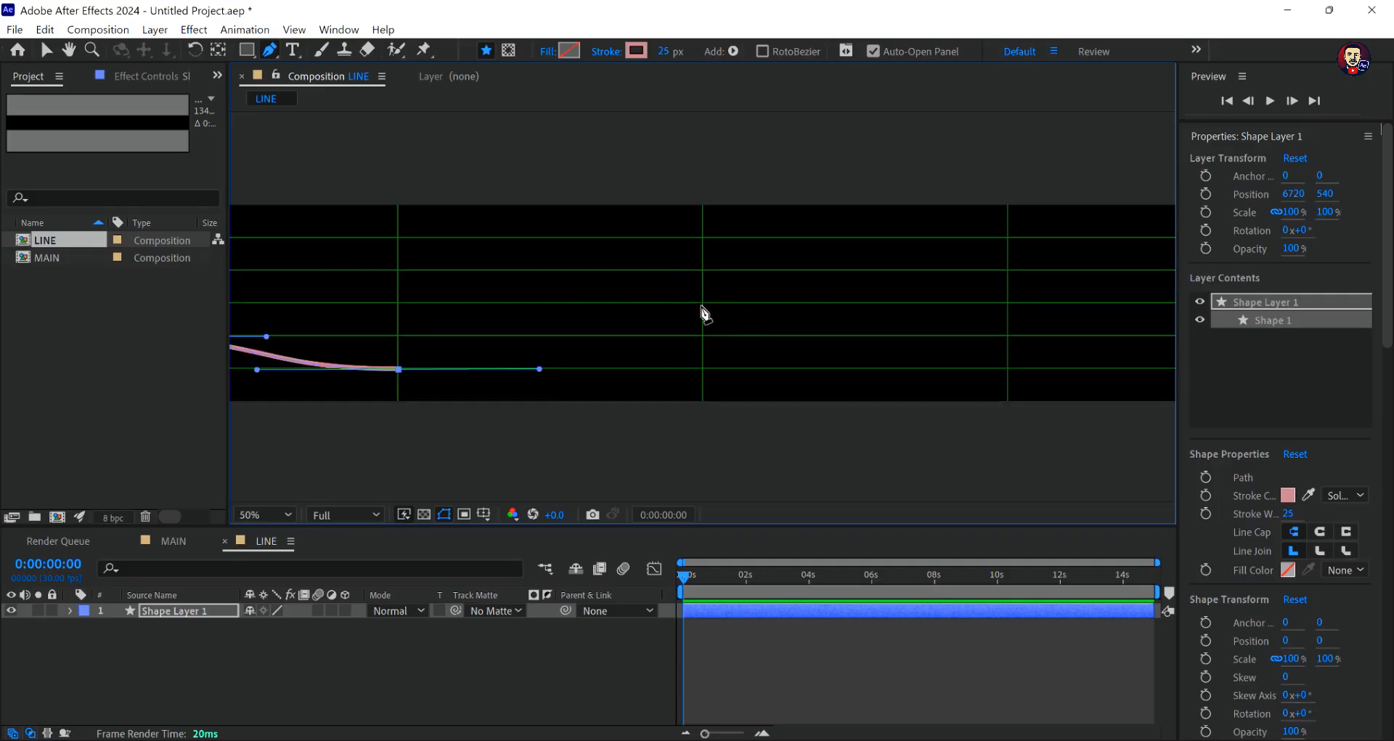
pyautogui.moveTo(703, 304); pyautogui.dragTo(870, 304)
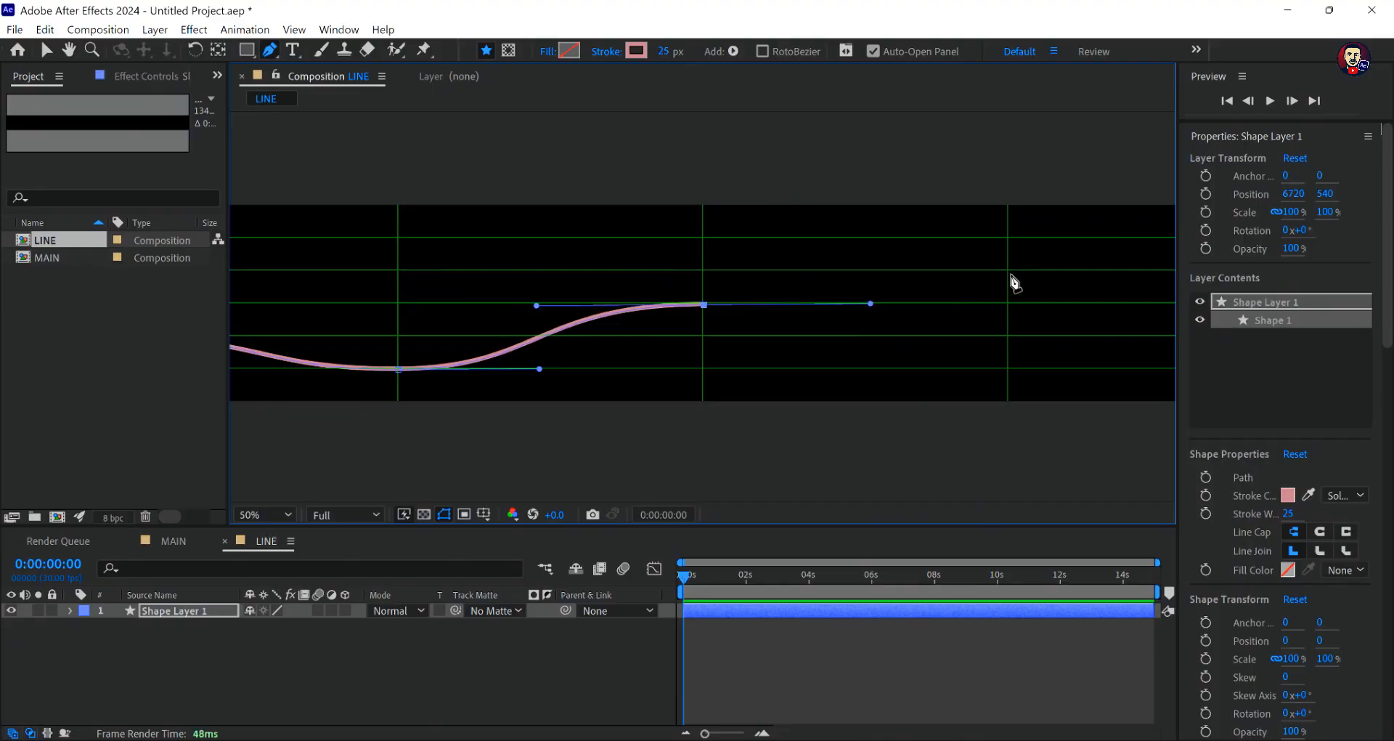
pyautogui.scroll(1, 1011, 276)
pyautogui.scroll(-2, 1010, 276)
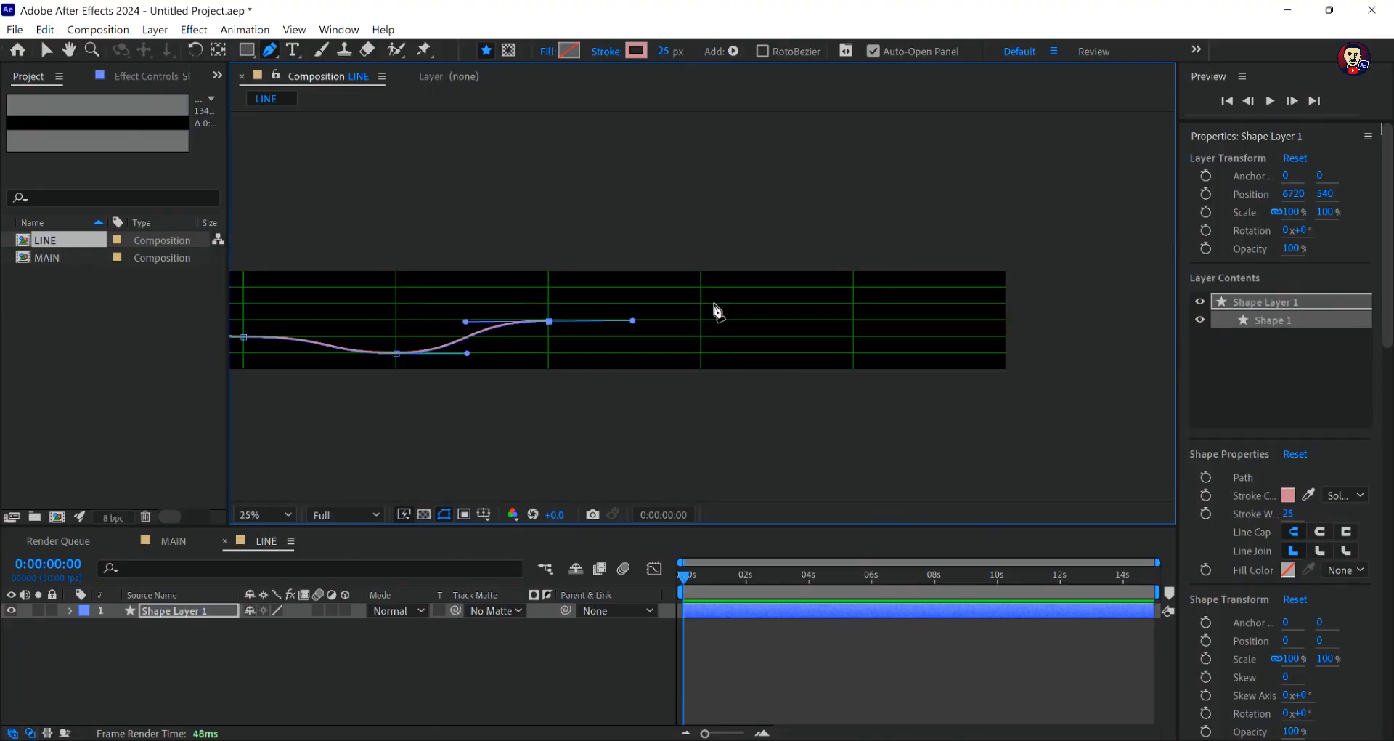
# - Continue the path with smooth points where the sixth vertical grid line meets the uppermost horizontal and the seventh vertical meets the middle horizontal
pyautogui.scroll(1, 710, 300)
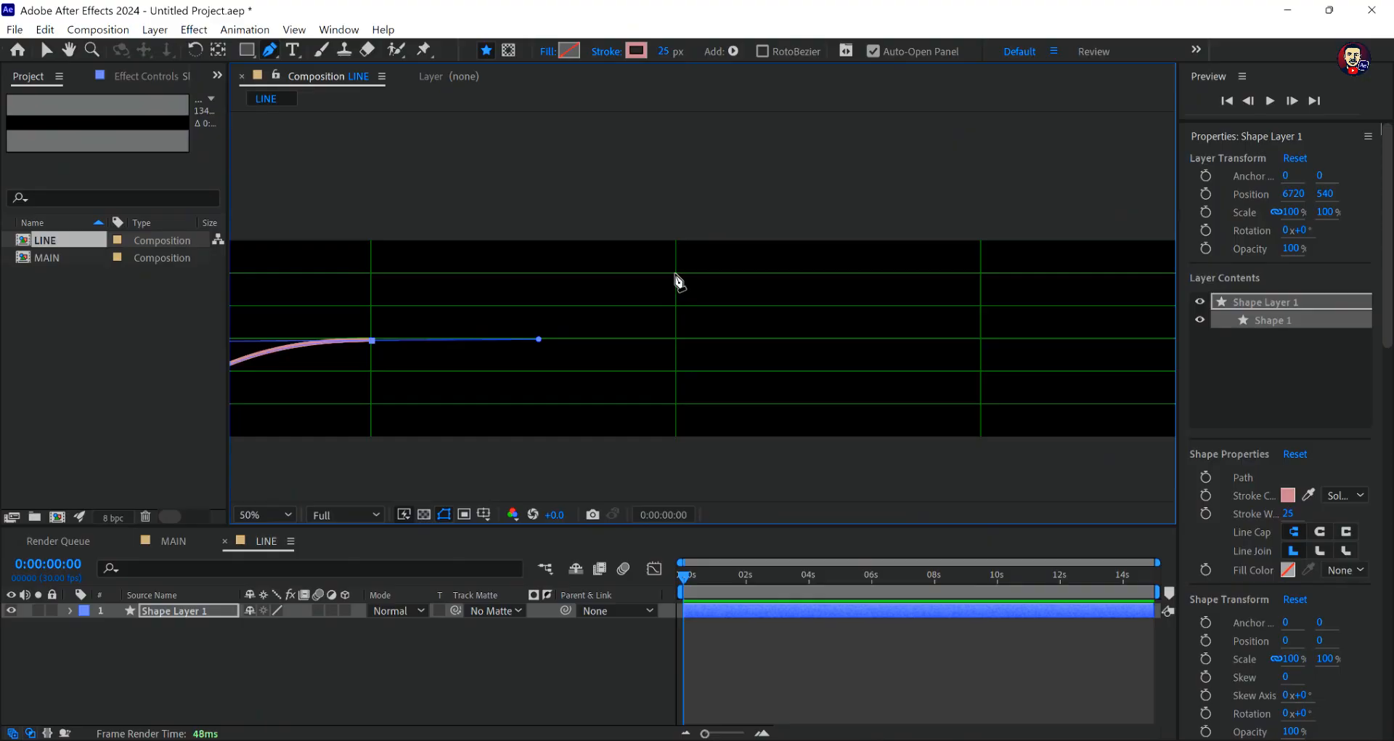
pyautogui.moveTo(676, 274); pyautogui.dragTo(841, 275)
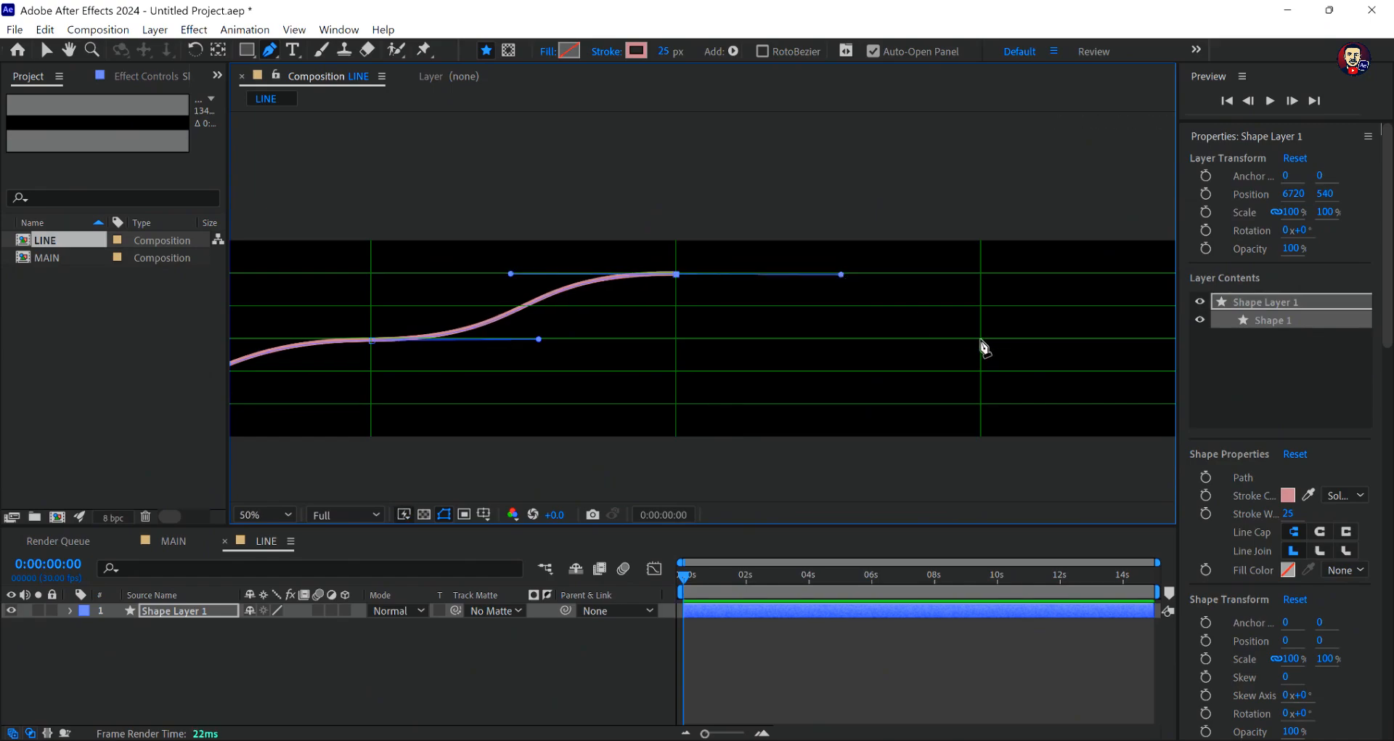
pyautogui.moveTo(981, 339); pyautogui.dragTo(1137, 342)
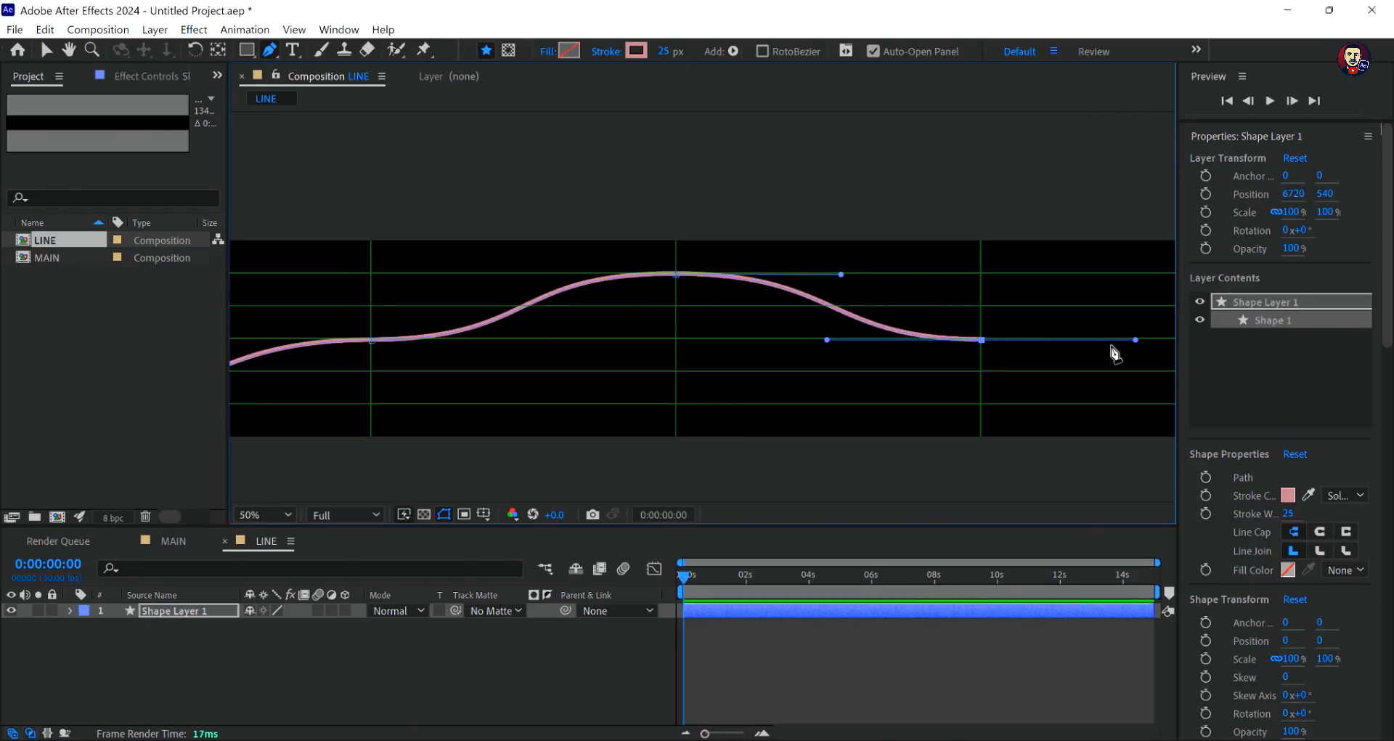
# - Finish the path with a straight segment along the middle grid line to the far end of the composition
pyautogui.scroll(-1, 1111, 347)
pyautogui.scroll(1, 1002, 328)
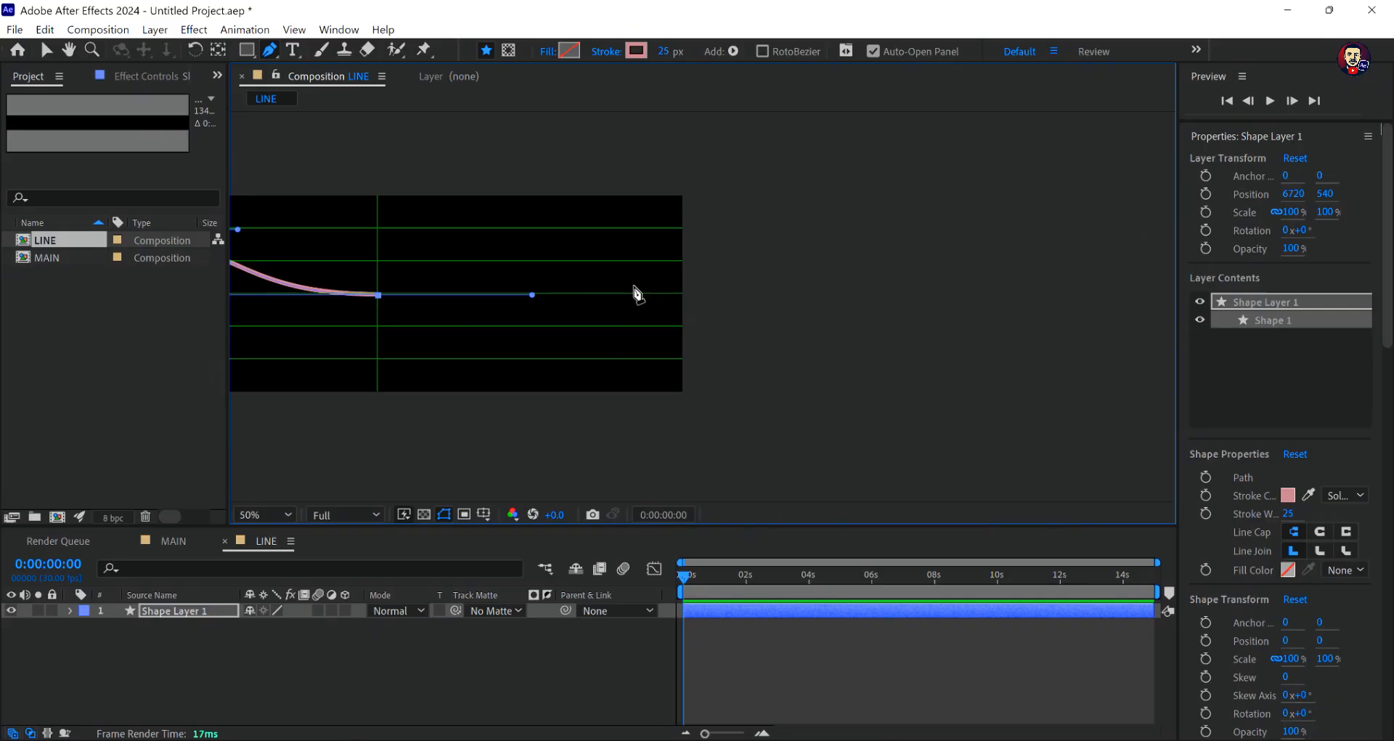
pyautogui.click(686, 295)
pyautogui.scroll(-1, 686, 298)
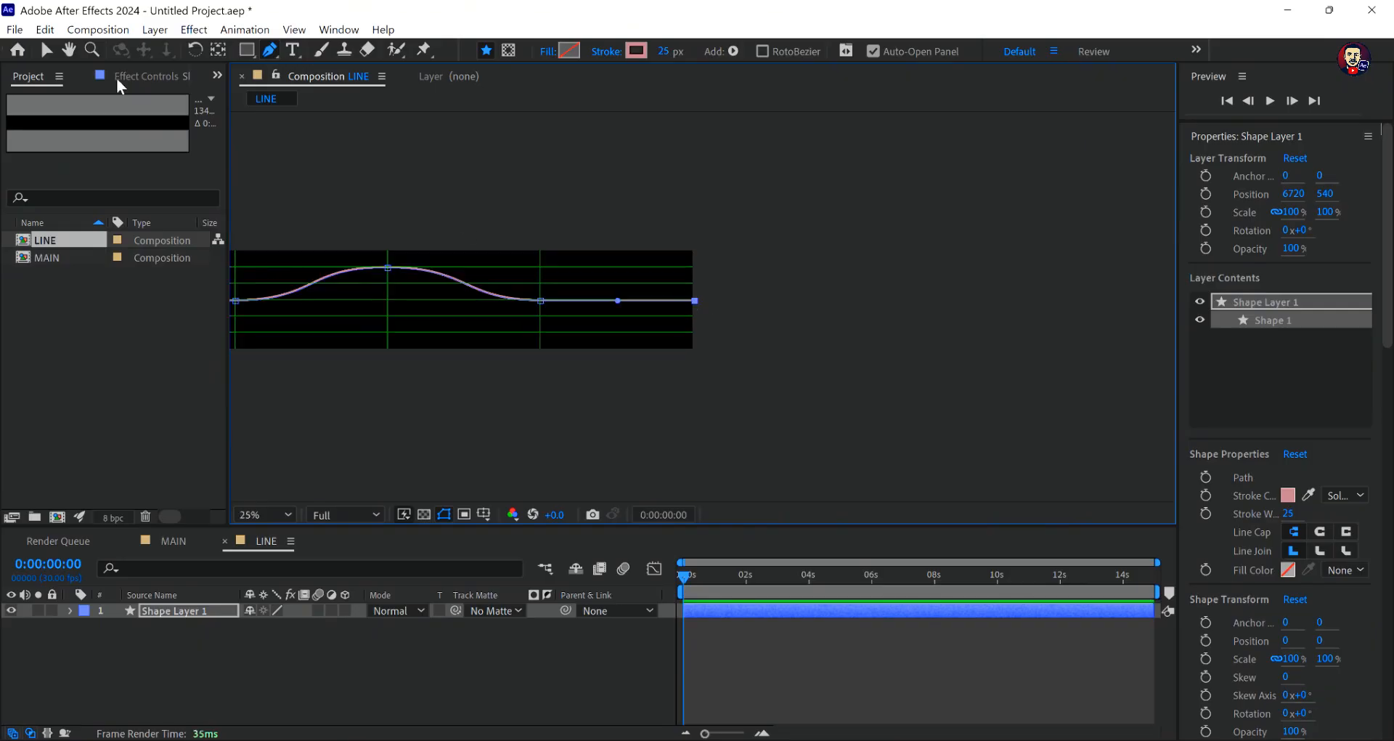
pyautogui.scroll(-1, 482, 274)
# - Duplicate Shape Layer 1 in the LINE composition
pyautogui.click(68, 51)
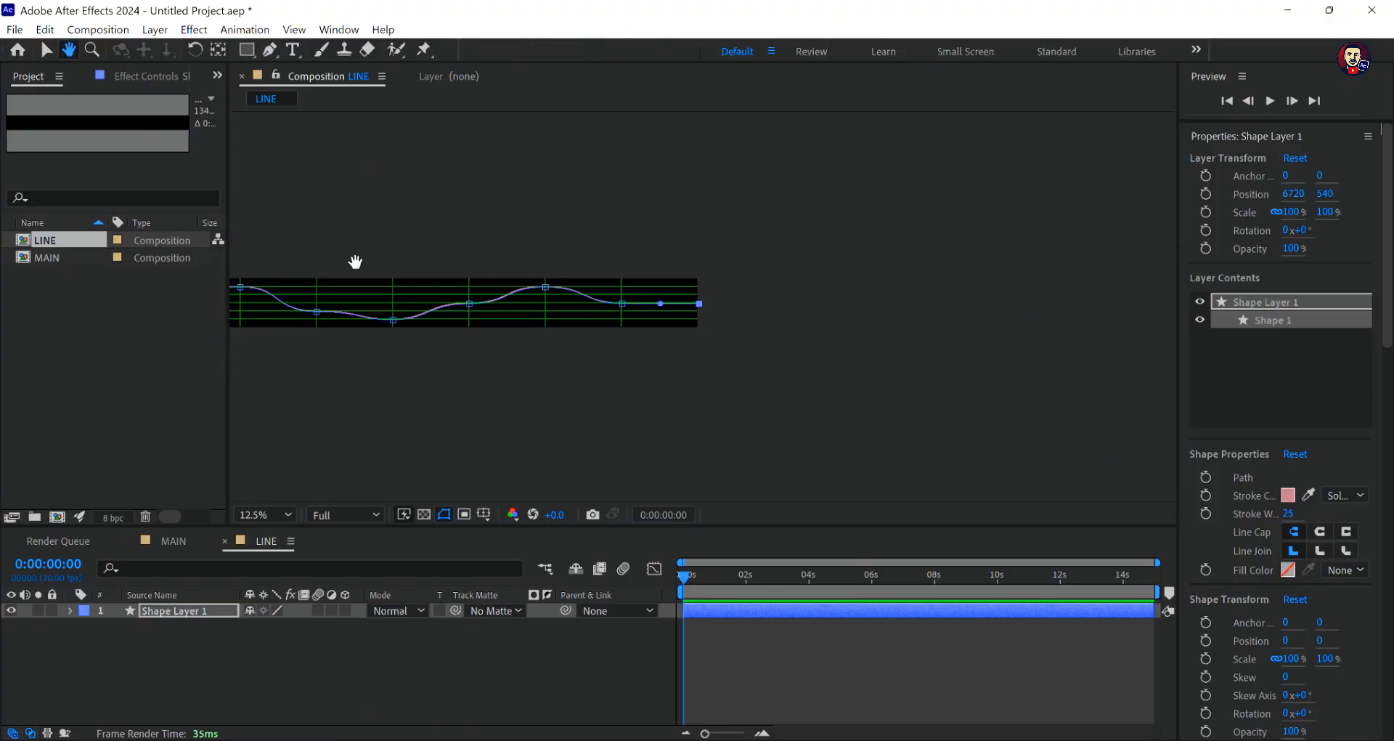
pyautogui.moveTo(498, 296)
pyautogui.mouseDown()
pyautogui.moveTo(688, 302)
pyautogui.moveTo(679, 295)
pyautogui.mouseUp()
pyautogui.scroll(1, 678, 294)
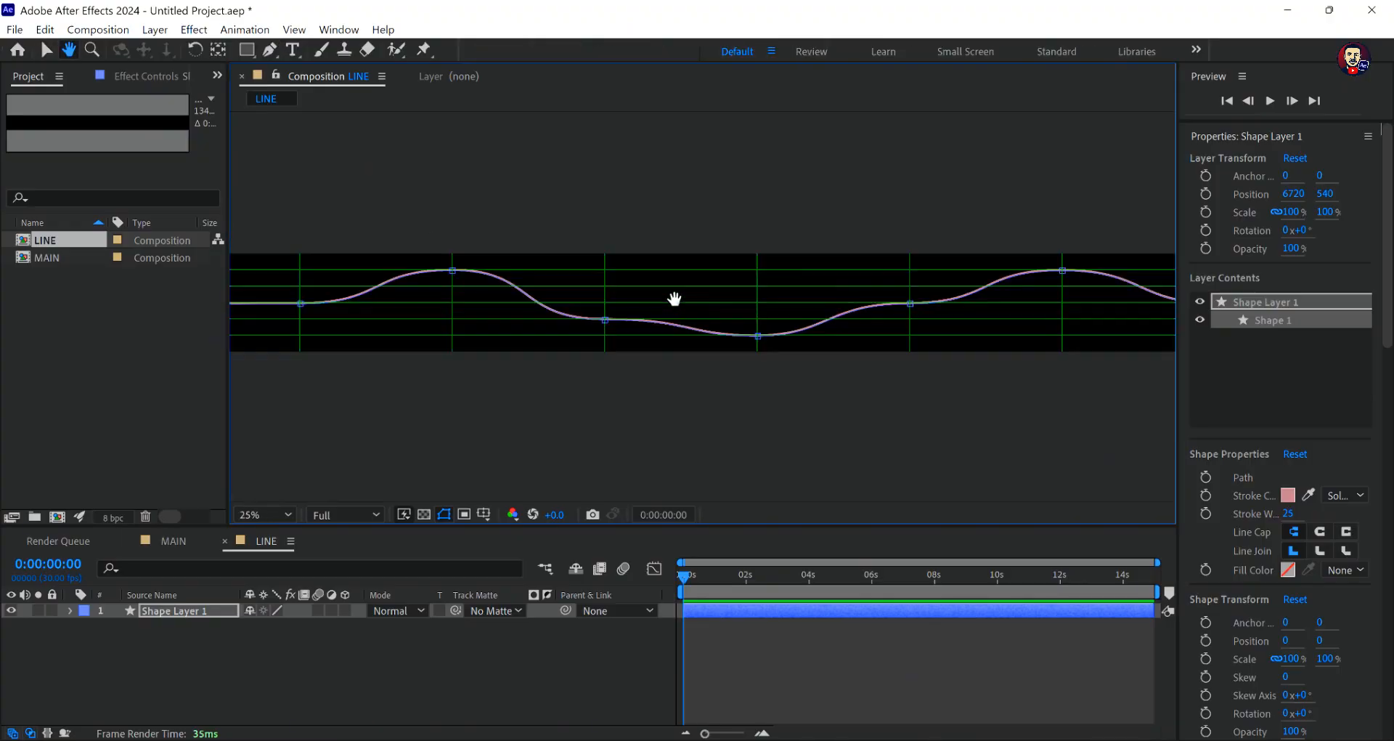
pyautogui.scroll(-1, 677, 298)
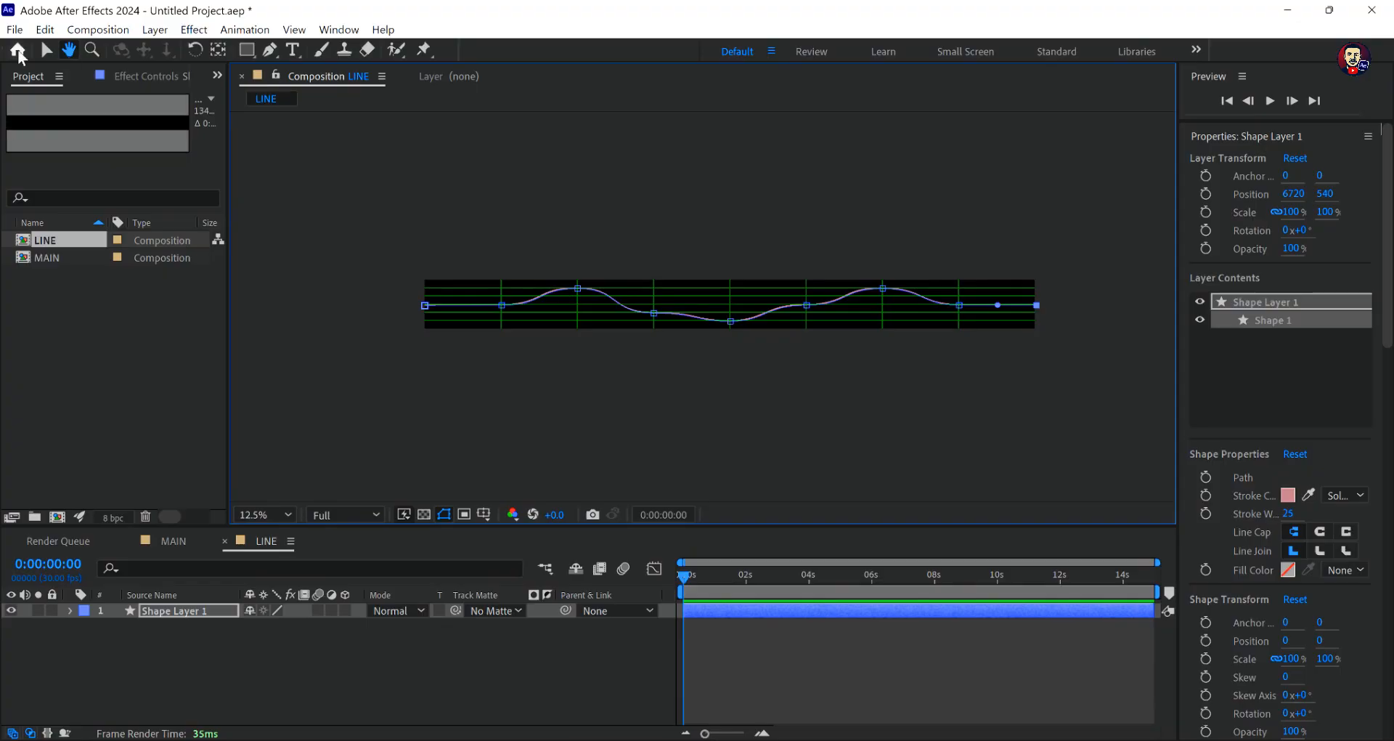
pyautogui.click(46, 49)
pyautogui.click(233, 614)
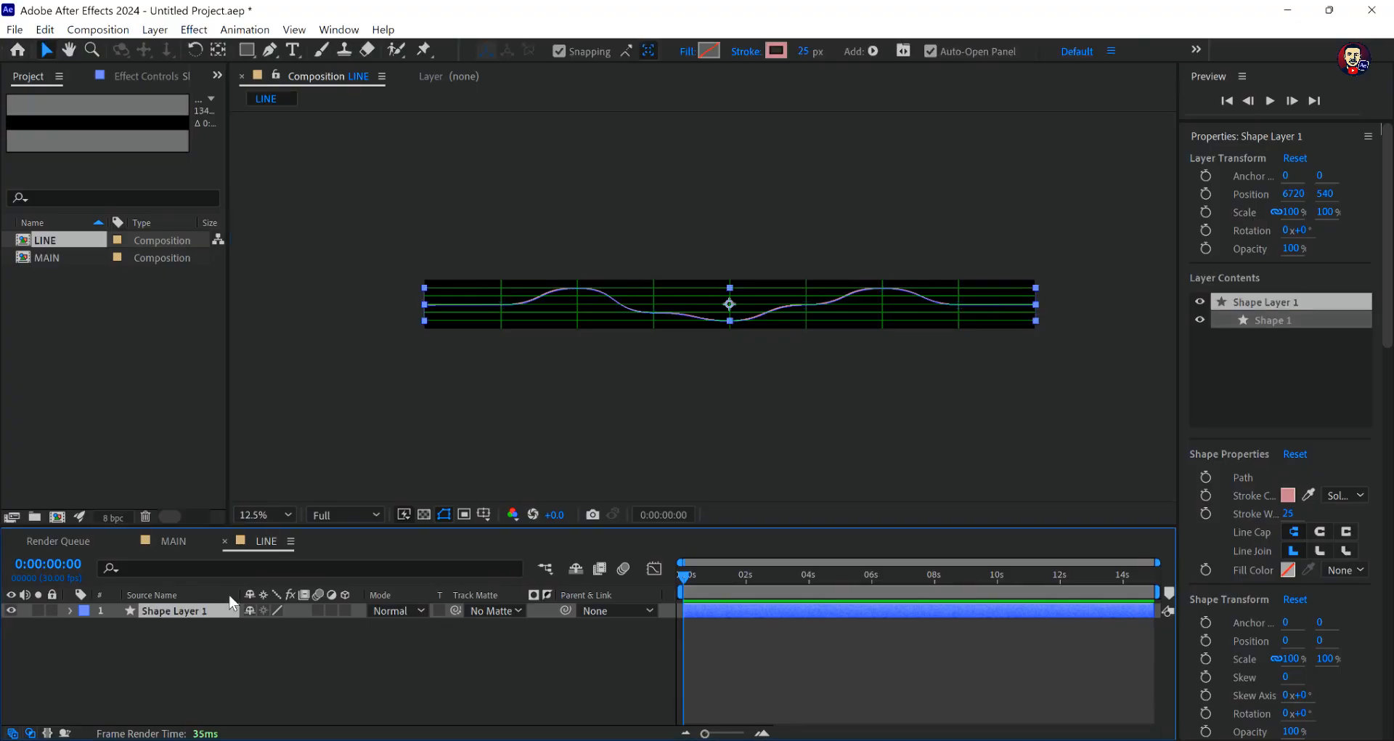
pyautogui.hotkey('ctrl', 'd')
# - On Shape Layer 2, move the path points on the second, third and fourth vertical grid lines to the lowest, second and fourth horizontal lines respectively
pyautogui.press('.')
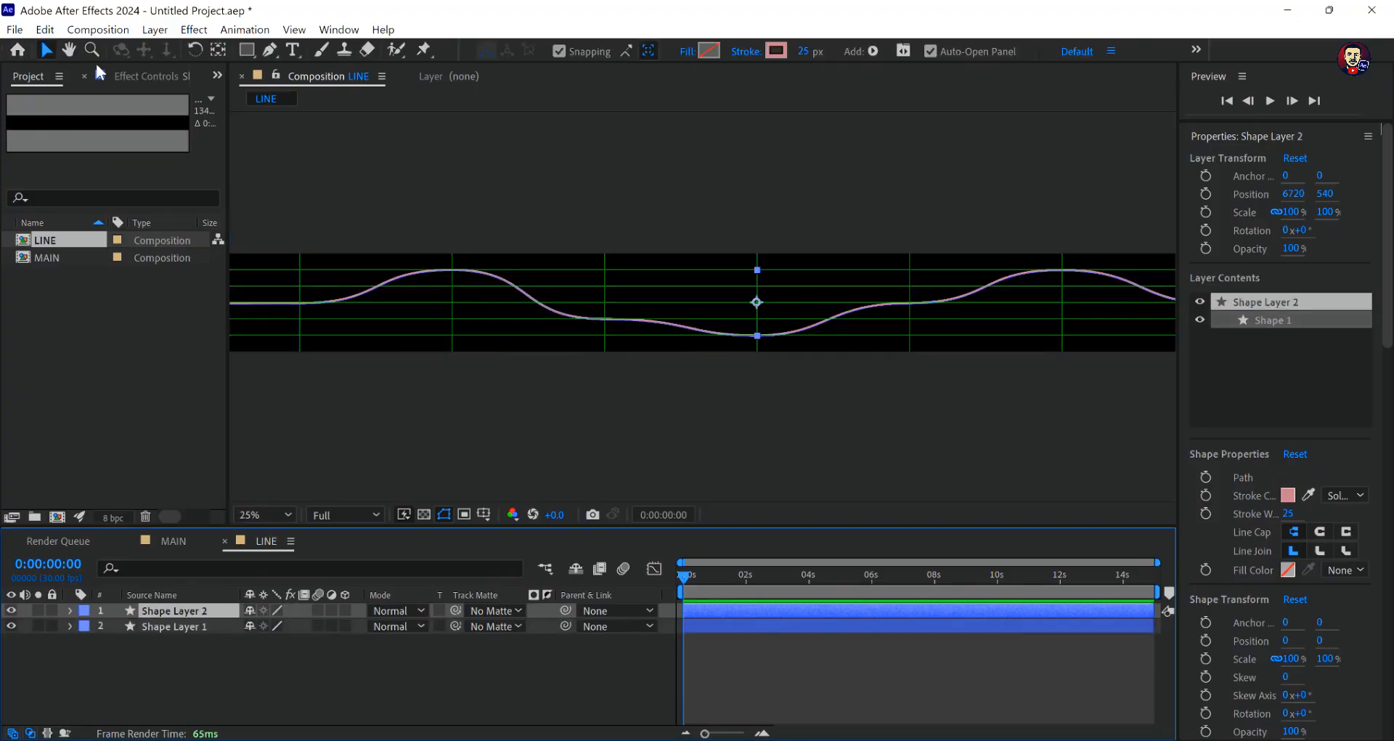
pyautogui.click(269, 49)
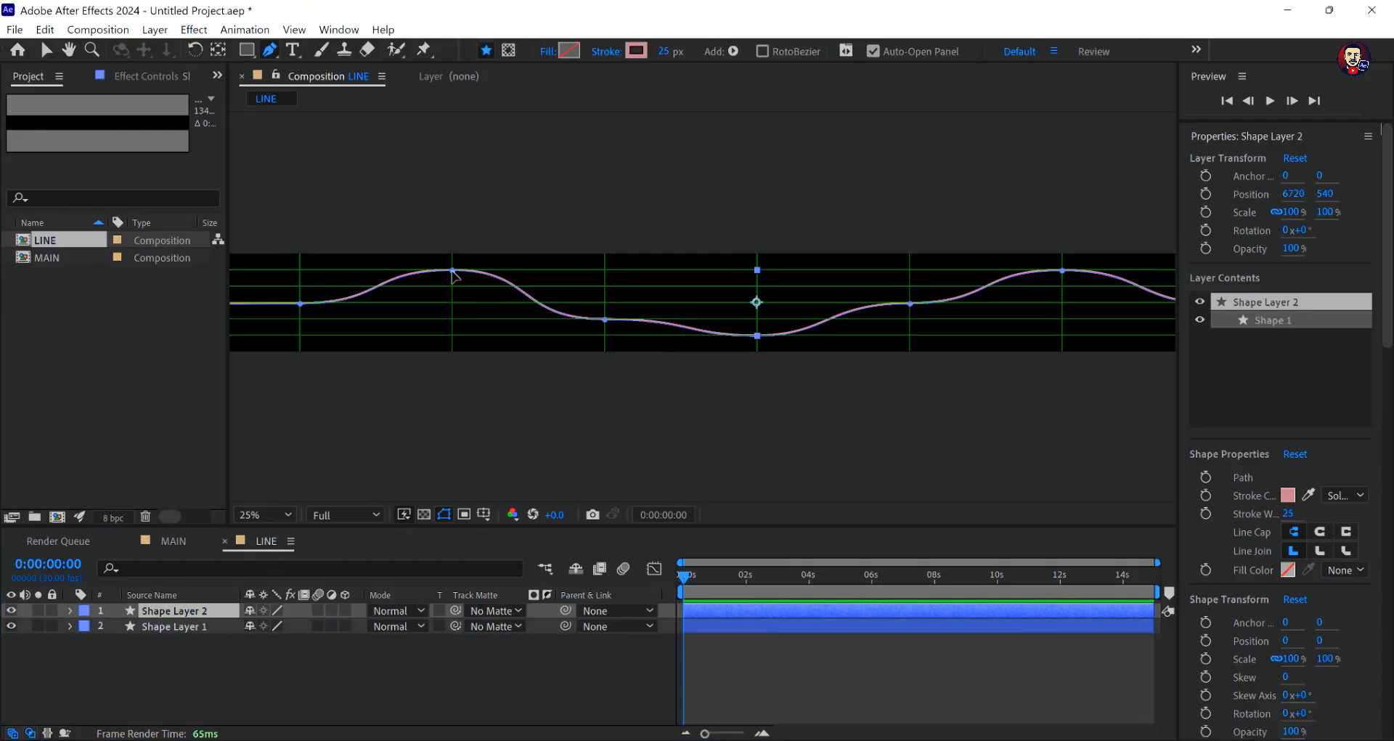
pyautogui.moveTo(451, 272); pyautogui.dragTo(453, 336)
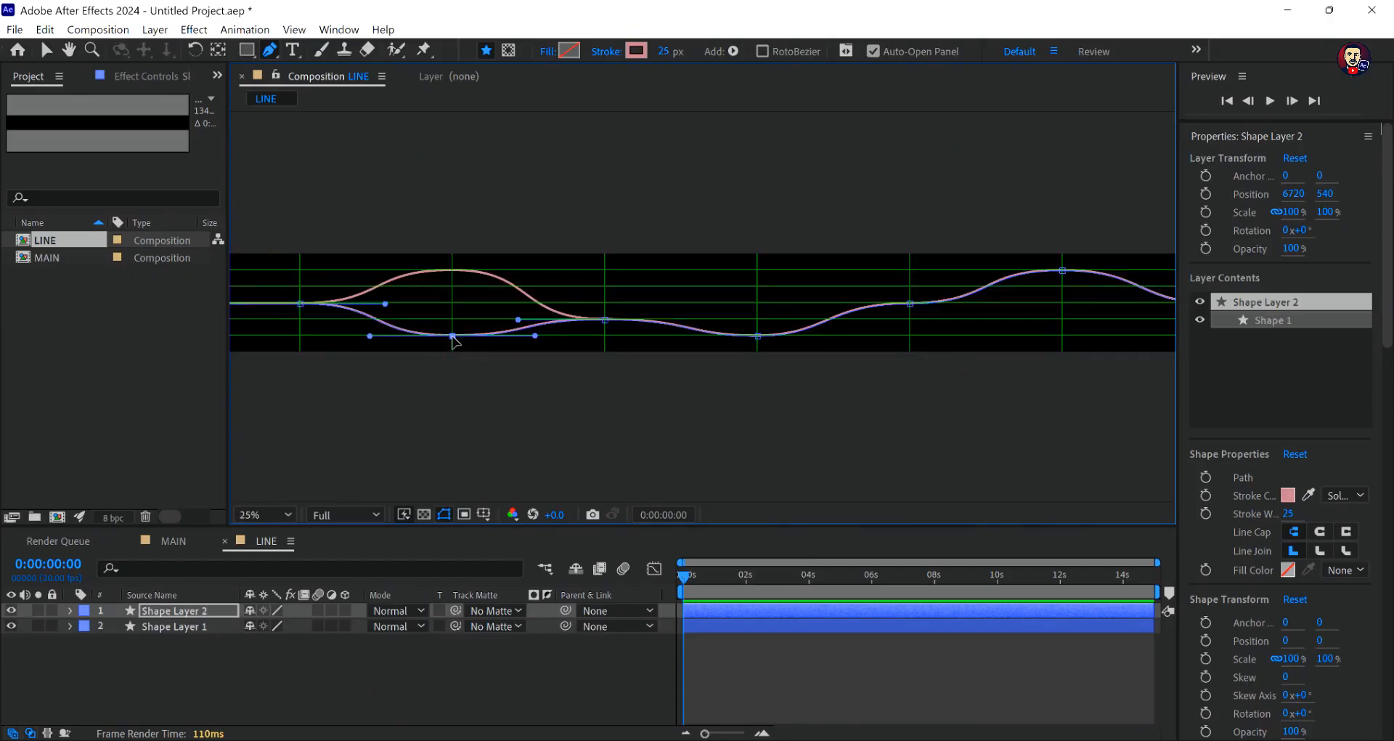
pyautogui.moveTo(452, 336); pyautogui.dragTo(451, 338)
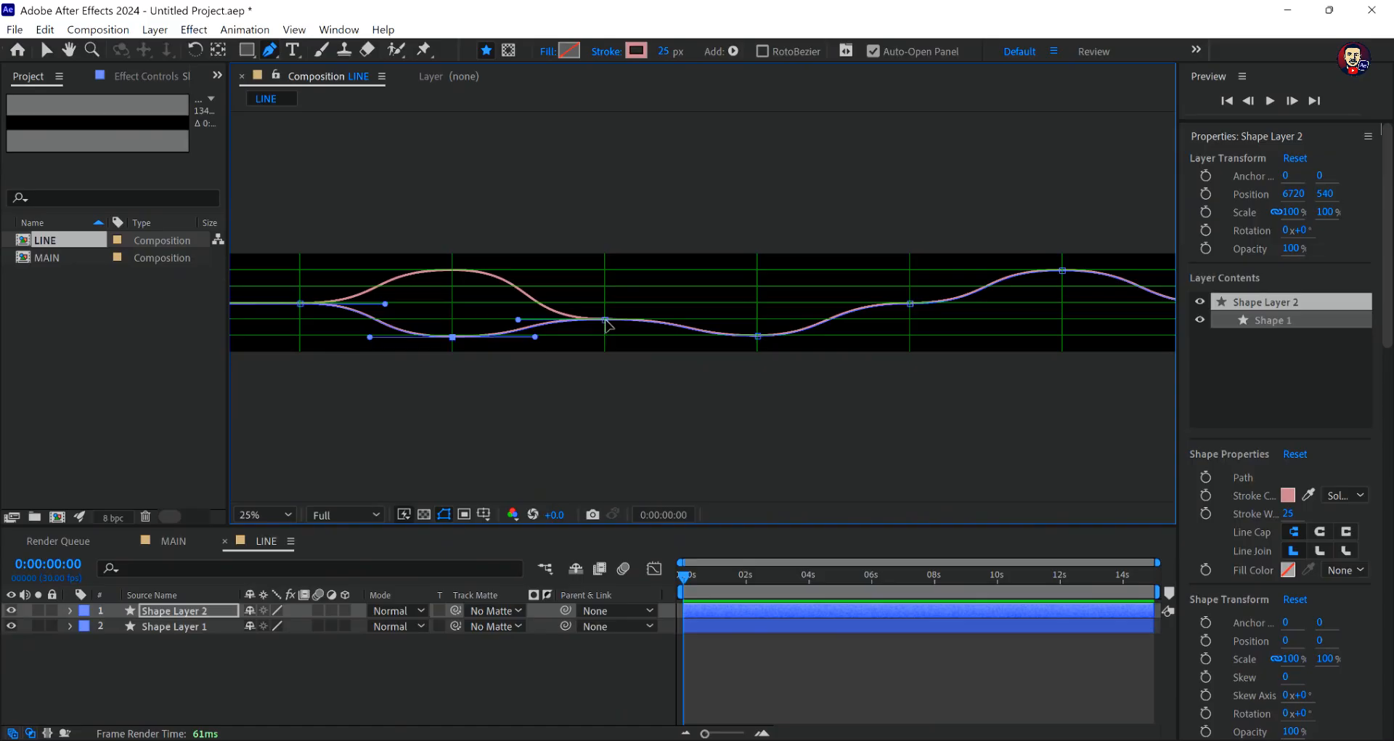
pyautogui.moveTo(606, 324); pyautogui.dragTo(606, 288)
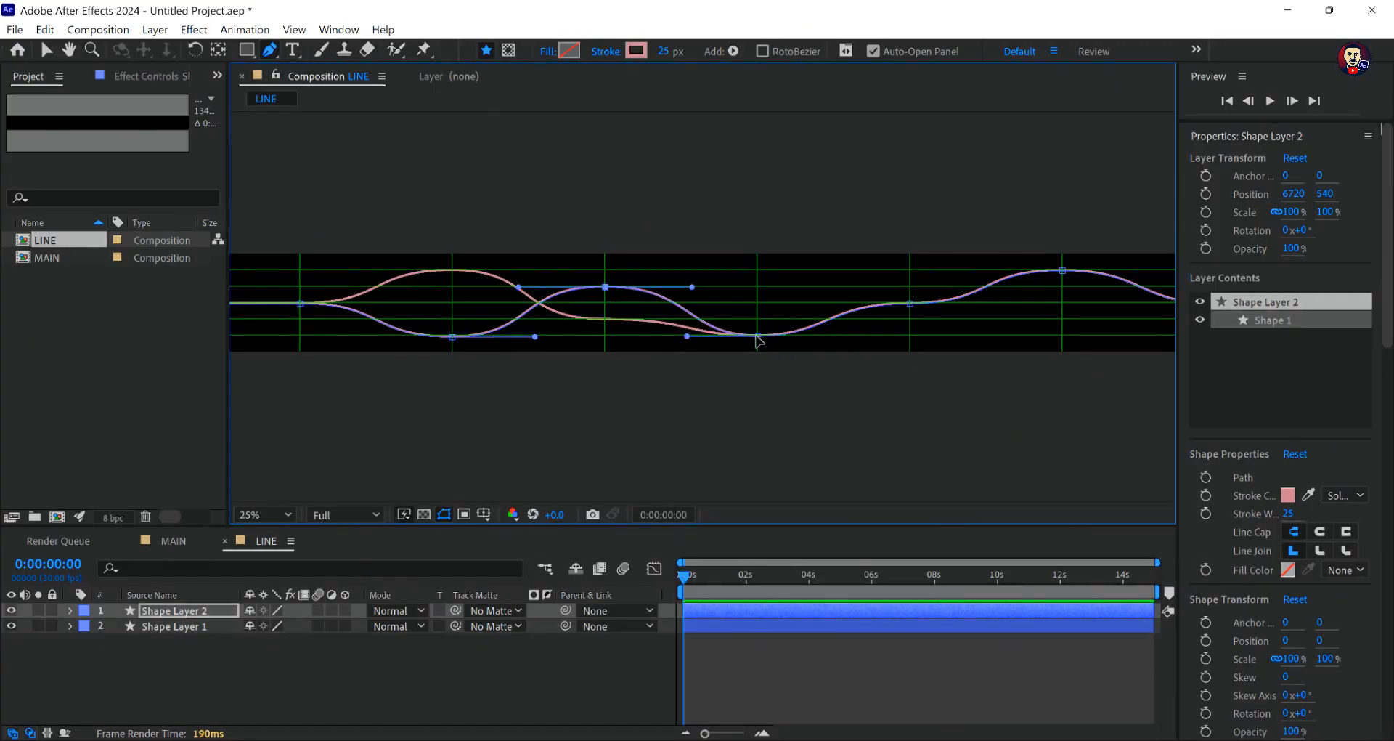
pyautogui.moveTo(756, 336); pyautogui.dragTo(758, 321)
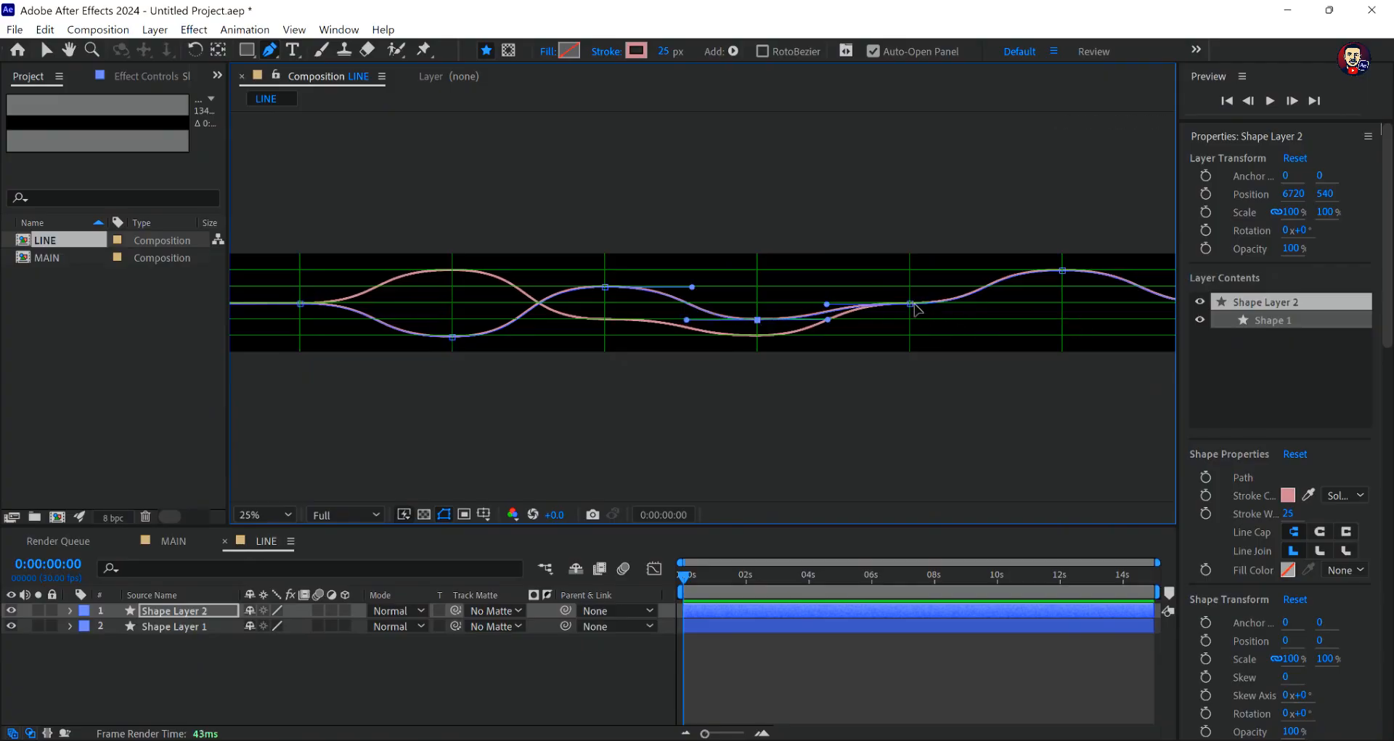
# - Try moving Shape Layer 2's point on the fifth vertical grid line to the lowest horizontal line and its sixth-vertical point to the second horizontal line
pyautogui.moveTo(912, 305); pyautogui.dragTo(910, 337)
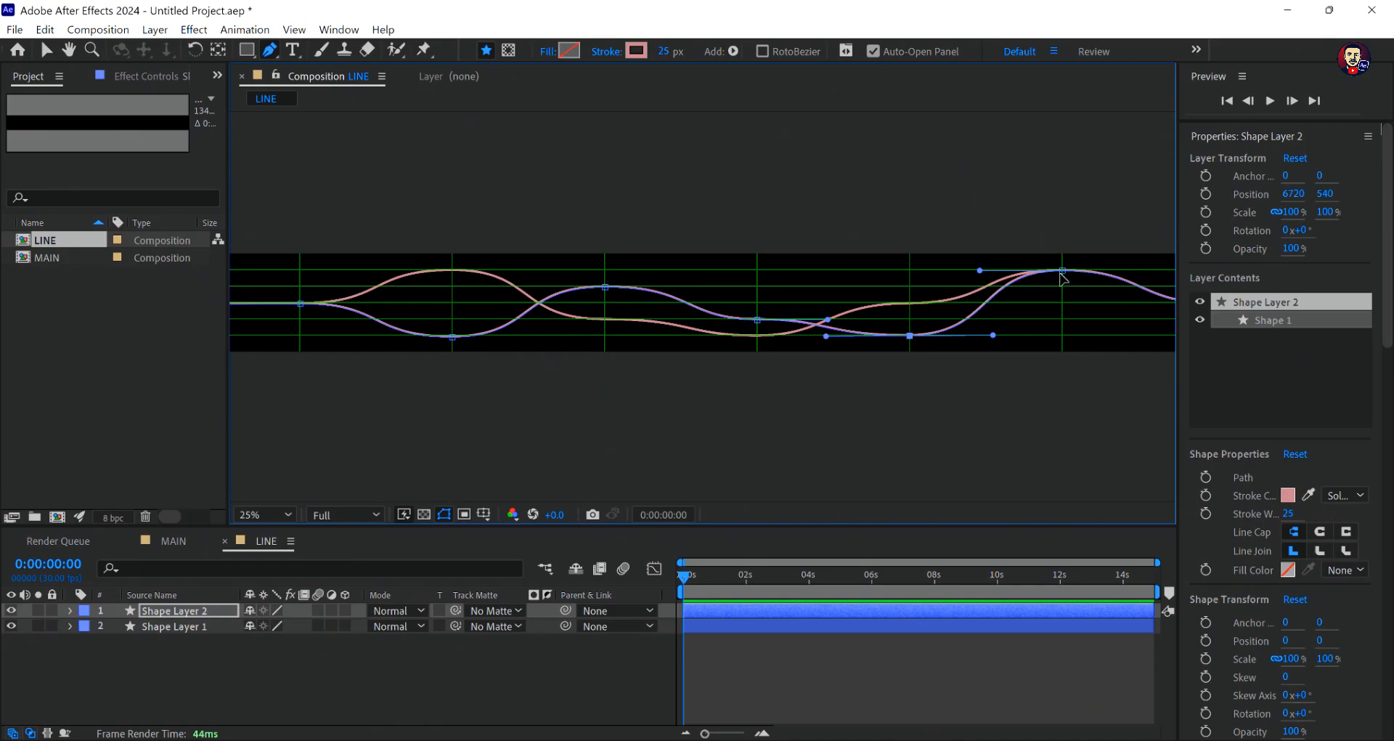
pyautogui.moveTo(1063, 270)
pyautogui.mouseDown()
pyautogui.moveTo(1067, 302)
pyautogui.moveTo(1065, 287)
pyautogui.mouseUp()
# - Move Shape Layer 2's point on the sixth vertical grid line to the lowest horizontal line and its fifth-vertical point to the uppermost one
pyautogui.scroll(-1, 1120, 299)
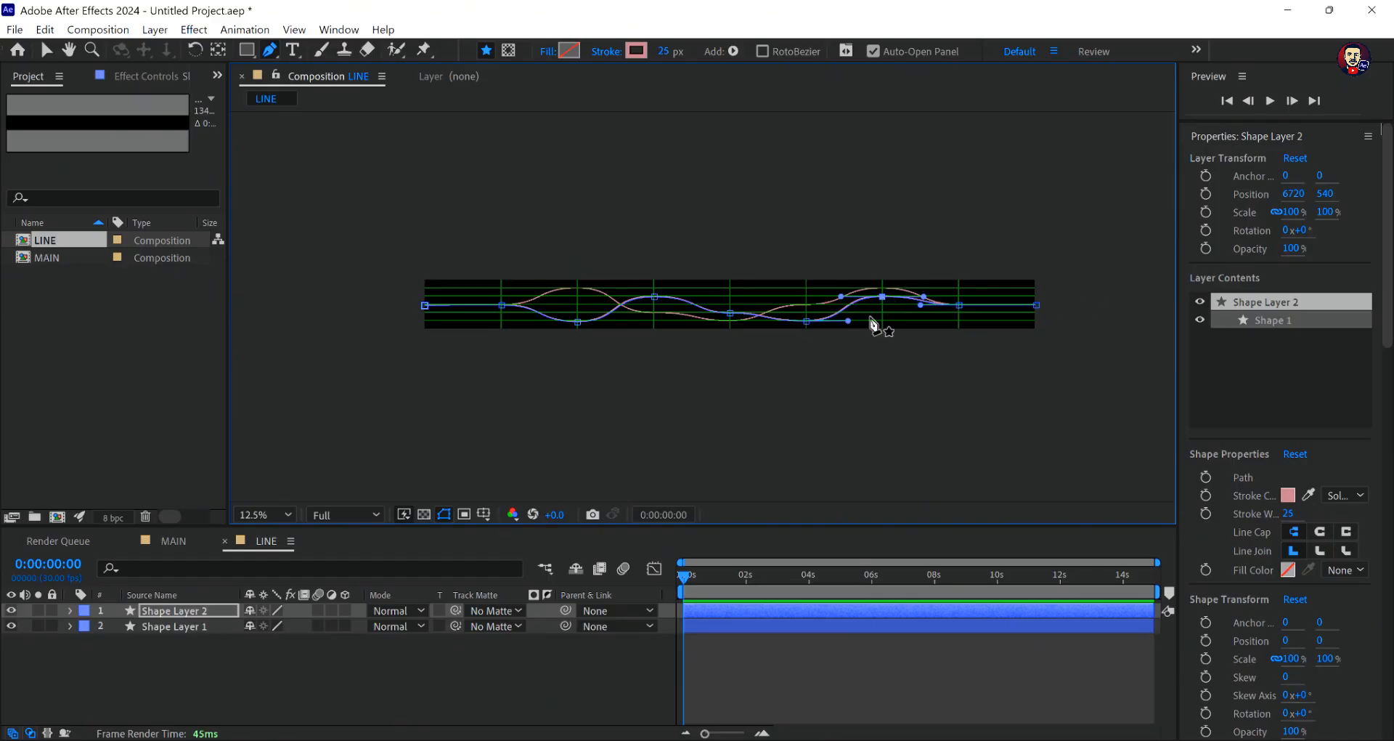
pyautogui.moveTo(883, 298); pyautogui.dragTo(882, 321)
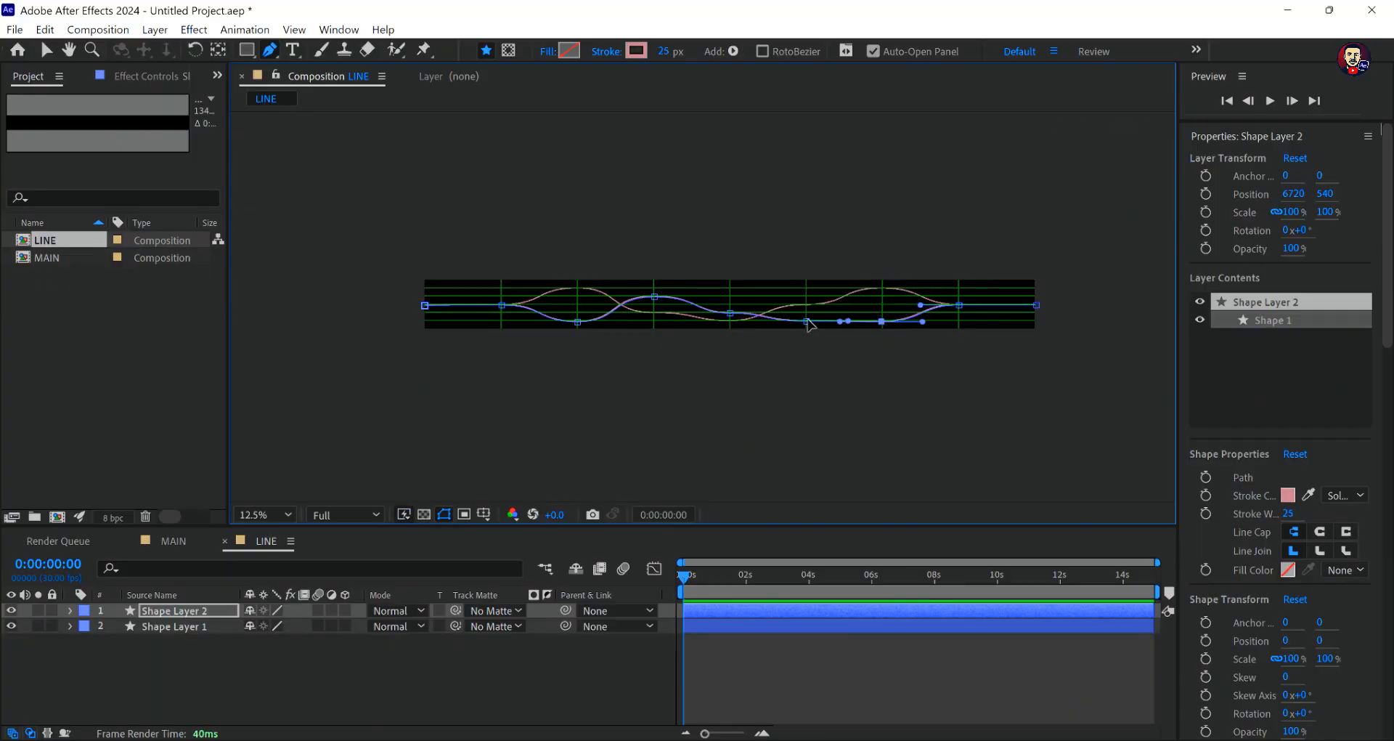
pyautogui.moveTo(807, 324); pyautogui.dragTo(808, 289)
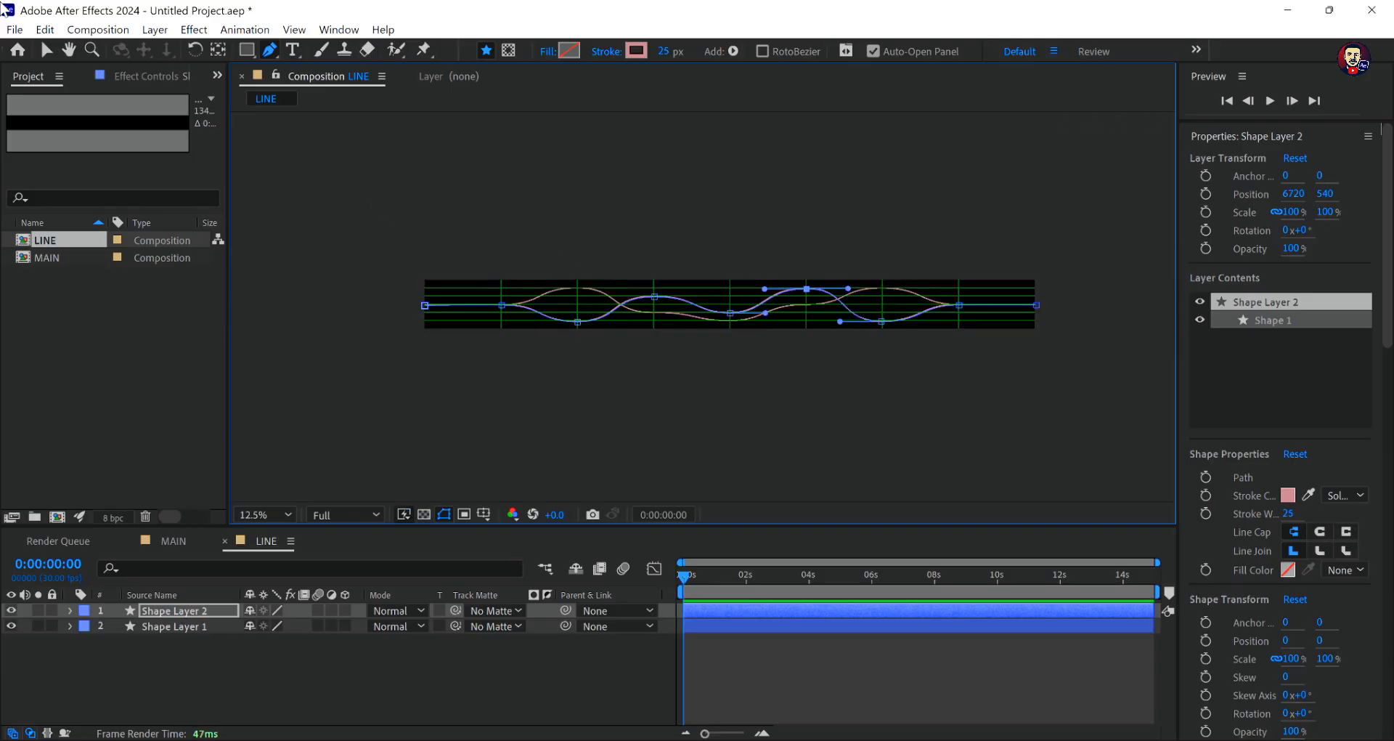
# - Duplicate Shape Layer 2 in the LINE composition
pyautogui.click(47, 49)
pyautogui.click(177, 608)
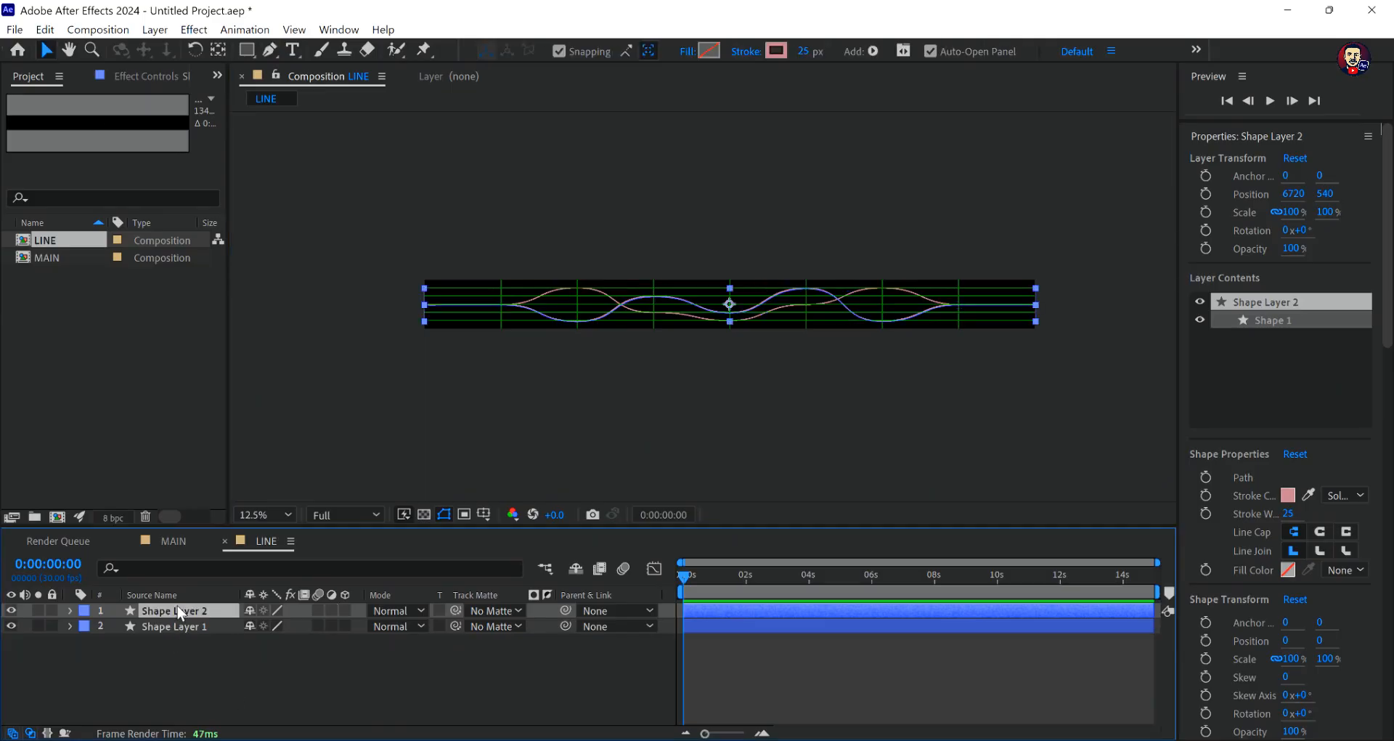
pyautogui.hotkey('ctrl', 'd')
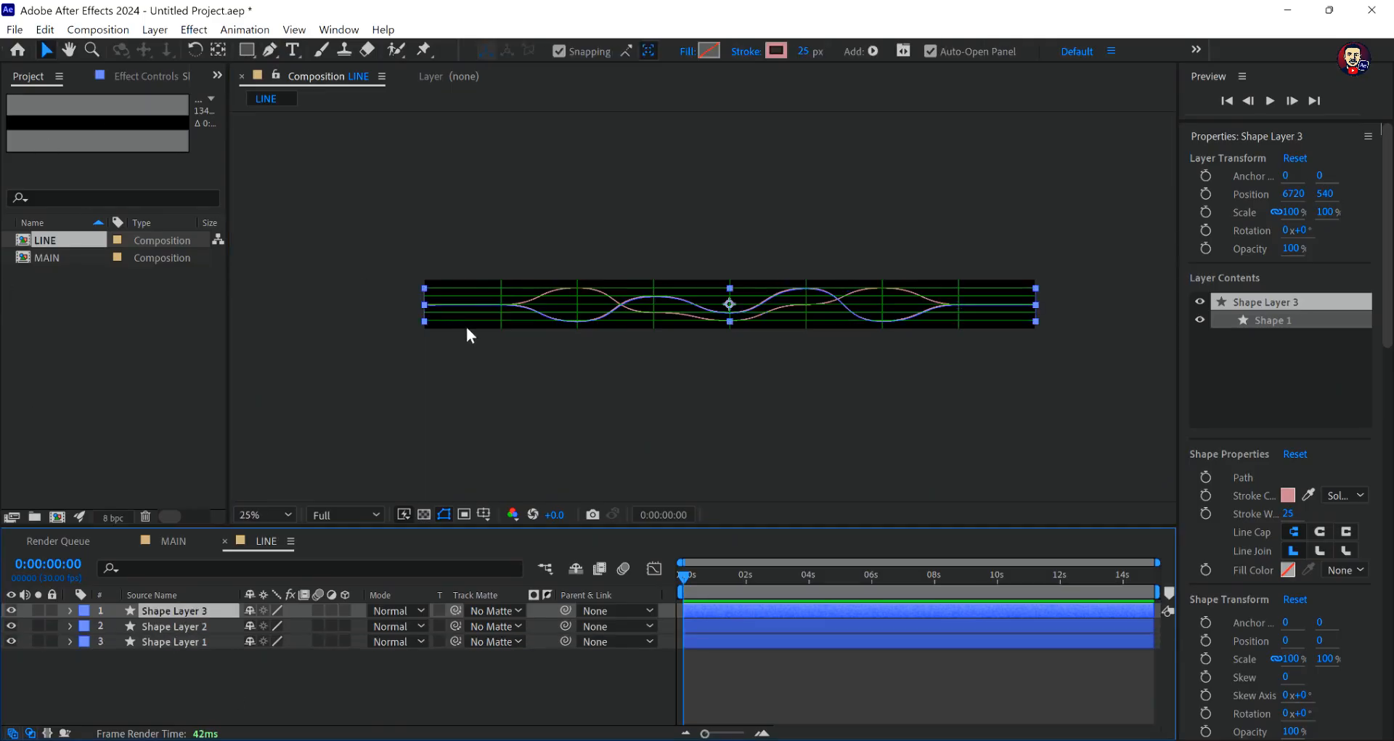
# - On Shape Layer 3, move the second-vertical point to the fourth horizontal grid line and the third-vertical point to the uppermost one
pyautogui.scroll(1, 467, 329)
pyautogui.click(271, 50)
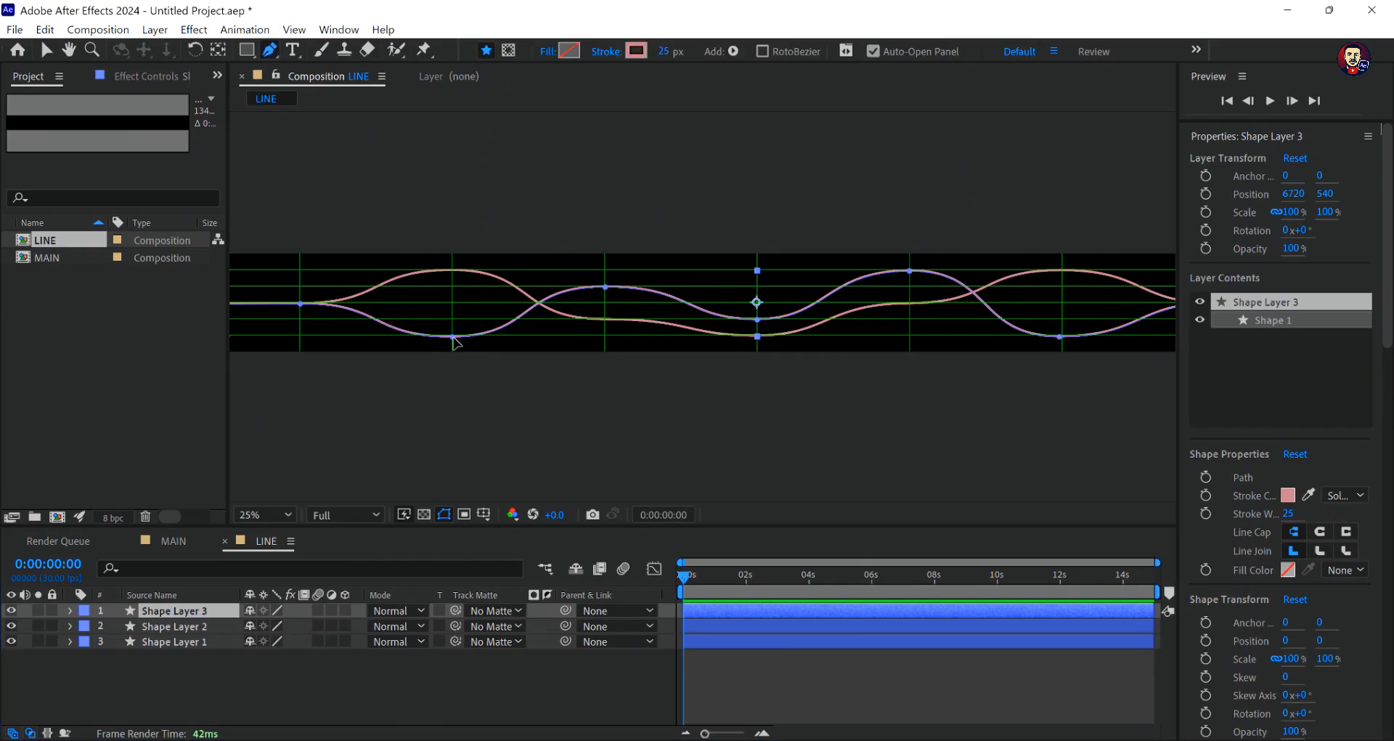
pyautogui.press('.')
pyautogui.press(',')
pyautogui.moveTo(452, 336); pyautogui.dragTo(453, 320)
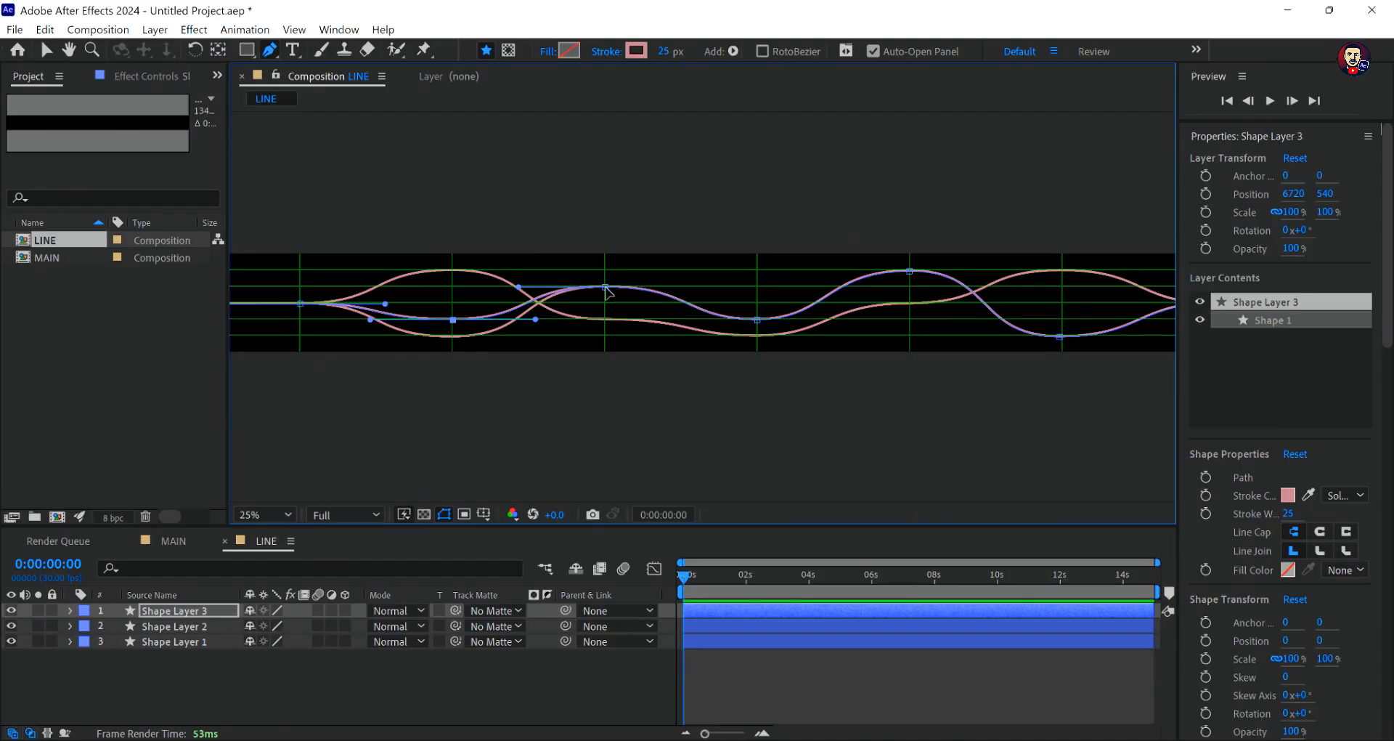
pyautogui.moveTo(606, 287); pyautogui.dragTo(605, 270)
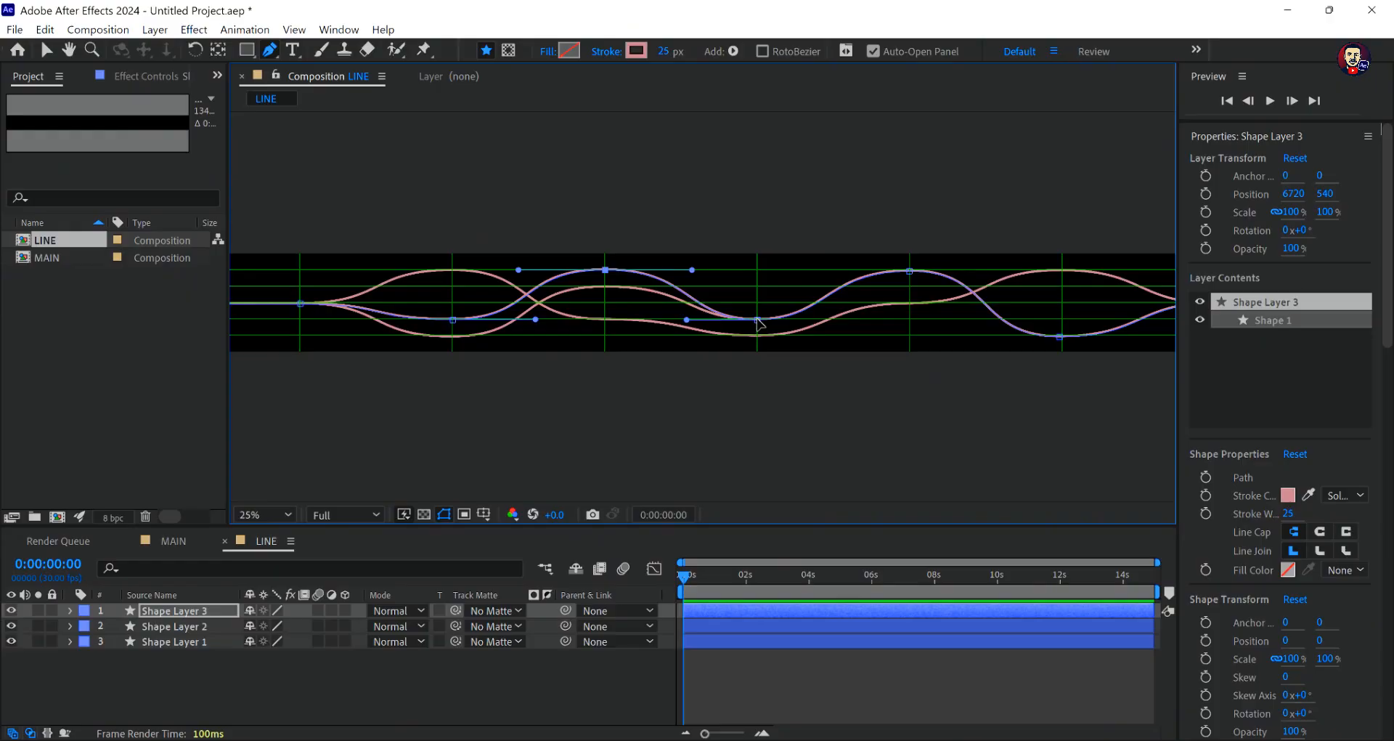
# - Move Shape Layer 3's points on the fourth and sixth vertical grid lines to the middle horizontal line and its fifth-vertical point to the lowest
pyautogui.moveTo(758, 319); pyautogui.dragTo(757, 302)
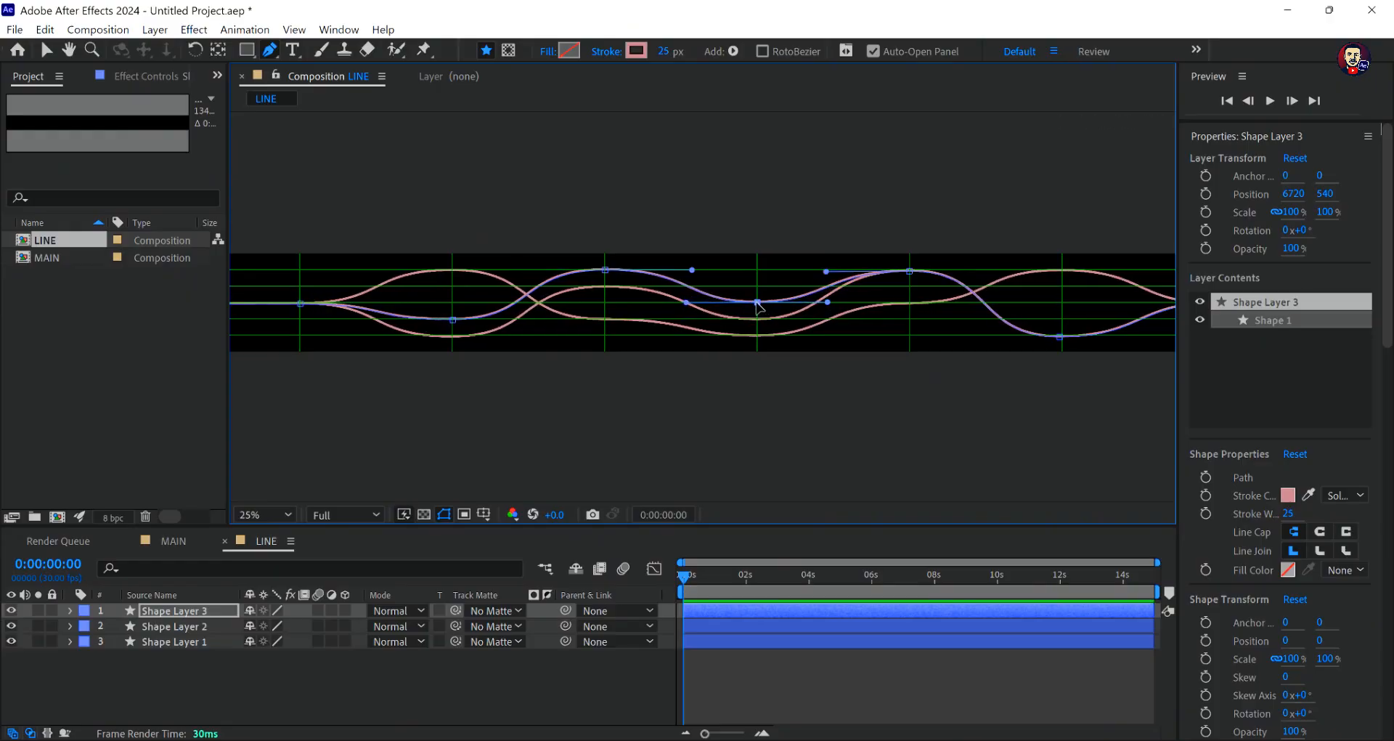
pyautogui.moveTo(910, 275); pyautogui.dragTo(910, 336)
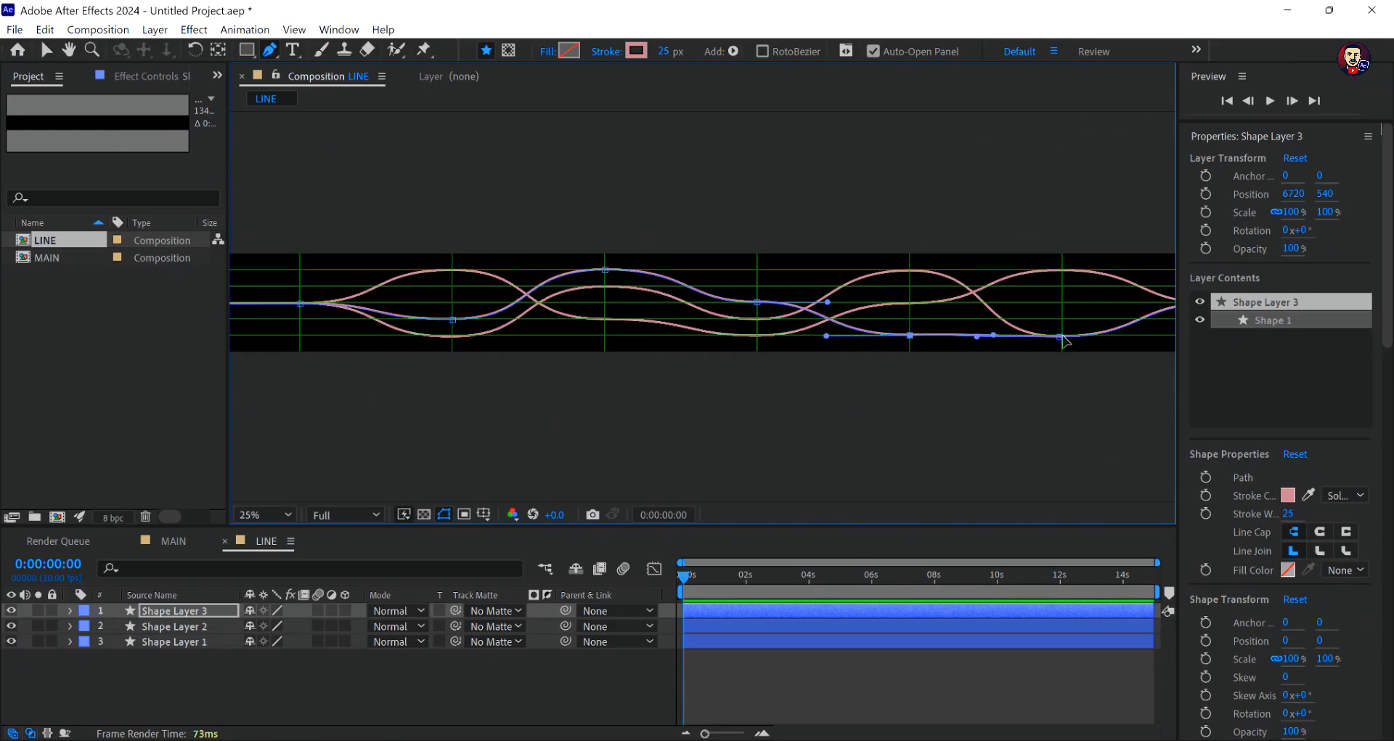
pyautogui.moveTo(1060, 337); pyautogui.dragTo(1064, 308)
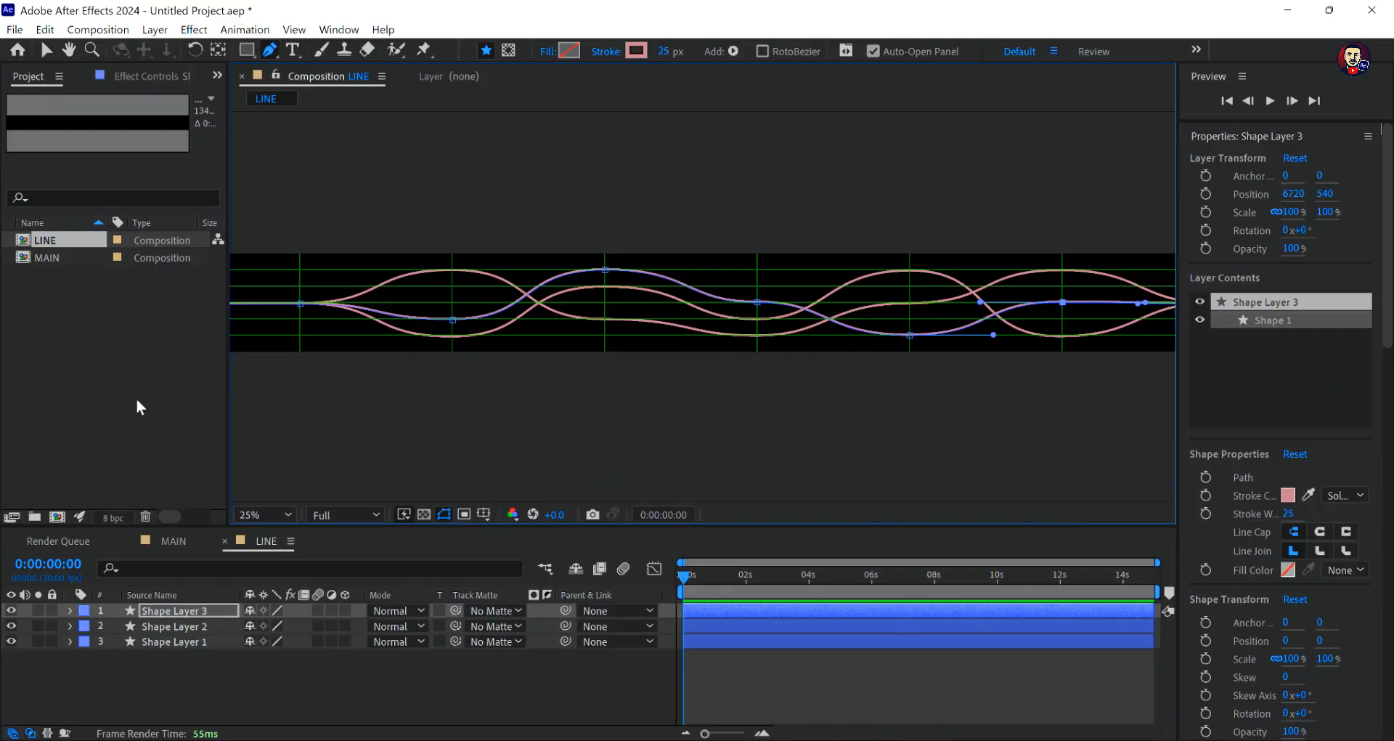
# - Duplicate Shape Layer 3 in the LINE composition
pyautogui.click(46, 51)
pyautogui.click(212, 609)
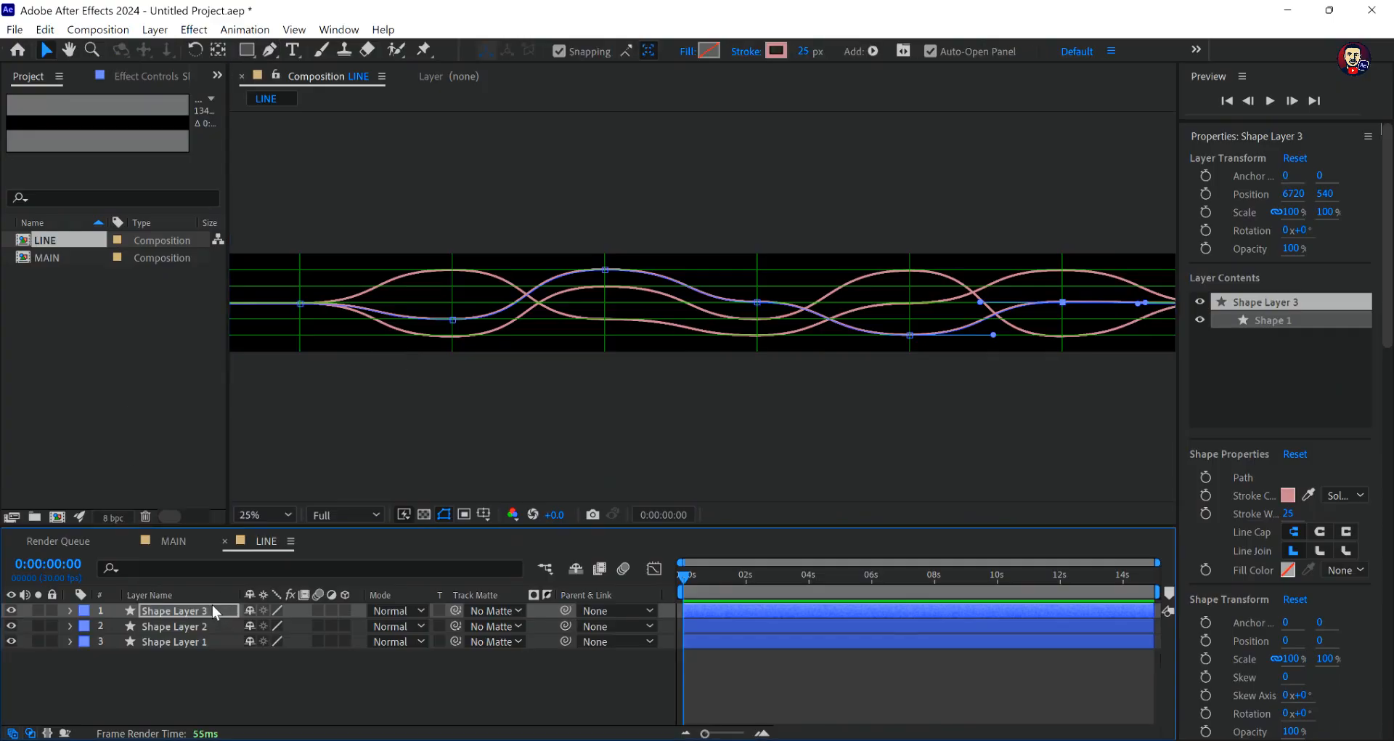
pyautogui.hotkey('ctrl', 'd')
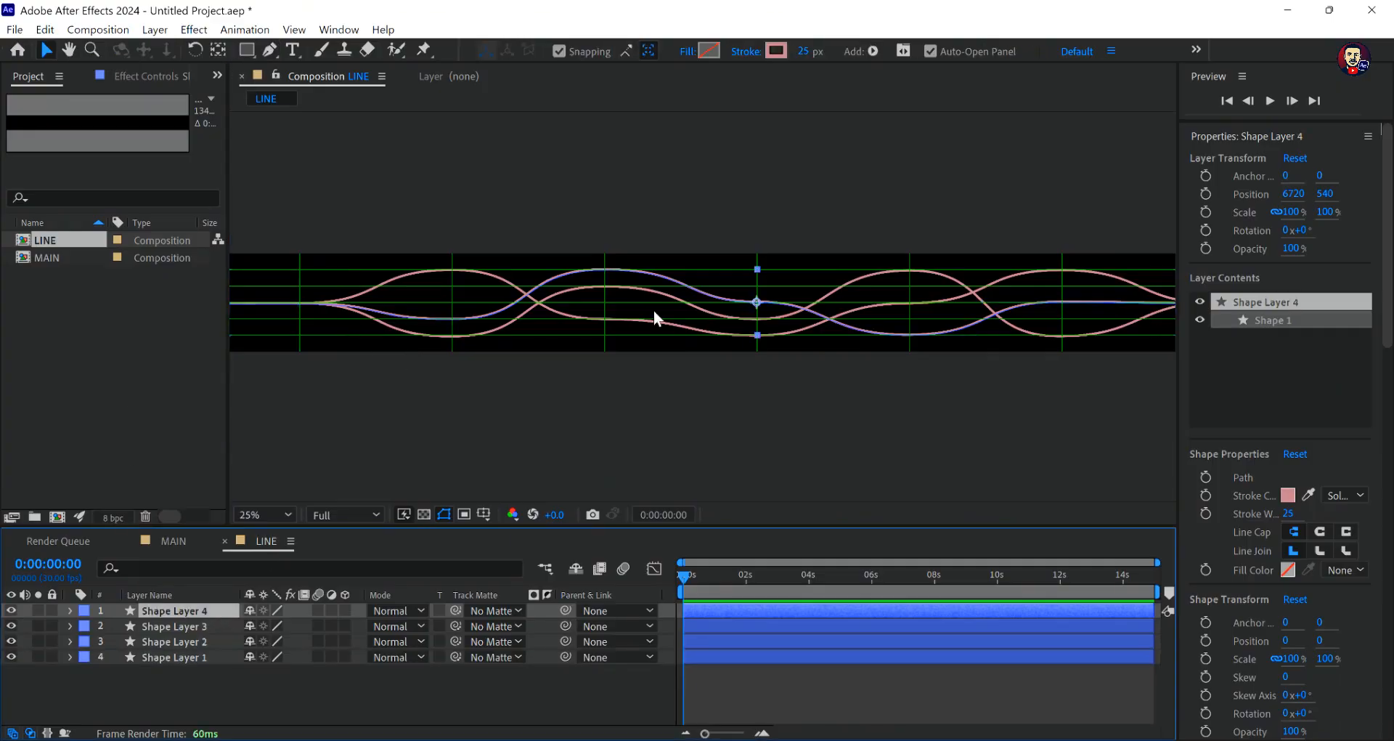
# - On Shape Layer 4, move the second-vertical point to the second horizontal grid line and the third-vertical point to the middle one
pyautogui.click(273, 51)
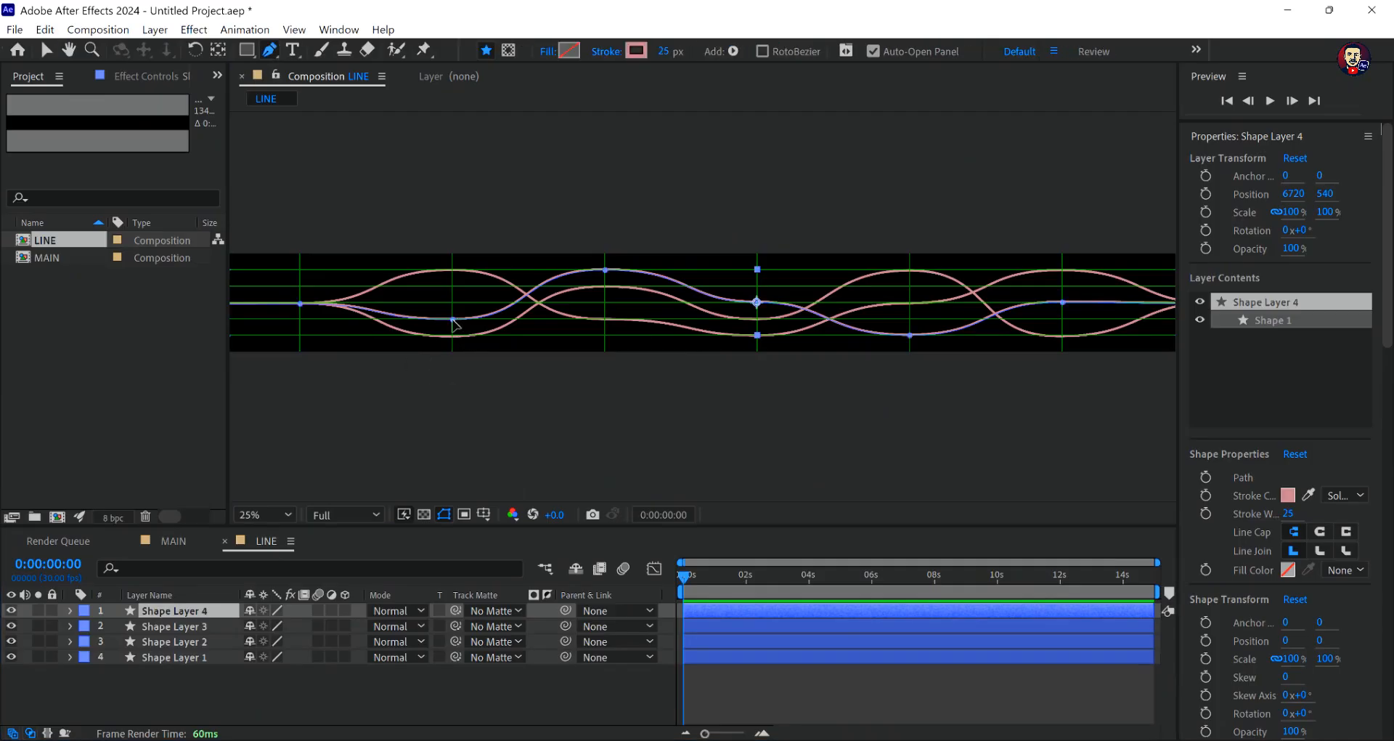
pyautogui.moveTo(453, 321); pyautogui.dragTo(454, 289)
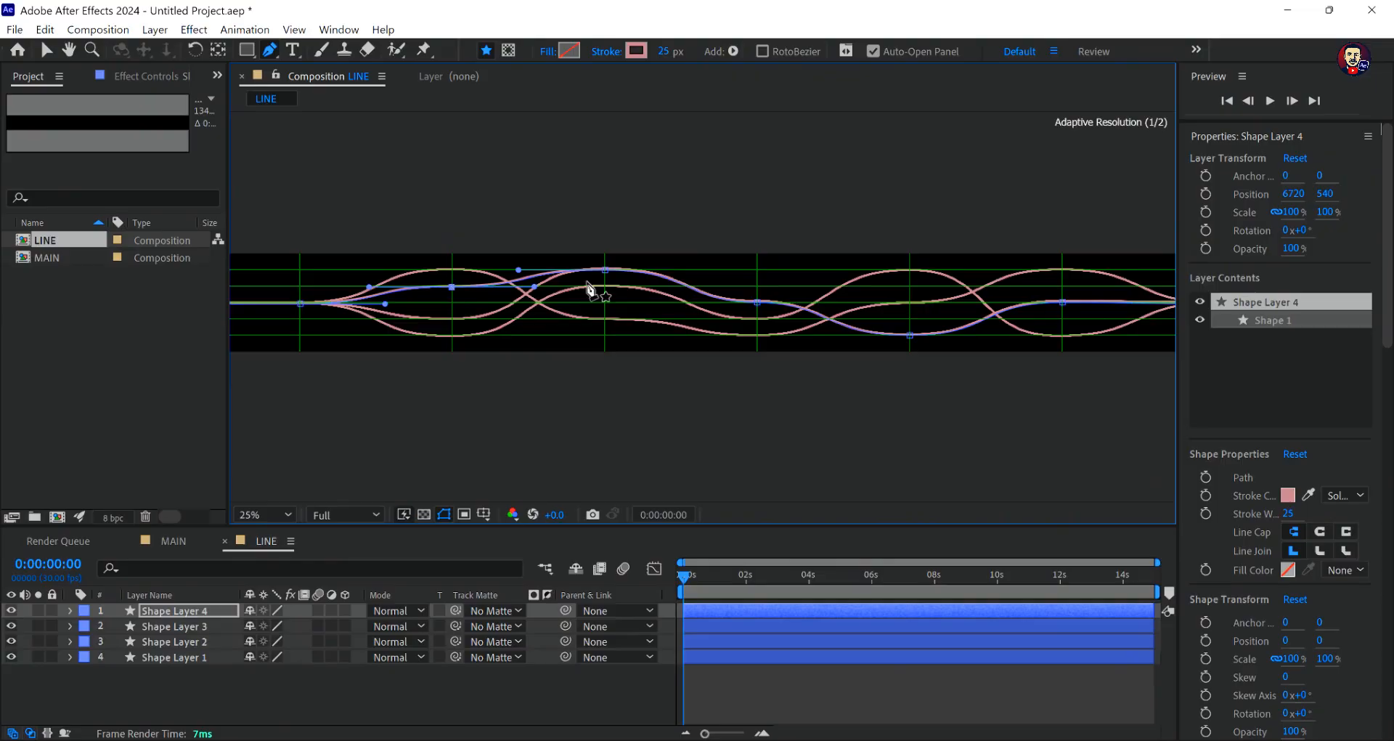
pyautogui.click(604, 270)
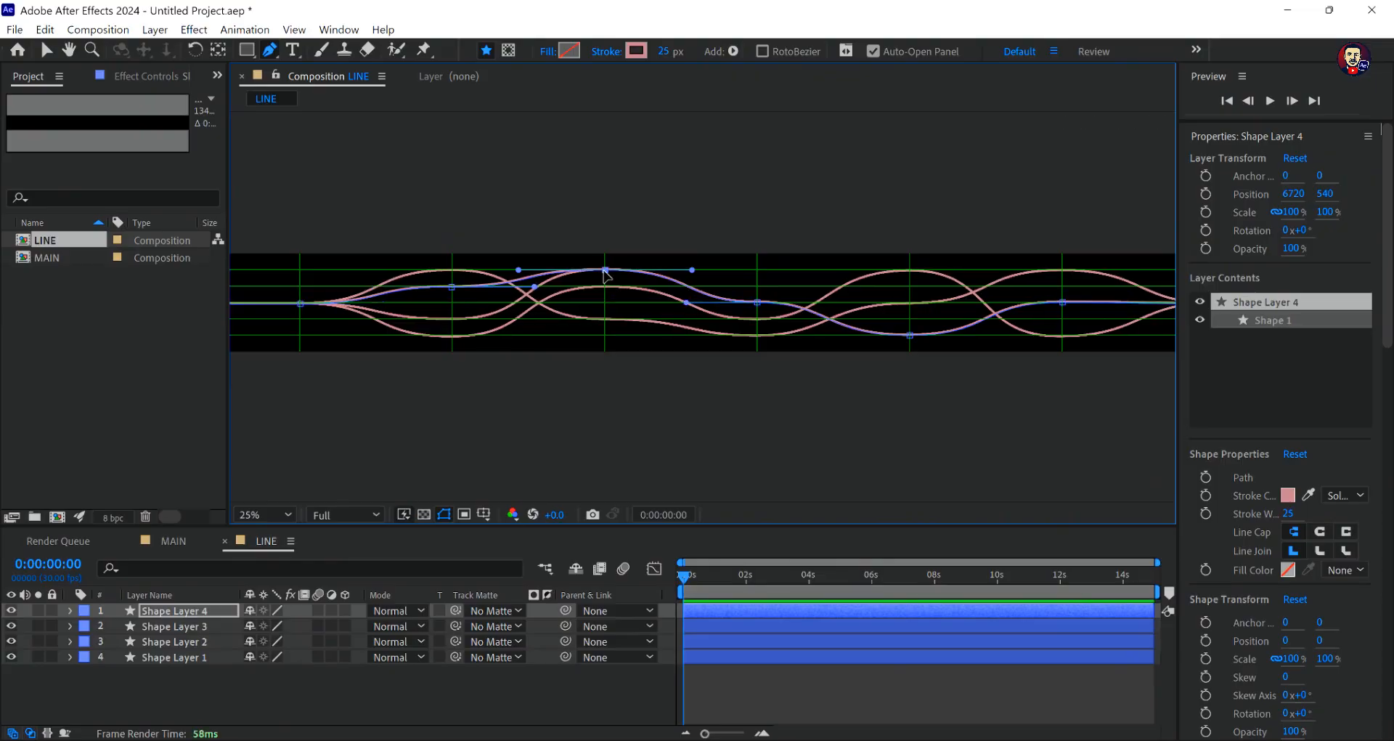
pyautogui.moveTo(604, 272); pyautogui.dragTo(604, 305)
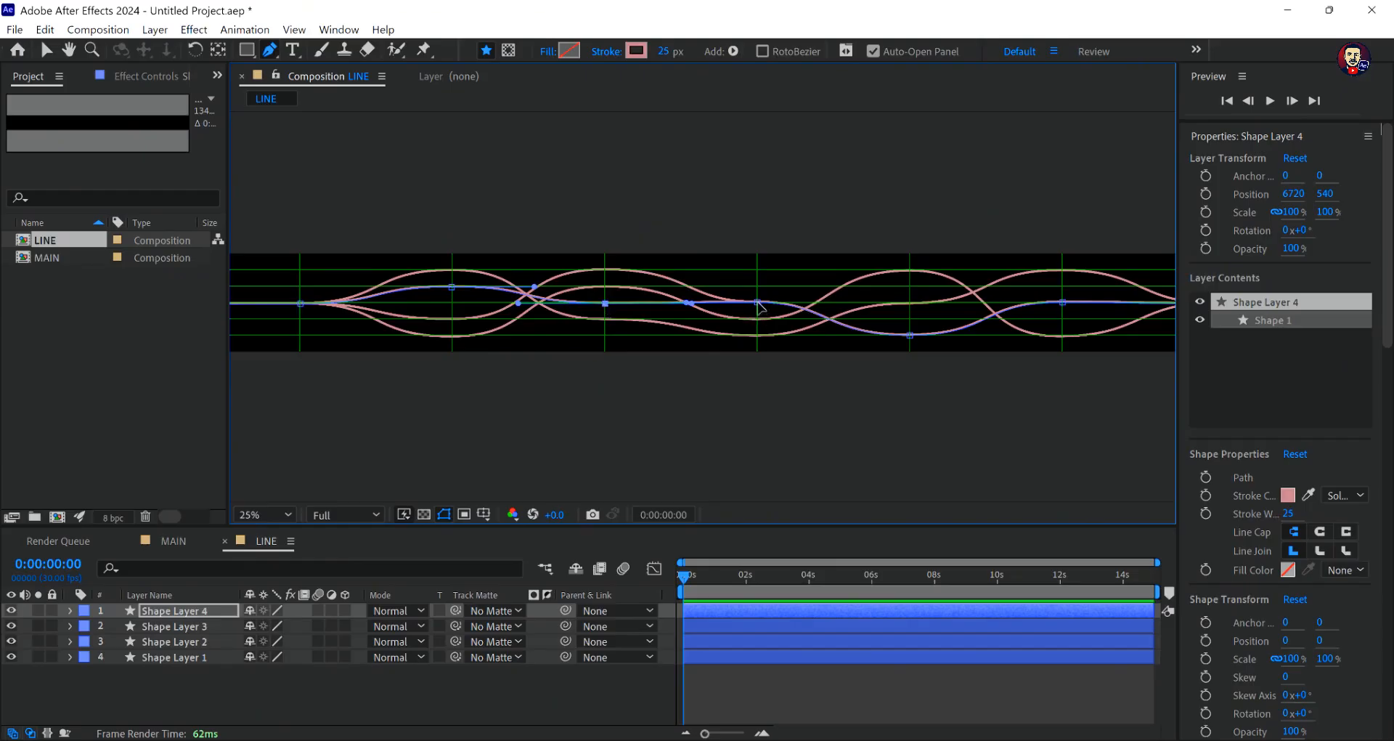
# - Move Shape Layer 4's fourth-vertical point to the uppermost horizontal grid line, its fifth-vertical point to the fourth and its sixth-vertical point to the second
pyautogui.moveTo(758, 305); pyautogui.dragTo(761, 273)
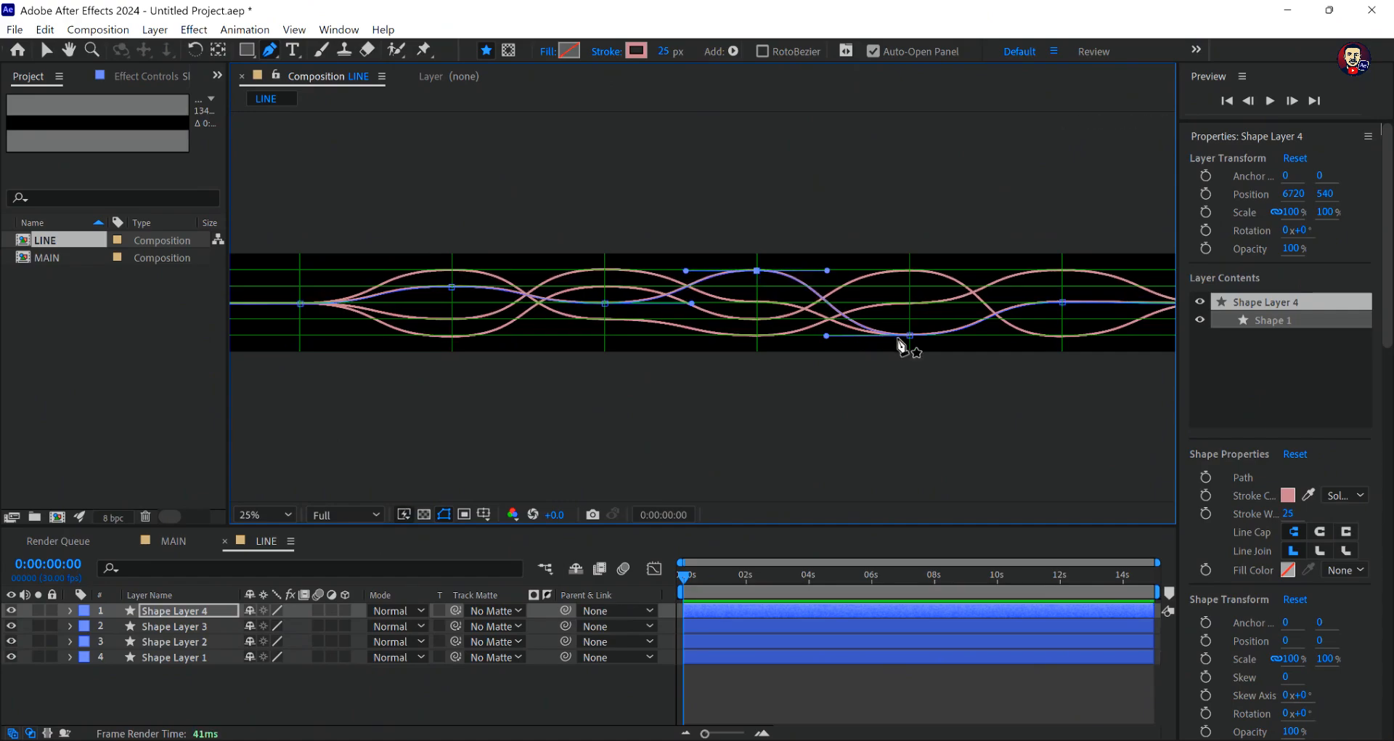
pyautogui.moveTo(910, 335); pyautogui.dragTo(909, 320)
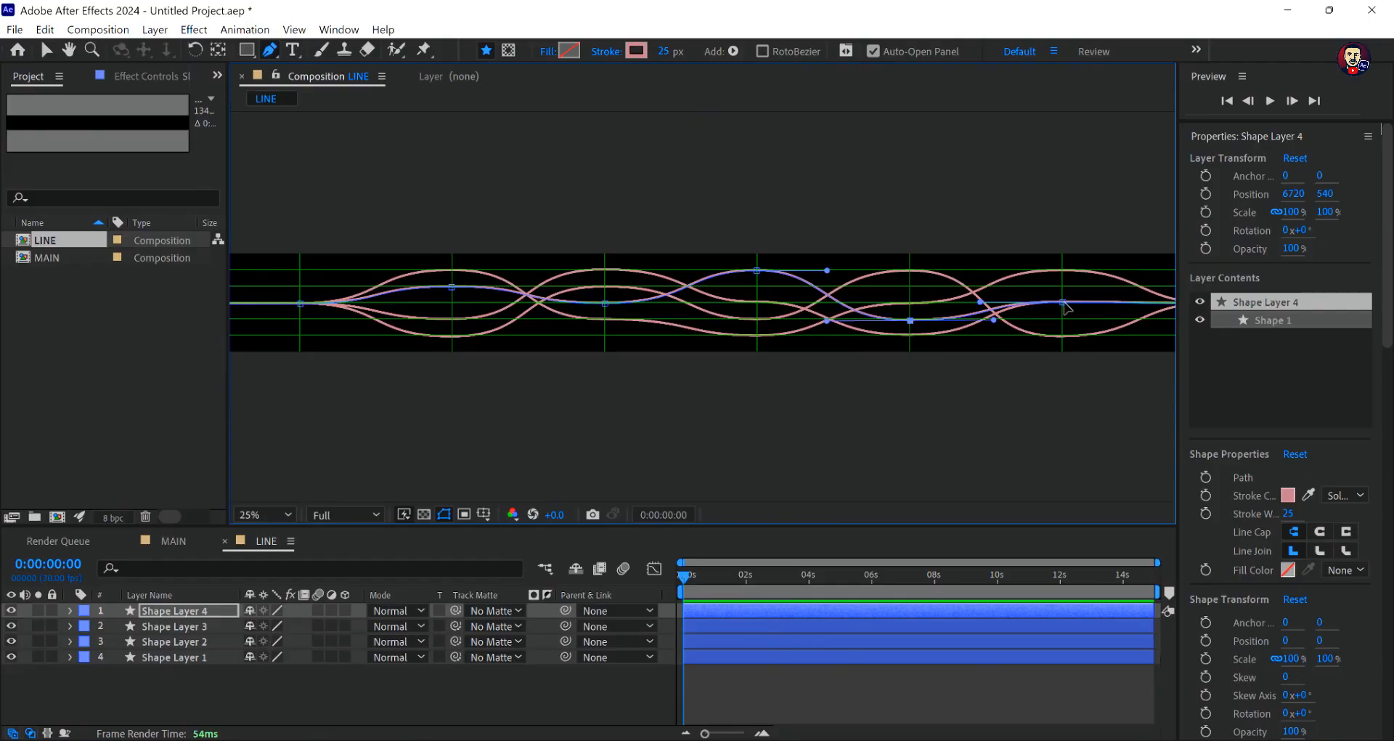
pyautogui.moveTo(1062, 302); pyautogui.dragTo(1063, 287)
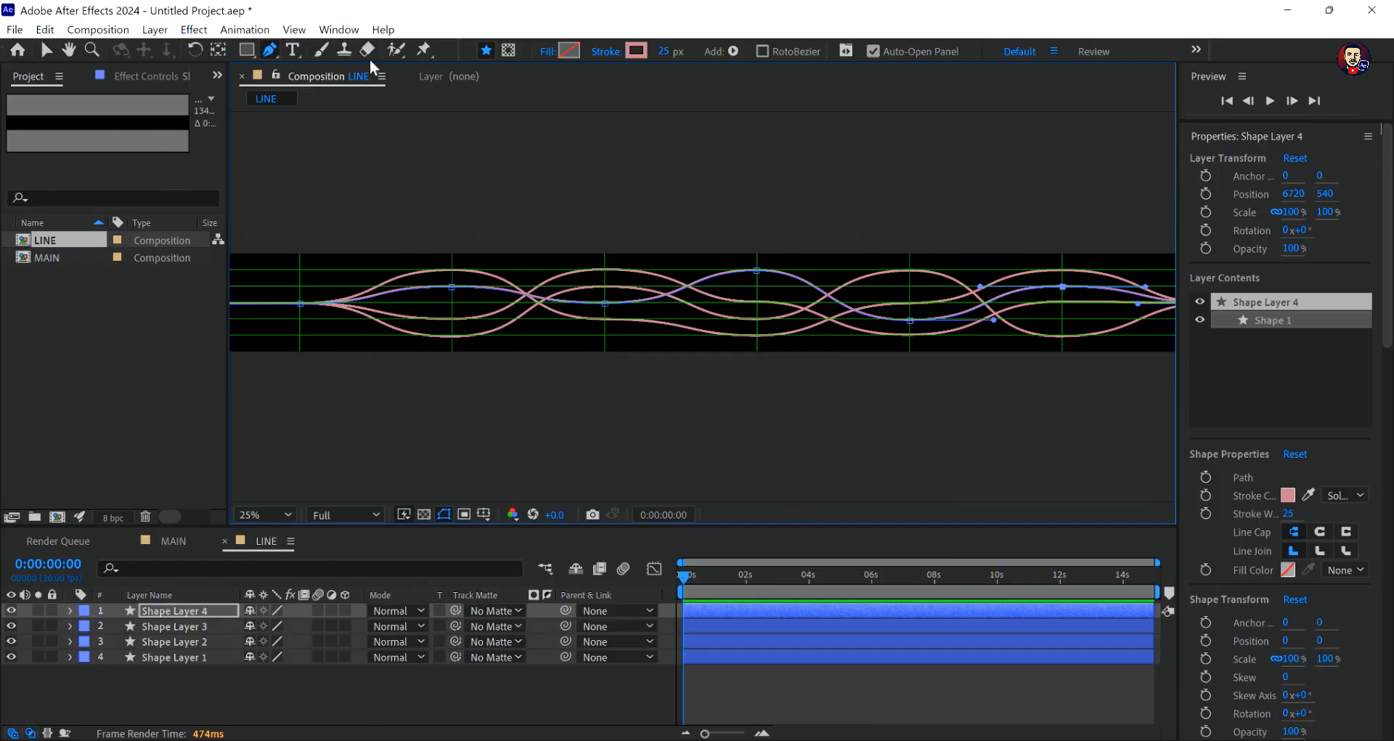
# - Duplicate Shape Layer 4 in the LINE composition
pyautogui.press('v')
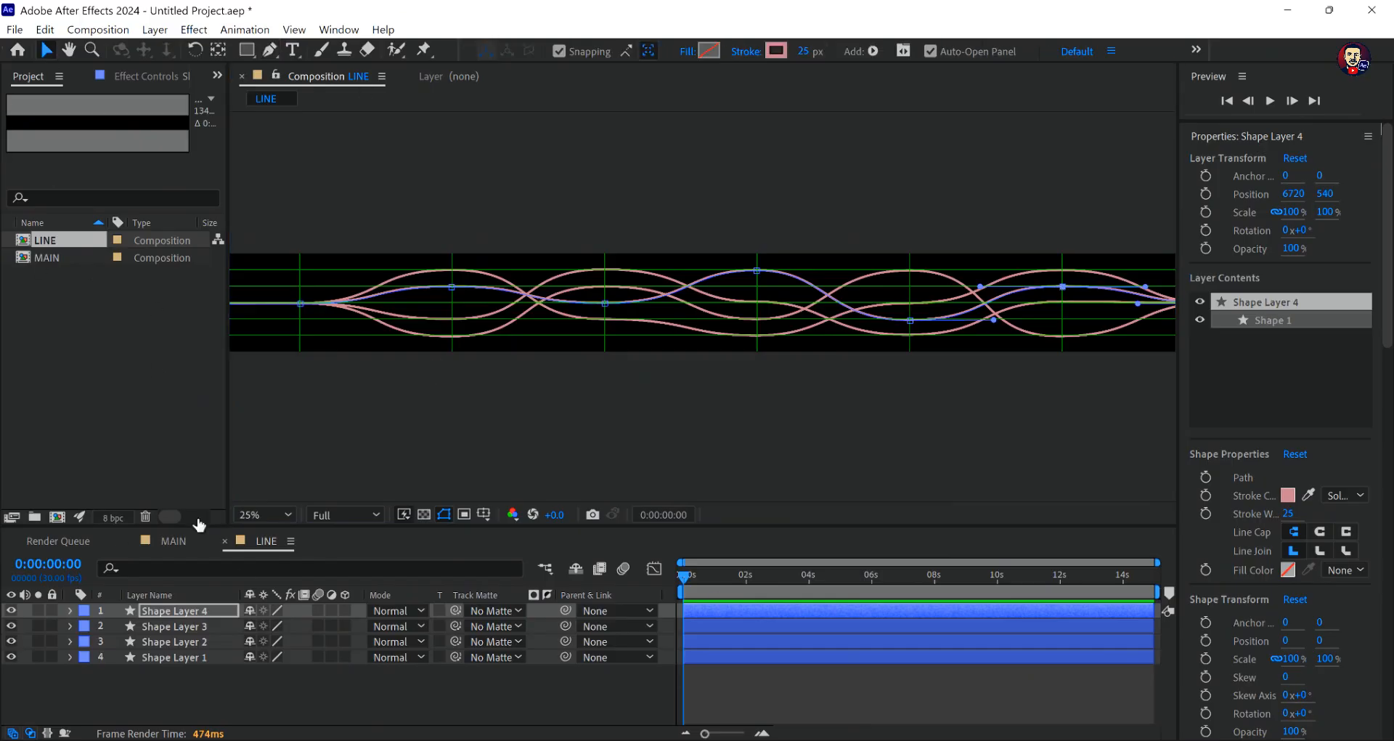
pyautogui.click(213, 607)
pyautogui.hotkey('ctrl', 'd')
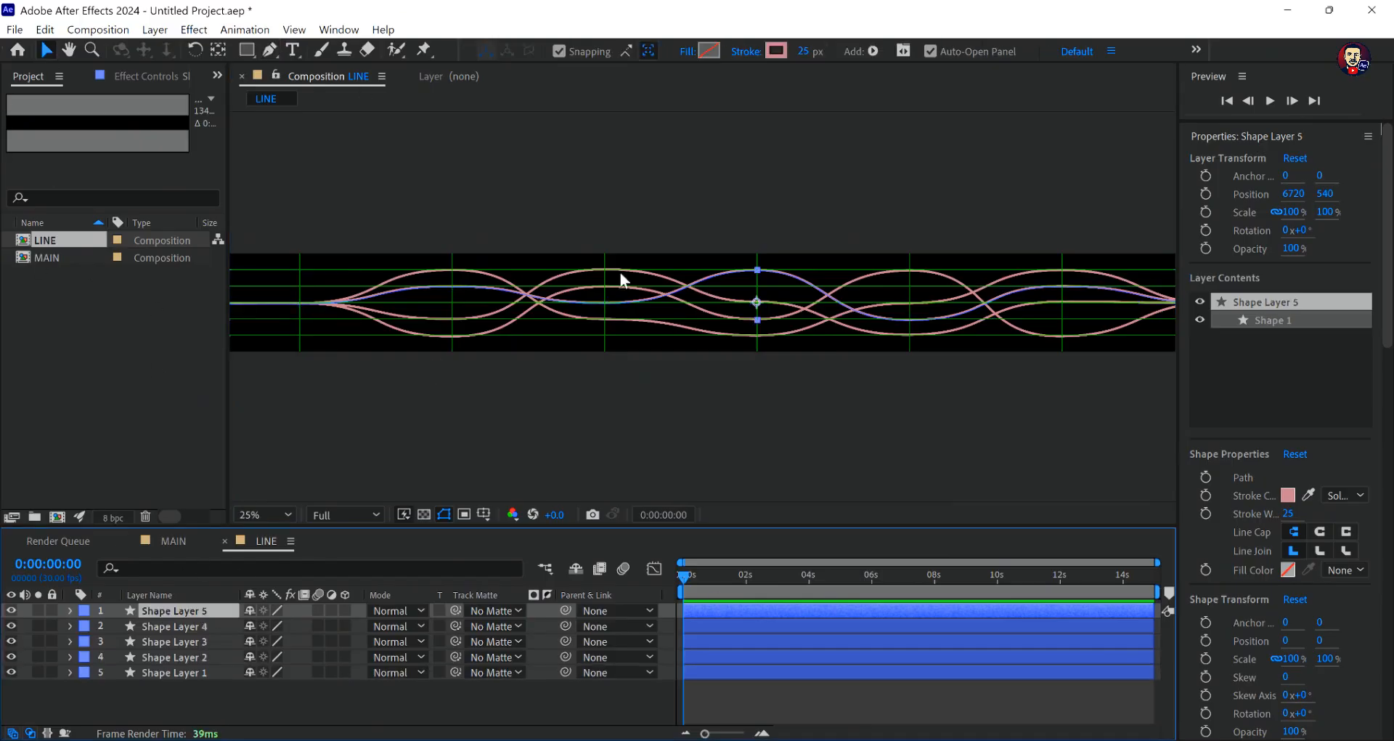
# - On Shape Layer 5, move the second-vertical point to the middle horizontal grid line and the third-vertical point to the lowest one
pyautogui.click(269, 51)
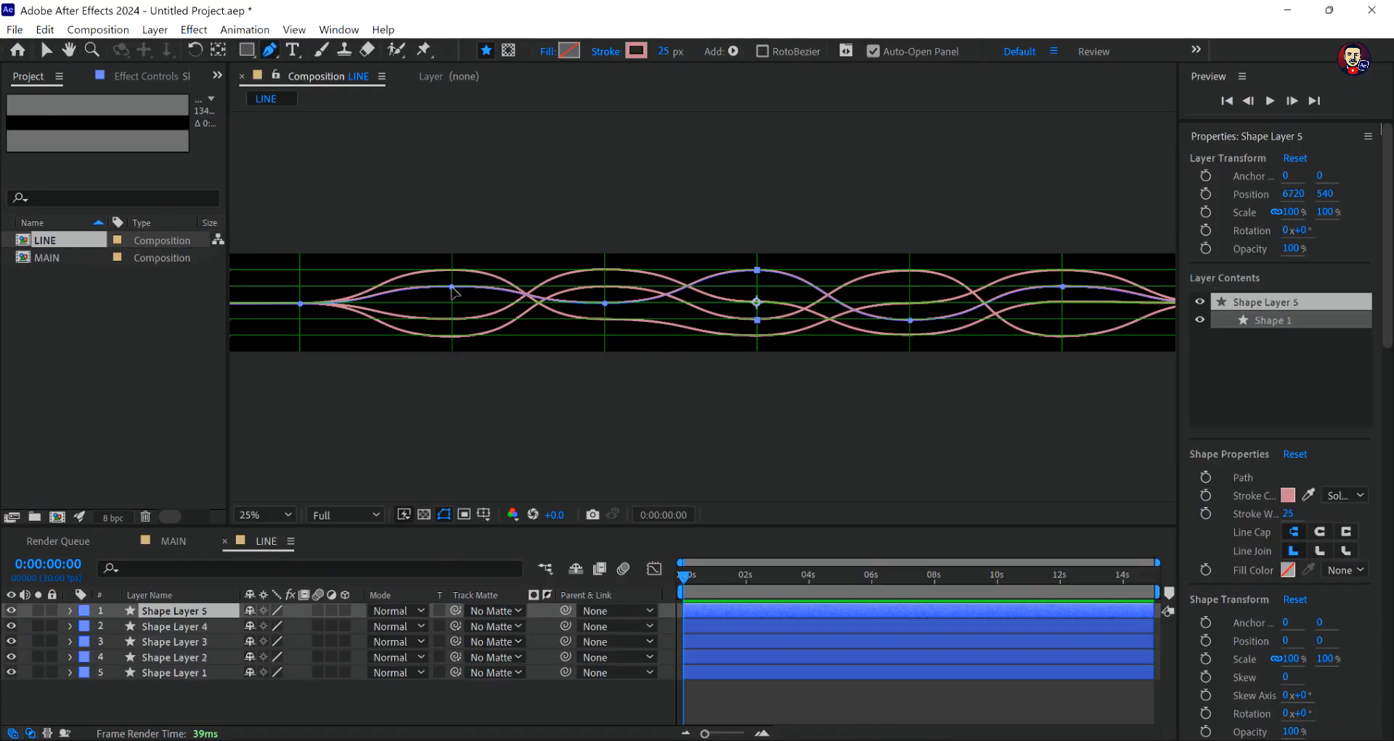
pyautogui.moveTo(451, 287); pyautogui.dragTo(452, 303)
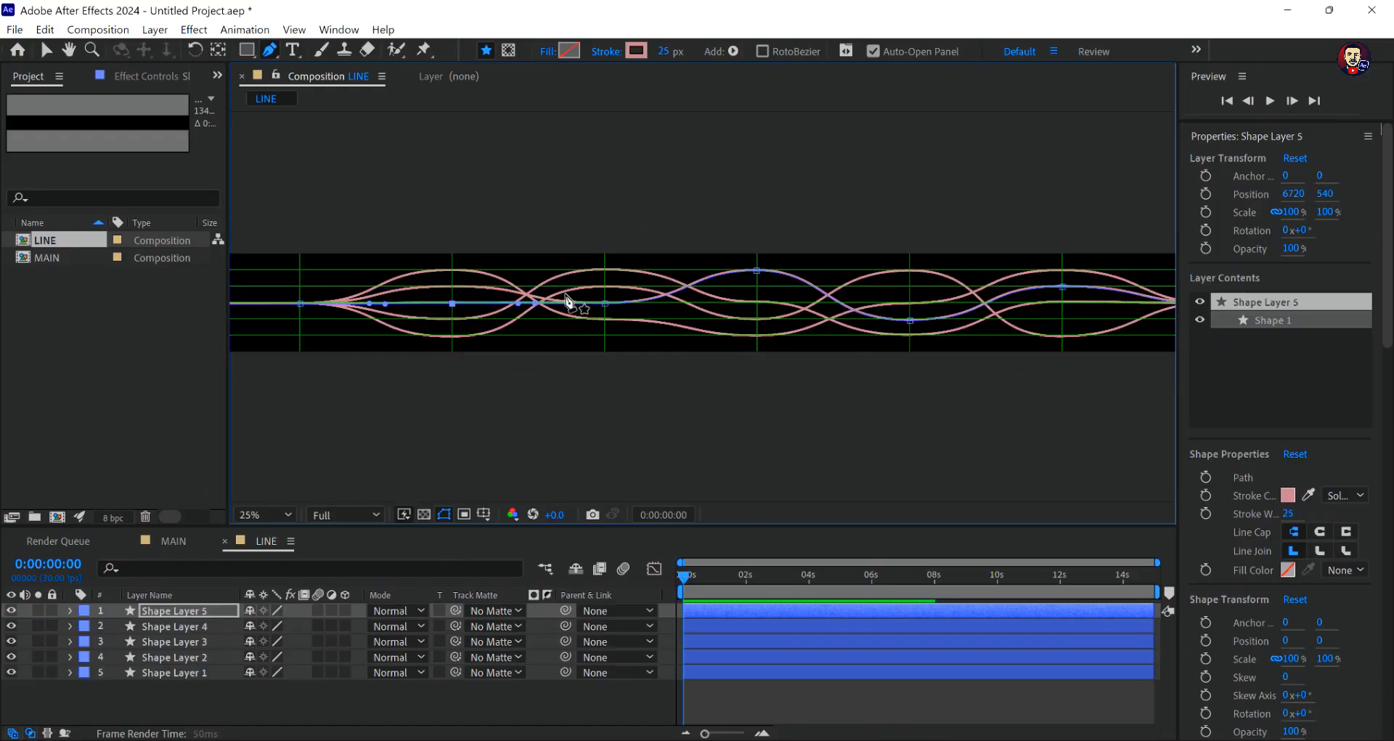
pyautogui.moveTo(607, 308); pyautogui.dragTo(607, 341)
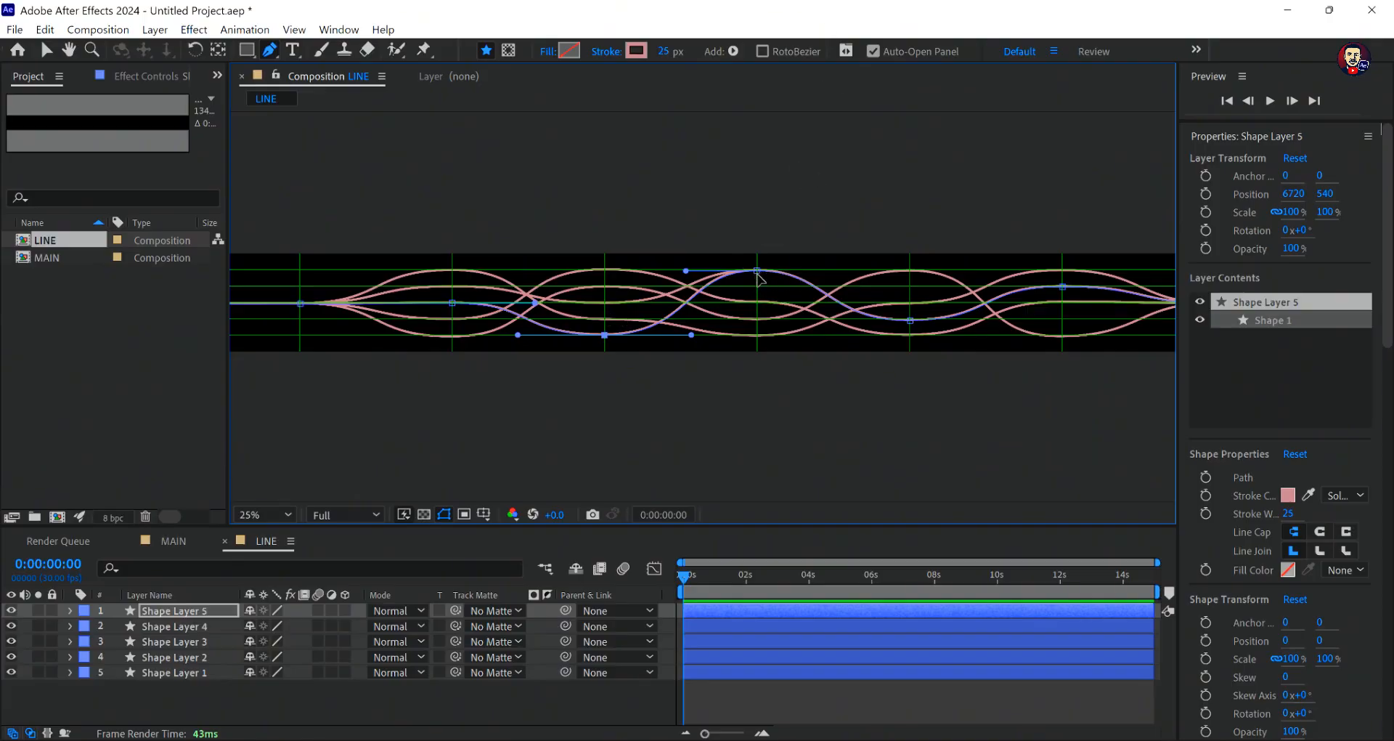
# - Move Shape Layer 5's points on the fourth and fifth vertical grid lines to the second horizontal line and its sixth-vertical point to the fourth
pyautogui.moveTo(756, 273); pyautogui.dragTo(756, 288)
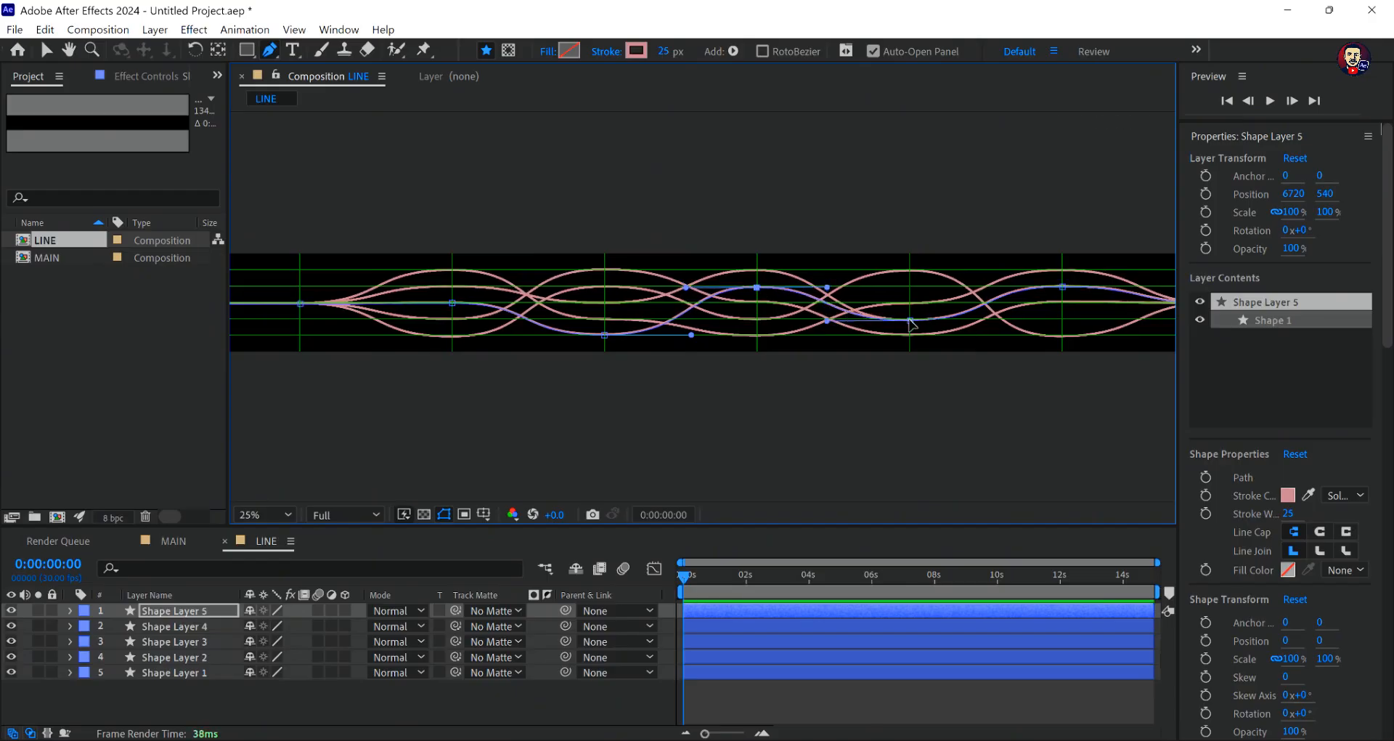
pyautogui.moveTo(912, 324); pyautogui.dragTo(910, 291)
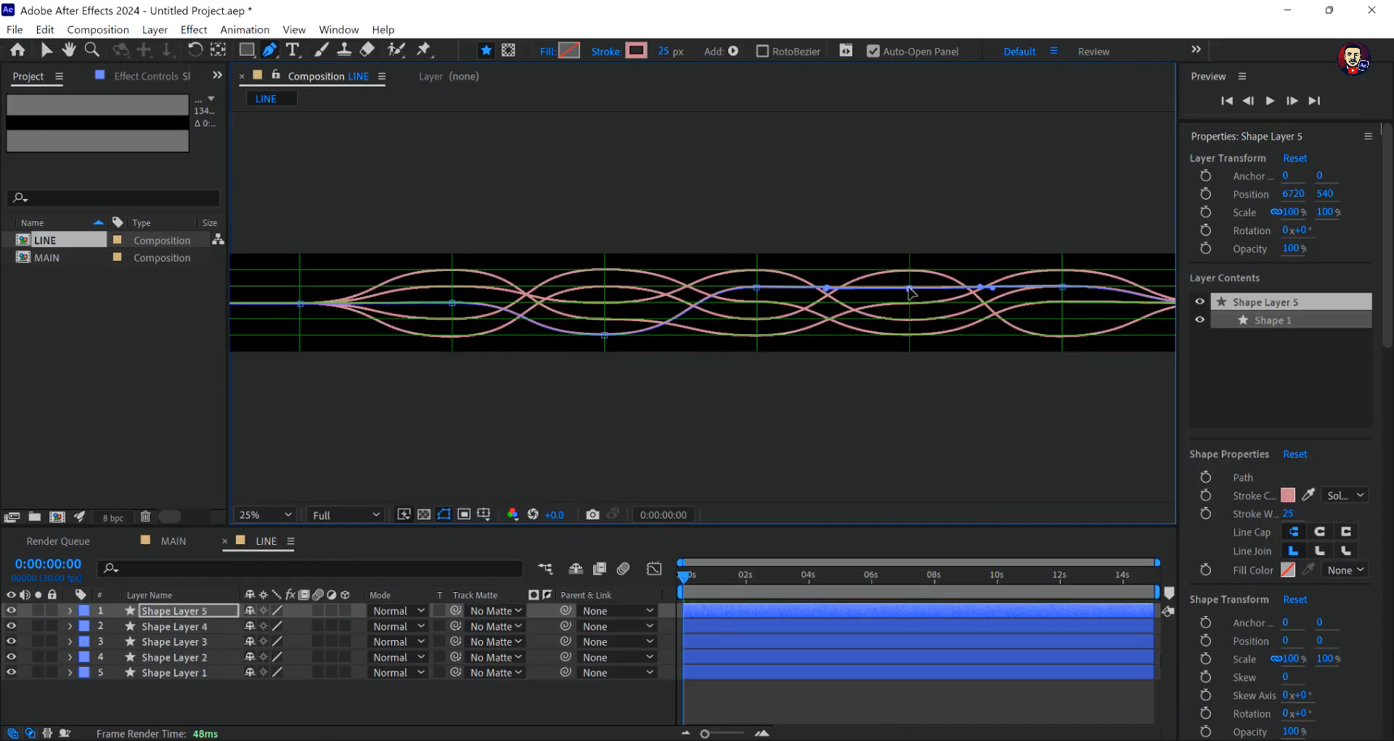
pyautogui.moveTo(1062, 296); pyautogui.dragTo(1063, 324)
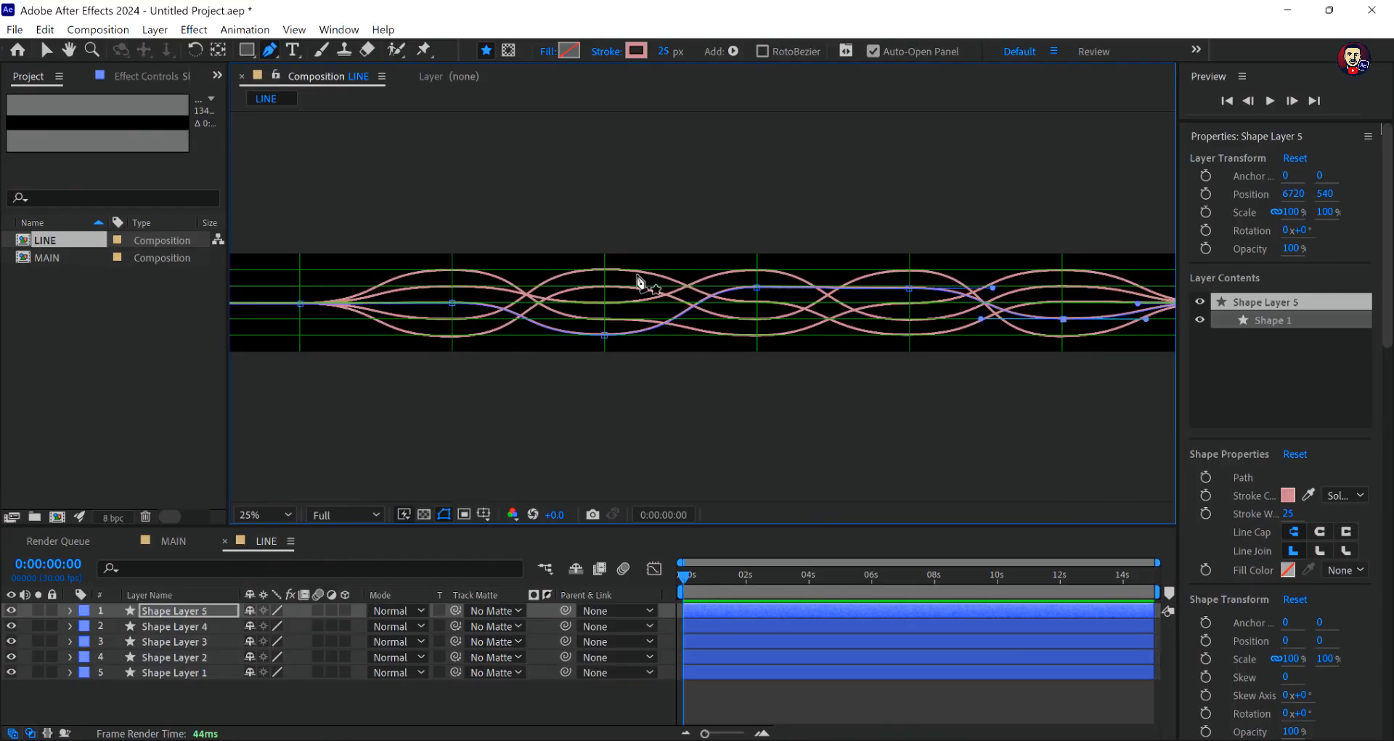
pyautogui.click(46, 51)
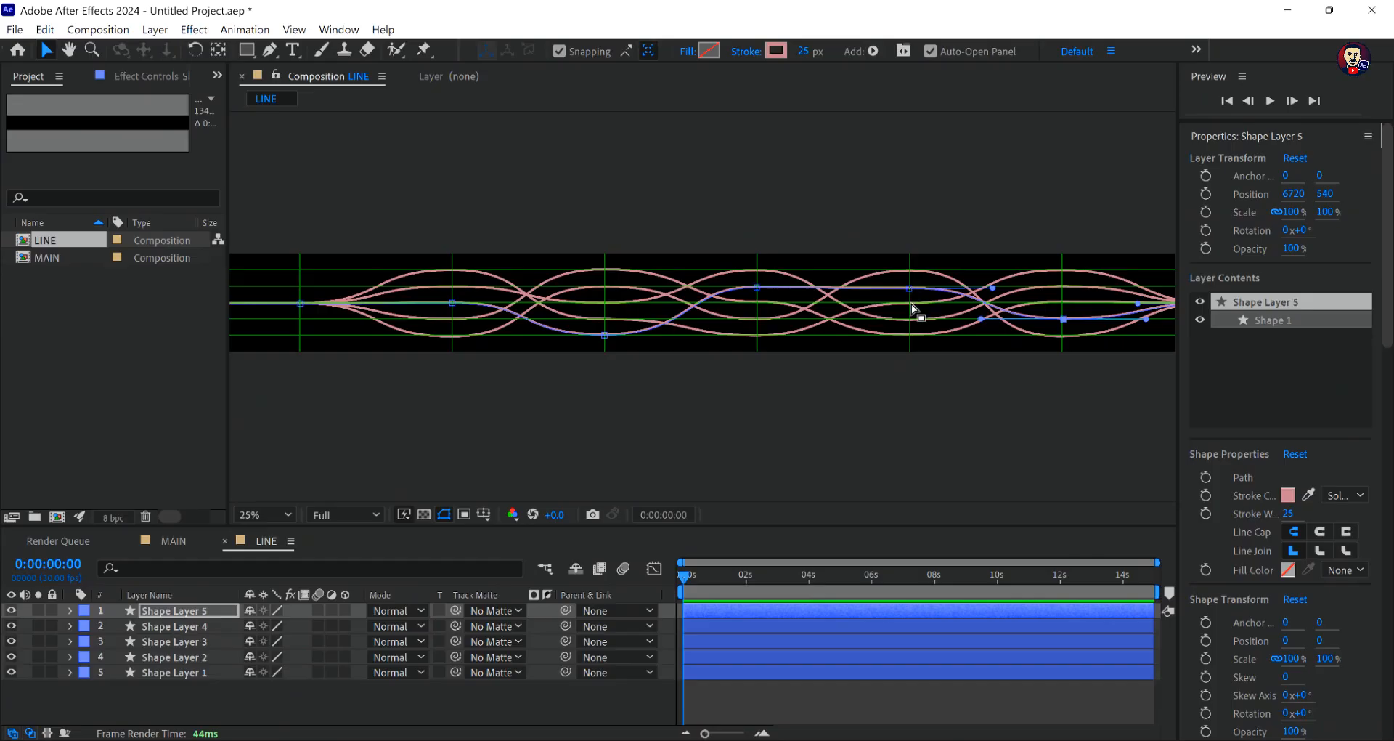
pyautogui.click(893, 305)
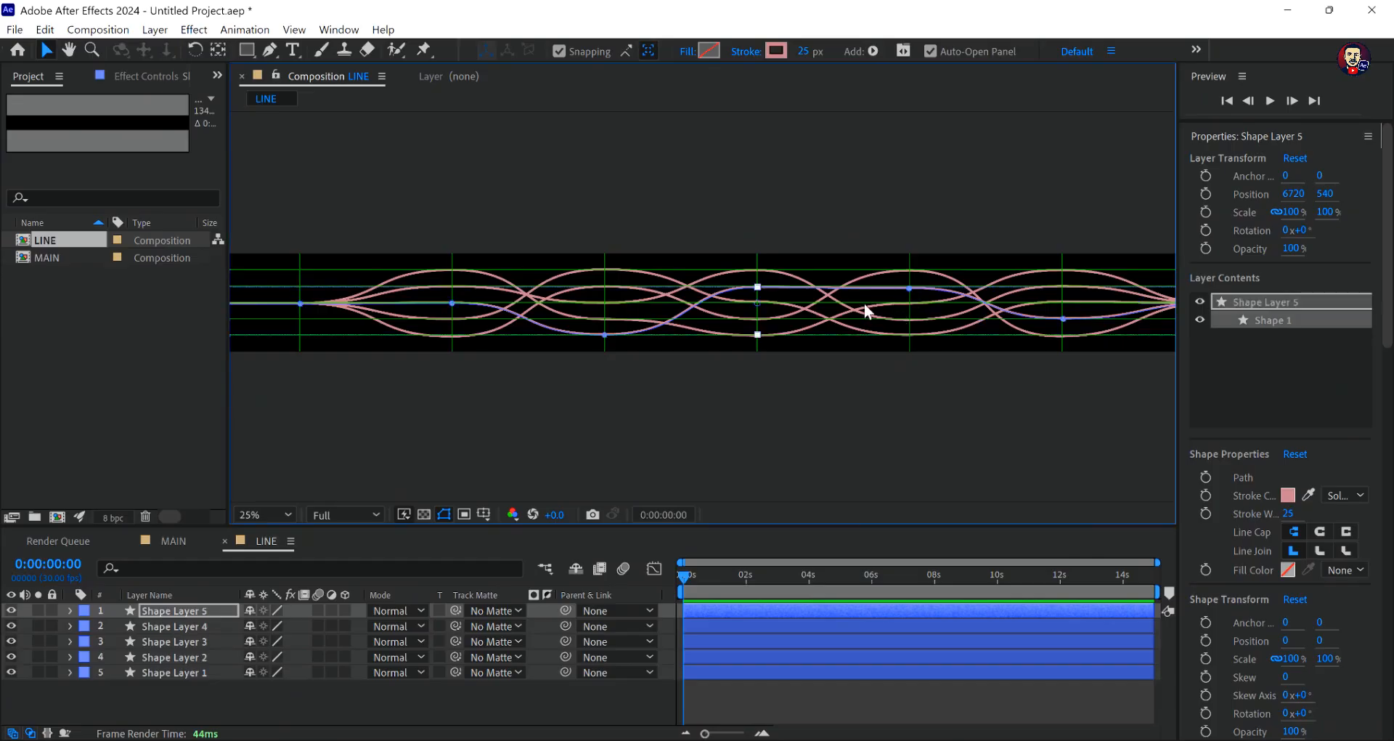
# - On Shape Layer 1, move the fifth-vertical point up to the second horizontal grid line
pyautogui.click(189, 673)
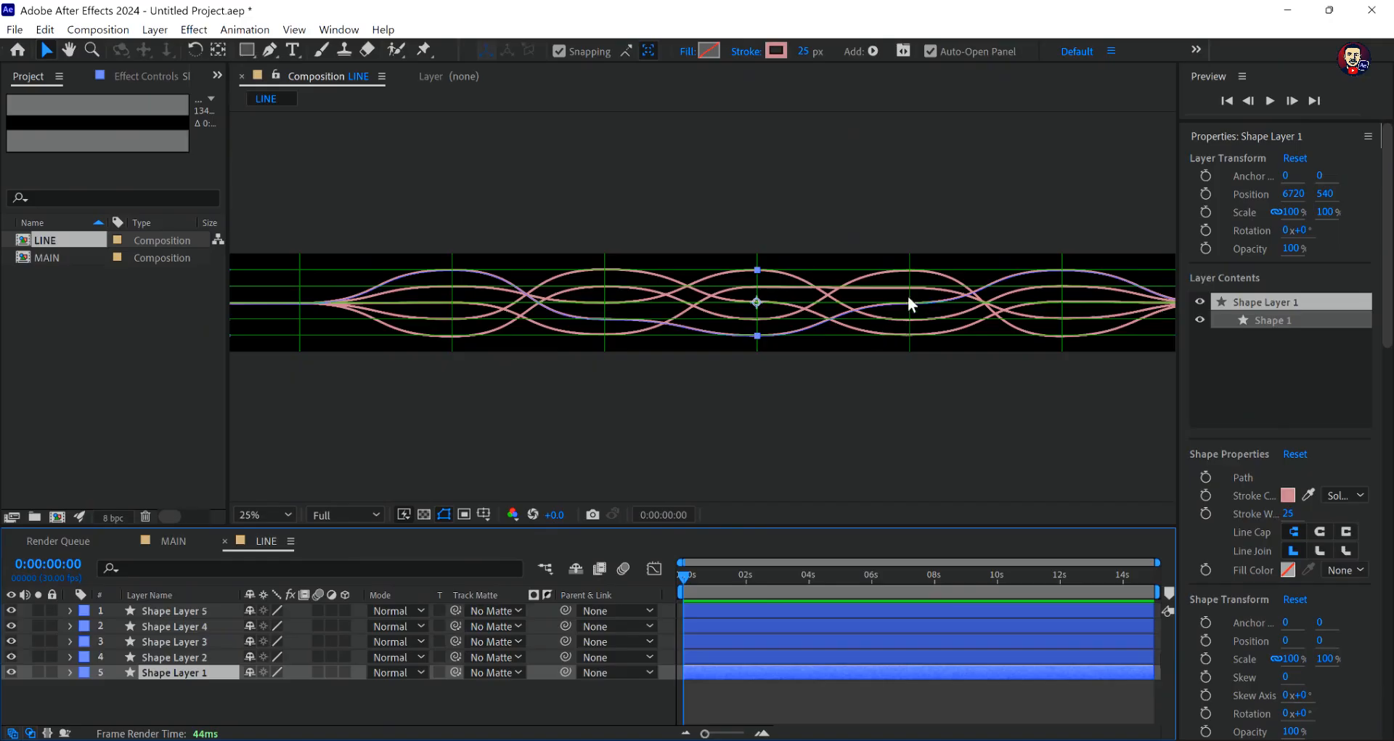
pyautogui.press('g')
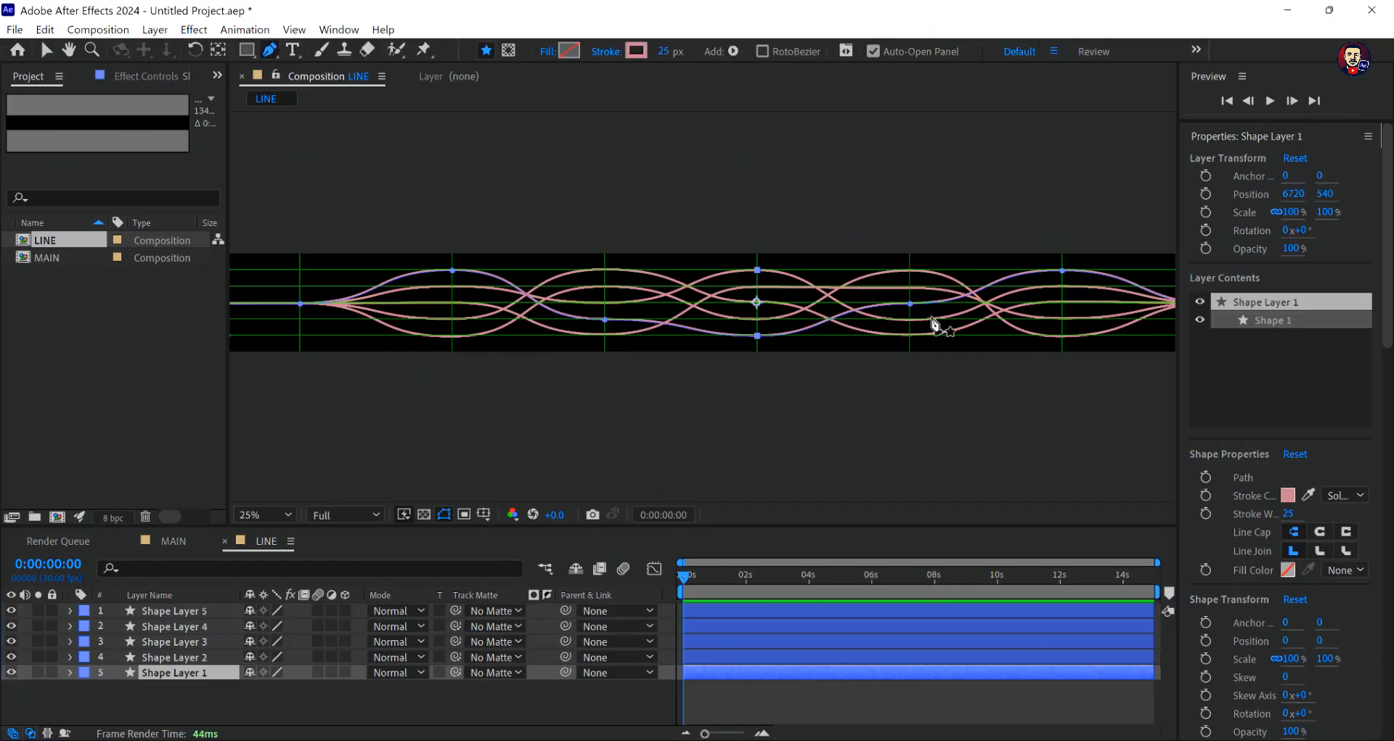
pyautogui.moveTo(911, 303); pyautogui.dragTo(912, 288)
# - On Shape Layer 5, move the fifth-vertical point down to the middle horizontal grid line
pyautogui.click(192, 611)
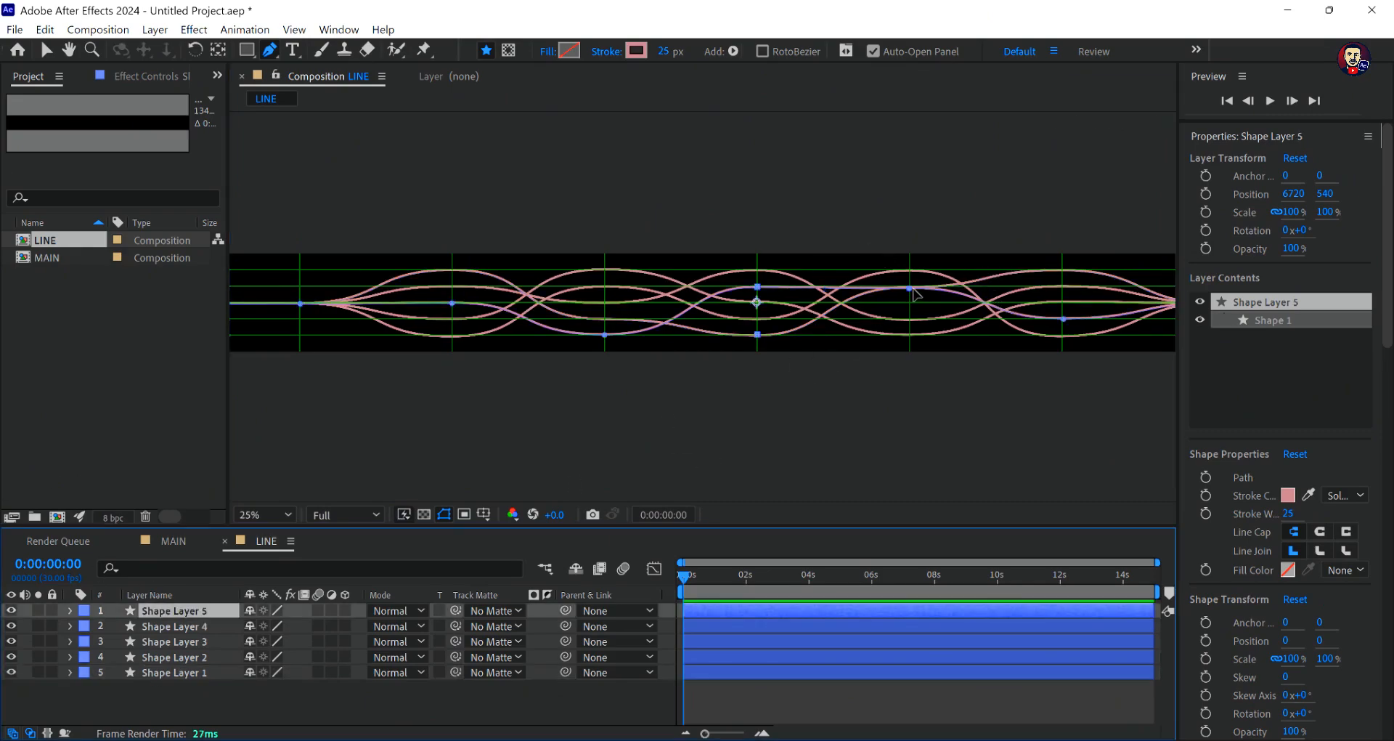
pyautogui.moveTo(911, 289); pyautogui.dragTo(911, 306)
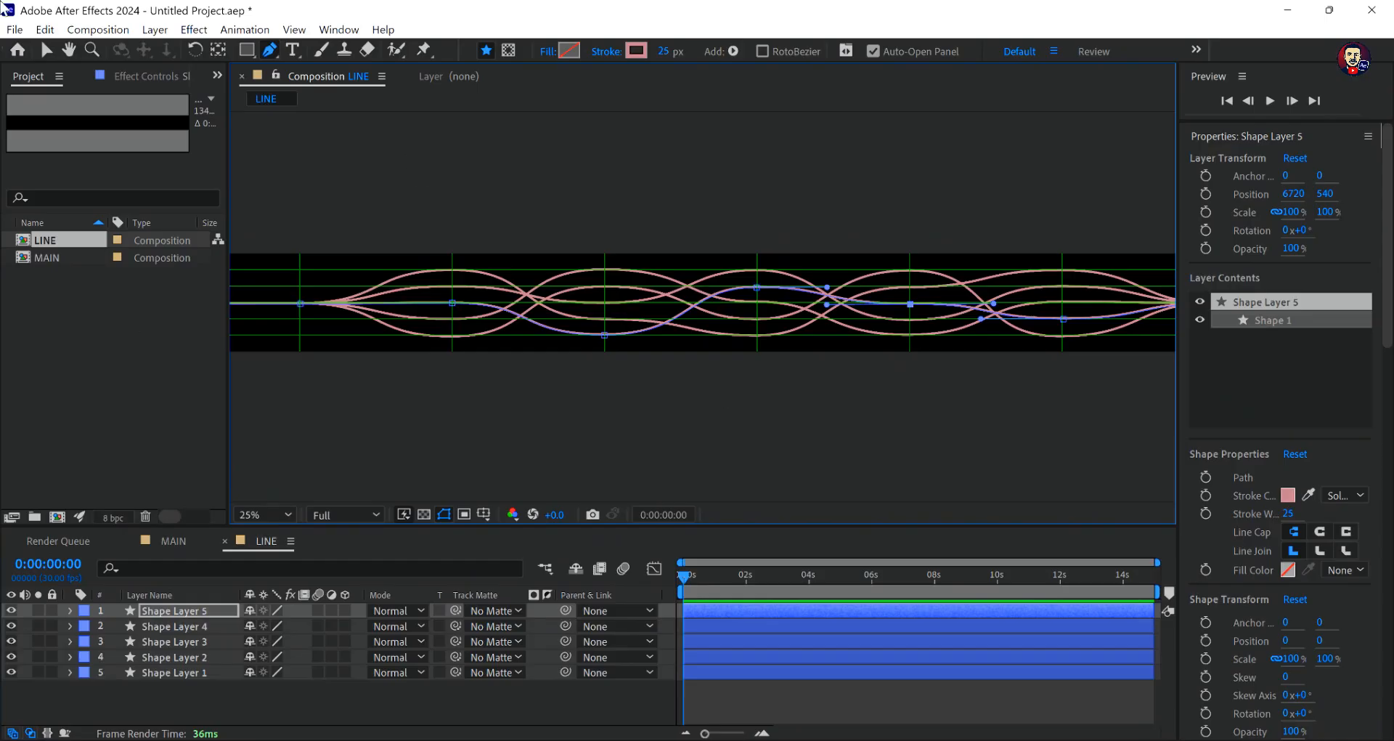
pyautogui.click(46, 50)
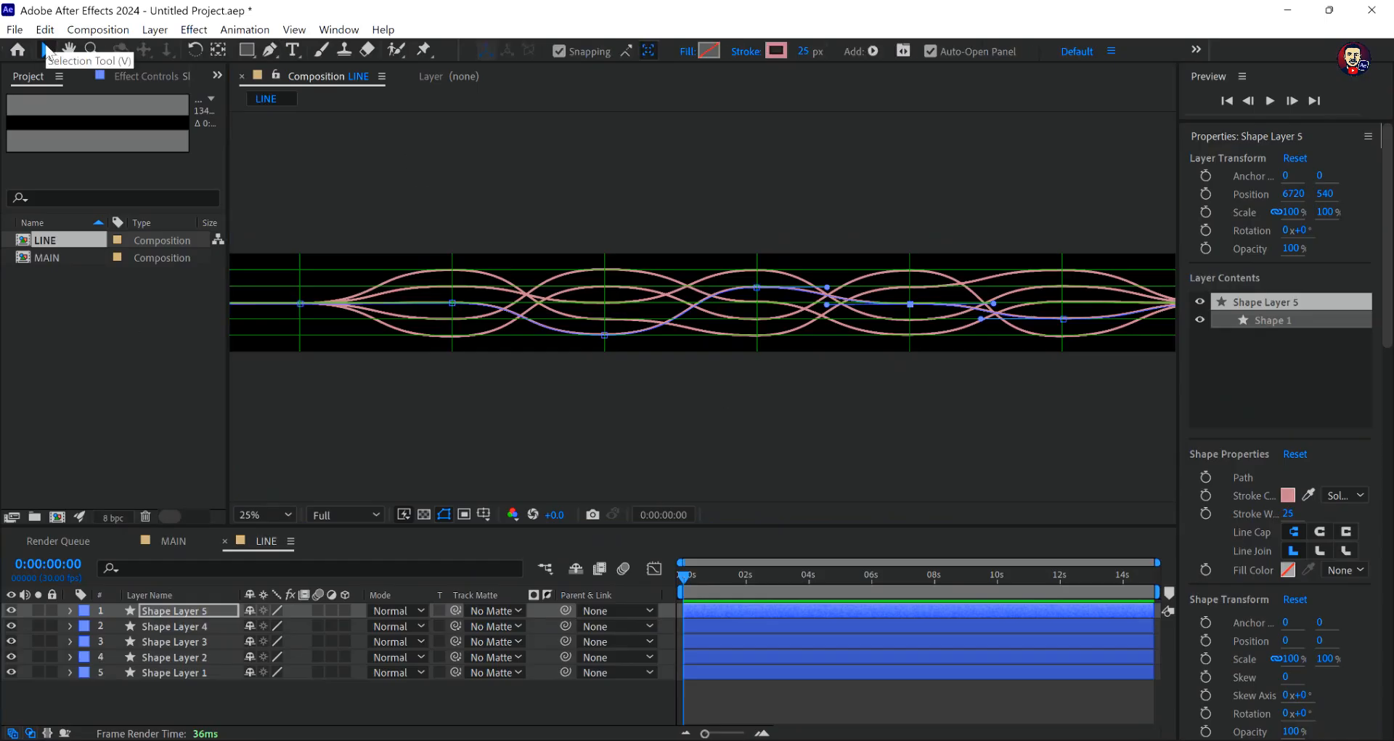
# - Deselect all layers and hide the proportional grid in the LINE composition view
pyautogui.click(578, 704)
pyautogui.click(484, 514)
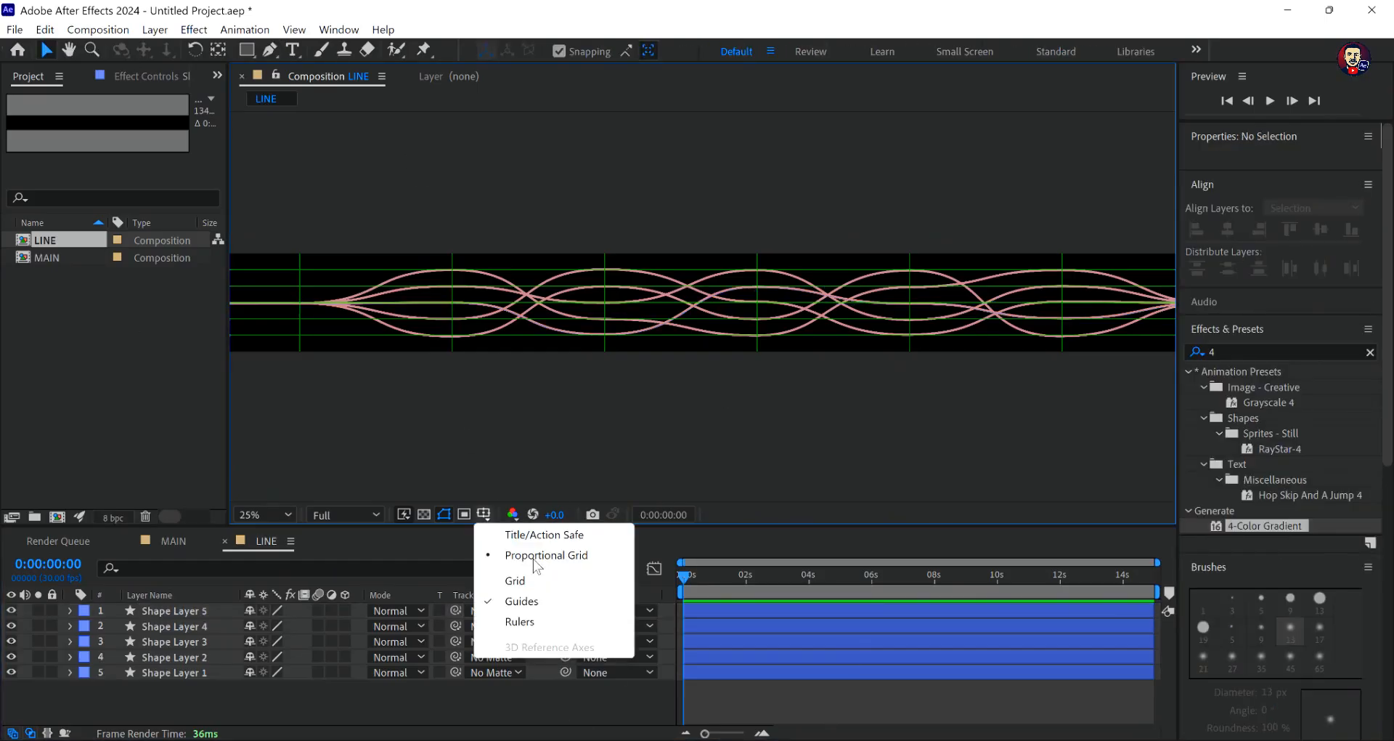
pyautogui.click(537, 561)
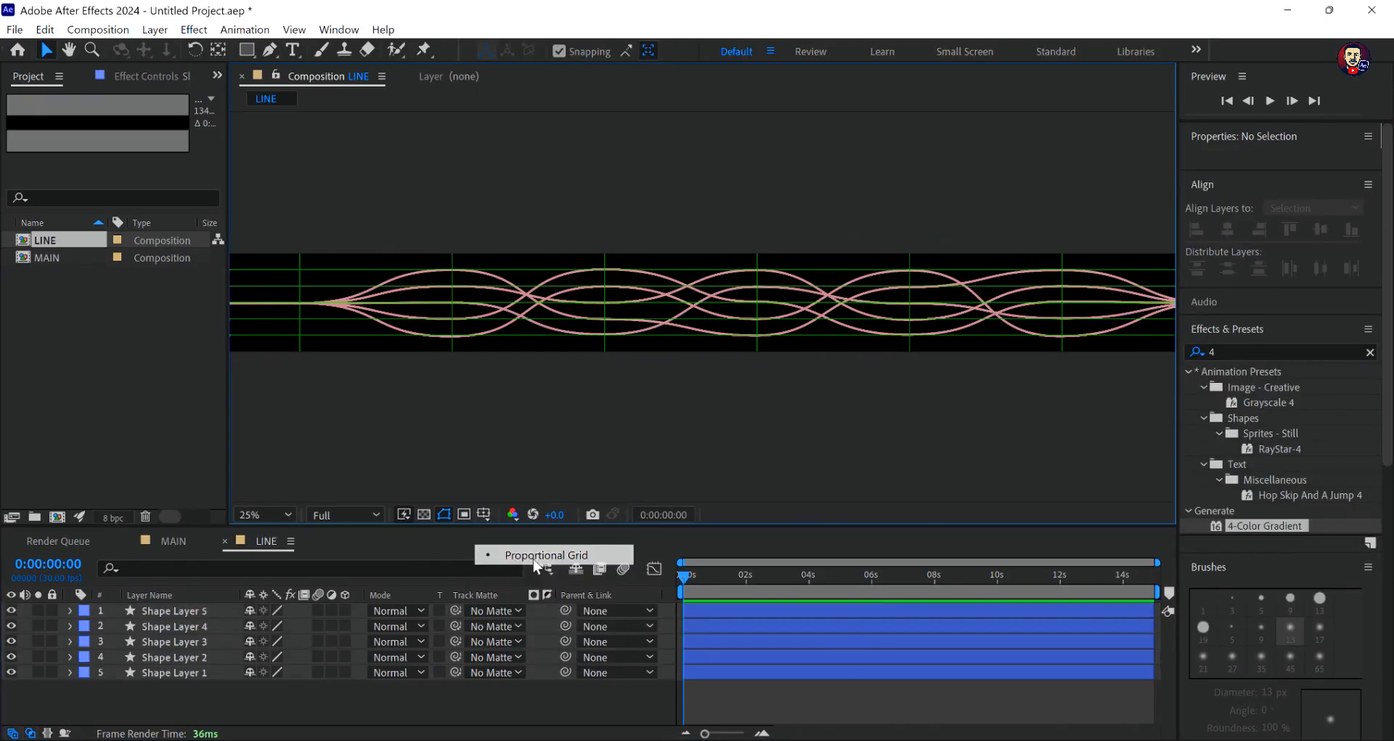
# - Add Trim Paths to Shape Layer 1 and expand its properties
pyautogui.click(70, 672)
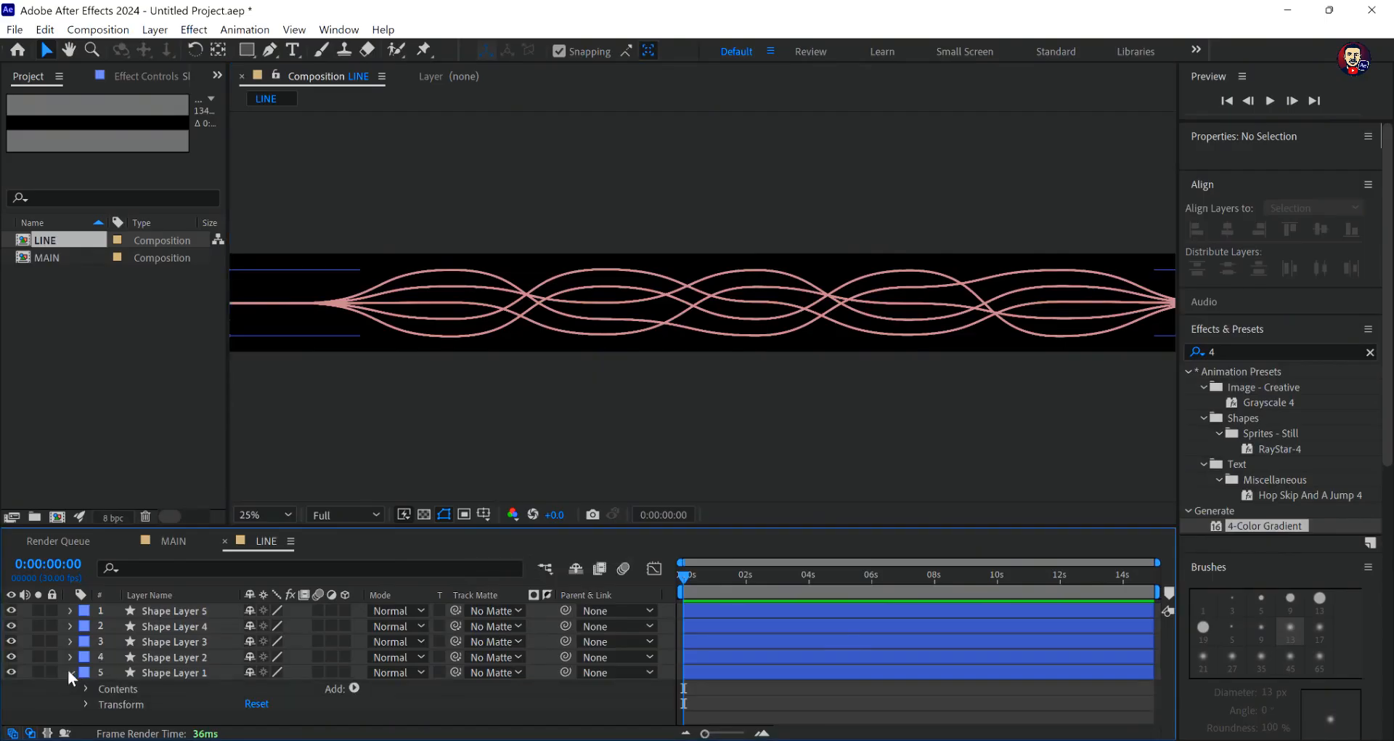
pyautogui.click(354, 688)
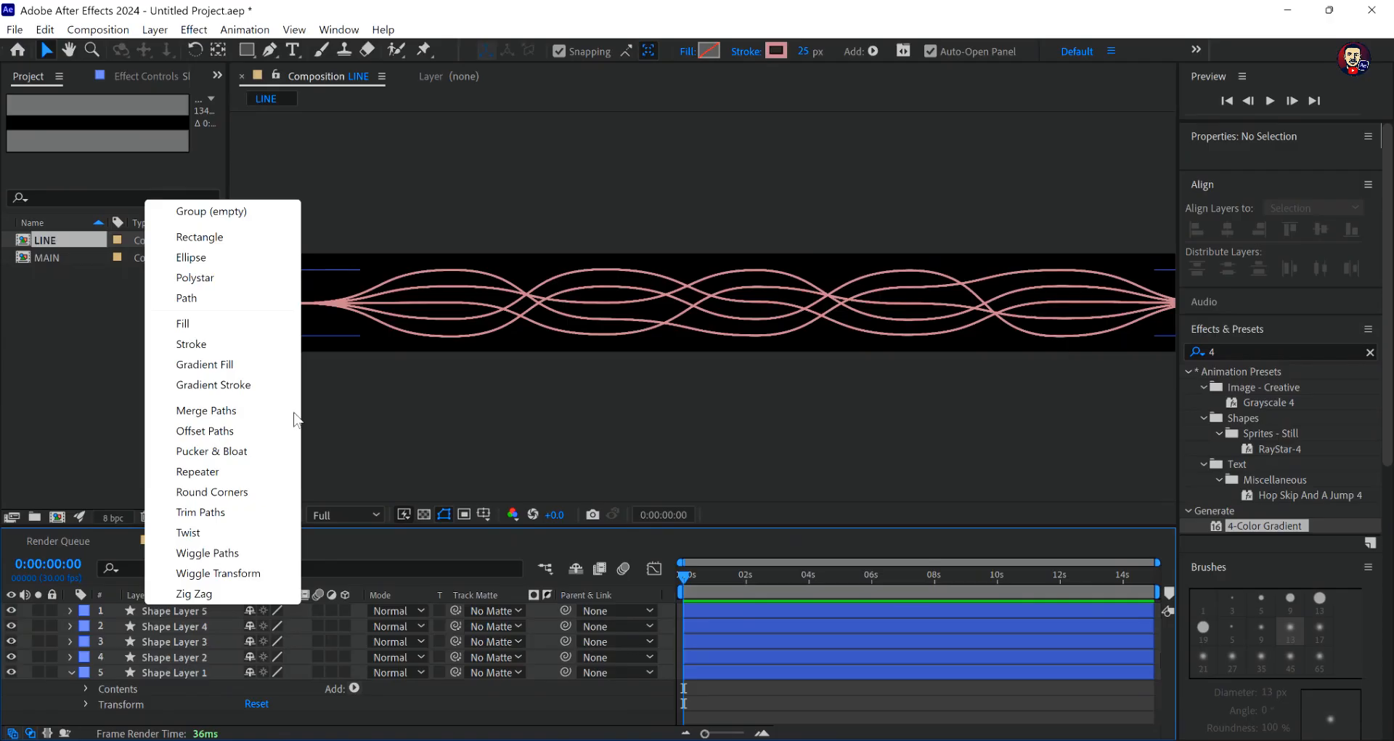
pyautogui.click(207, 513)
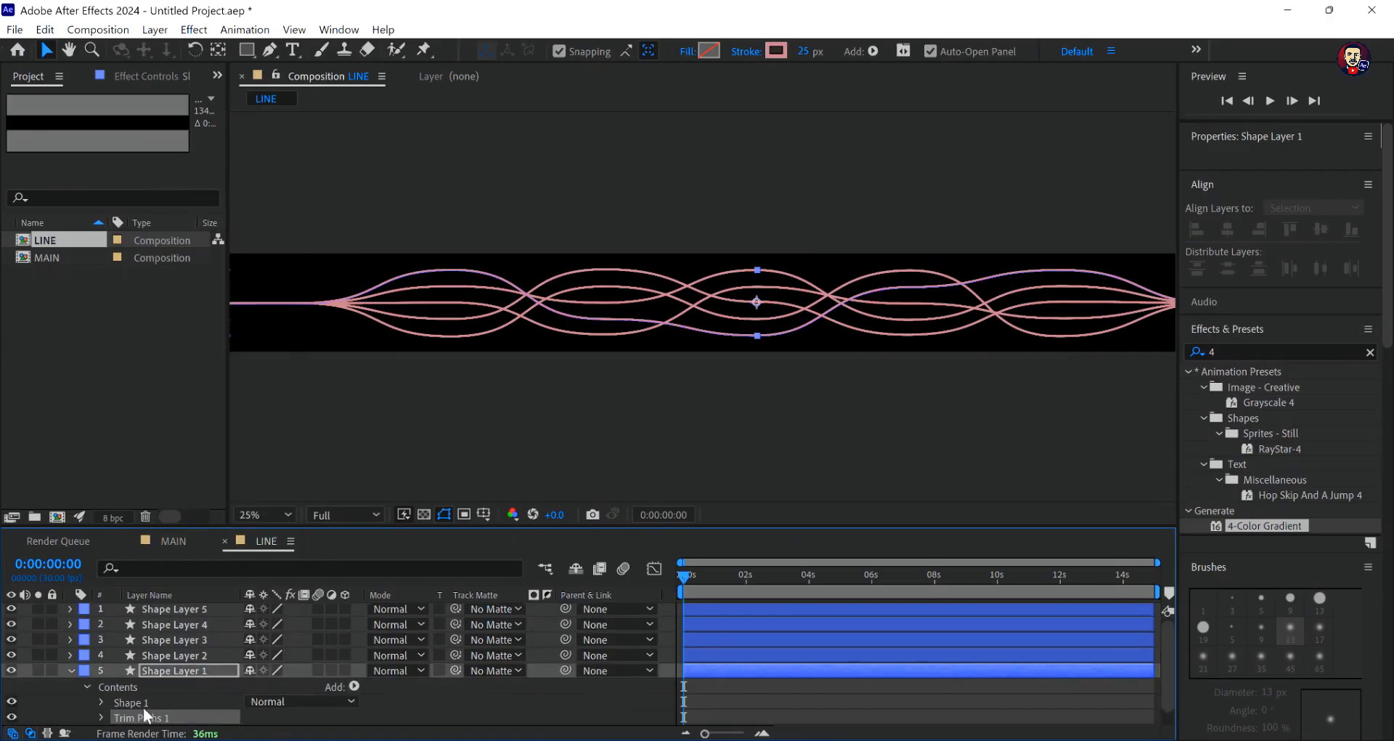
pyautogui.click(101, 717)
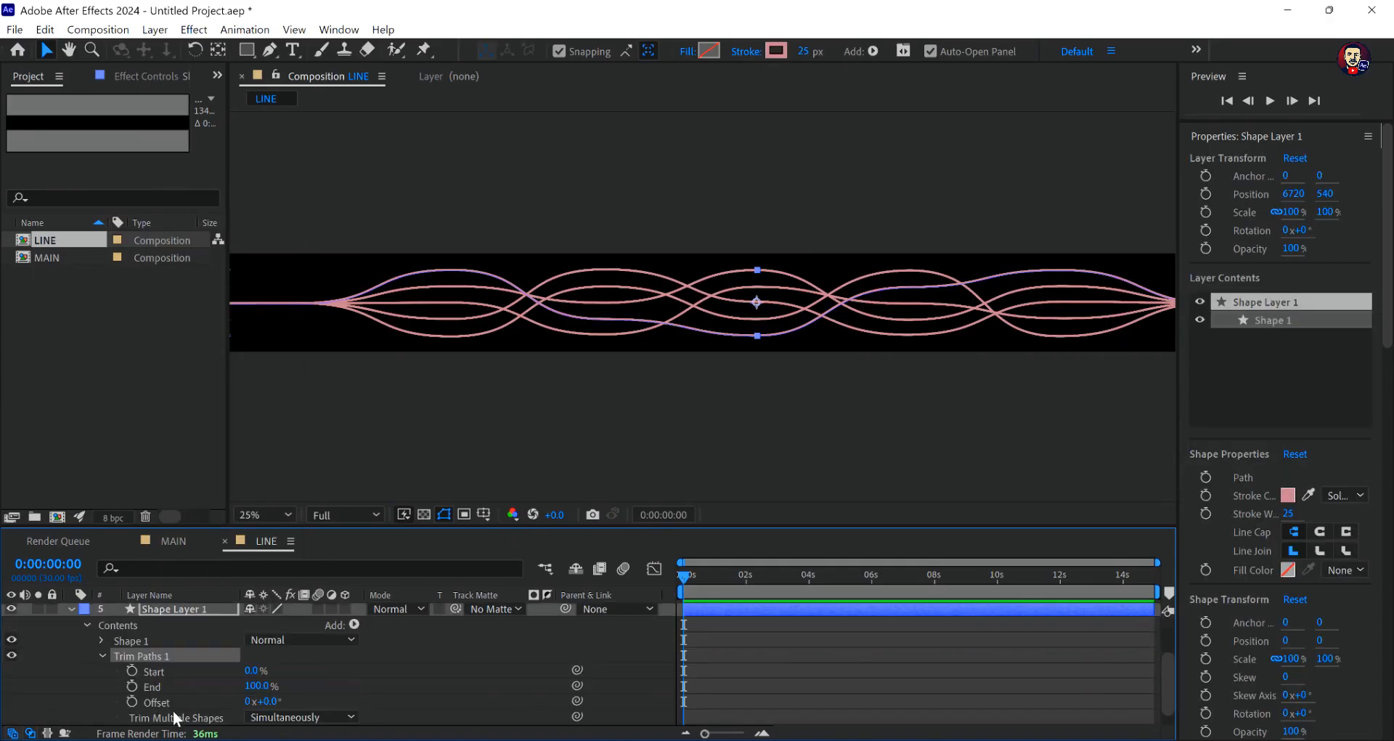
# - Keyframe Shape Layer 1's Trim Paths End from 0% at 0:00:00:00 to 100% at 0:00:08:00
pyautogui.click(132, 686)
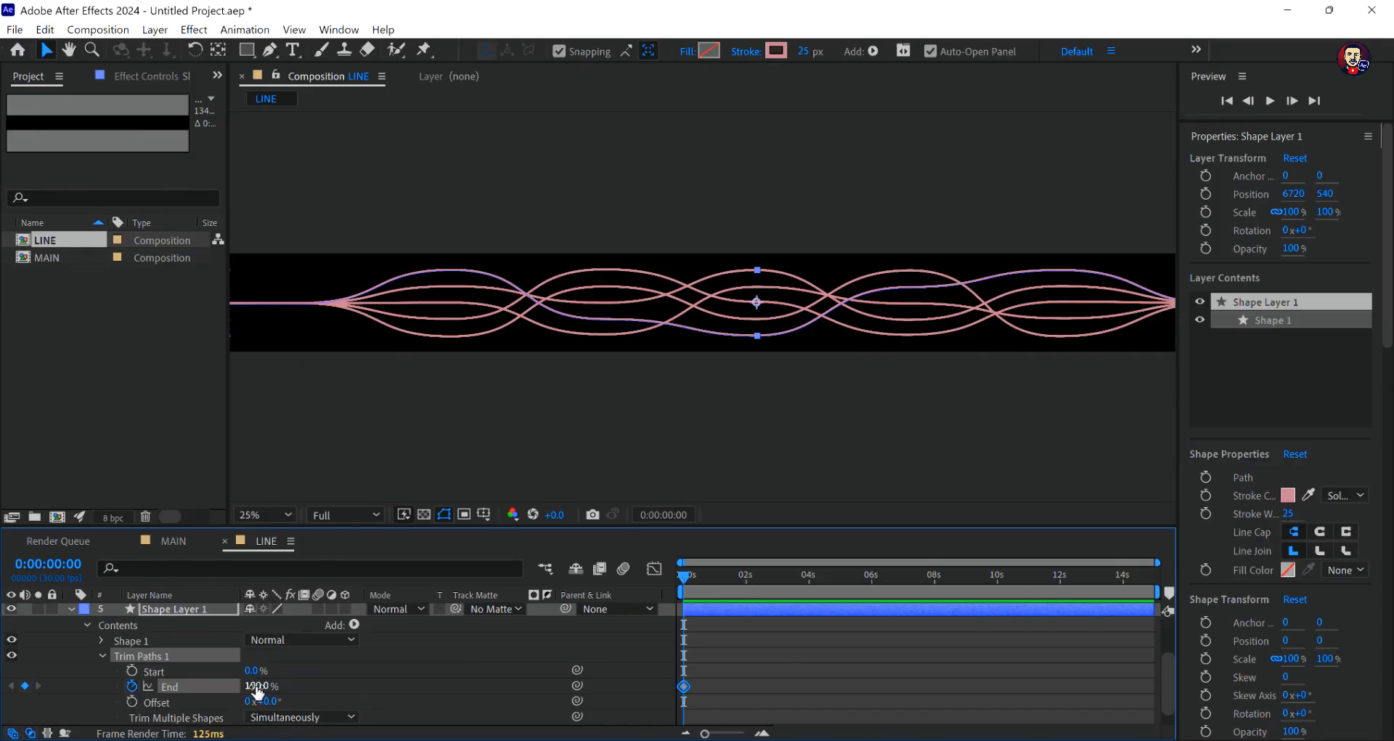
pyautogui.moveTo(255, 690); pyautogui.dragTo(105, 690)
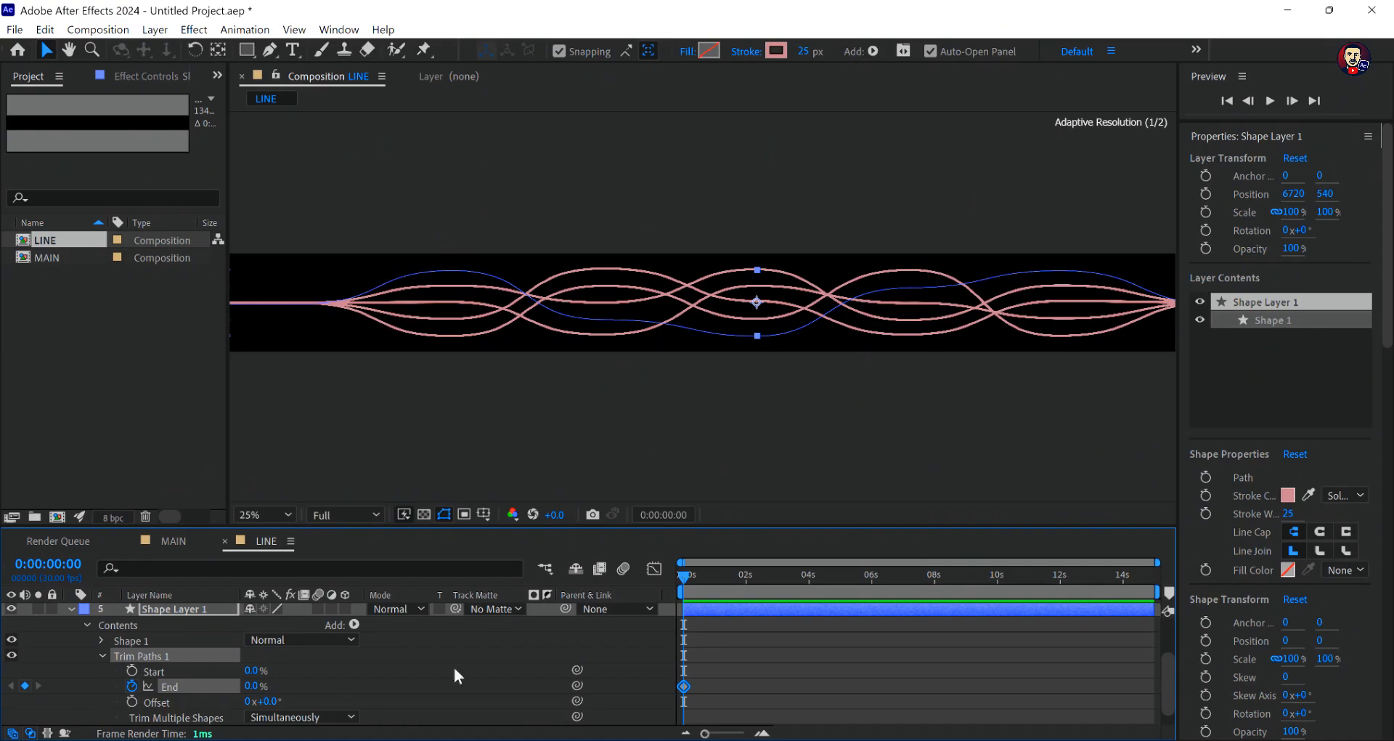
pyautogui.moveTo(684, 576); pyautogui.dragTo(934, 592)
pyautogui.moveTo(251, 690); pyautogui.dragTo(290, 689)
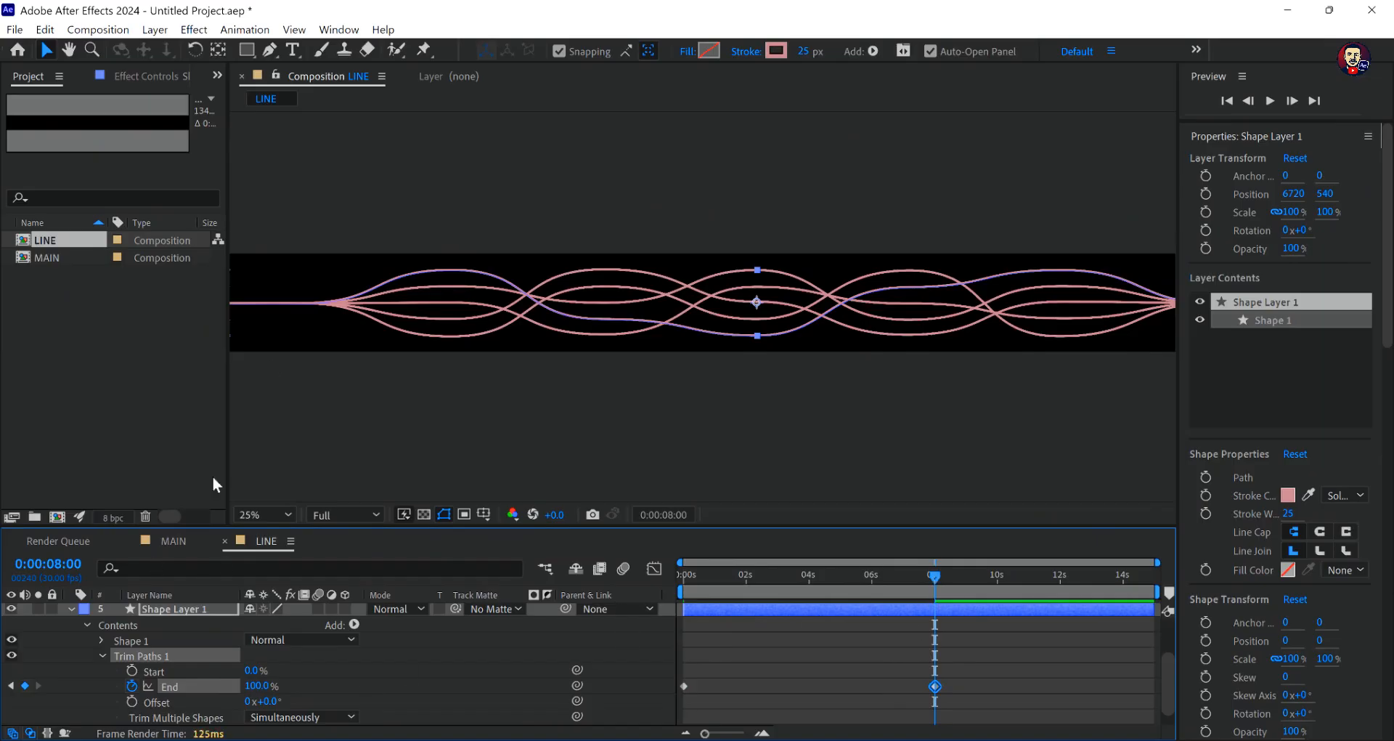
# - Set a 0% keyframe for Shape Layer 1's Trim Paths Start at 0:00:09:00
pyautogui.click(970, 612)
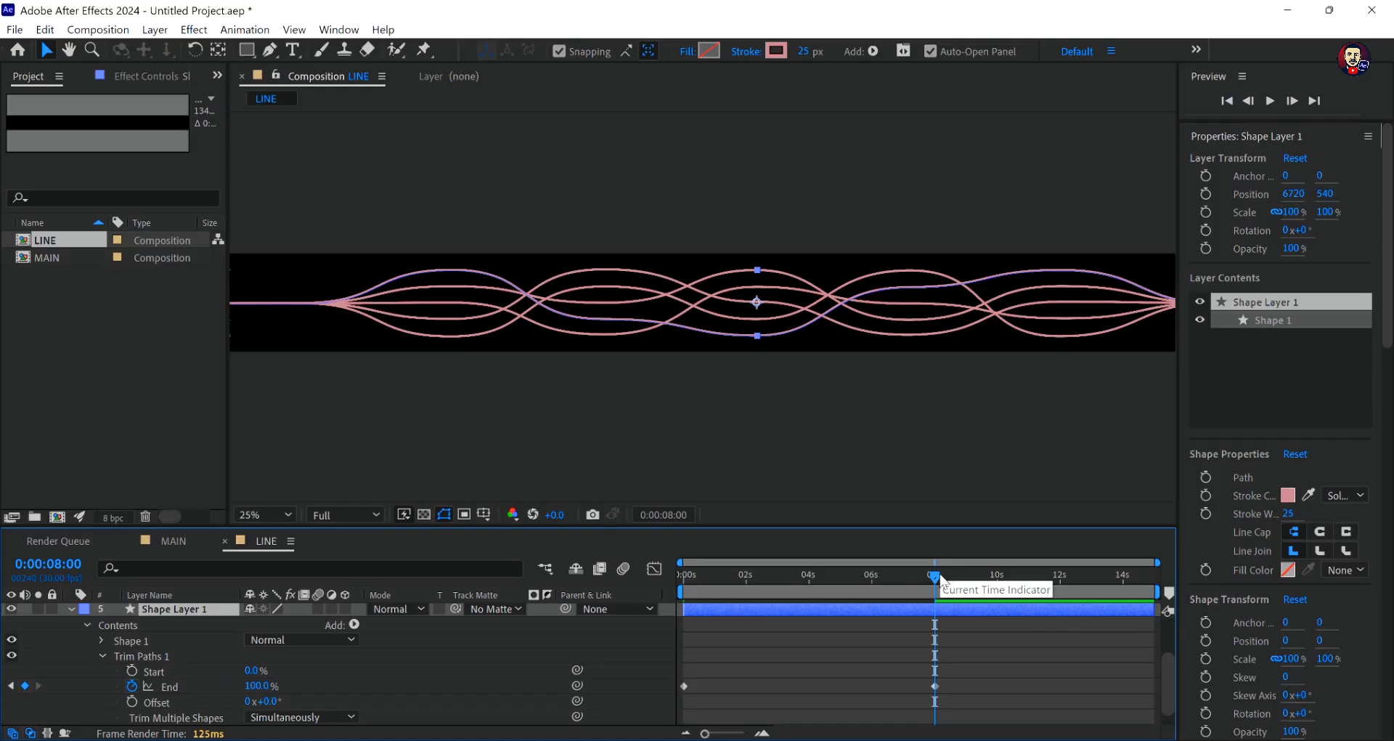
pyautogui.click(151, 672)
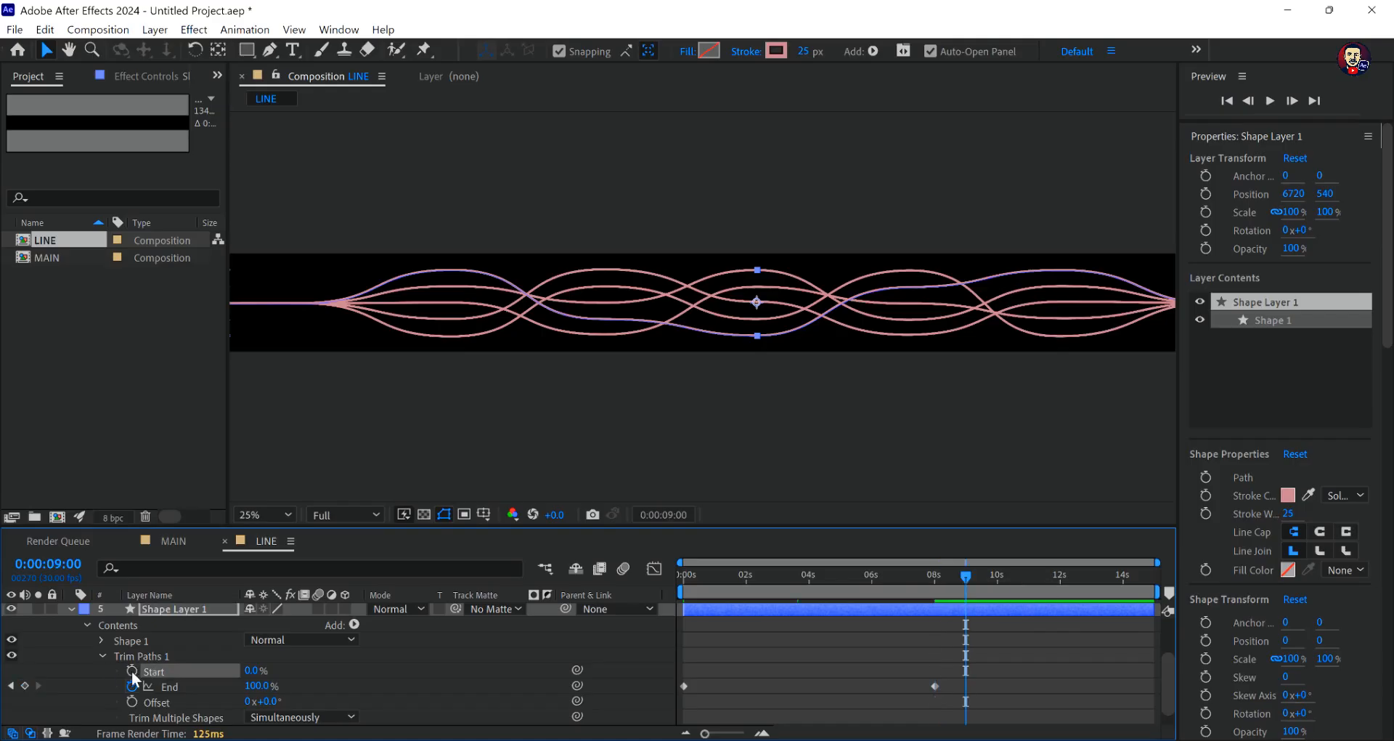
pyautogui.click(132, 671)
pyautogui.click(932, 647)
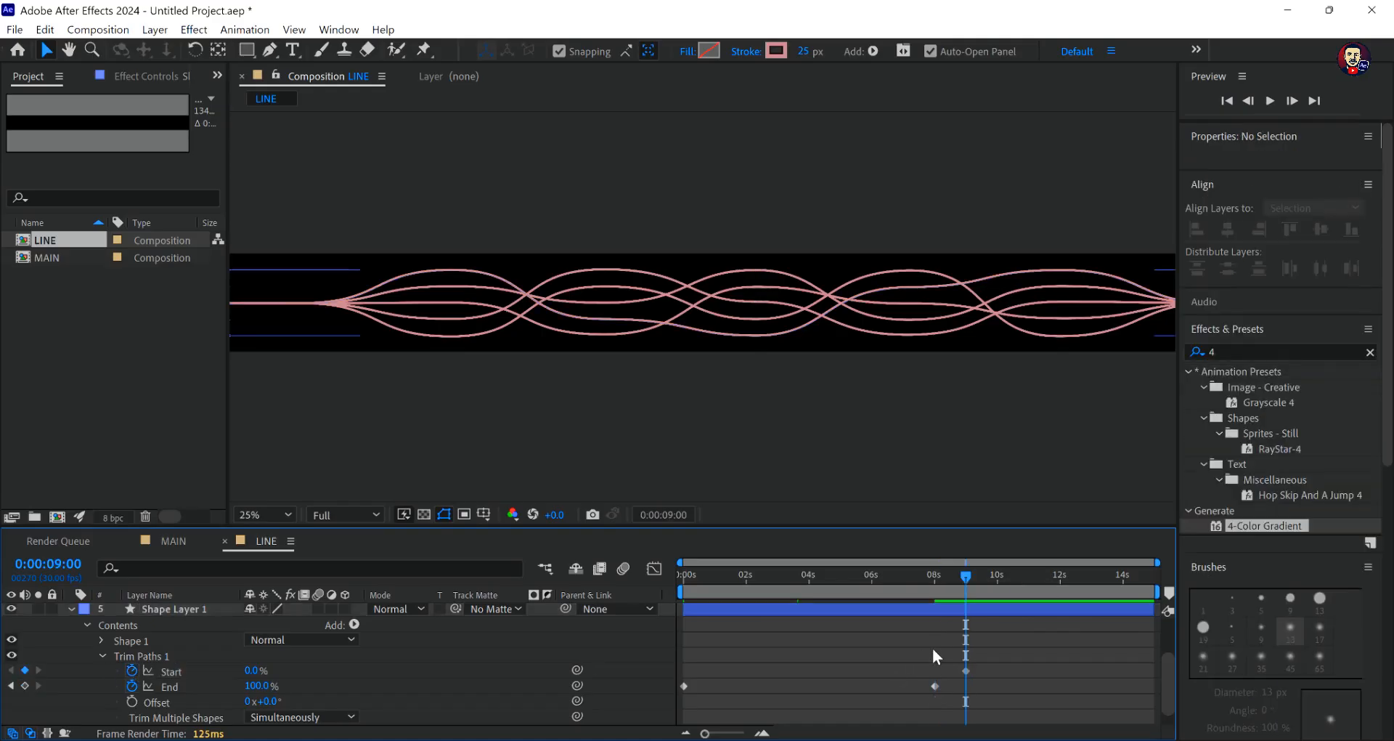
# - Copy Shape Layer 1's keyframed Trim Paths onto Shape Layers 2, 3, 4 and 5 at 0:00:00:00
pyautogui.moveTo(970, 578); pyautogui.dragTo(596, 583)
pyautogui.moveTo(795, 599)
pyautogui.mouseDown()
pyautogui.moveTo(951, 613)
pyautogui.moveTo(588, 595)
pyautogui.mouseUp()
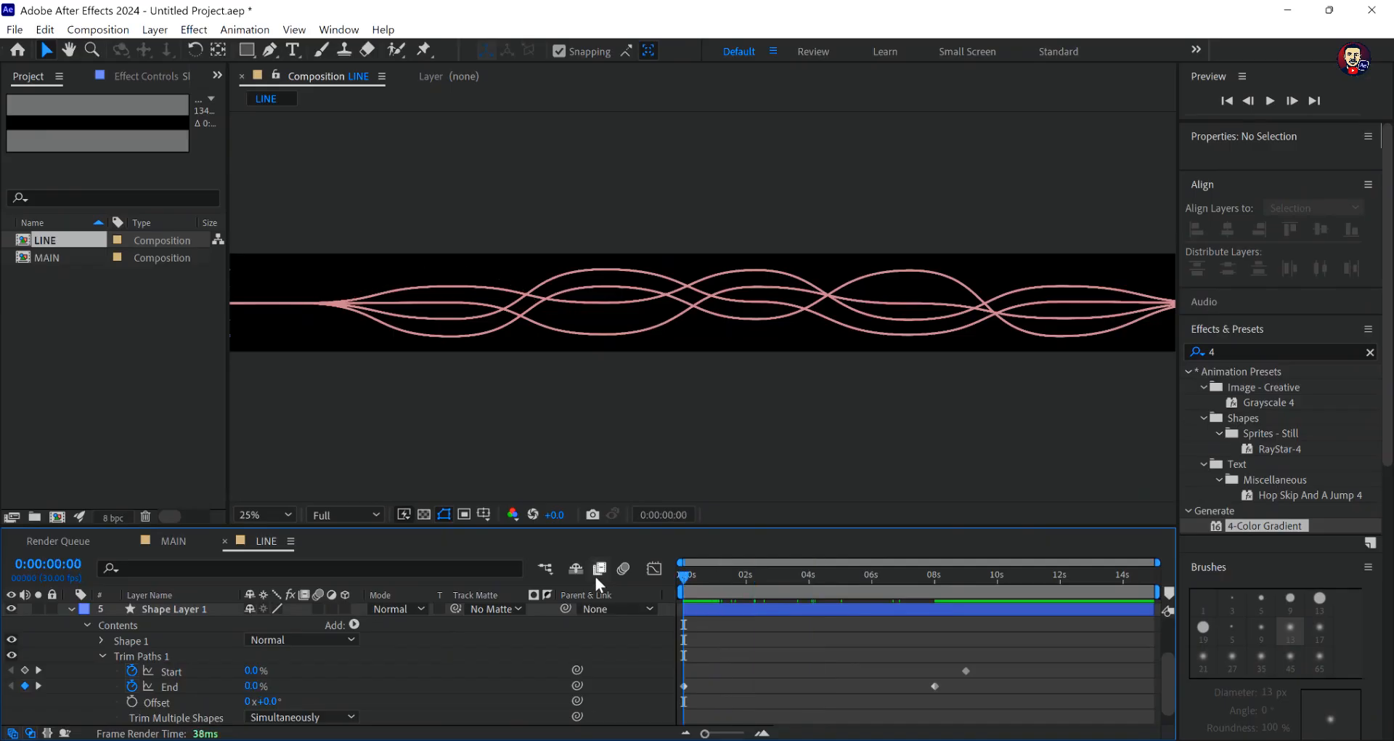
pyautogui.click(166, 654)
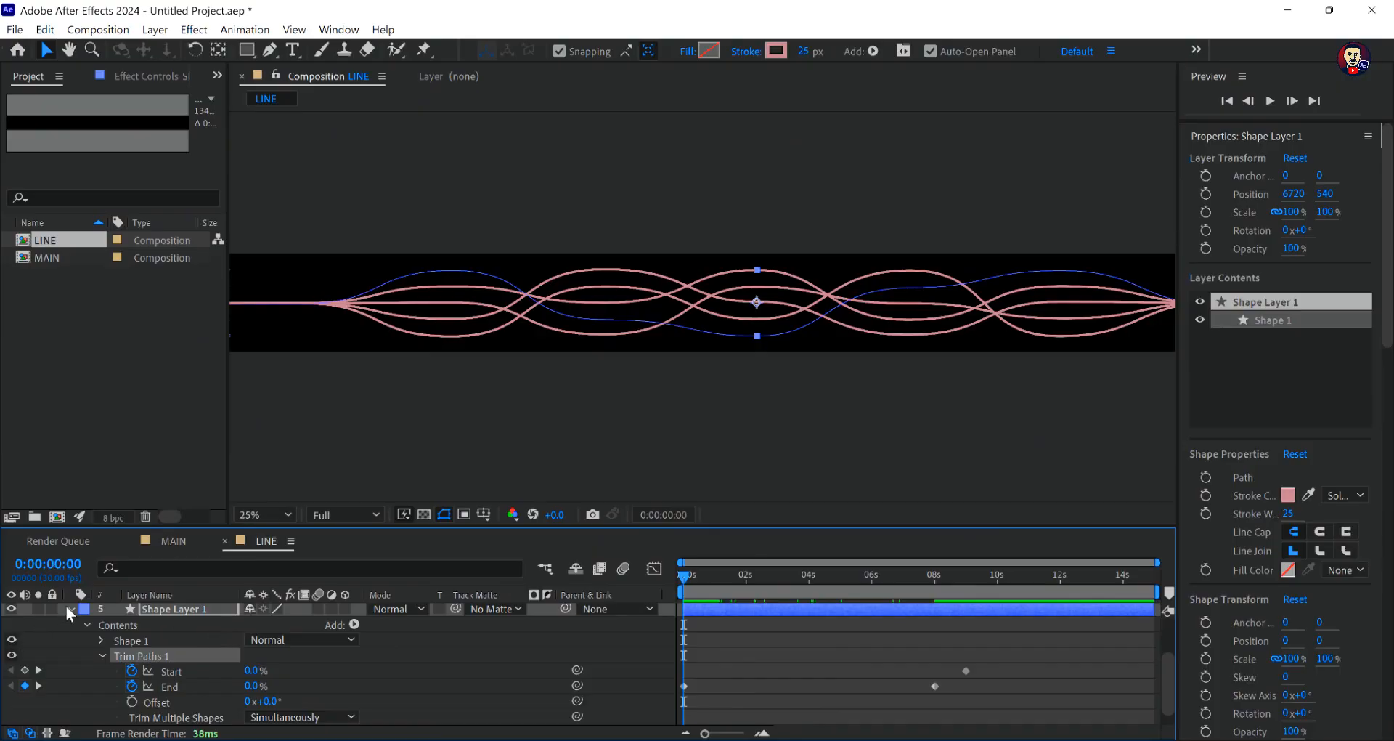
pyautogui.click(69, 608)
pyautogui.click(157, 657)
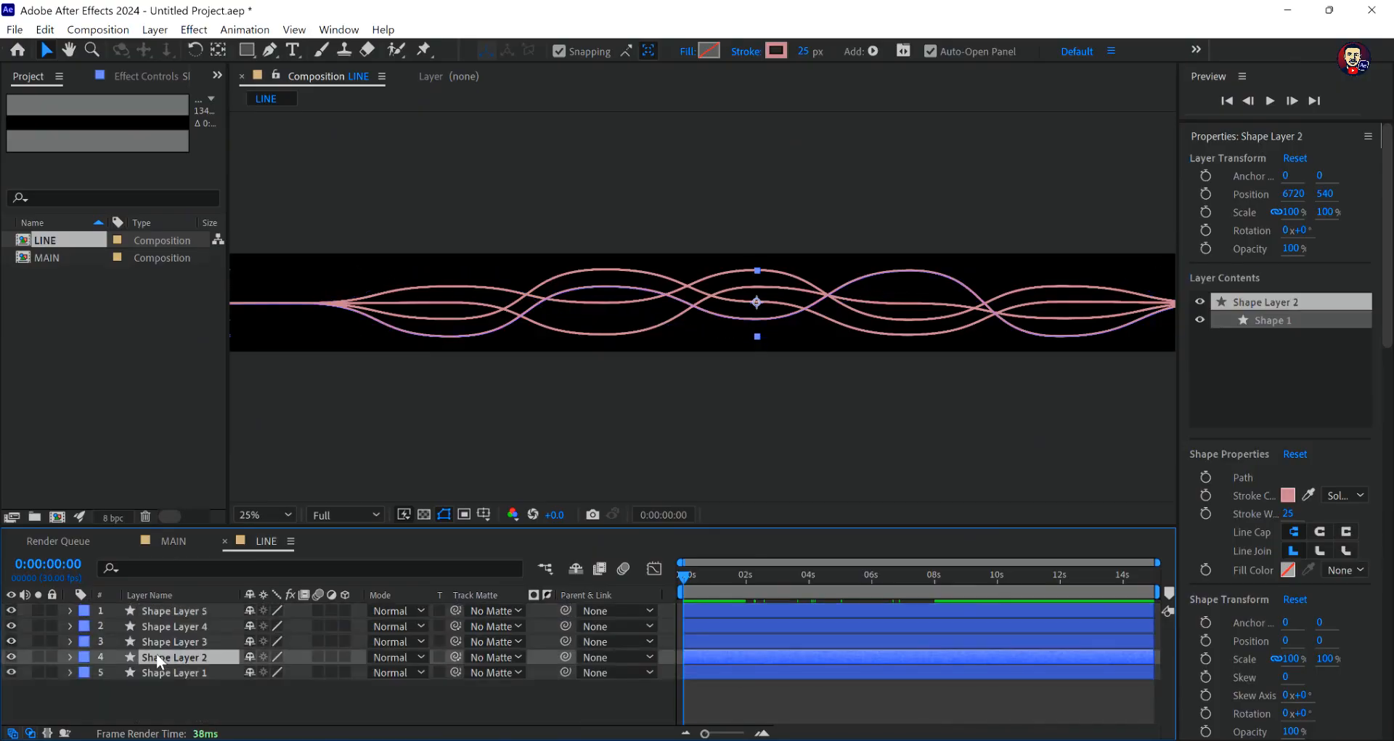
pyautogui.click(171, 644)
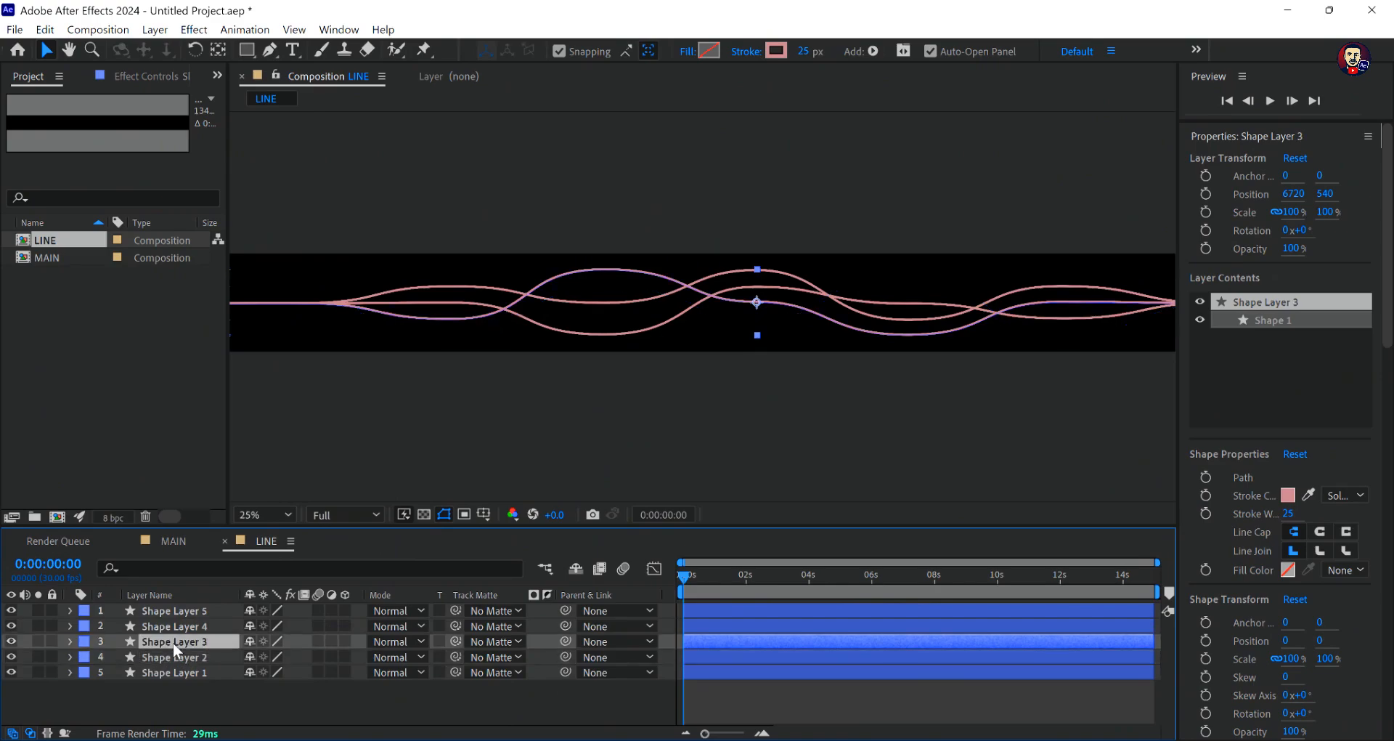
pyautogui.click(180, 627)
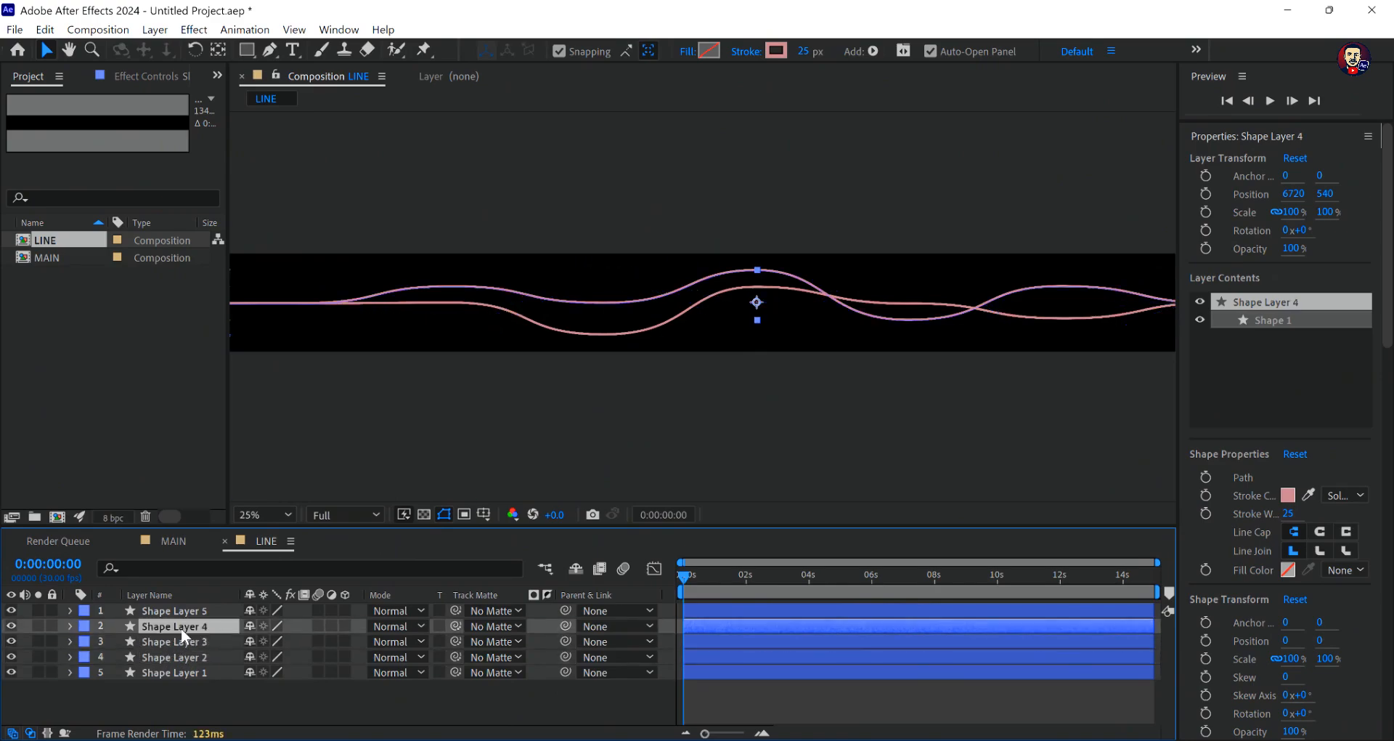
pyautogui.click(185, 610)
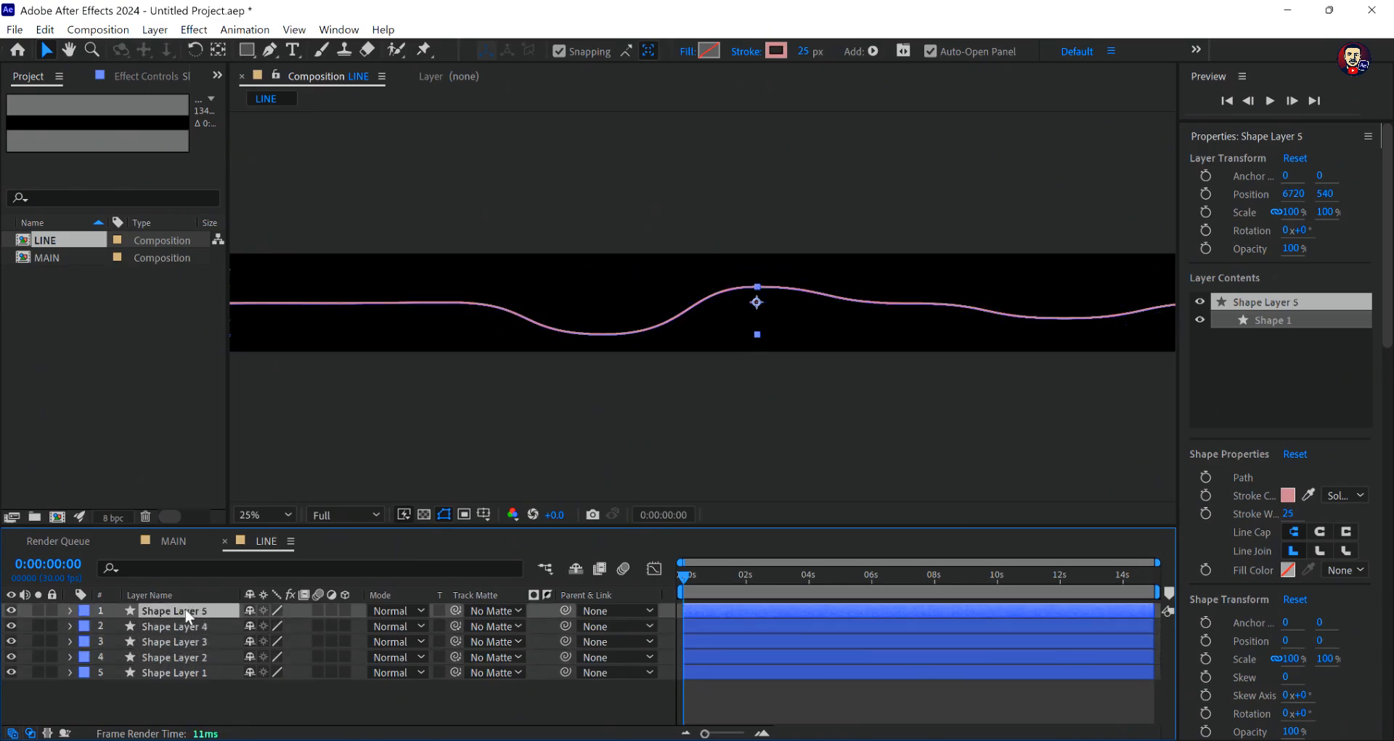
pyautogui.hotkey('ctrl', 'v')
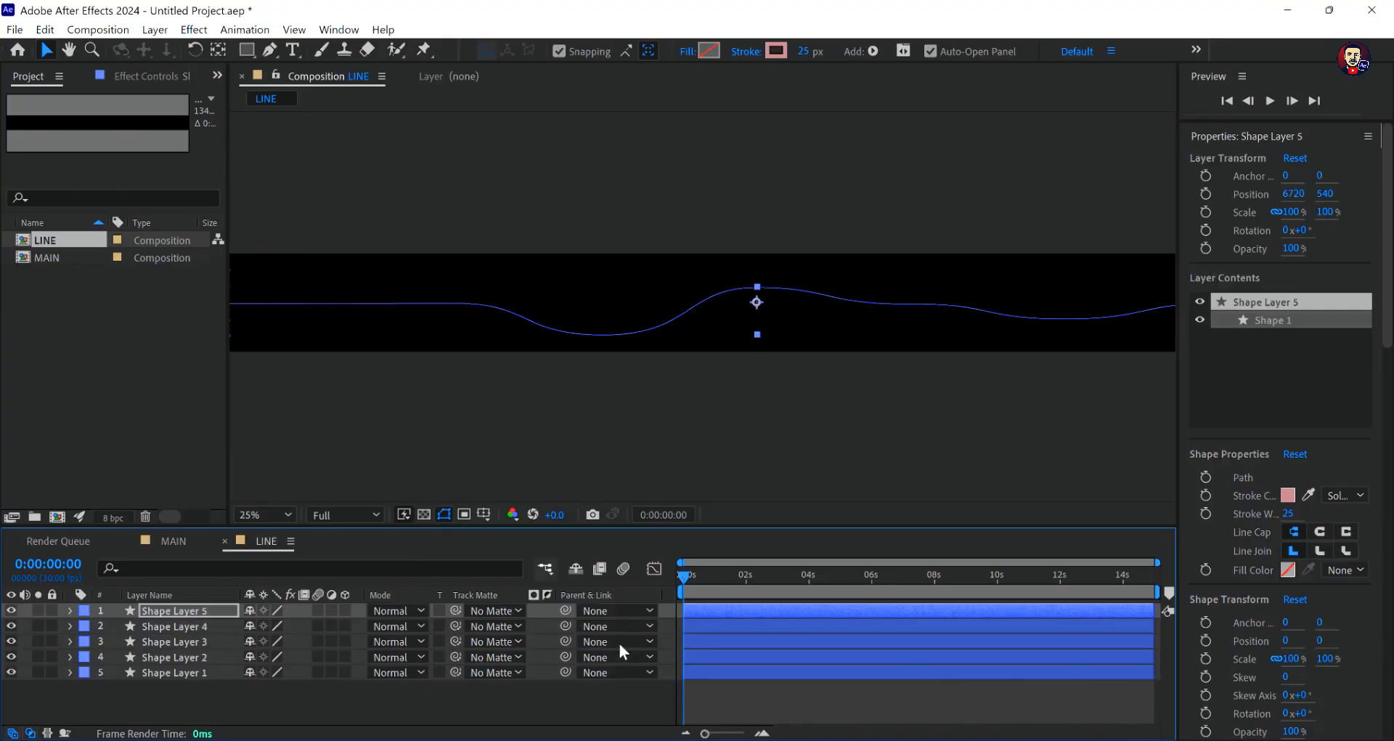
pyautogui.click(636, 694)
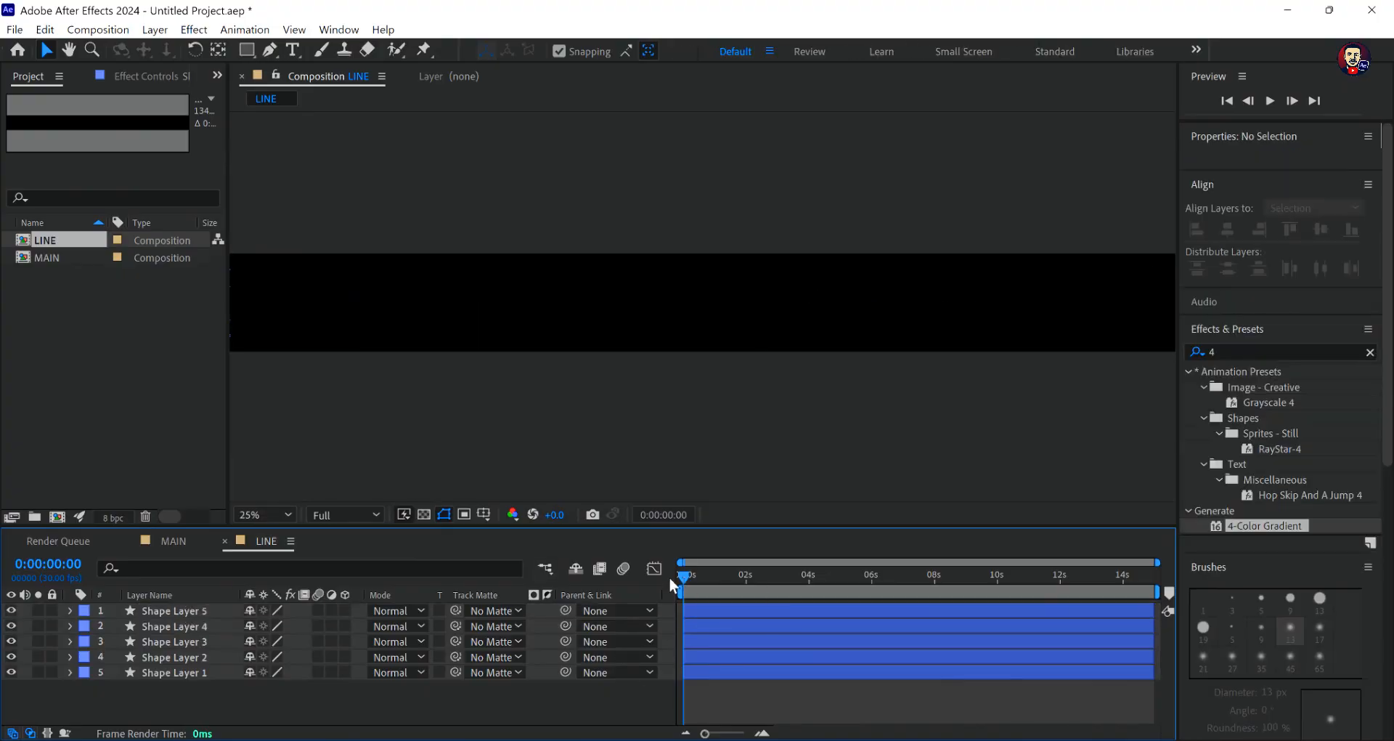
# - Reveal the keyframes of all five shape layers and apply Easy Ease to their Trim Paths End keyframes
pyautogui.press('space')
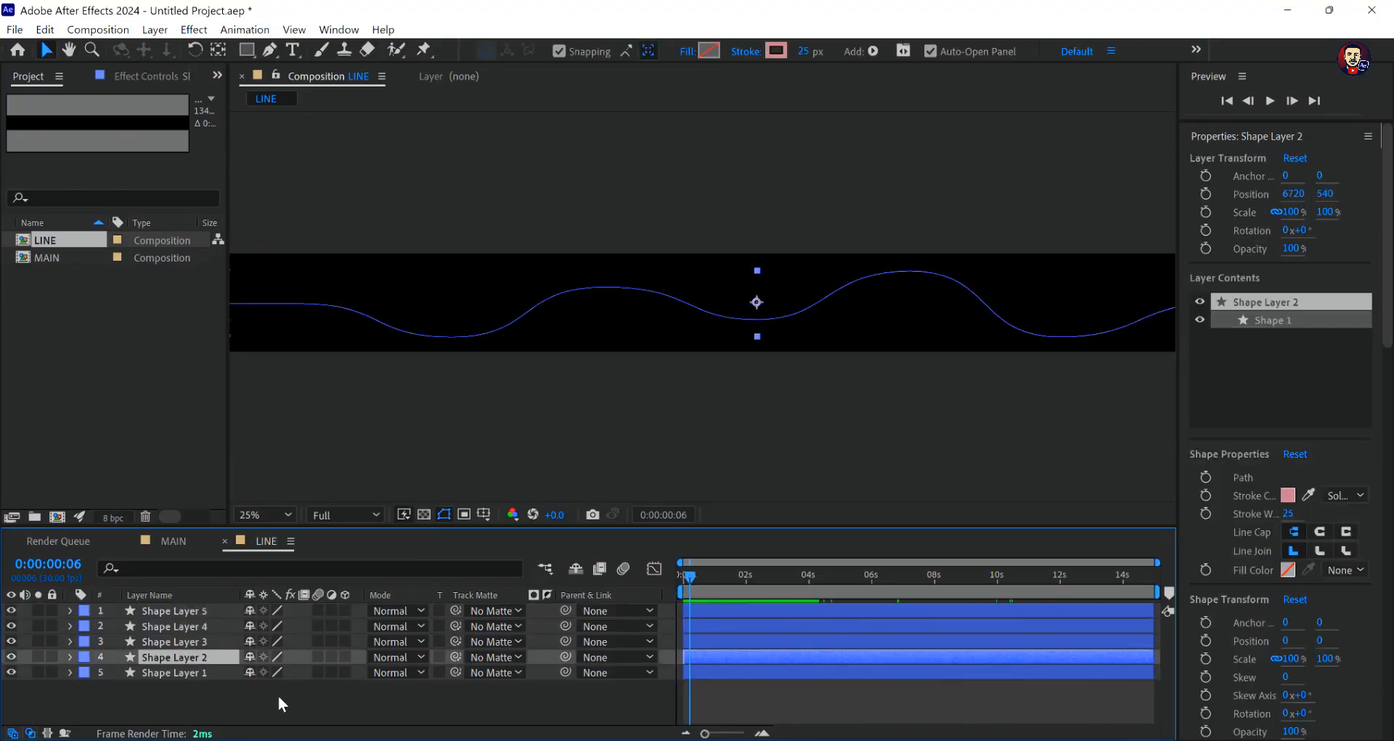
pyautogui.click(278, 695)
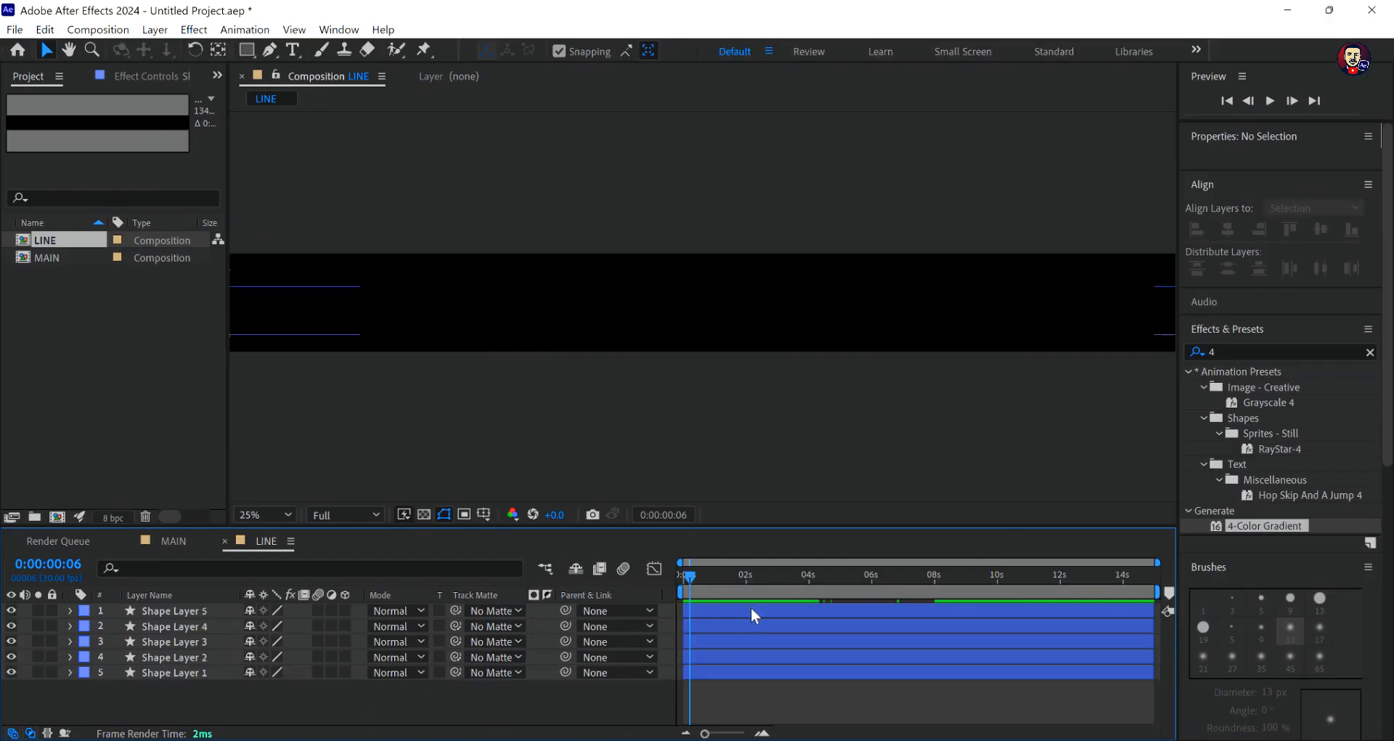
pyautogui.press('u')
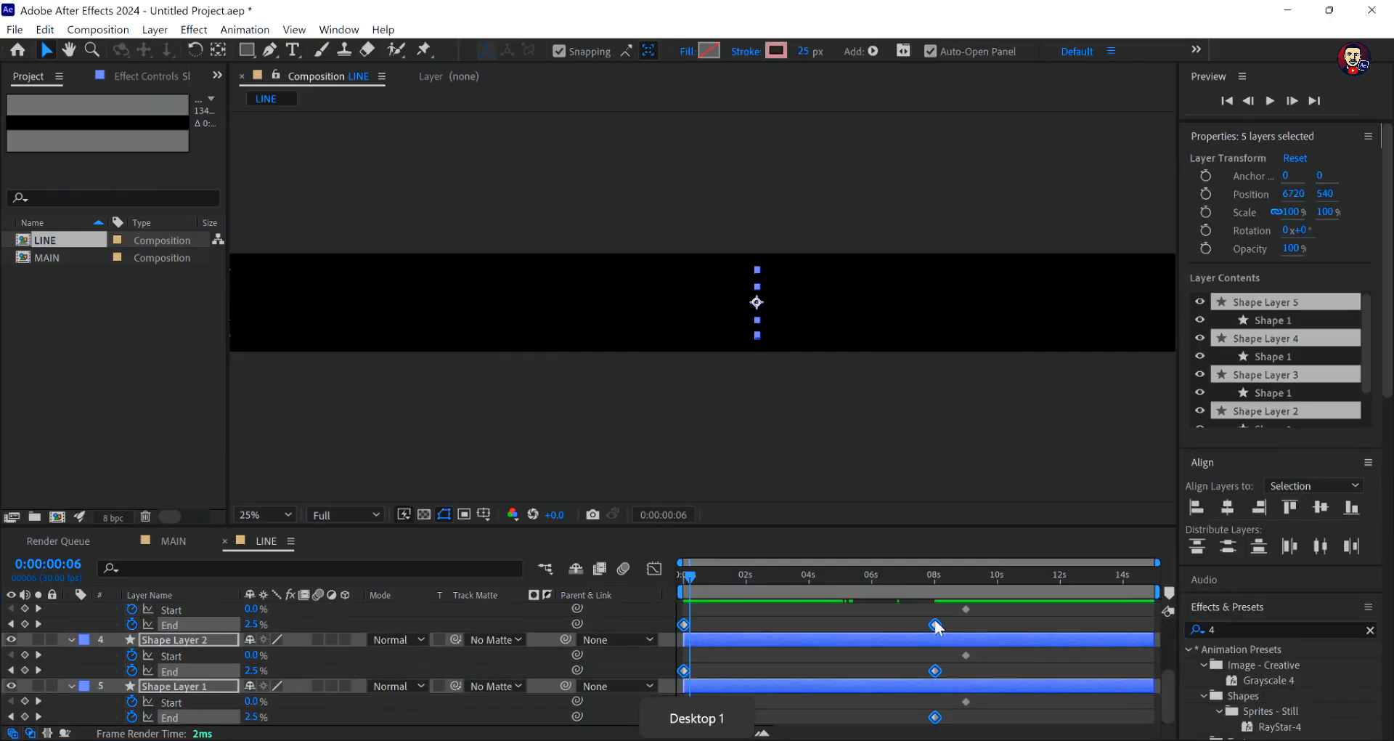
pyautogui.rightClick(936, 624)
pyautogui.moveTo(1064, 609)
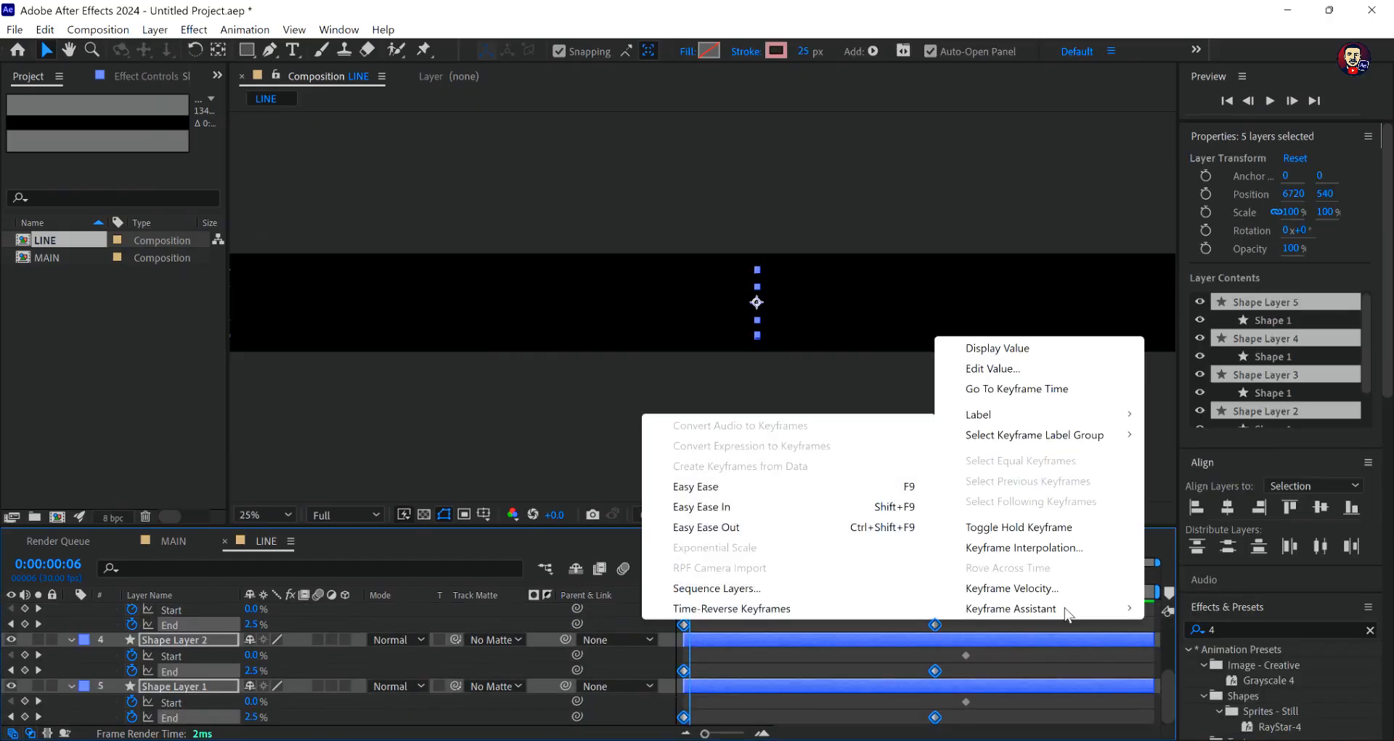
pyautogui.click(795, 489)
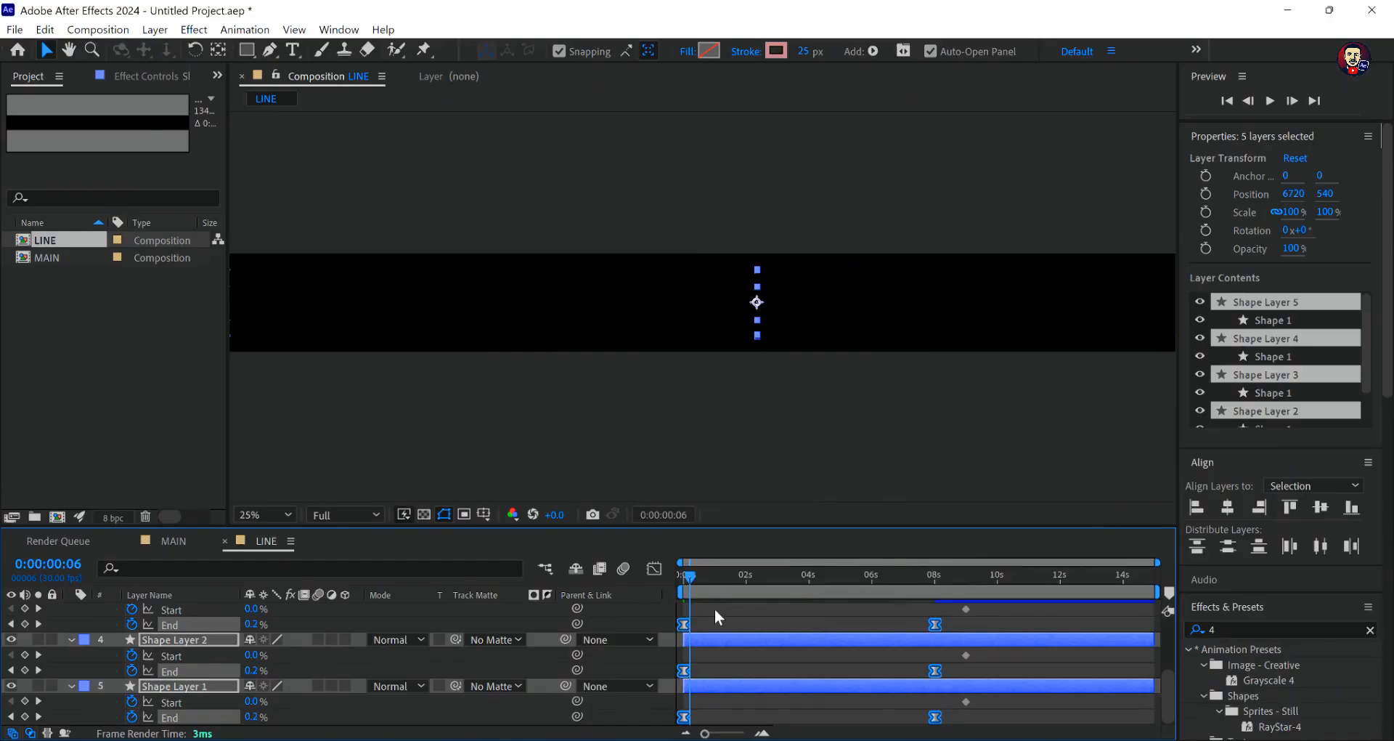
pyautogui.scroll(3, 714, 608)
pyautogui.press(';')
pyautogui.click(687, 729)
pyautogui.click(687, 729)
pyautogui.click(687, 729)
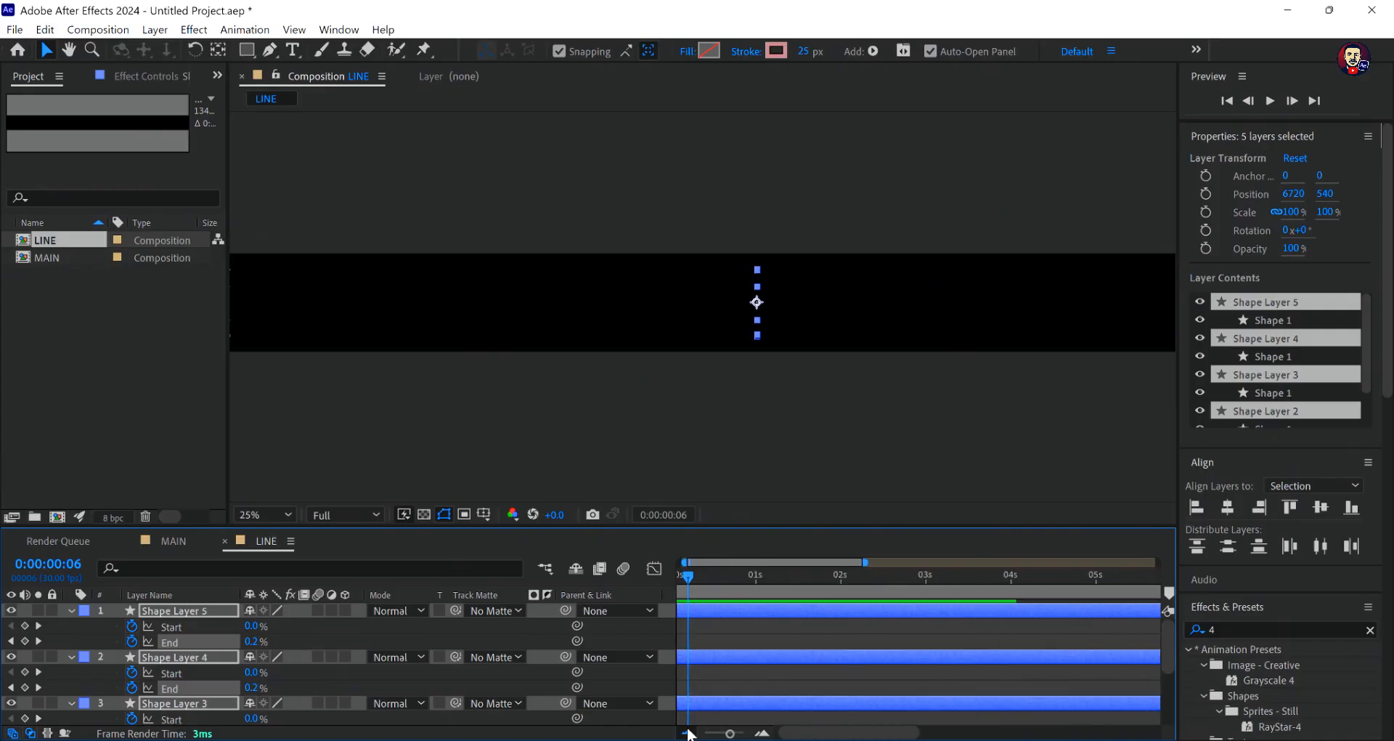
pyautogui.click(687, 732)
pyautogui.click(722, 624)
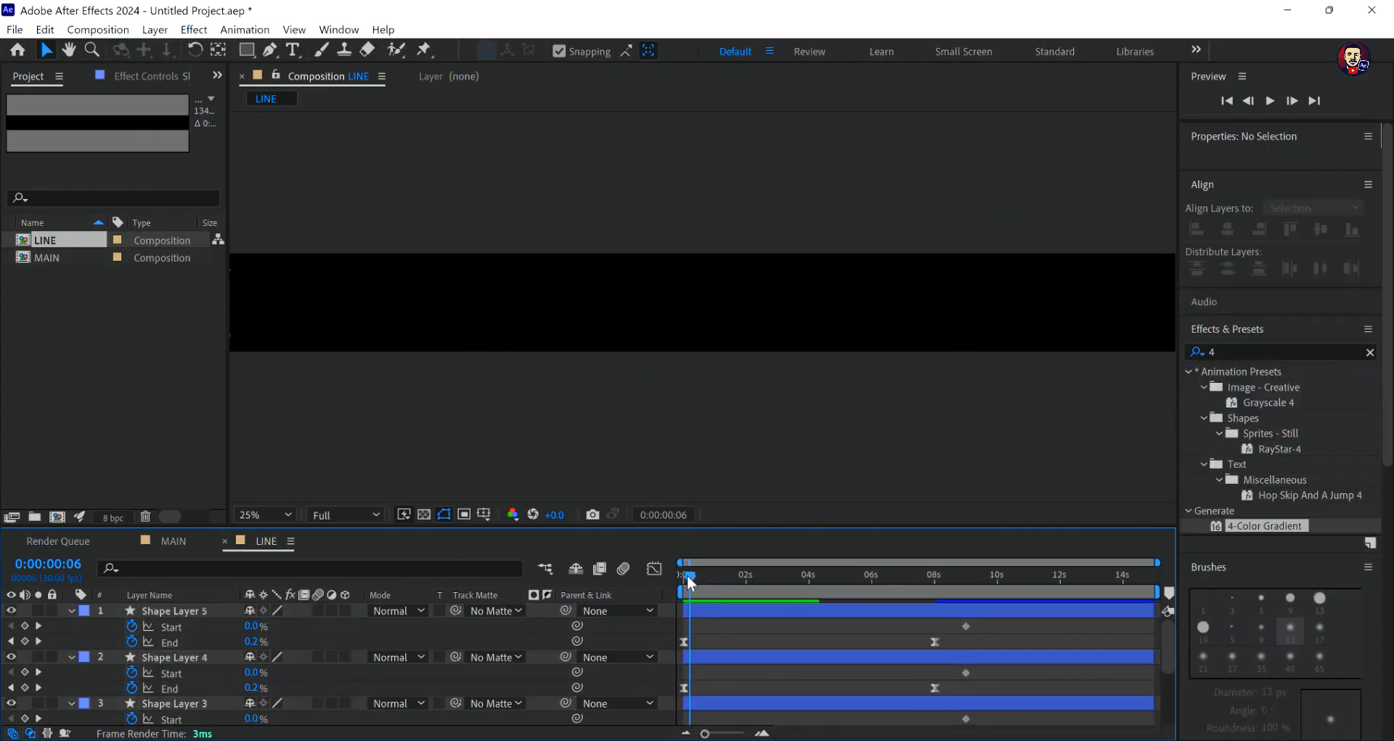
# - Offset the first Trim Paths End keyframe to frame 2 on Shape Layer 4 and to frame 4 on Shape Layer 3
pyautogui.click(685, 572)
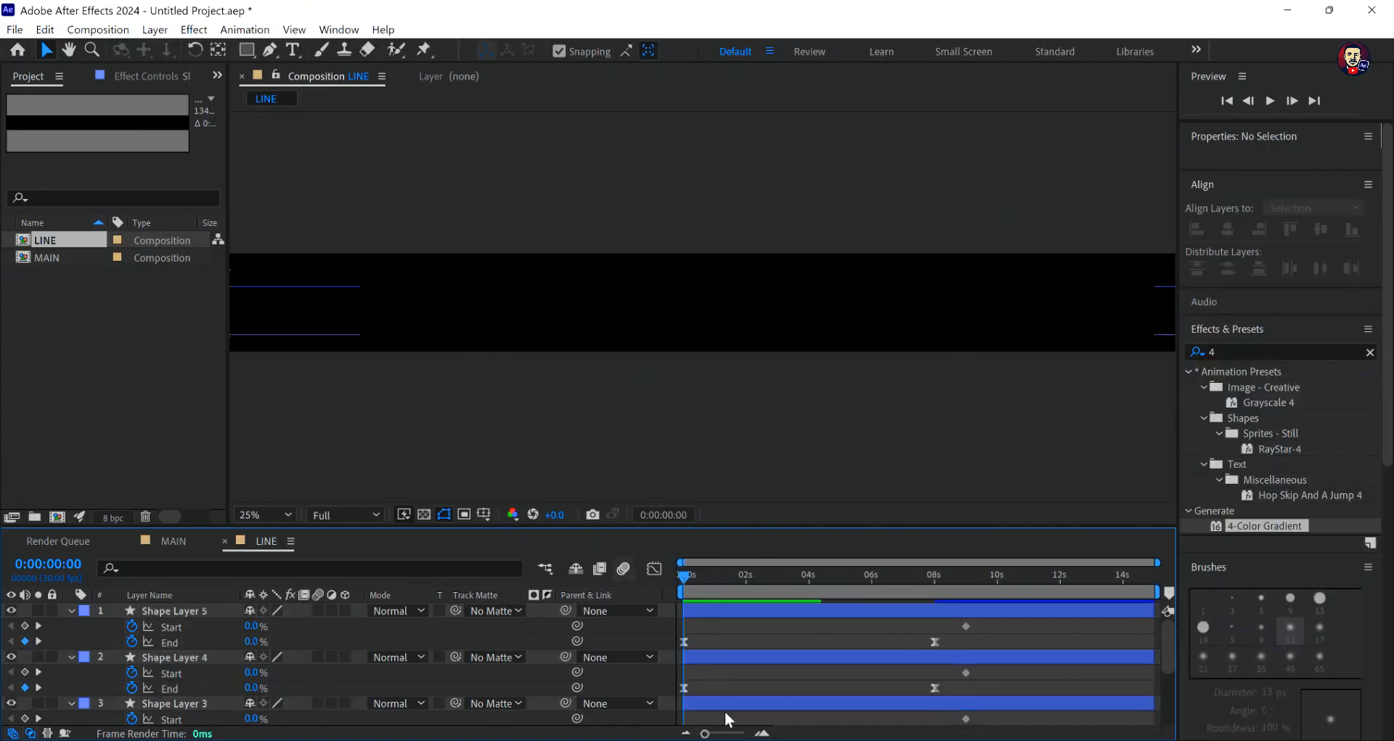
pyautogui.click(764, 734)
pyautogui.click(764, 734)
pyautogui.click(764, 734)
pyautogui.click(764, 734)
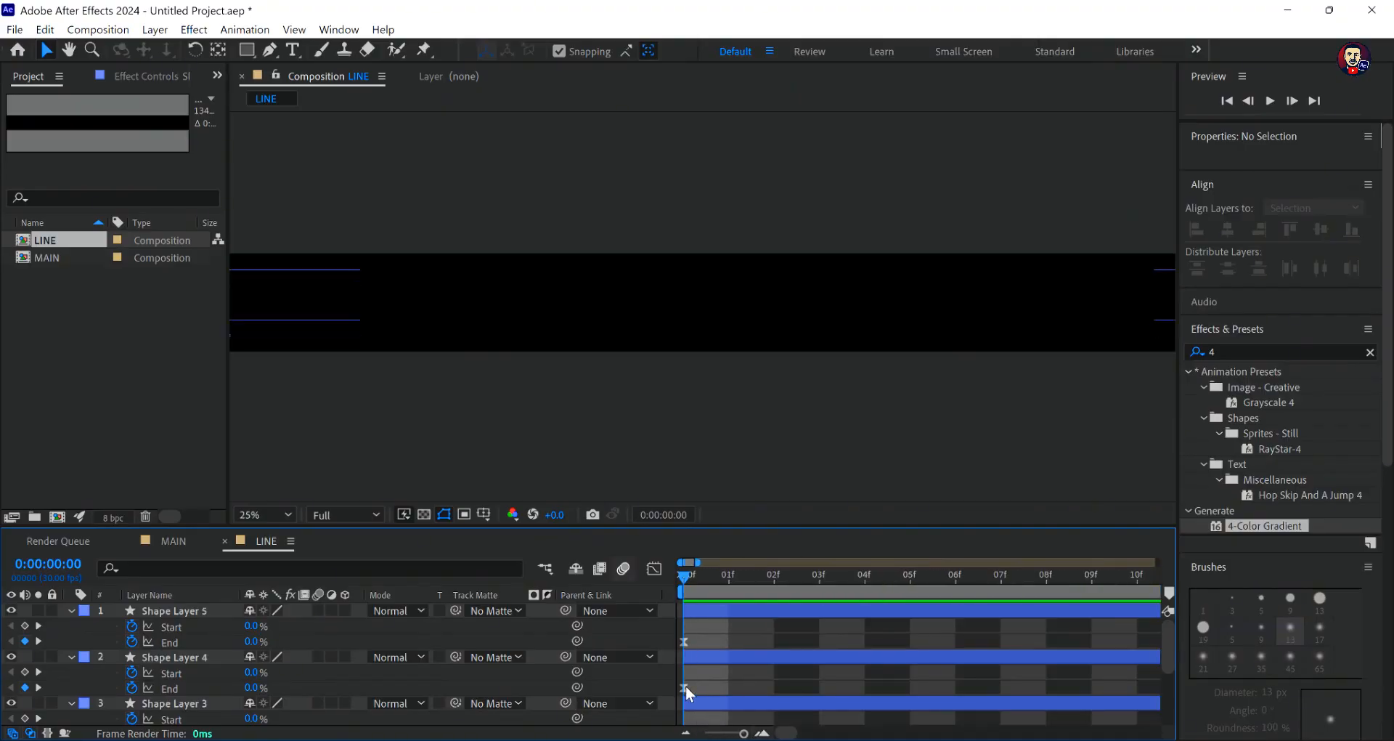
pyautogui.click(720, 686)
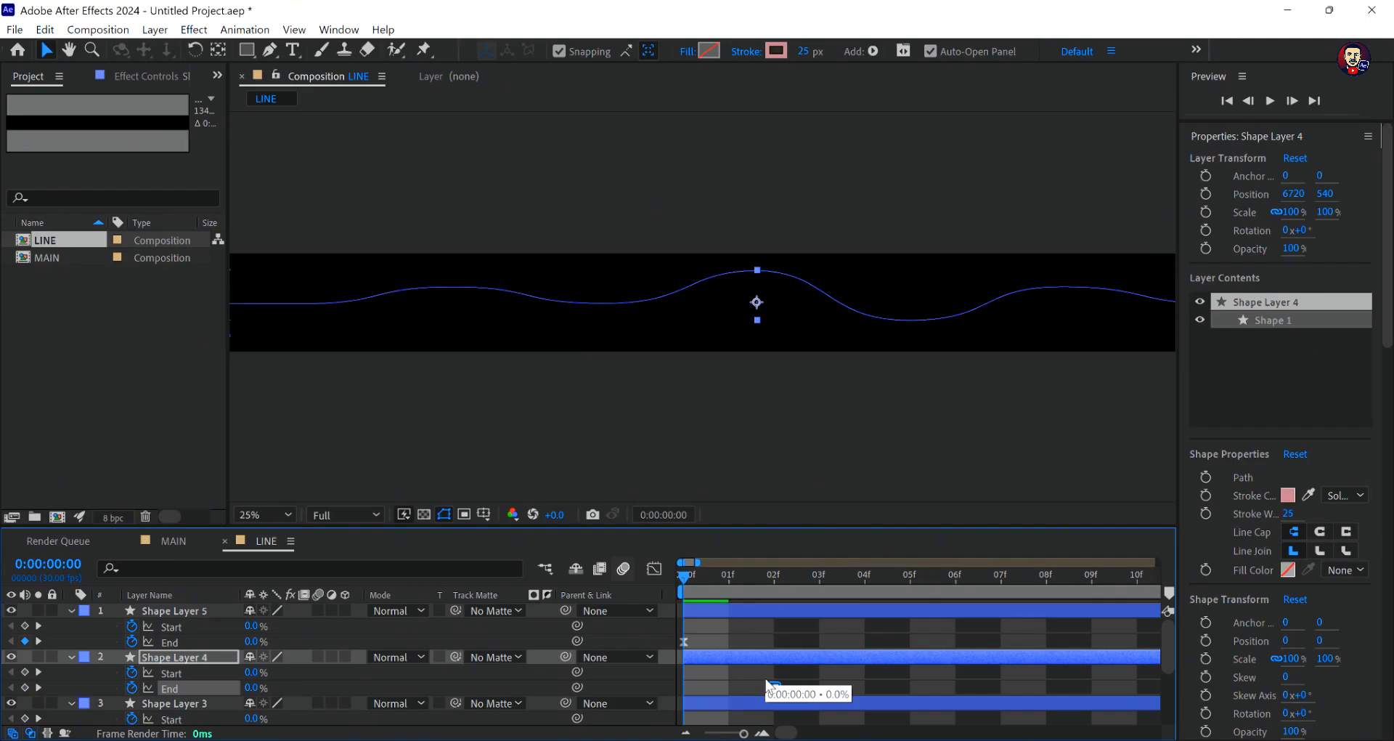
pyautogui.scroll(-2, 769, 683)
pyautogui.scroll(1, 769, 682)
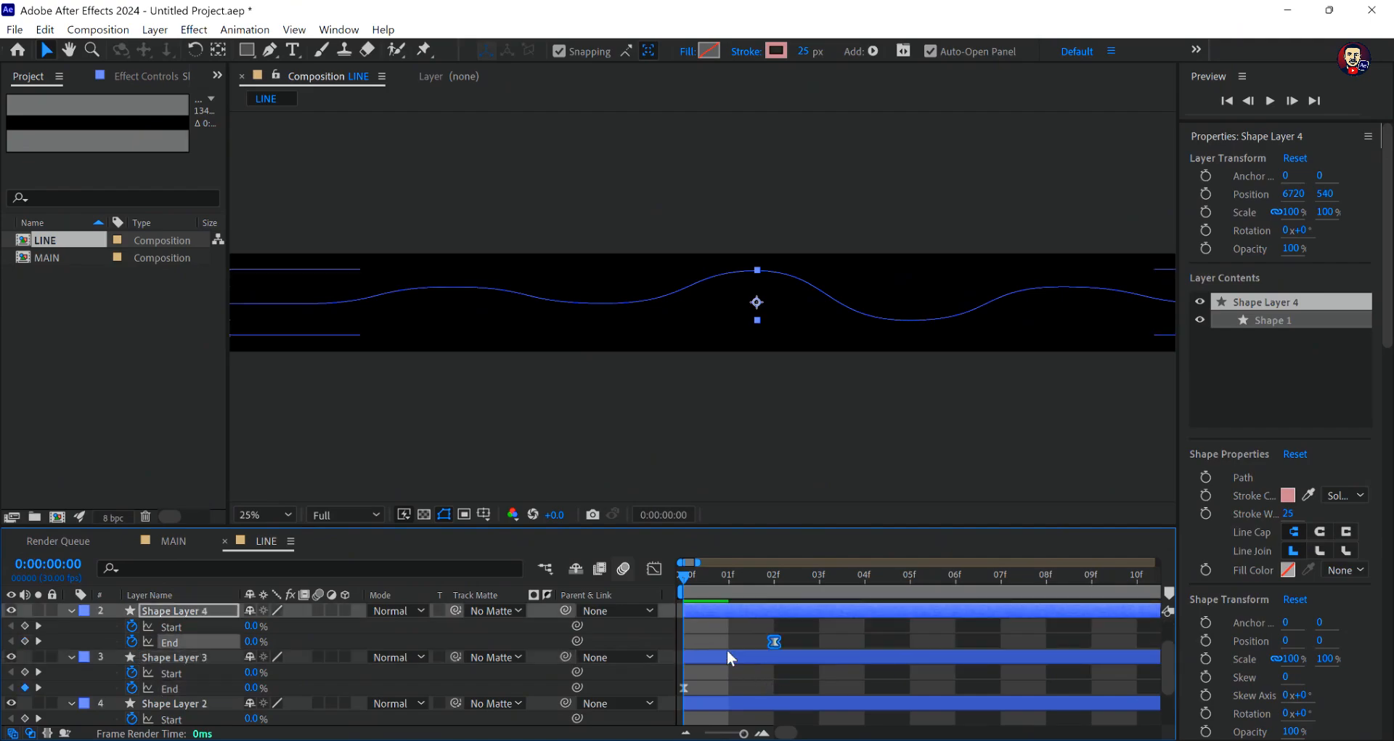
pyautogui.scroll(1, 728, 654)
pyautogui.scroll(-1, 726, 649)
pyautogui.moveTo(685, 684); pyautogui.dragTo(857, 682)
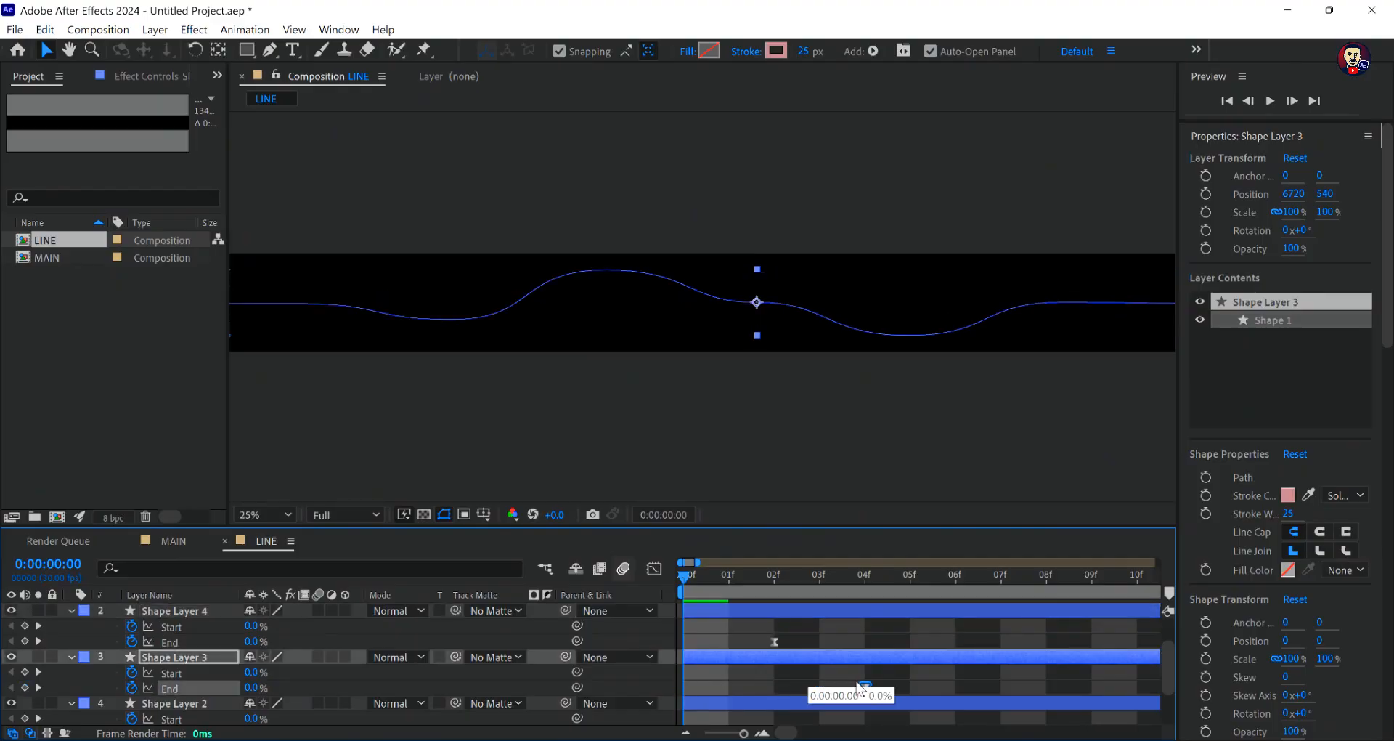
# - Offset the first Trim Paths End keyframe to frame 1 on Shape Layer 2 and to frame 3 on Shape Layer 1
pyautogui.scroll(-1, 686, 686)
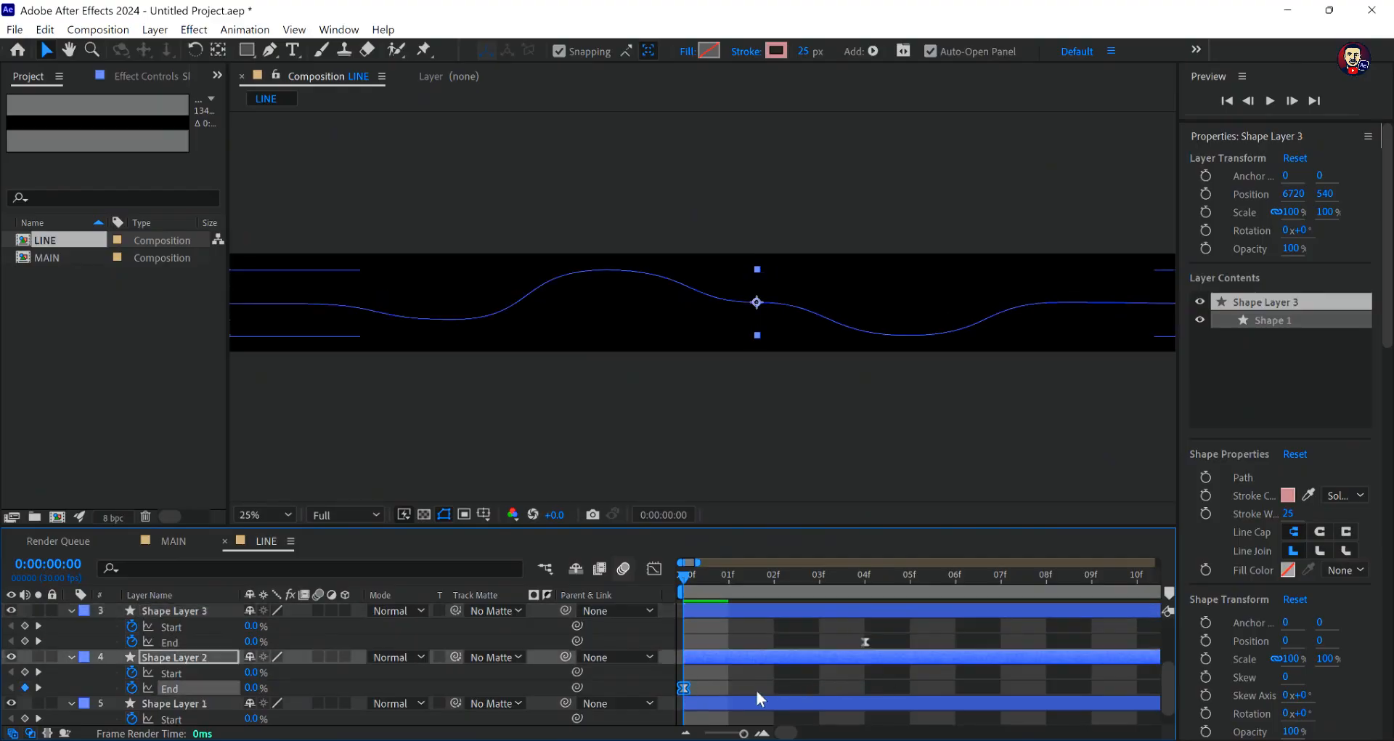
pyautogui.moveTo(683, 687); pyautogui.dragTo(816, 706)
pyautogui.scroll(-1, 750, 687)
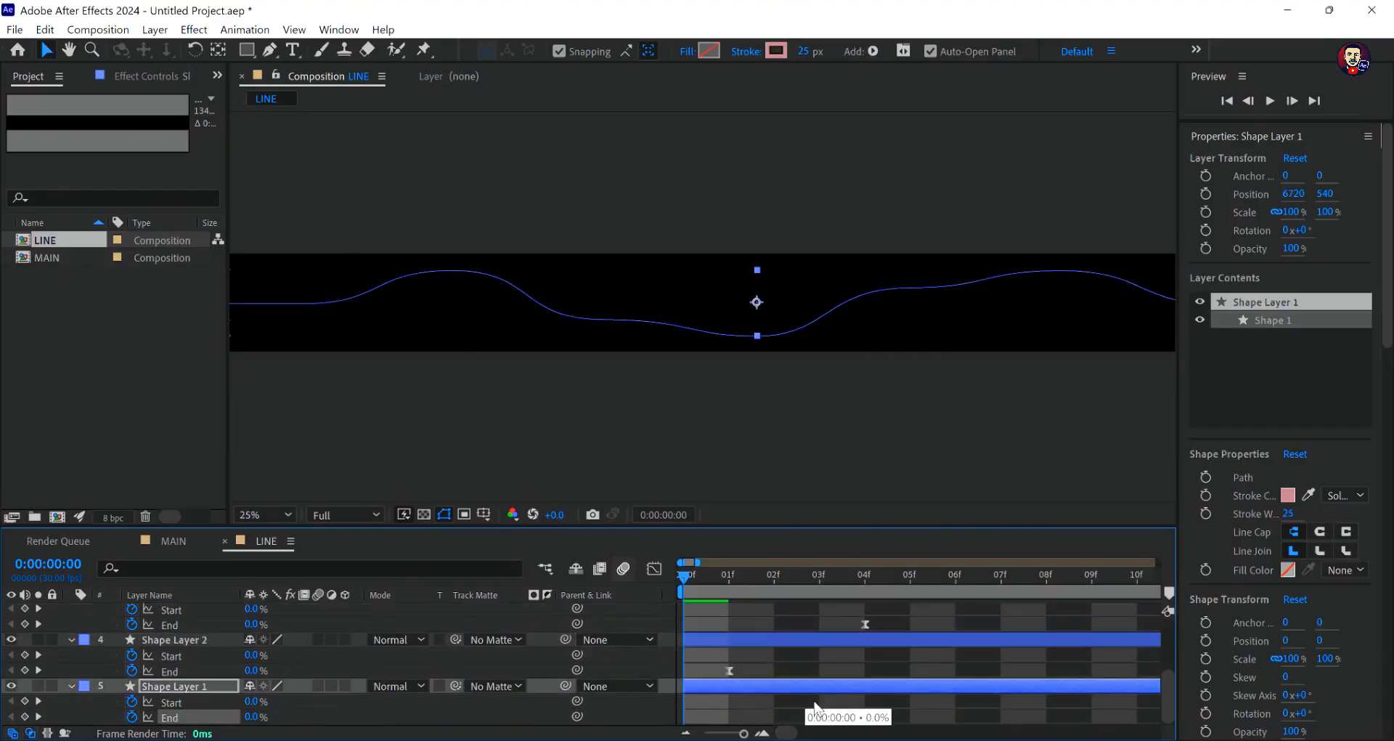
pyautogui.click(787, 653)
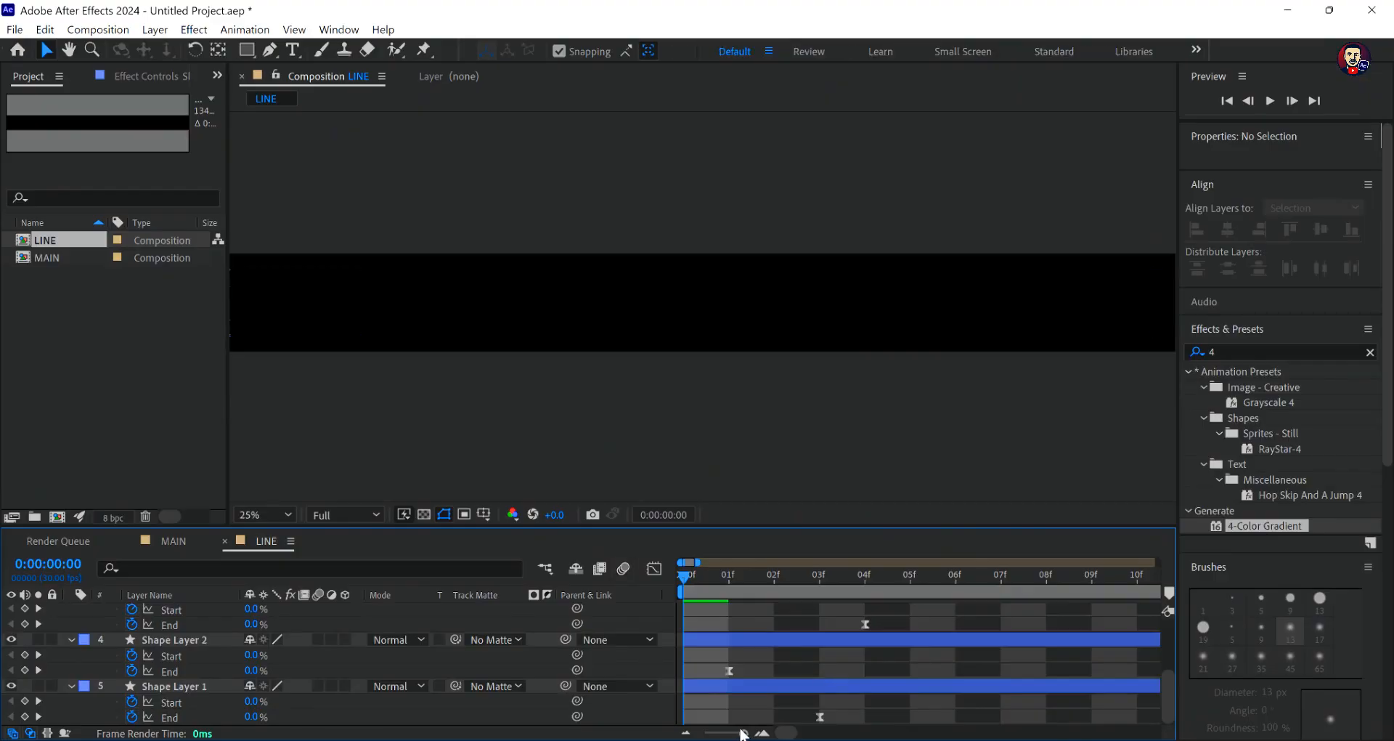
# - Show the full 15-second time range and collapse the properties of all five shape layers
pyautogui.click(686, 733)
pyautogui.click(687, 733)
pyautogui.click(687, 734)
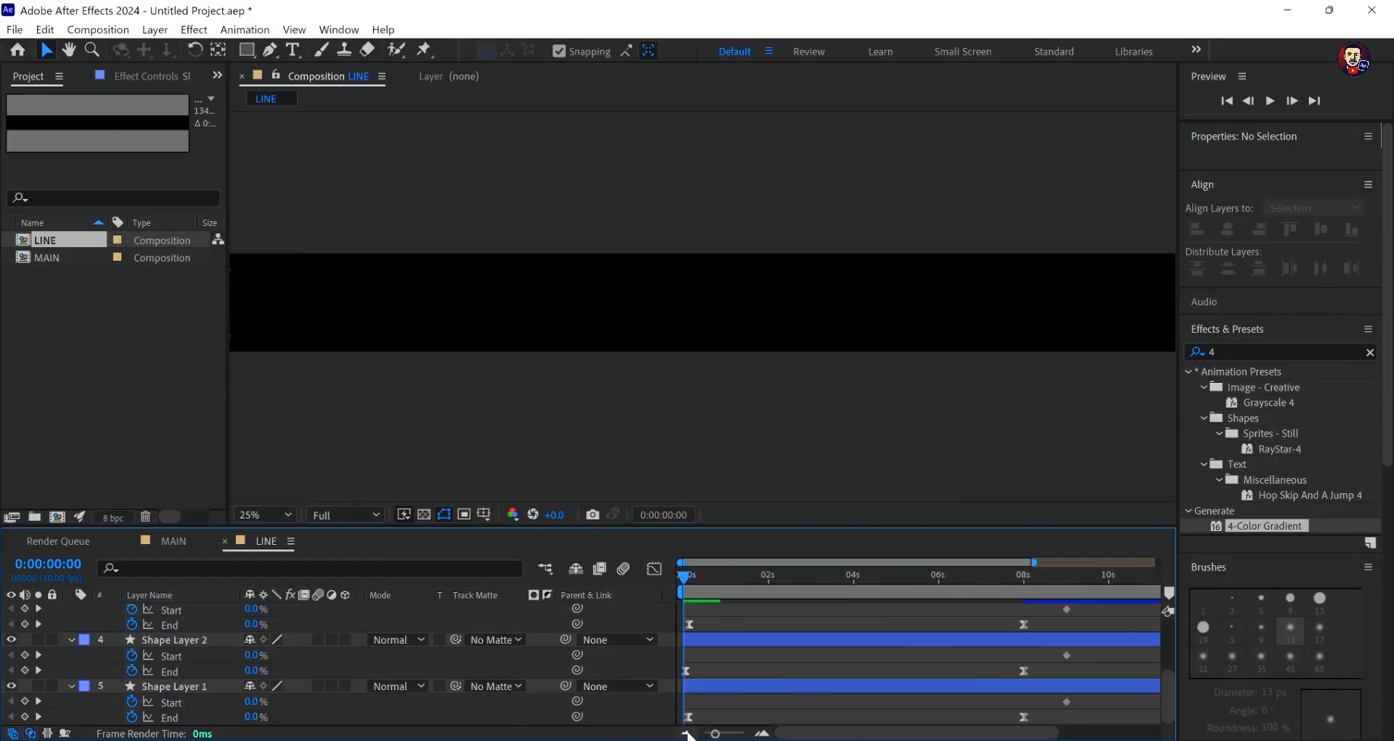
pyautogui.click(687, 734)
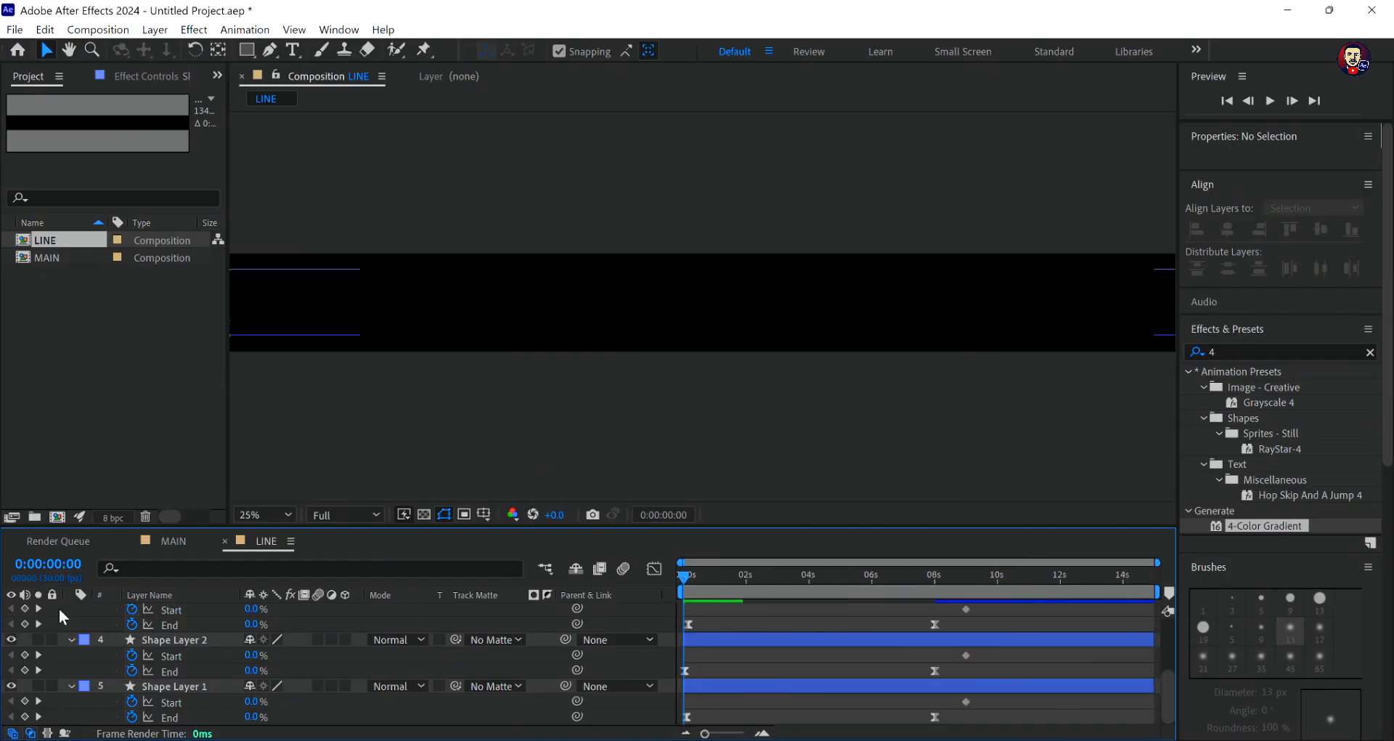
pyautogui.click(71, 639)
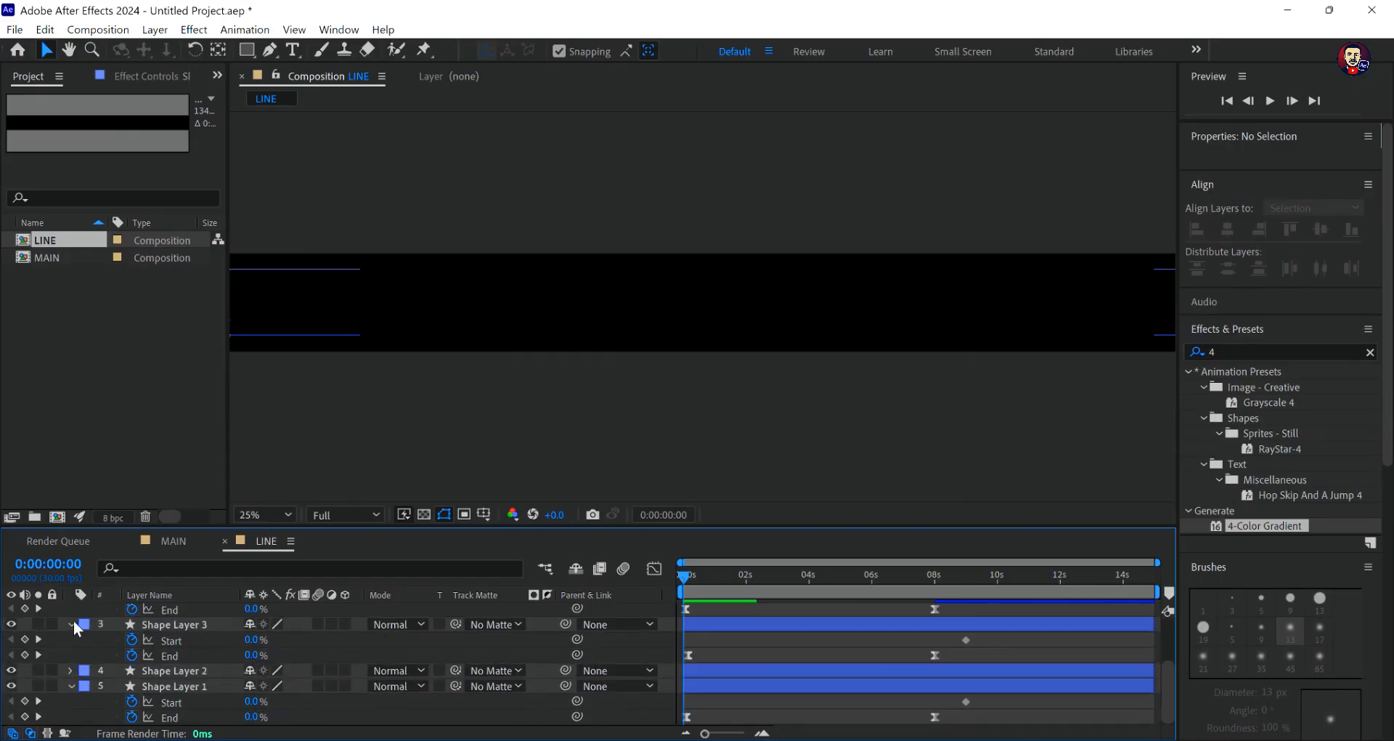
pyautogui.click(72, 620)
pyautogui.click(72, 606)
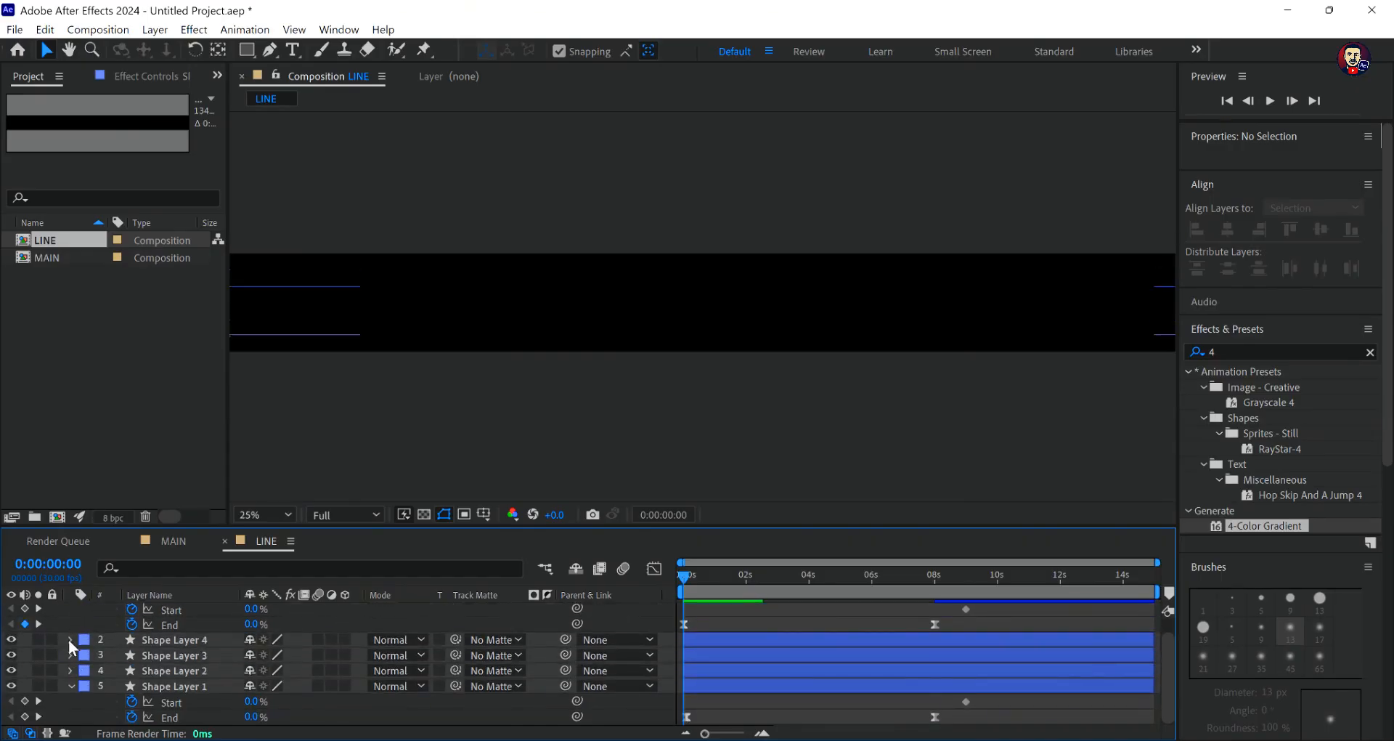
pyautogui.scroll(1, 73, 621)
pyautogui.click(72, 609)
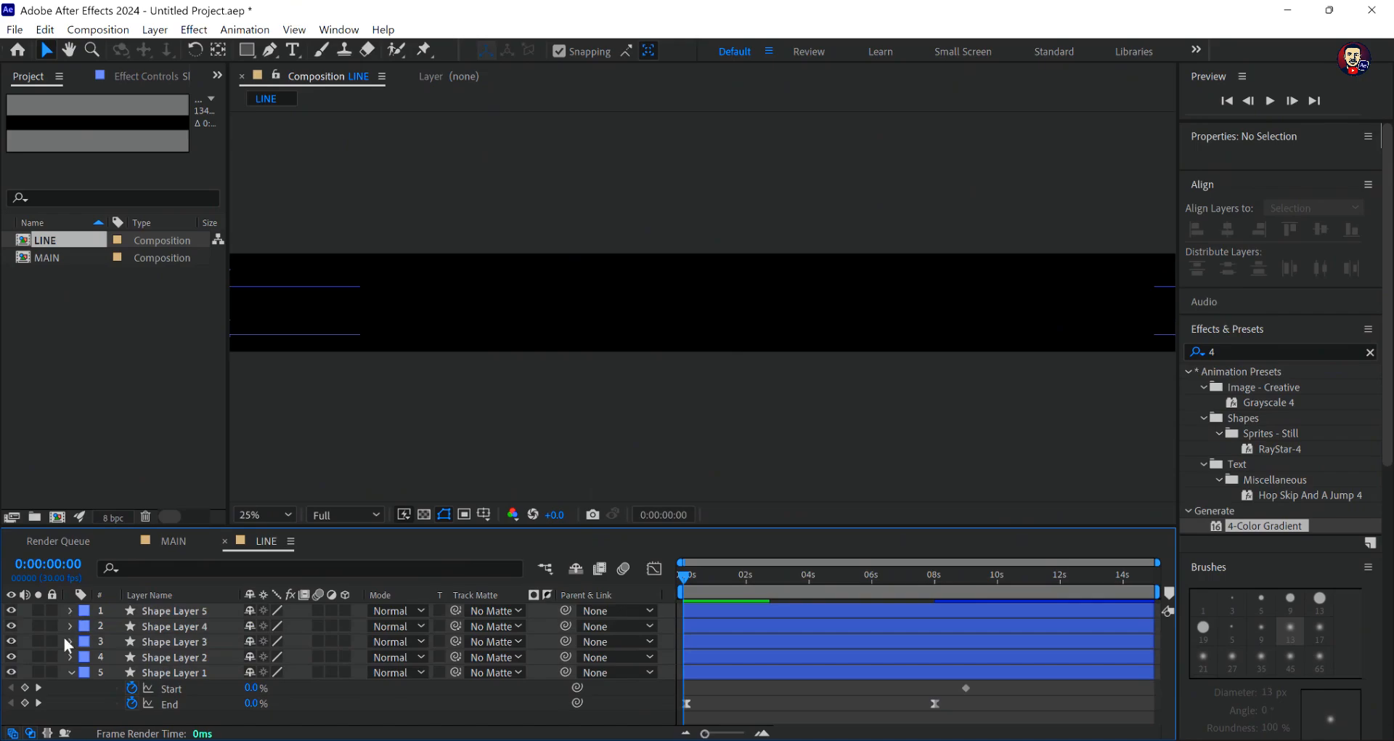
pyautogui.click(71, 672)
# - Set the stroke width of all five shape layers to 4 px and scrub the animation to 0:00:03:17
pyautogui.moveTo(424, 716); pyautogui.dragTo(119, 605)
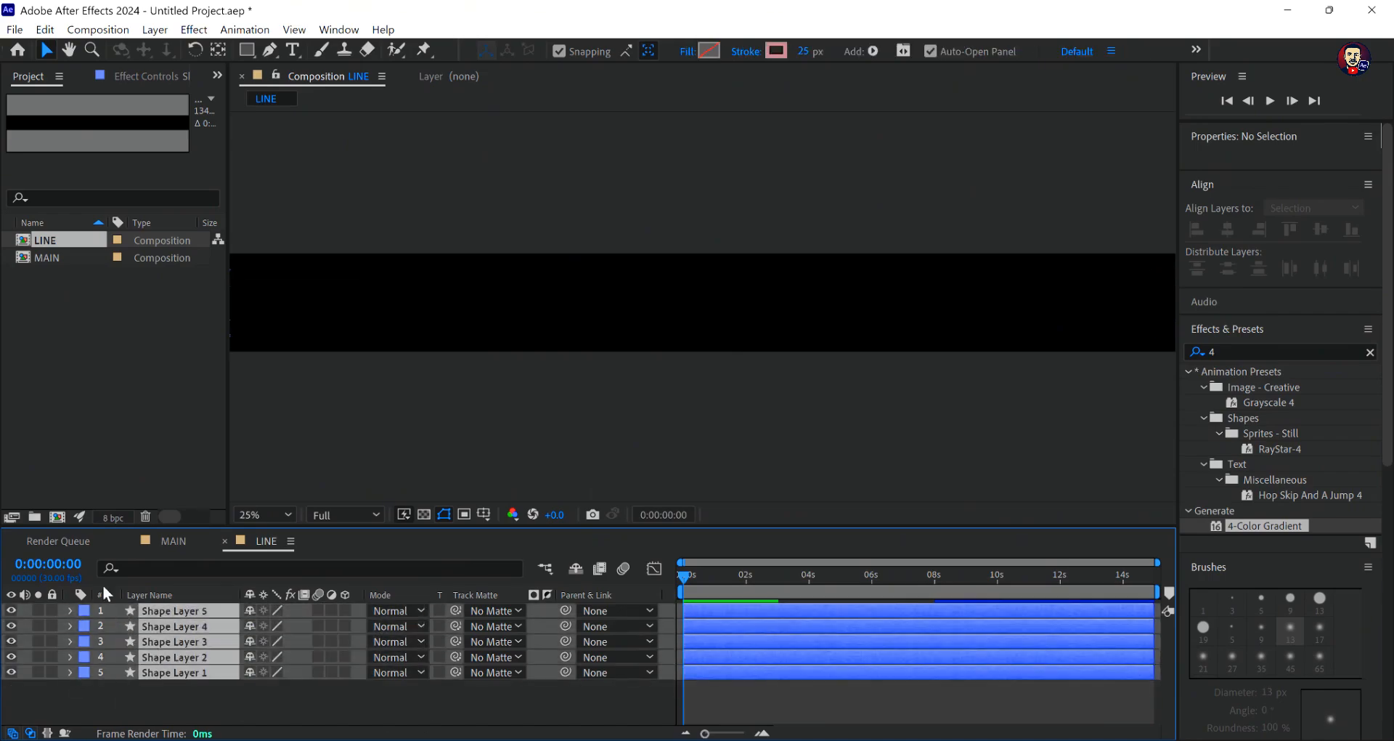
pyautogui.click(804, 52)
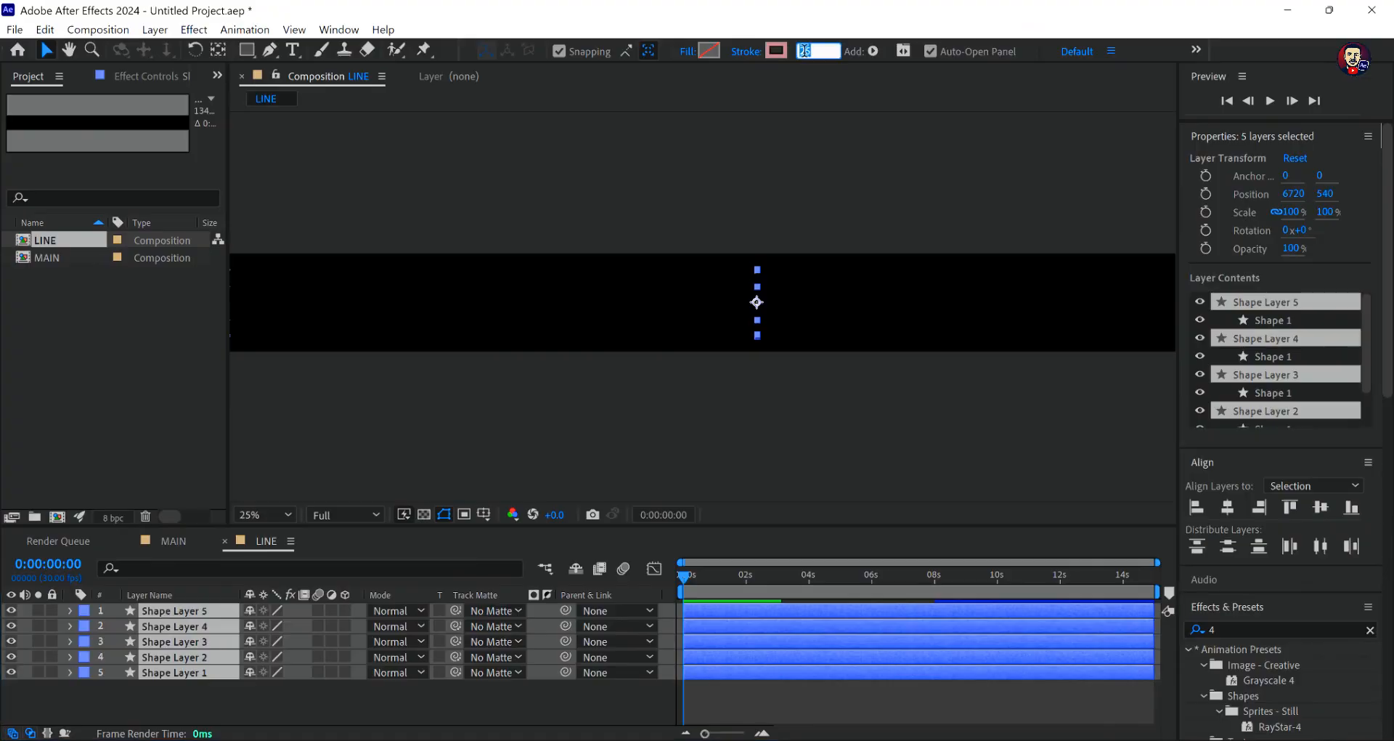
pyautogui.write('4')
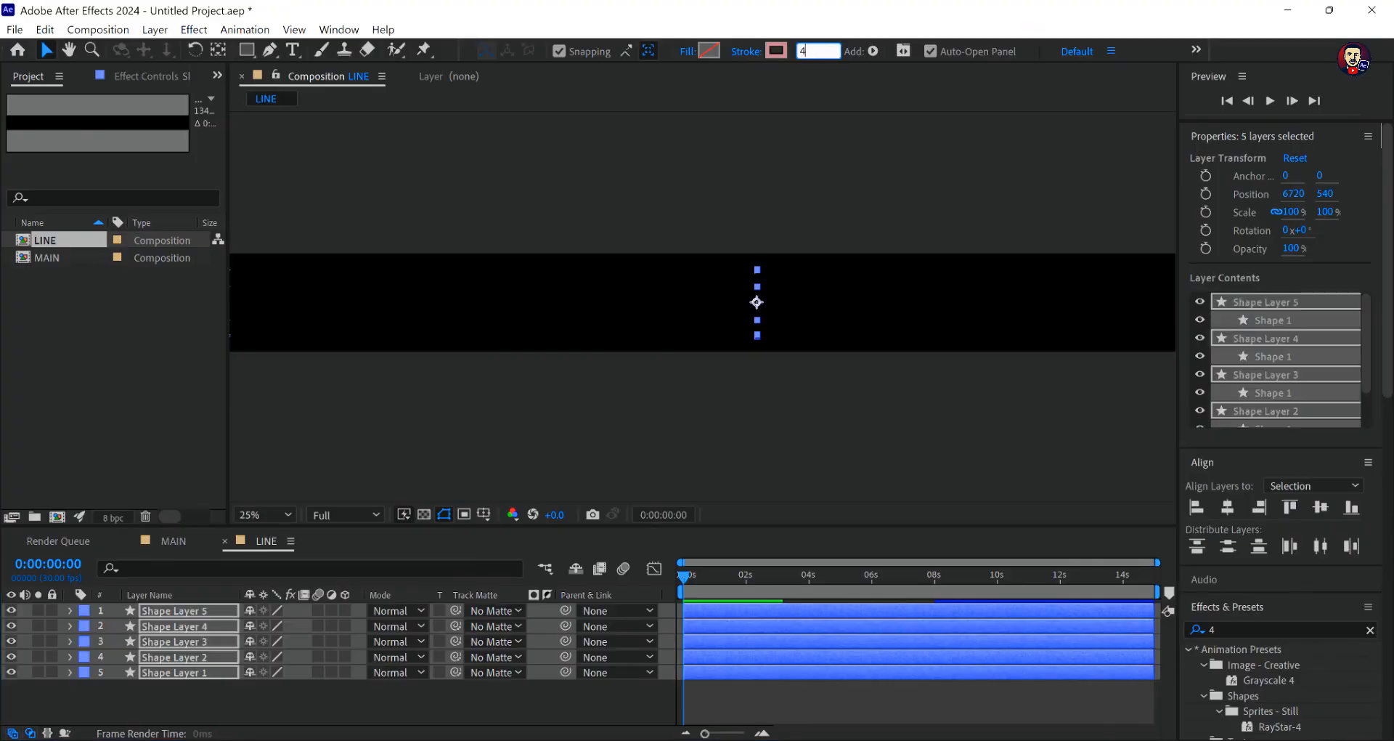
pyautogui.press('Return')
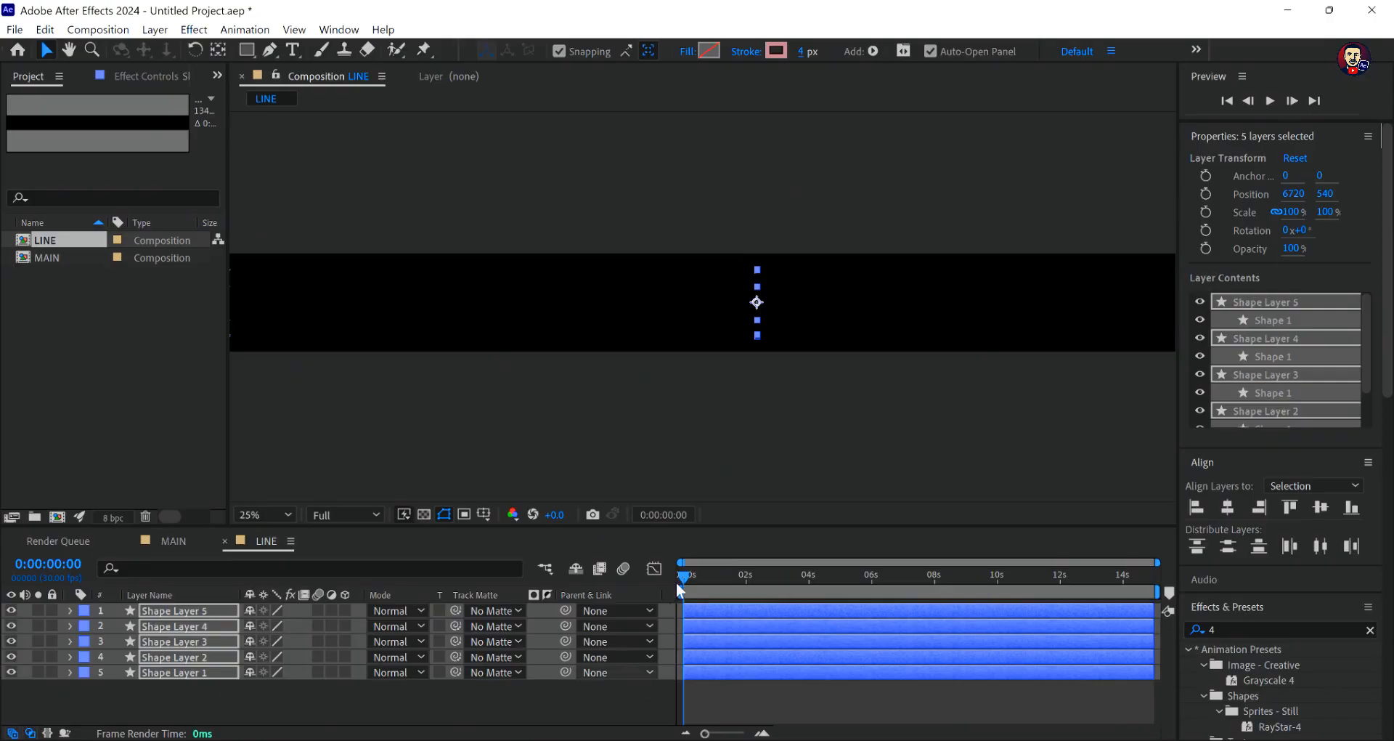
pyautogui.moveTo(690, 573); pyautogui.dragTo(791, 593)
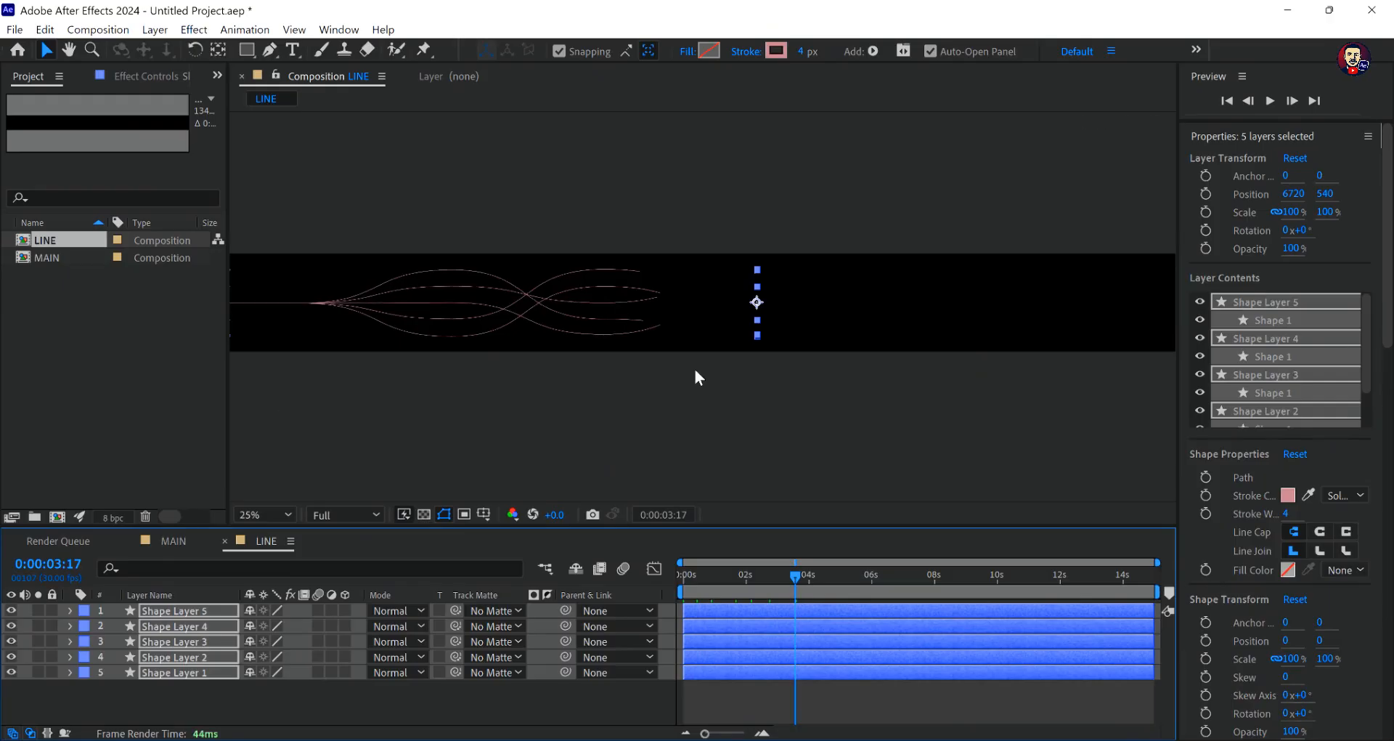
# - Deselect the shape layers and switch to the MAIN composition's timeline
pyautogui.click(517, 695)
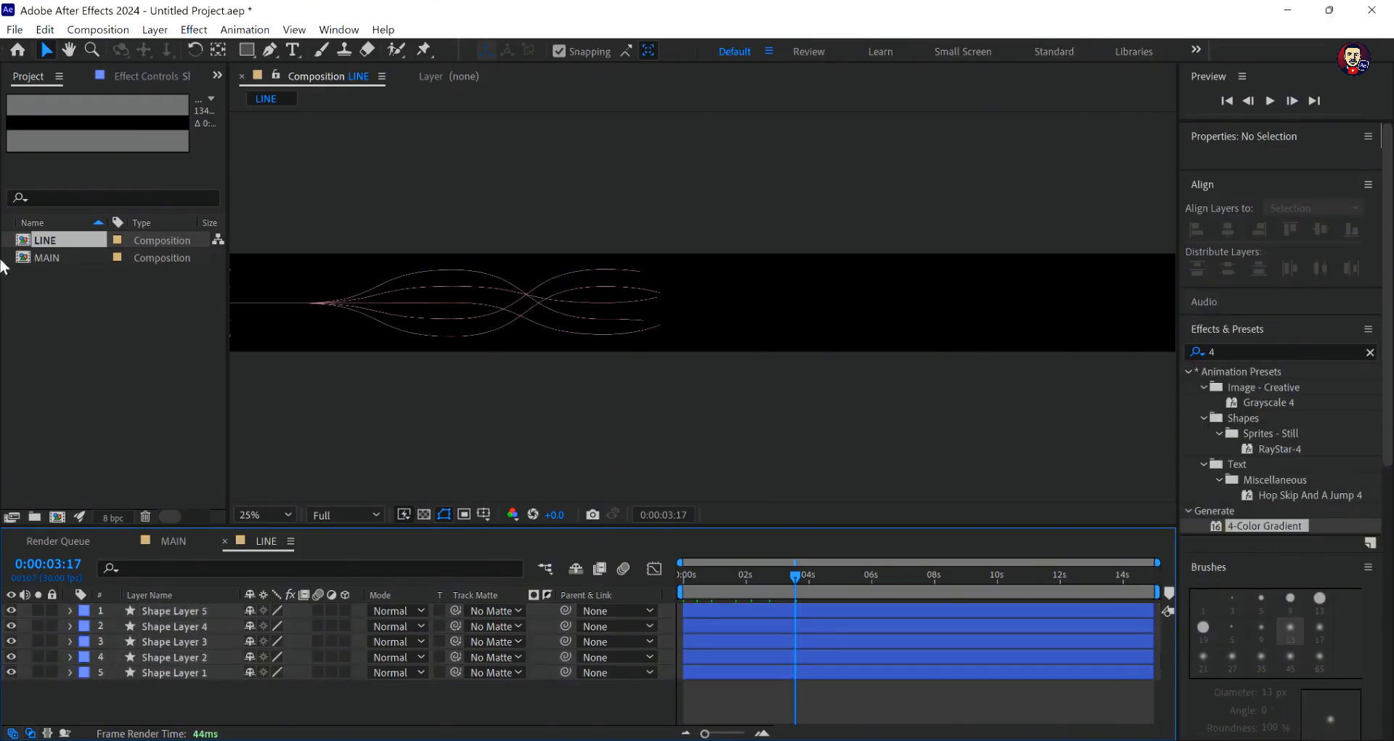
pyautogui.click(52, 255)
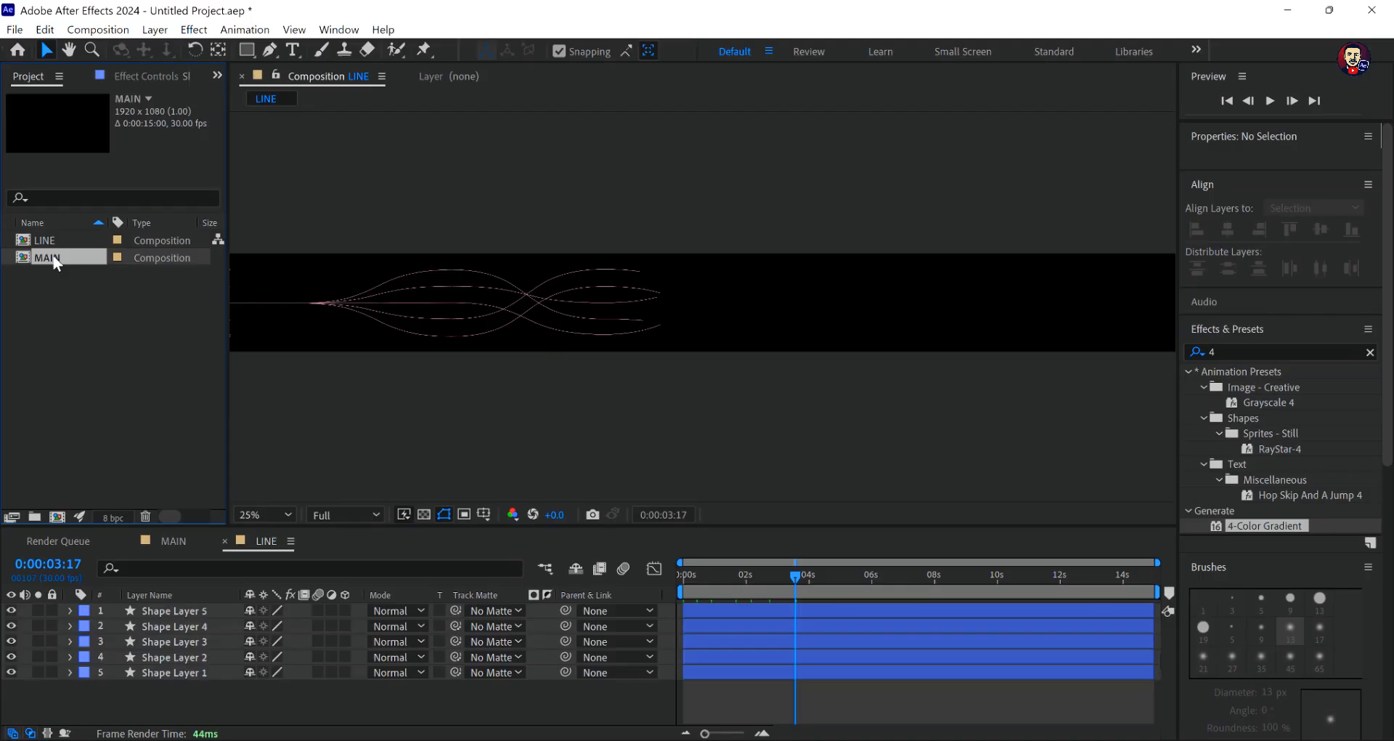
pyautogui.click(158, 541)
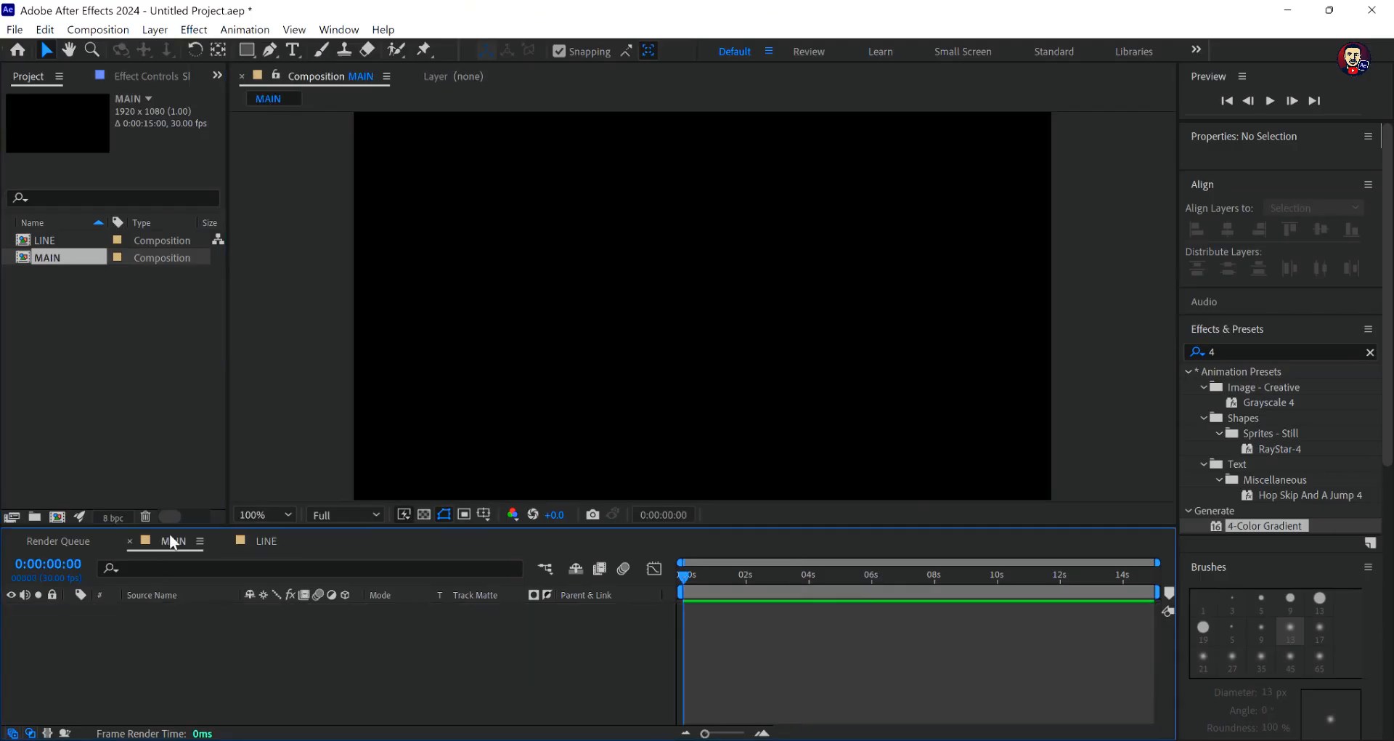
# - Add the LINE composition as a layer in MAIN and create a white 1920 x 1080 px solid
pyautogui.moveTo(49, 245); pyautogui.dragTo(246, 628)
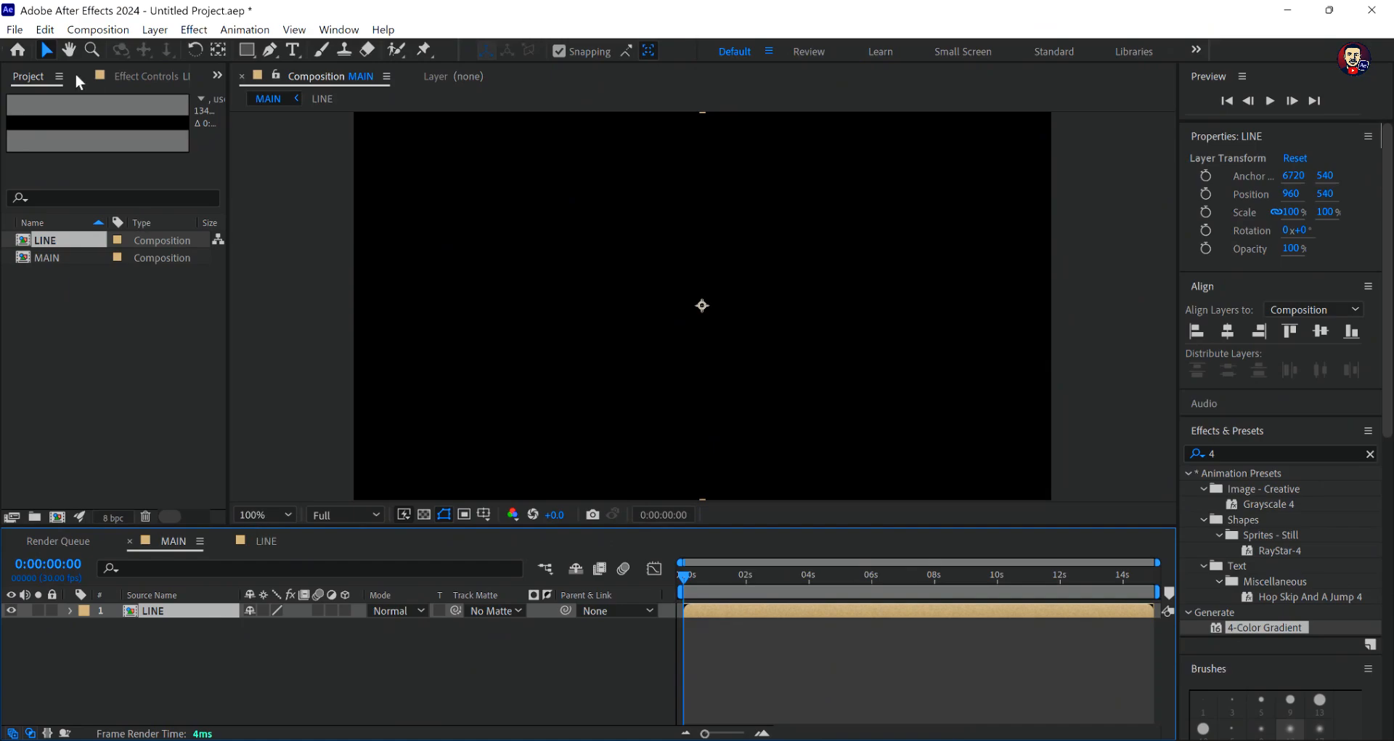
pyautogui.click(155, 30)
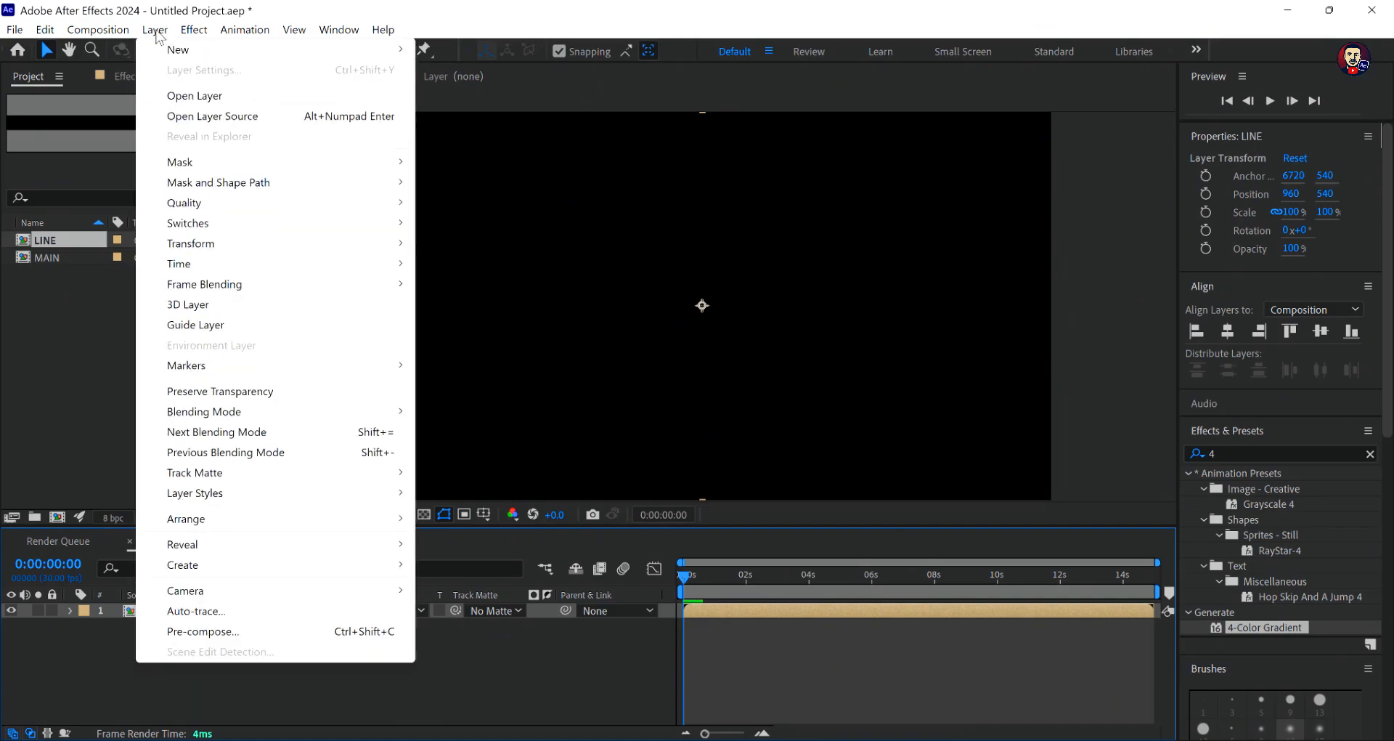
pyautogui.moveTo(229, 52)
pyautogui.click(458, 69)
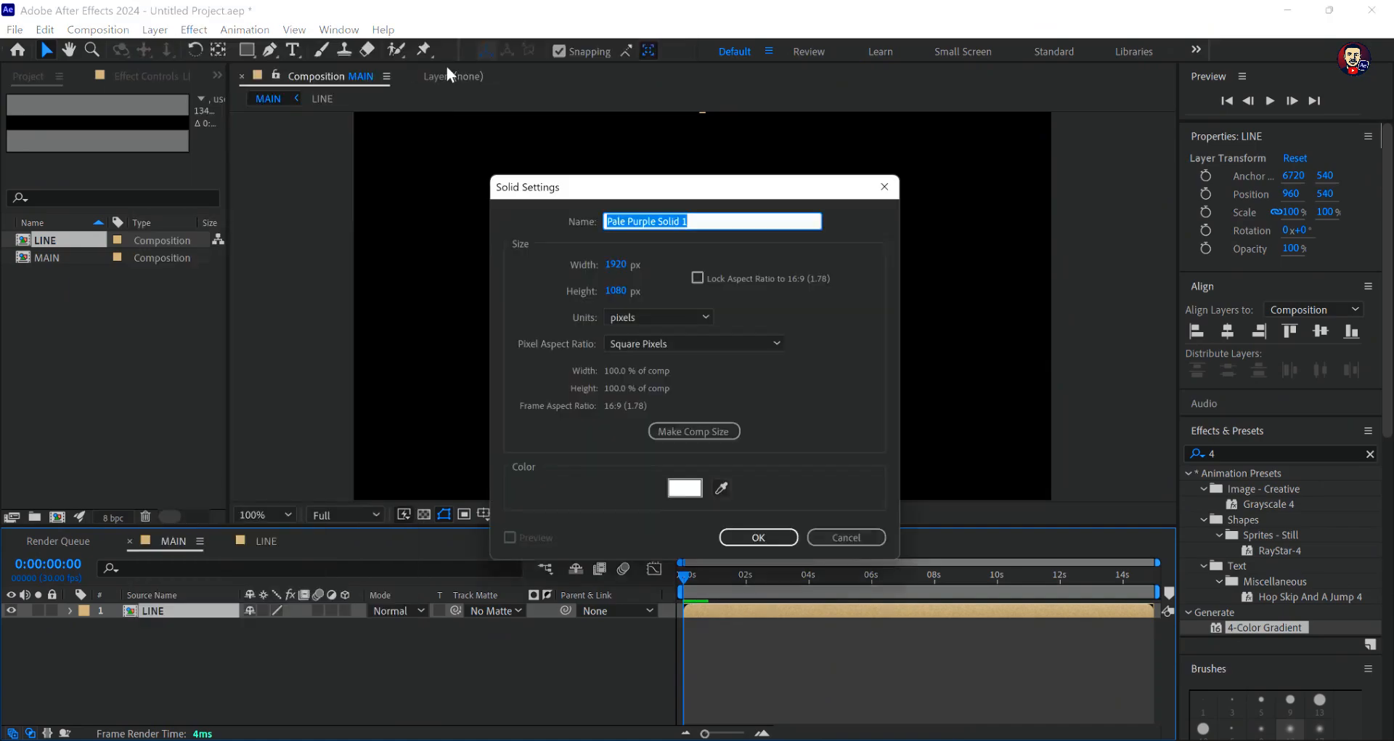
pyautogui.click(763, 543)
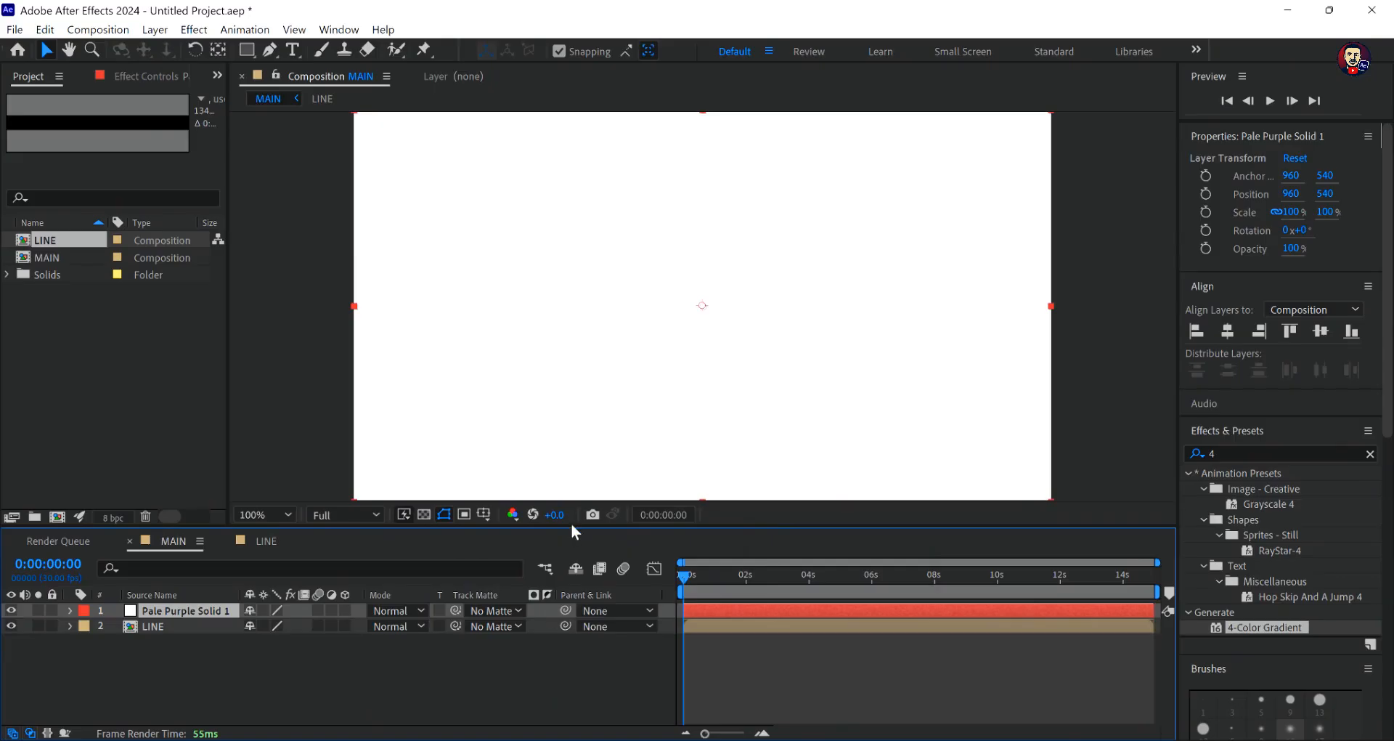
# - Place the white solid beneath the LINE layer and scrub the animation to 0:00:04:25
pyautogui.moveTo(686, 585); pyautogui.dragTo(733, 599)
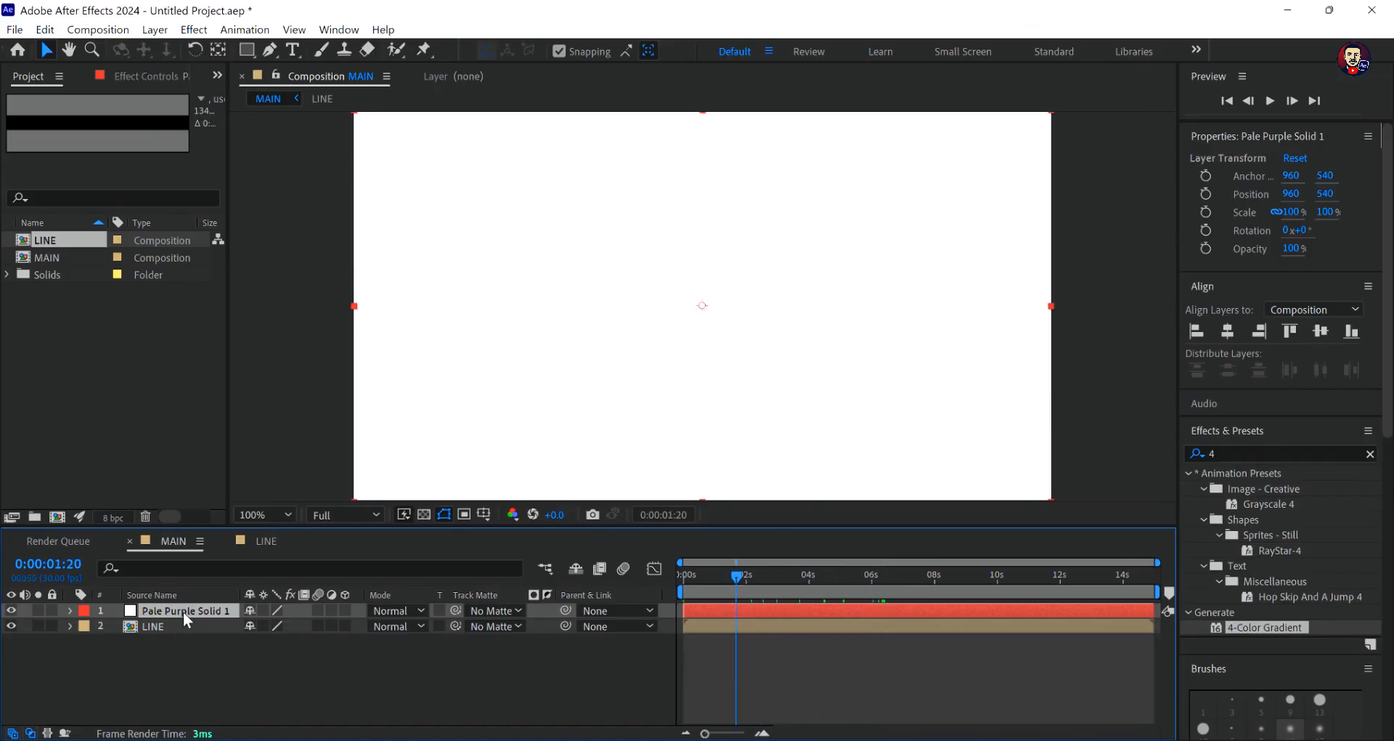
pyautogui.moveTo(183, 612); pyautogui.dragTo(163, 639)
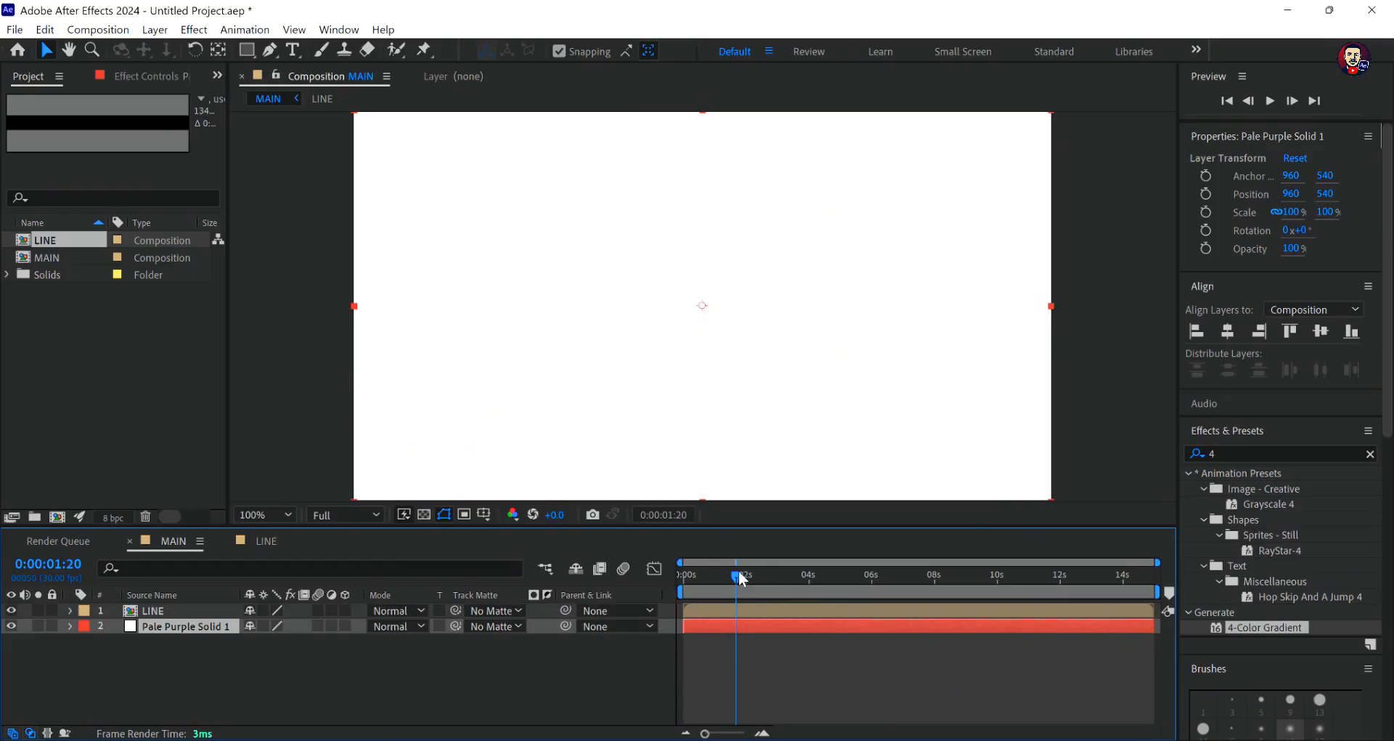
pyautogui.moveTo(725, 574)
pyautogui.mouseDown()
pyautogui.moveTo(682, 586)
pyautogui.moveTo(860, 591)
pyautogui.moveTo(797, 586)
pyautogui.moveTo(834, 584)
pyautogui.mouseUp()
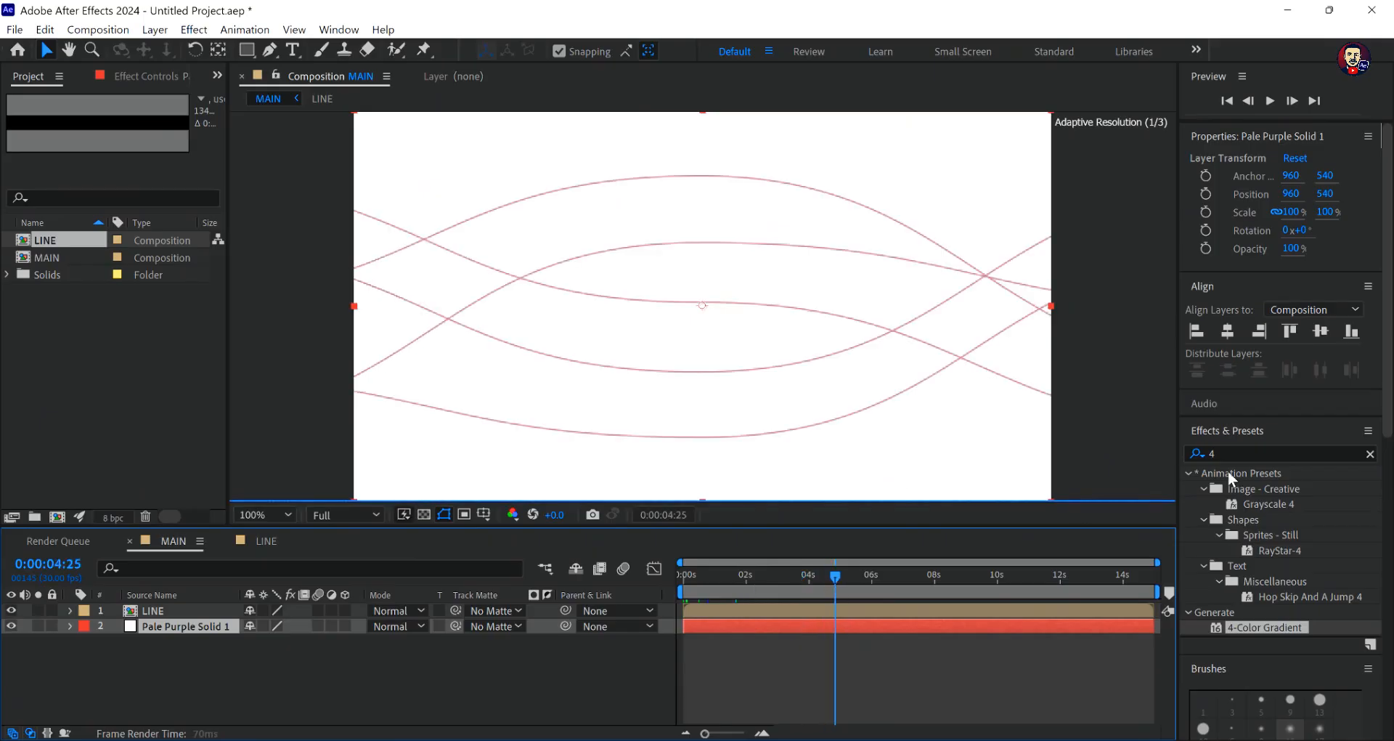
# - Apply the Fill effect to the LINE layer and set its fill colour to black
pyautogui.click(1220, 450)
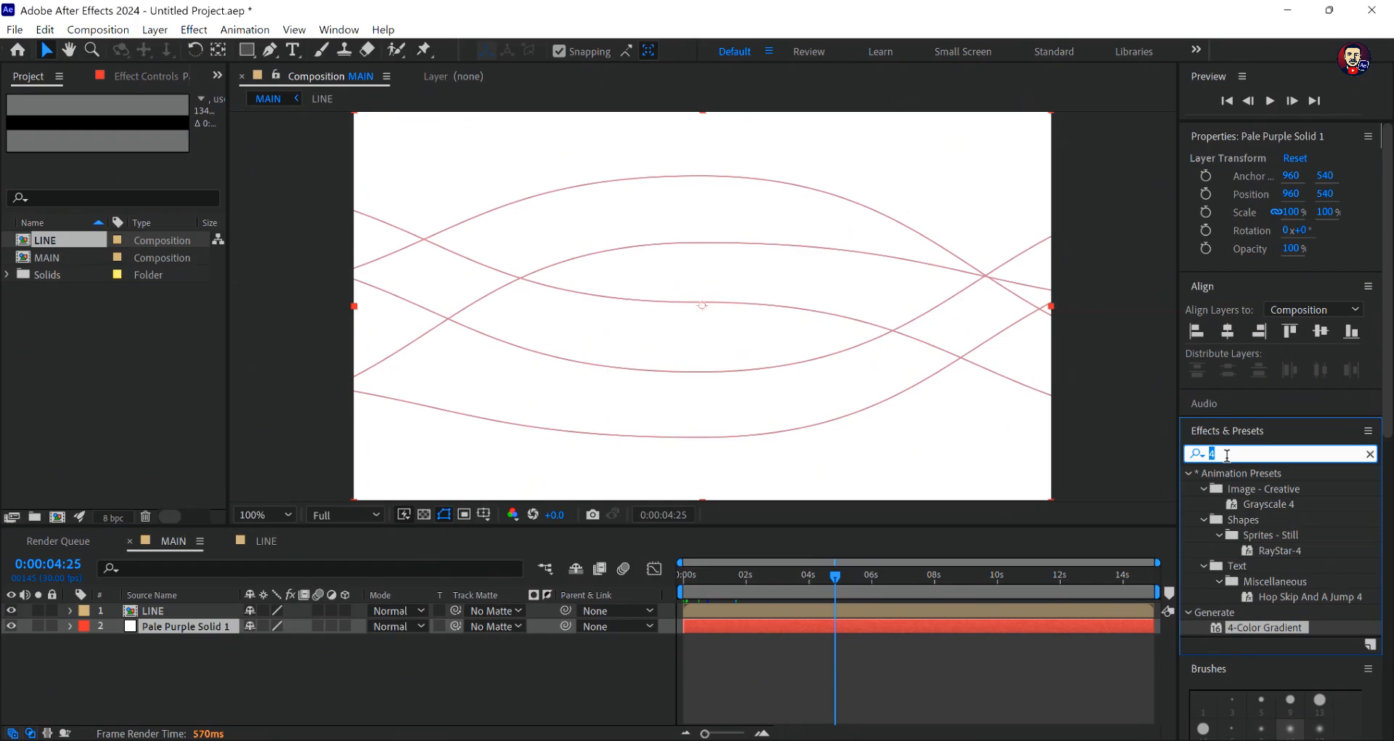
pyautogui.click(1370, 453)
pyautogui.write('fill')
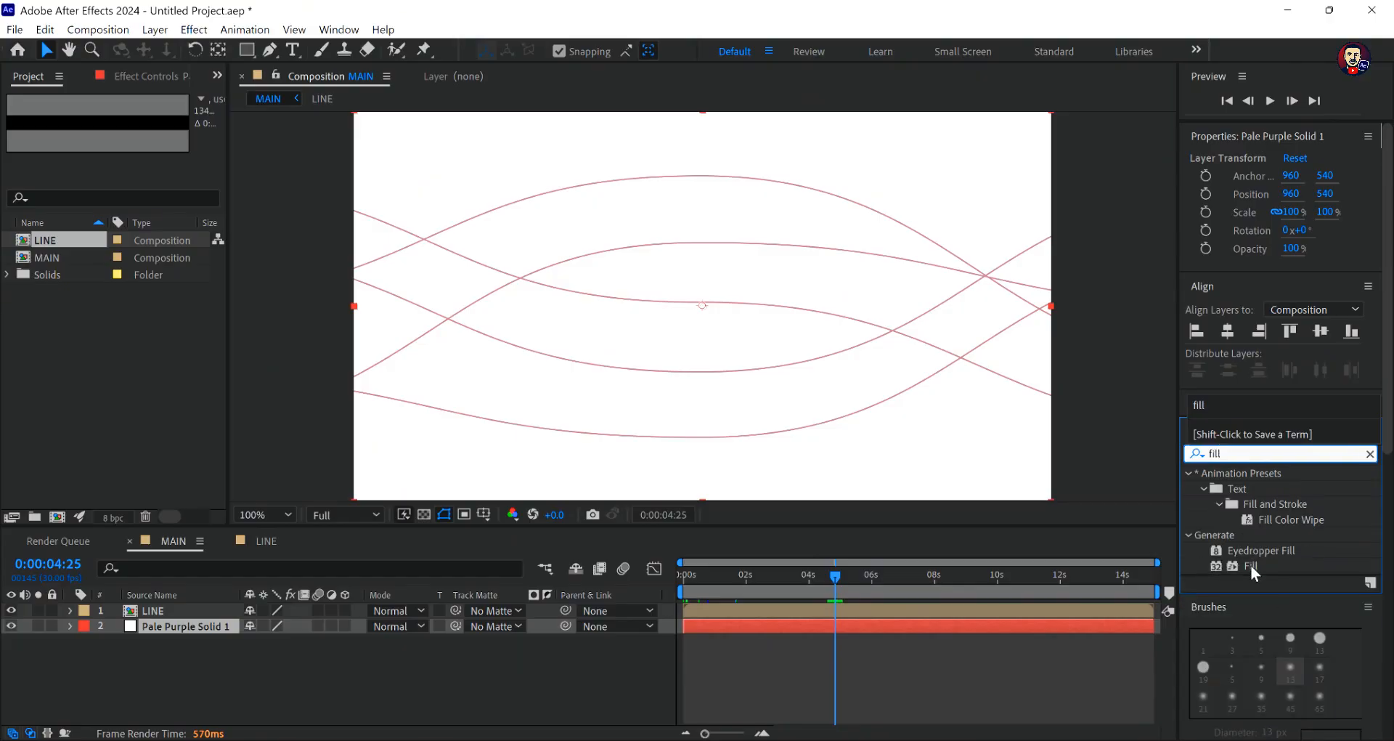
pyautogui.moveTo(1251, 565); pyautogui.dragTo(648, 268)
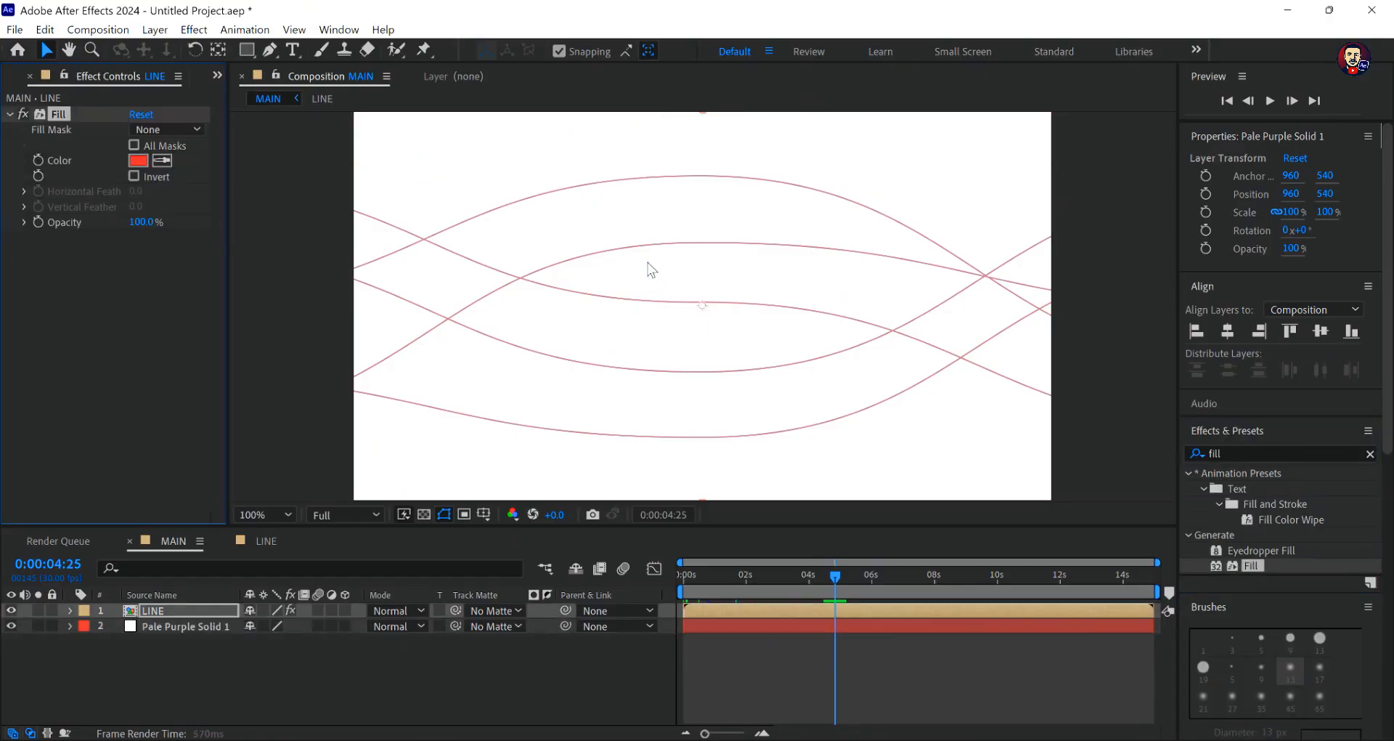
pyautogui.click(138, 159)
pyautogui.moveTo(639, 488); pyautogui.dragTo(691, 493)
pyautogui.click(878, 266)
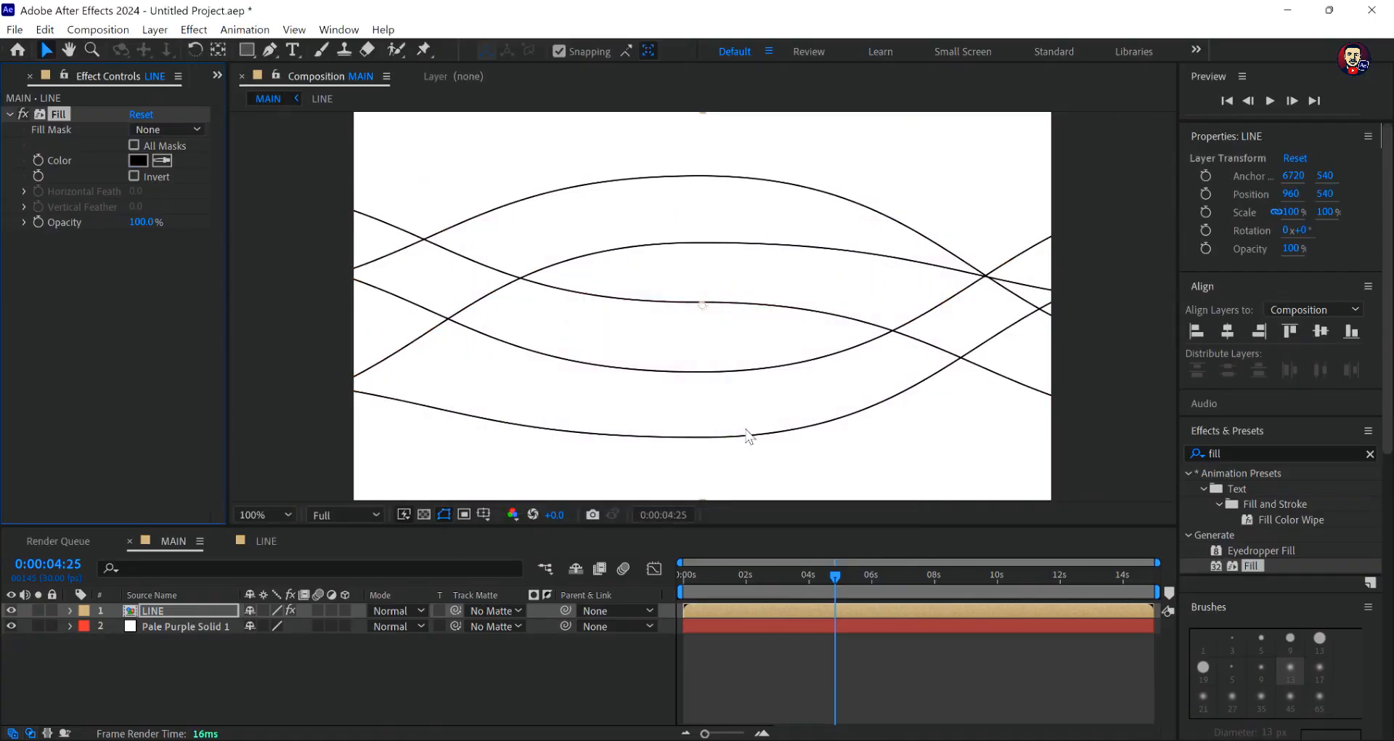
pyautogui.click(743, 668)
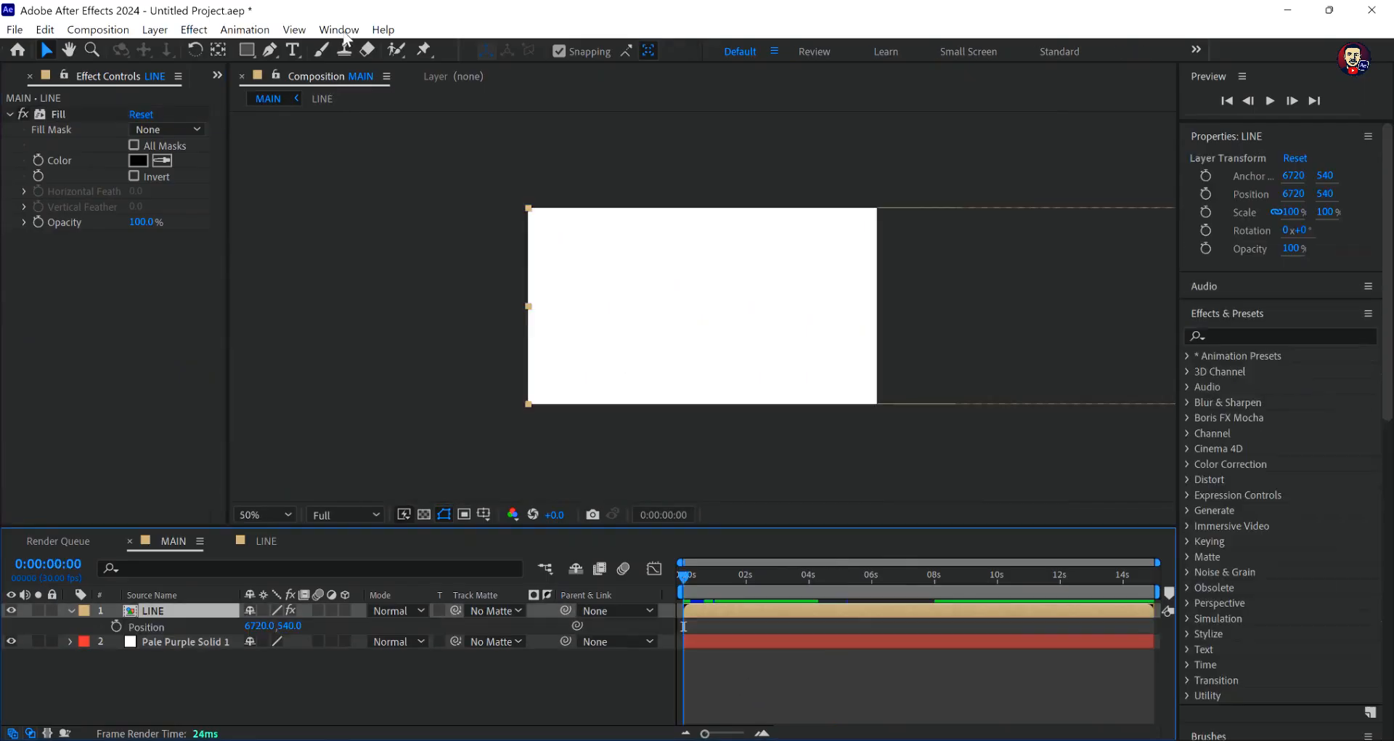
# - Bring up the Align options and set a Position keyframe on the LINE layer at 0:00:00:00
pyautogui.click(339, 29)
pyautogui.click(417, 104)
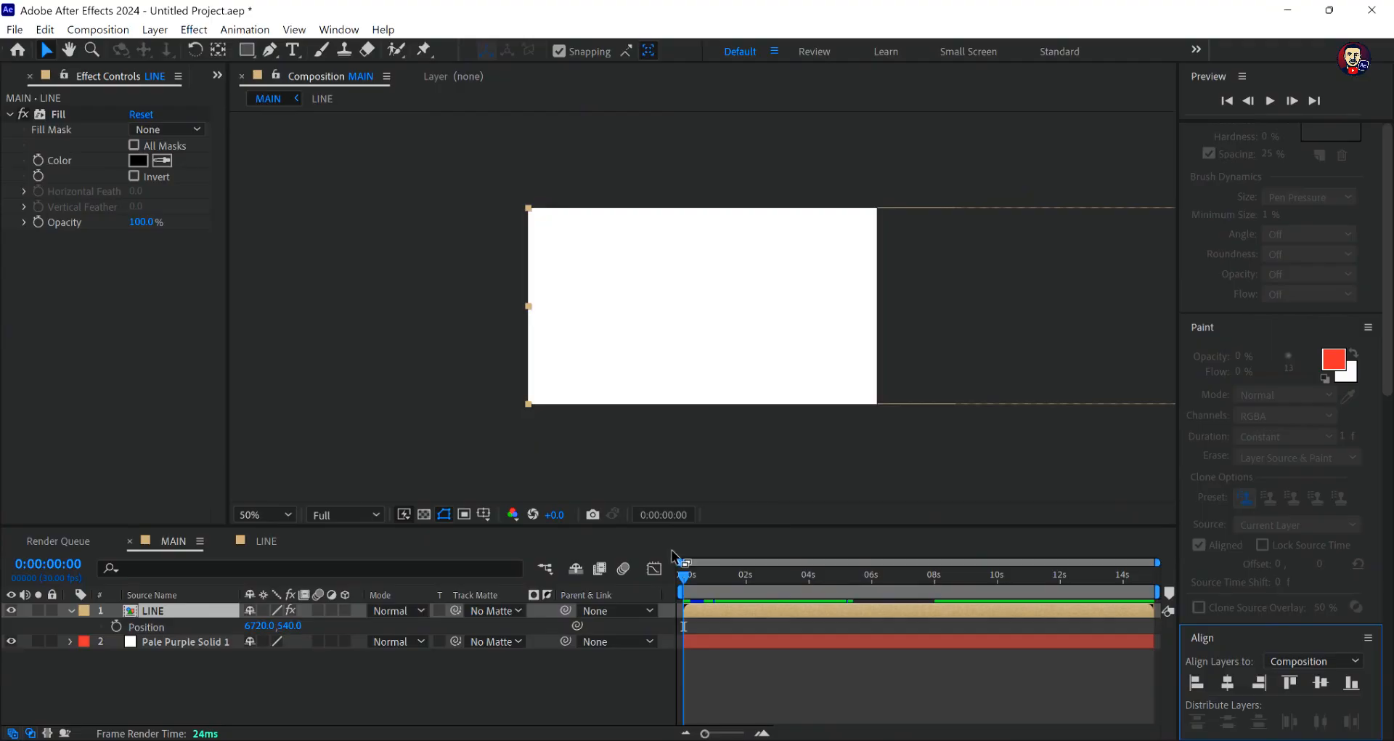
pyautogui.moveTo(686, 573)
pyautogui.mouseDown()
pyautogui.moveTo(935, 575)
pyautogui.moveTo(667, 589)
pyautogui.mouseUp()
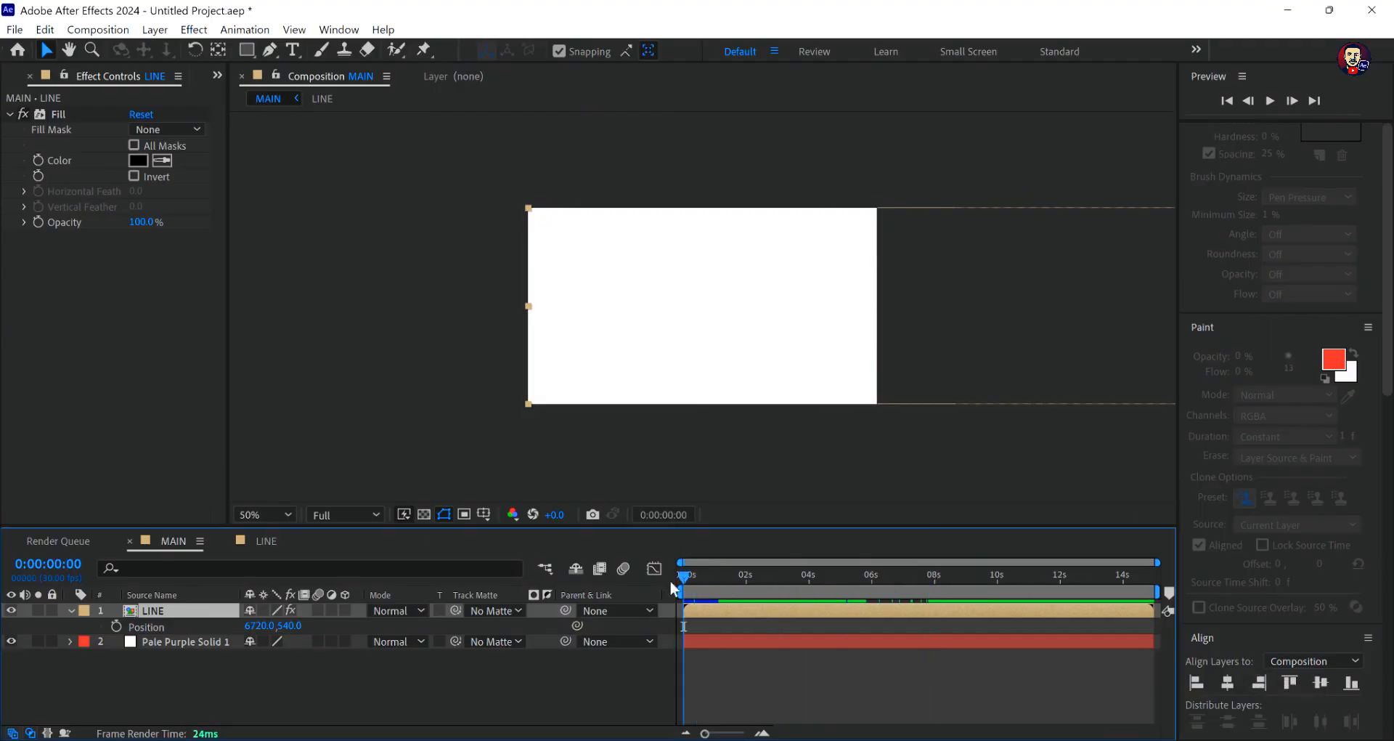
pyautogui.click(115, 625)
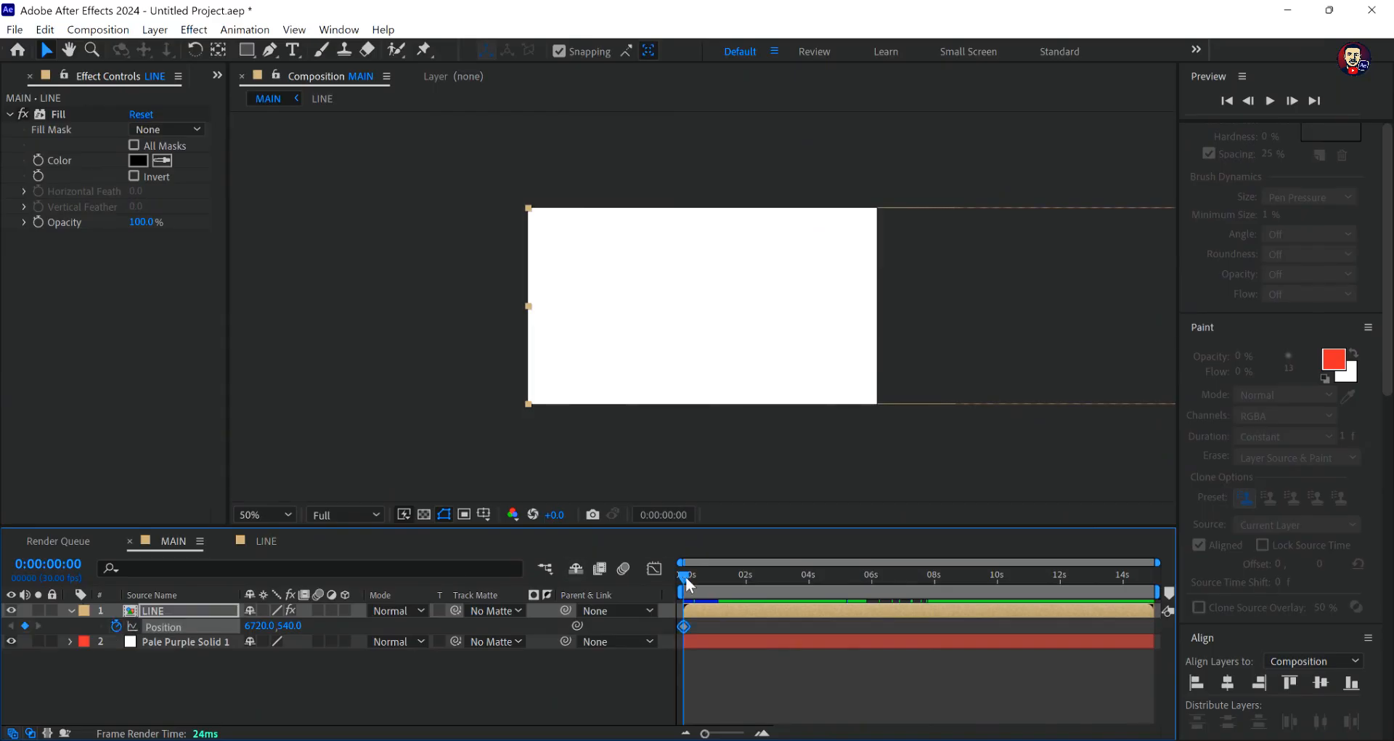
# - At 0:00:08:00, align the LINE layer's right edge to the composition, then return to 0:00:00:00
pyautogui.moveTo(685, 577); pyautogui.dragTo(935, 600)
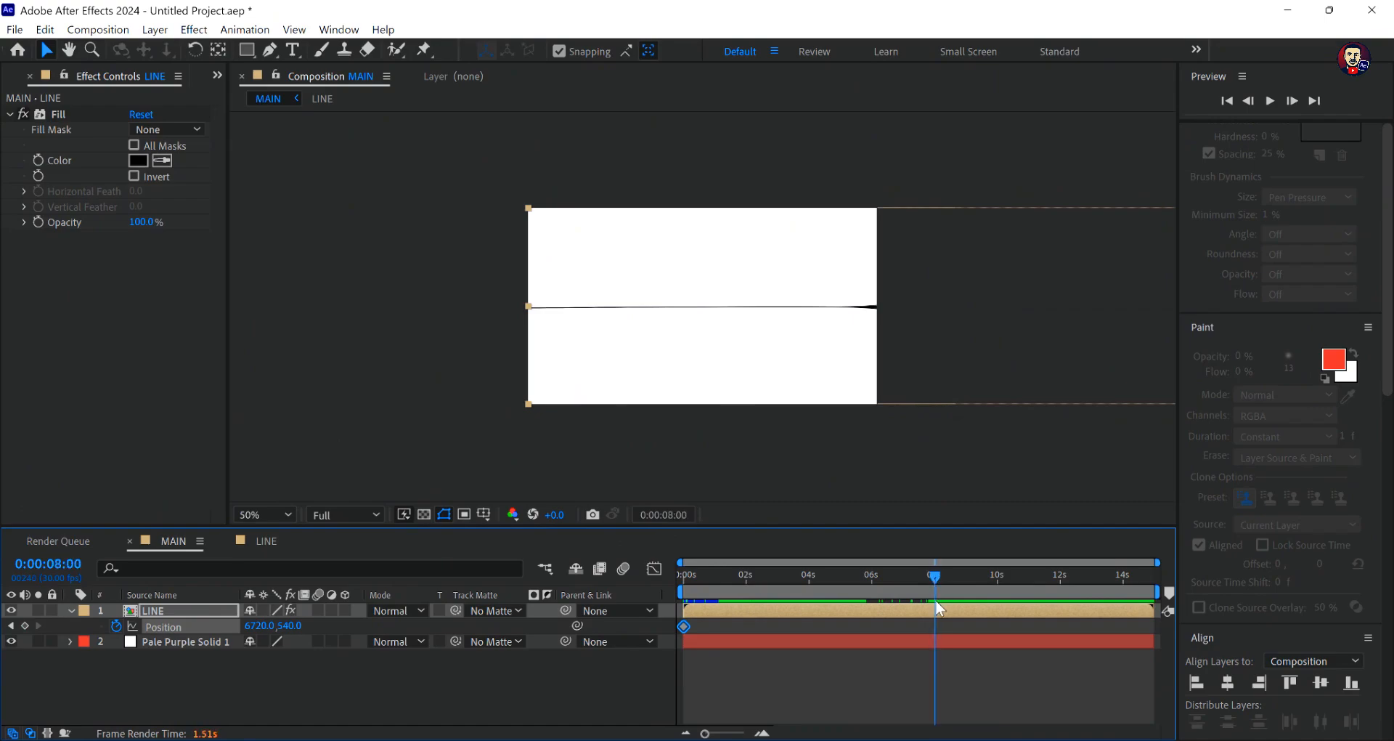
pyautogui.click(1260, 683)
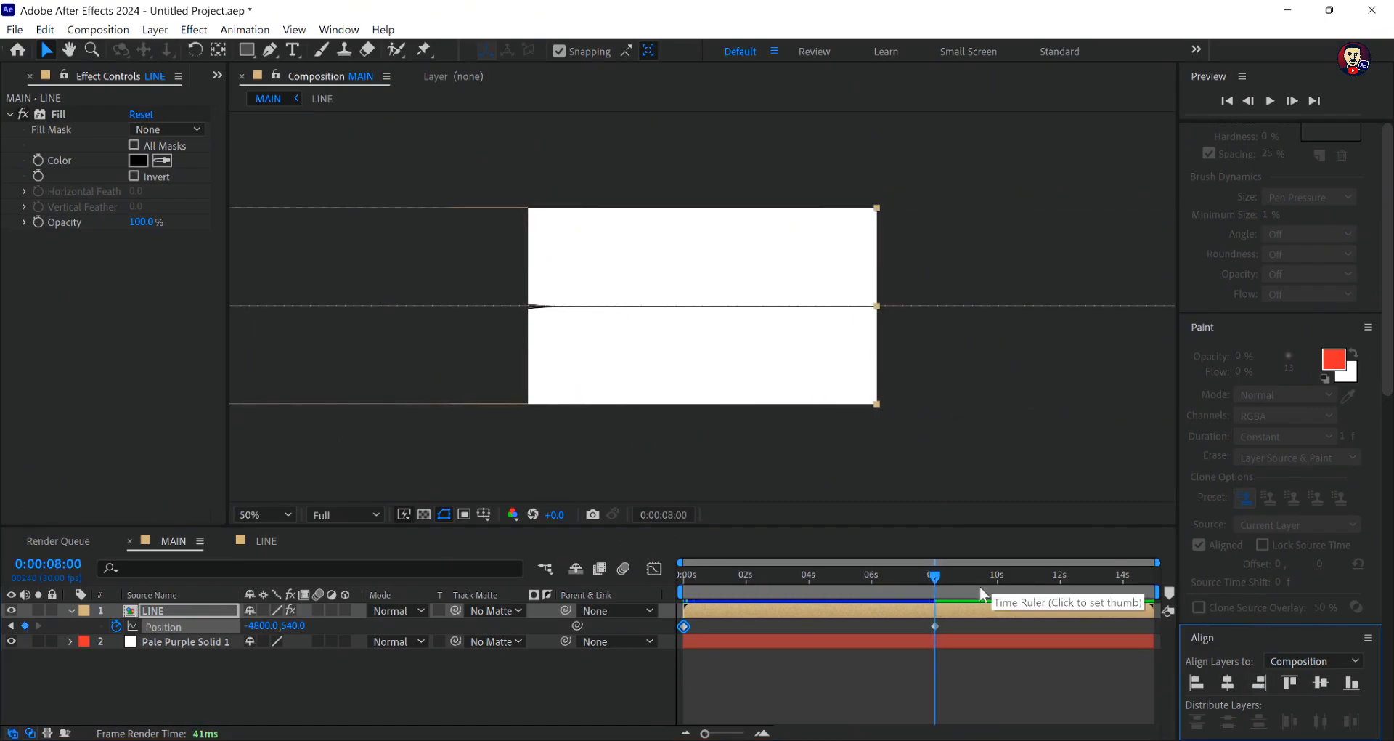
pyautogui.click(935, 578)
pyautogui.moveTo(935, 575); pyautogui.dragTo(642, 594)
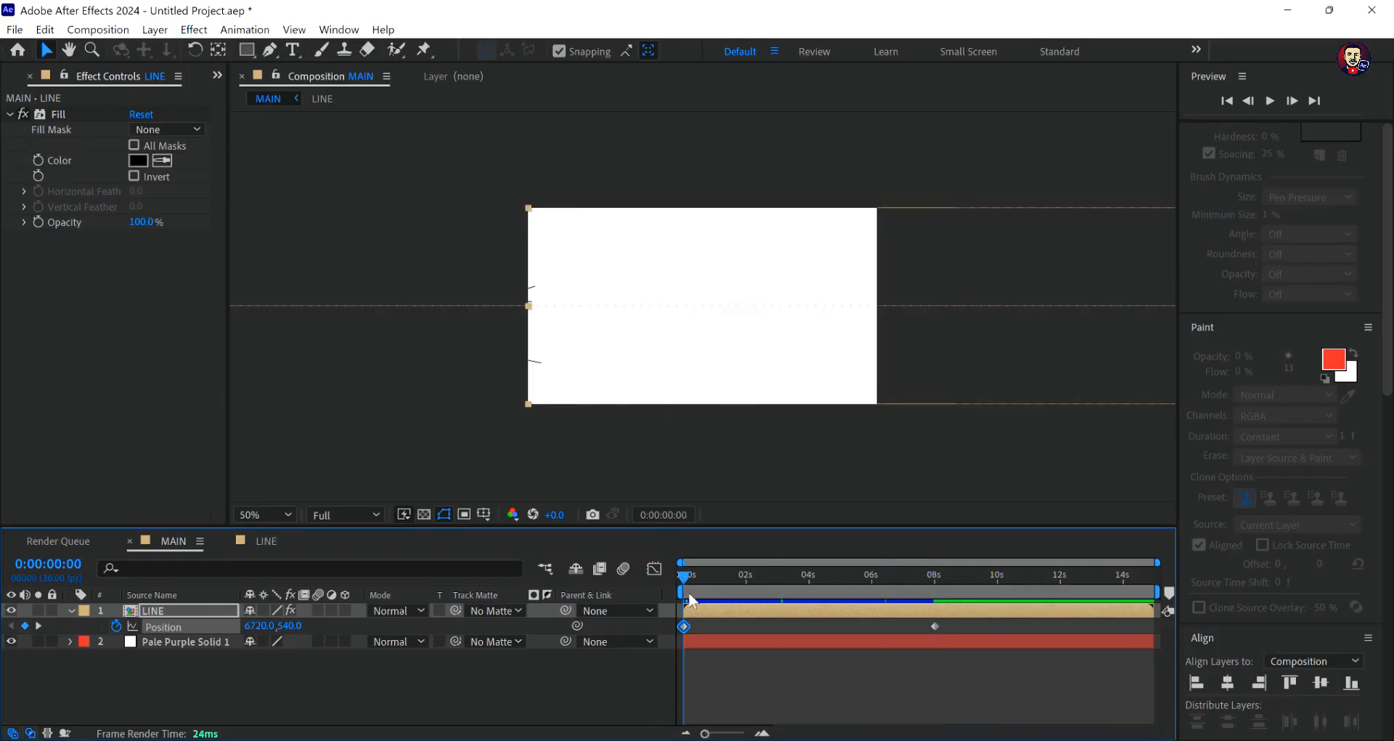
# - Apply Easy Ease to both Position keyframes of the LINE layer
pyautogui.moveTo(876, 629); pyautogui.dragTo(682, 623)
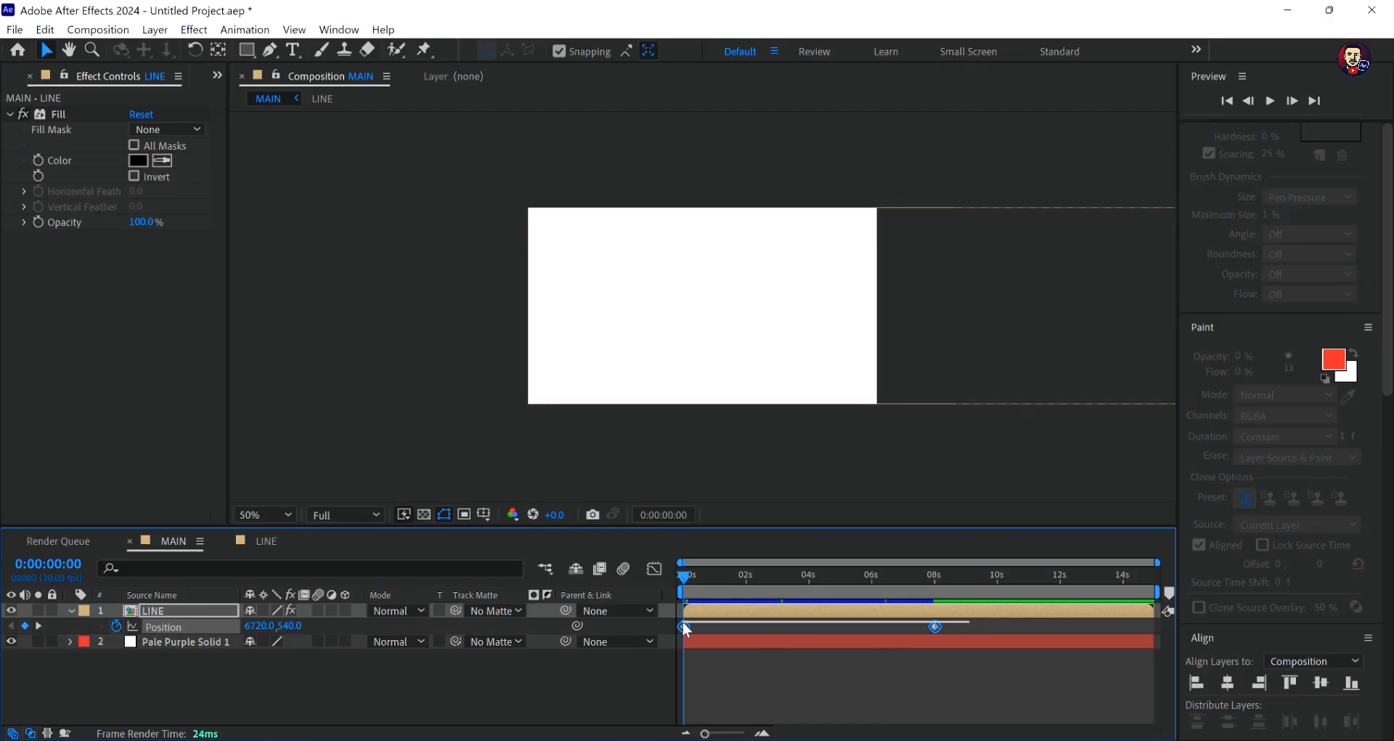
pyautogui.rightClick(934, 628)
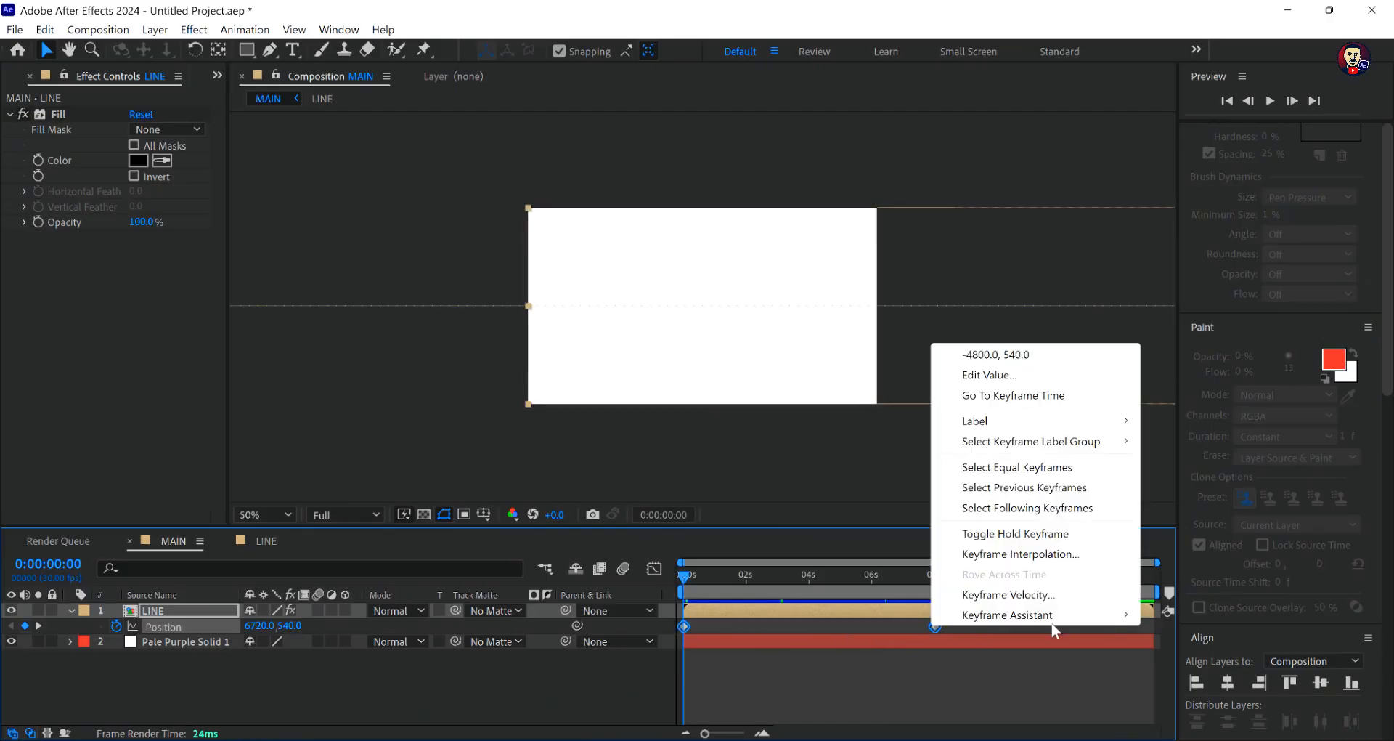
pyautogui.moveTo(1056, 626)
pyautogui.click(838, 497)
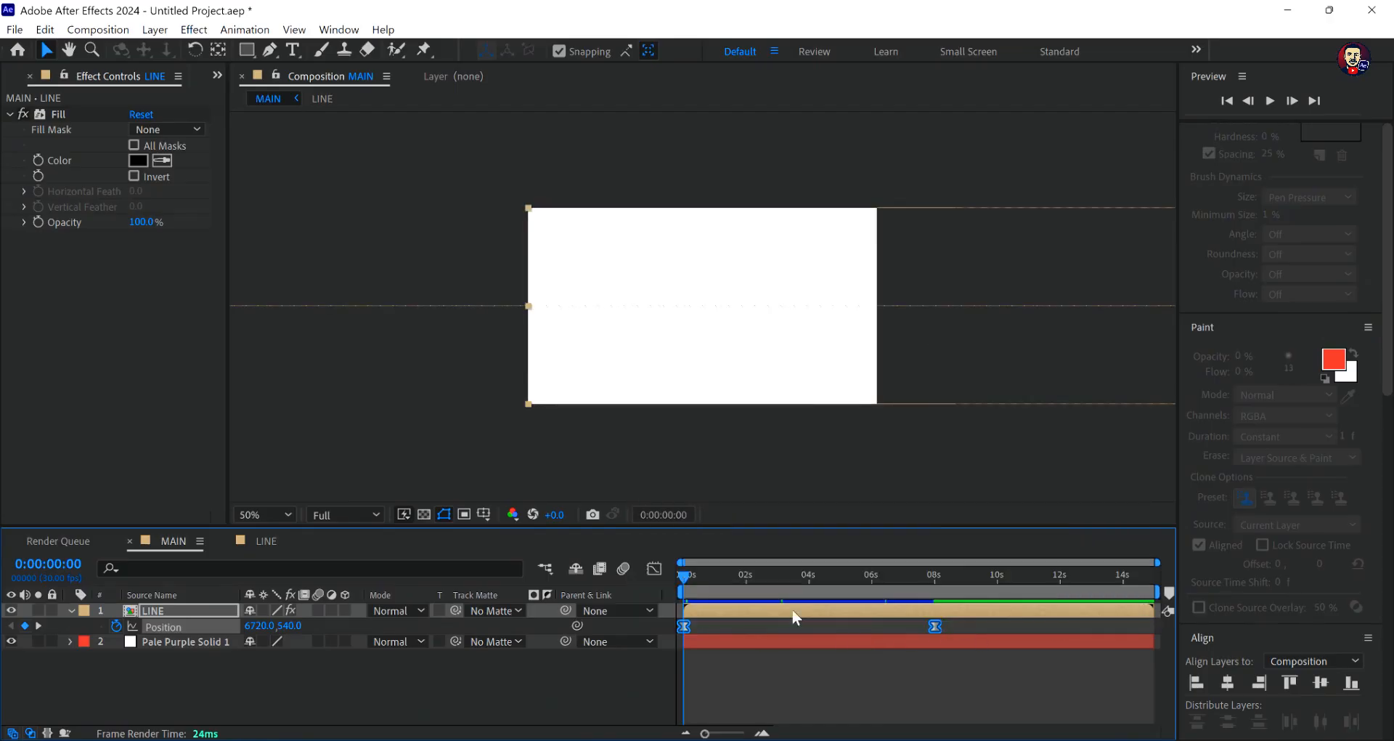
# - Fit the composition in the viewer, preview the moving lines, and scrub to 0:00:01:06
pyautogui.press('/')
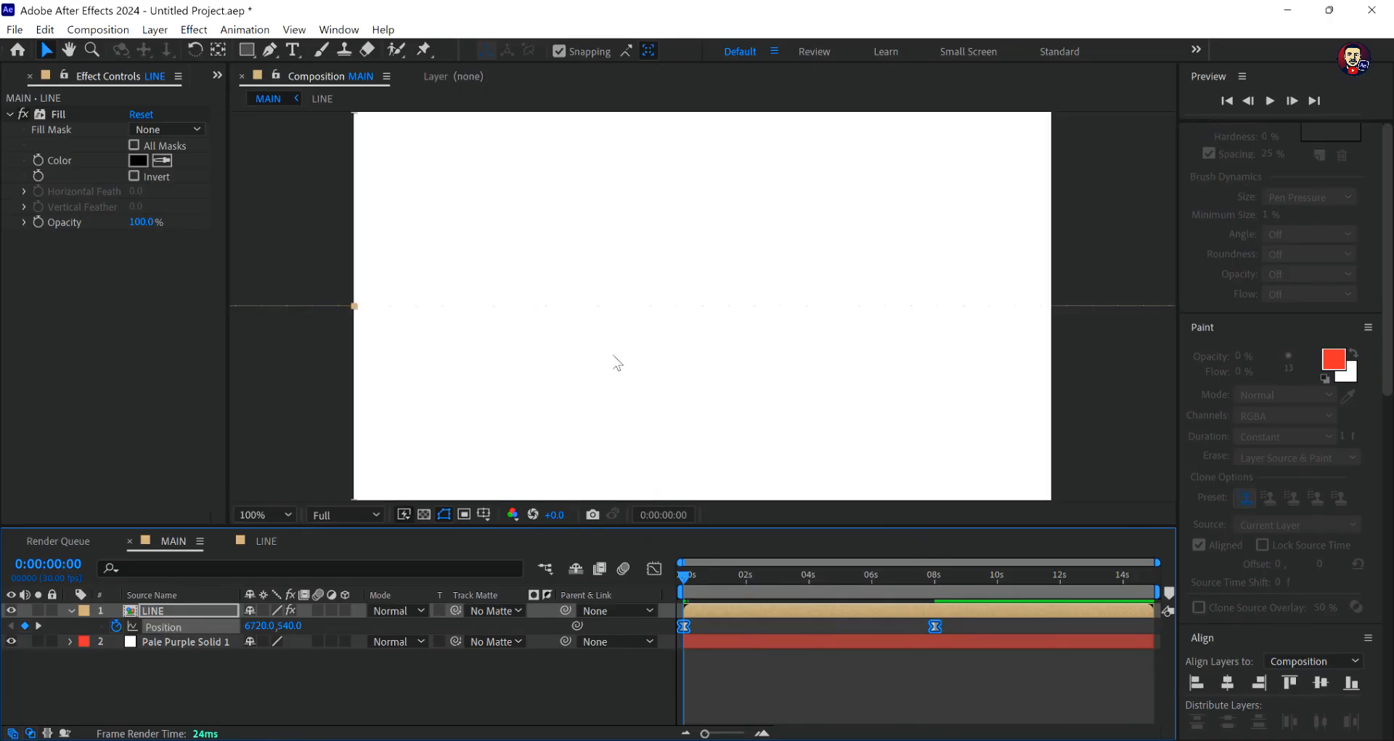
pyautogui.click(268, 515)
pyautogui.click(272, 217)
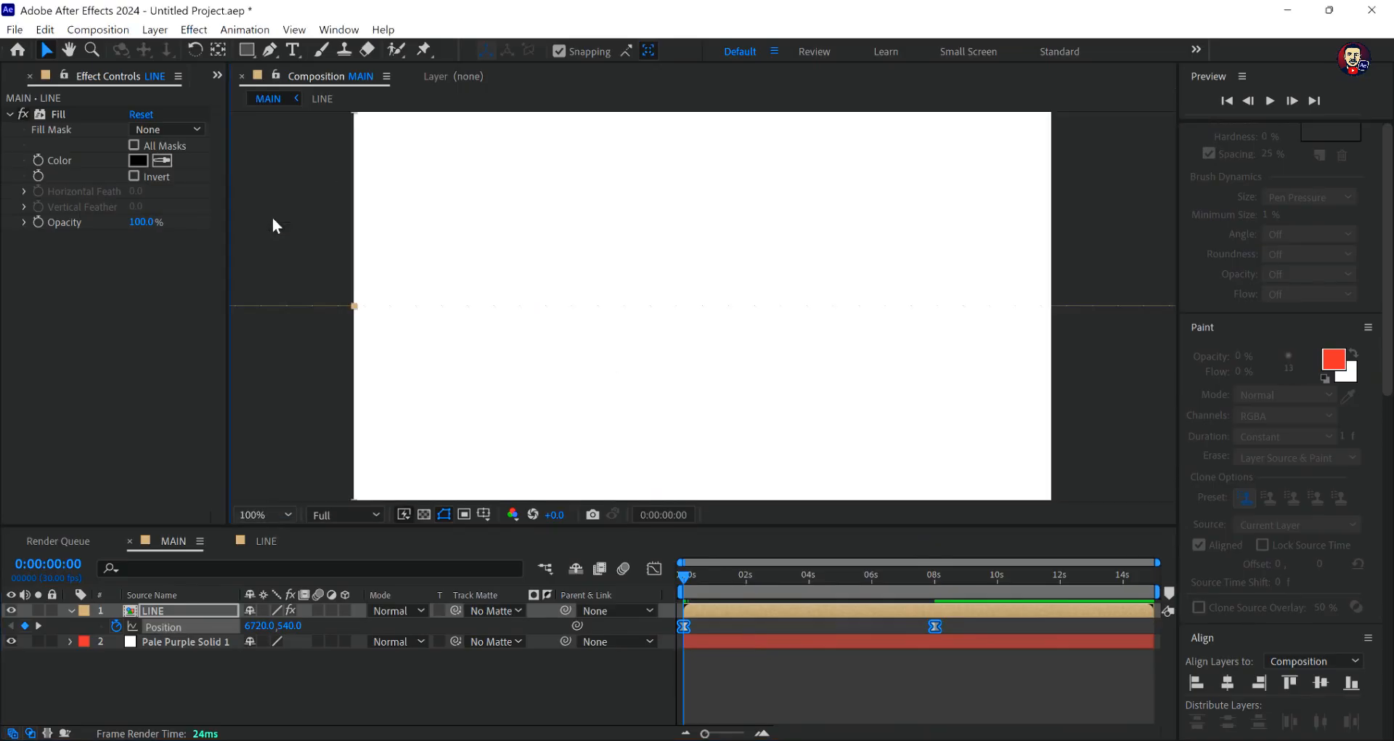
pyautogui.click(685, 577)
pyautogui.click(729, 642)
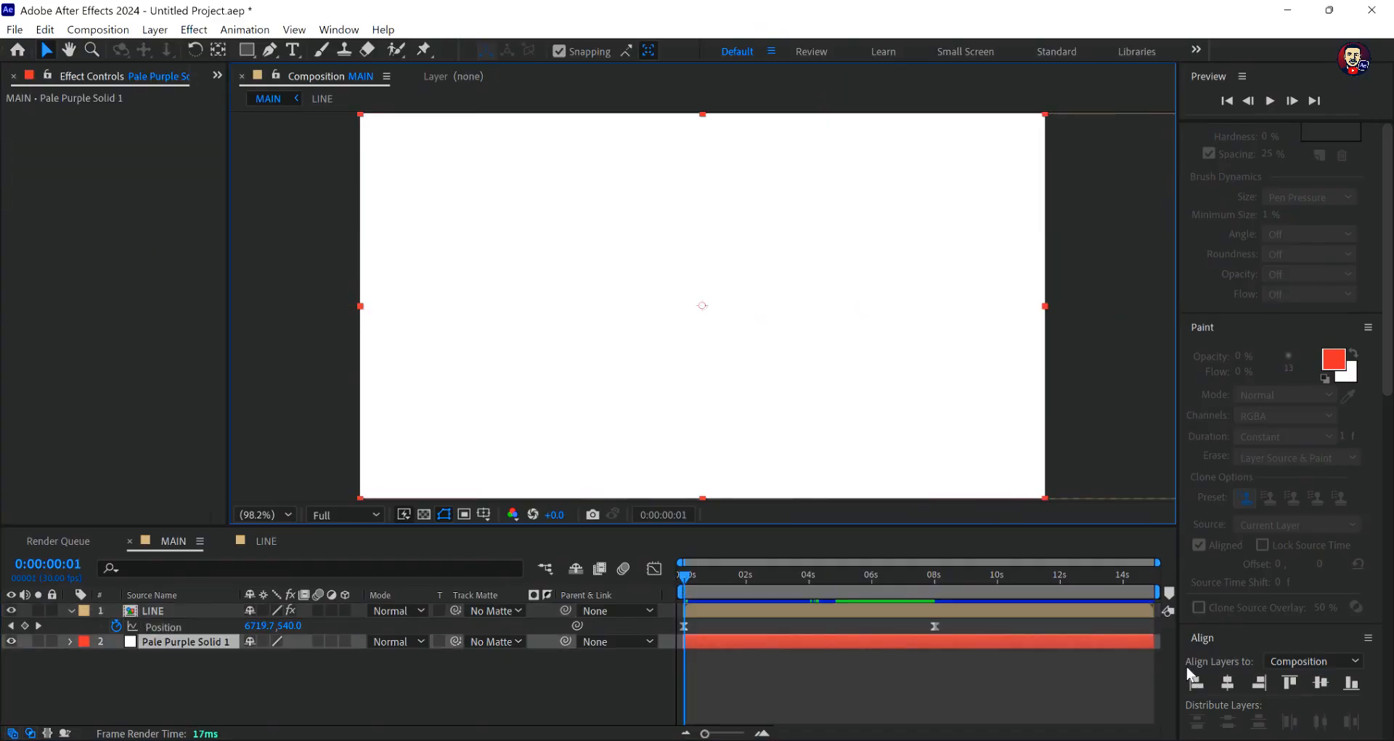
pyautogui.press('space')
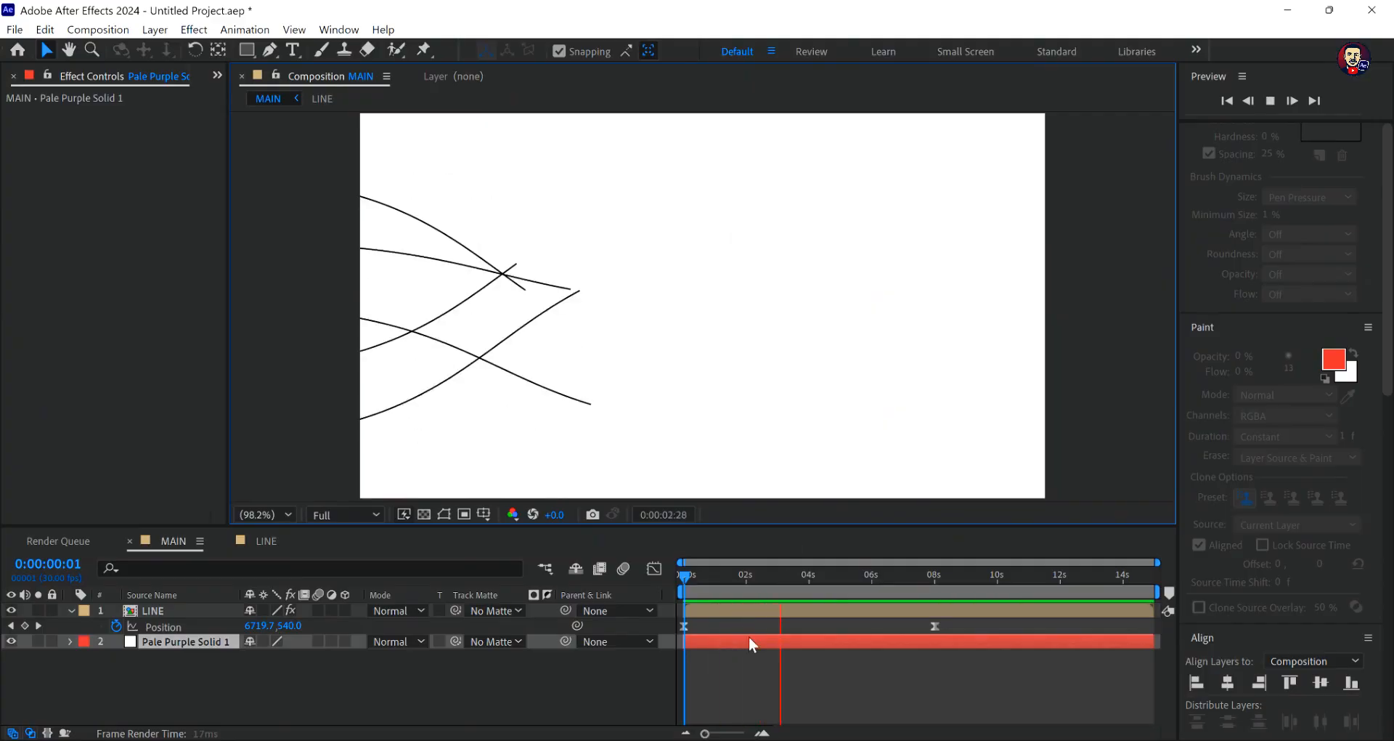
pyautogui.press('space')
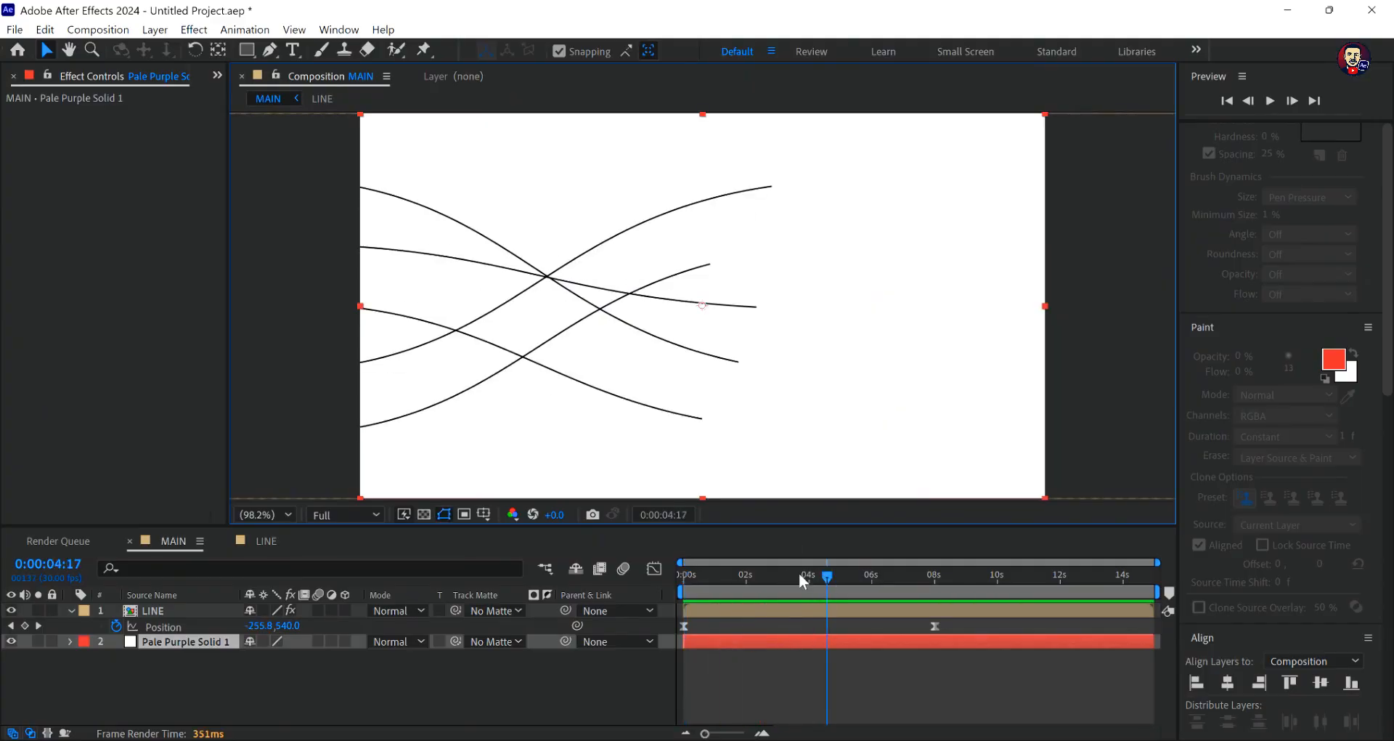
pyautogui.moveTo(798, 573); pyautogui.dragTo(723, 602)
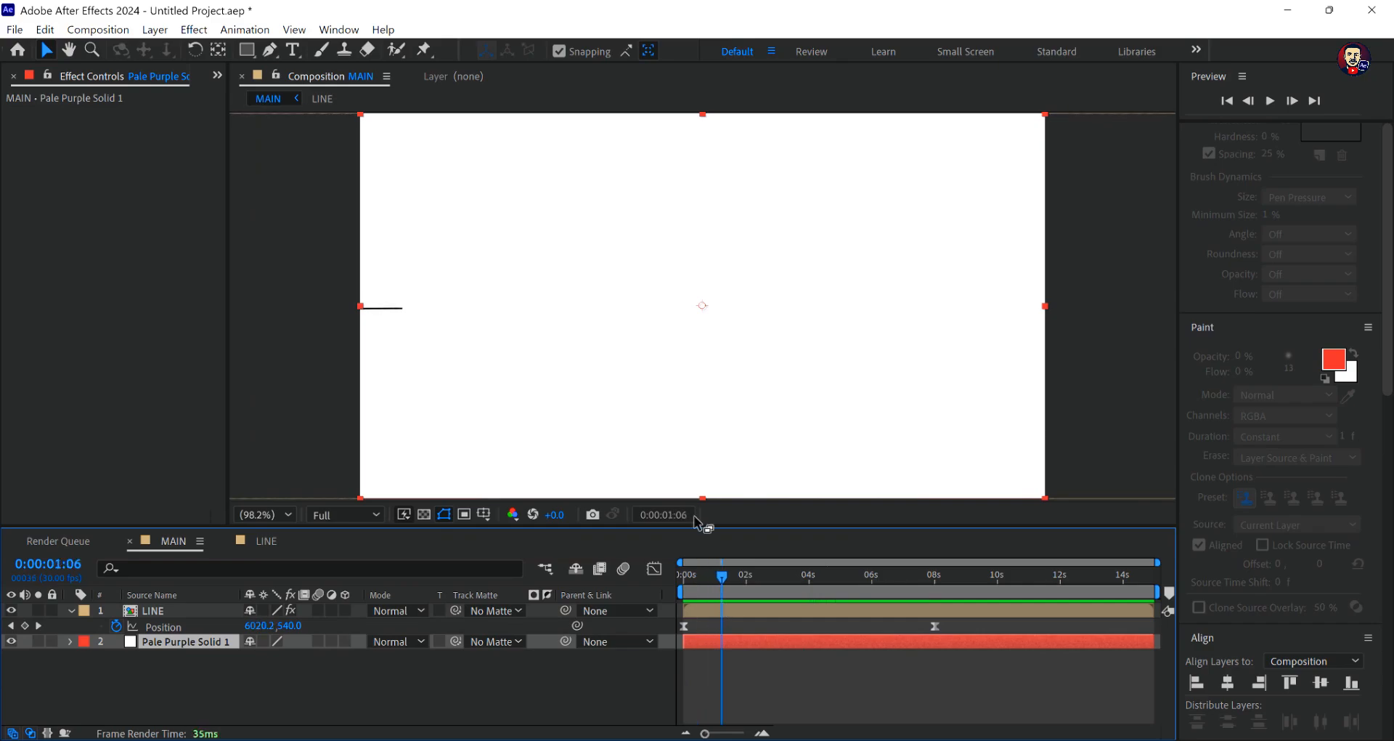
pyautogui.click(417, 247)
pyautogui.moveTo(446, 242); pyautogui.dragTo(448, 244)
pyautogui.hotkey('ctrl', 'z')
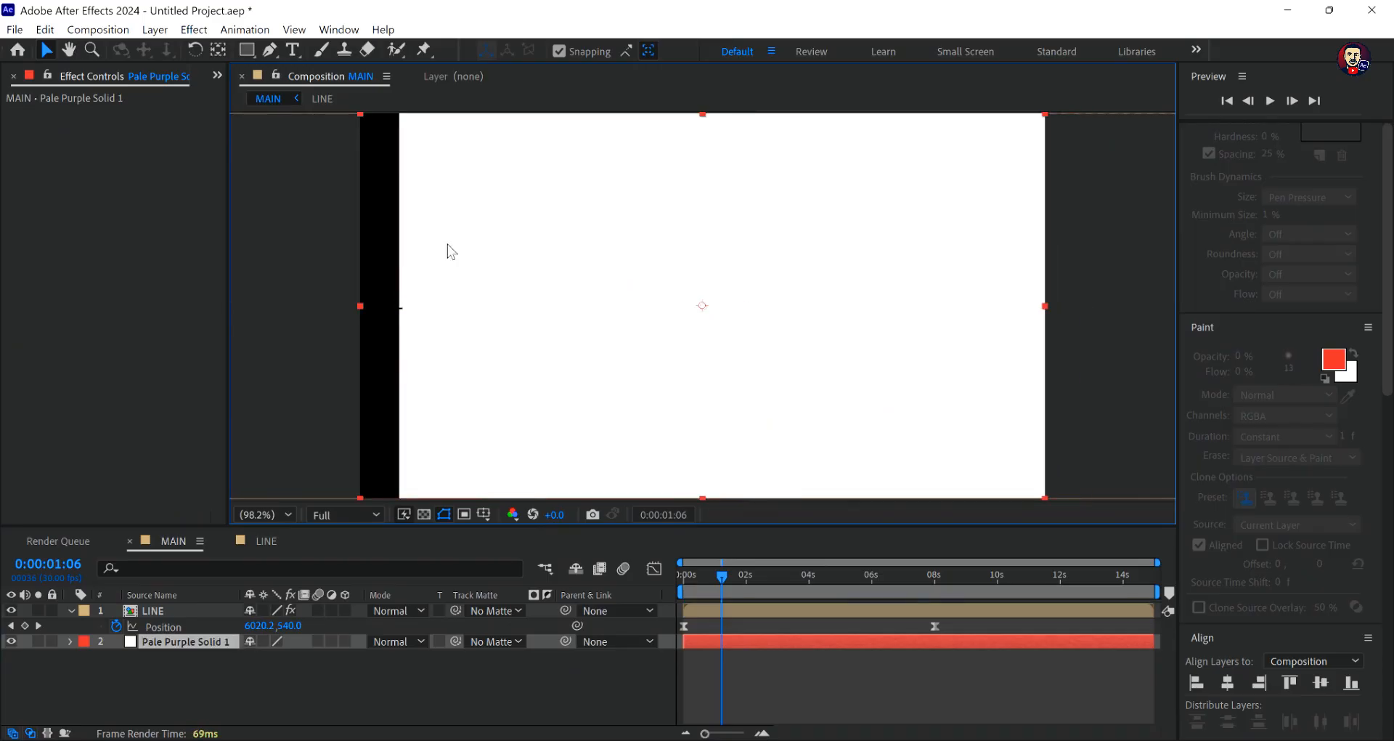
# - Move the LINE layer to about 6536.2, 533.9 at 0:00:01:06 as a new Position keyframe and preview the motion
pyautogui.click(709, 607)
pyautogui.moveTo(506, 290); pyautogui.dragTo(656, 288)
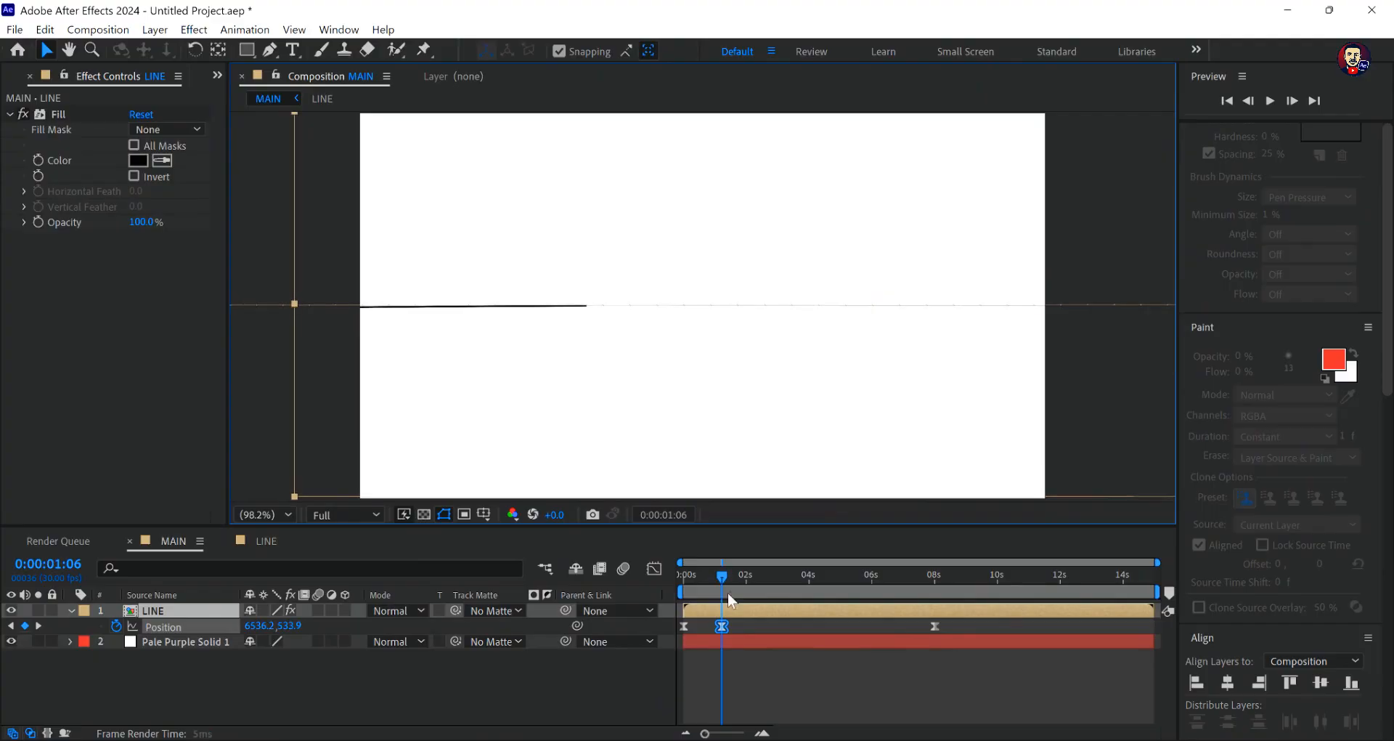
pyautogui.press('space')
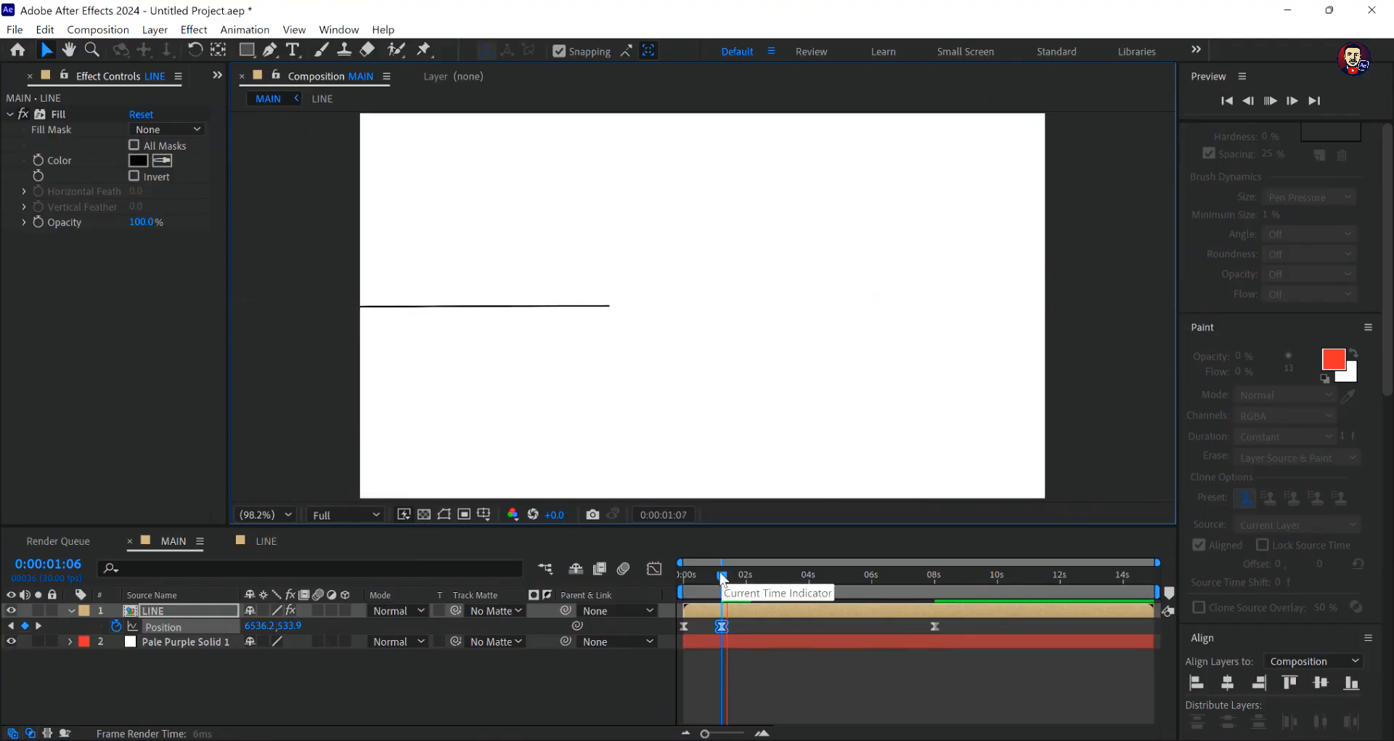
pyautogui.press('space')
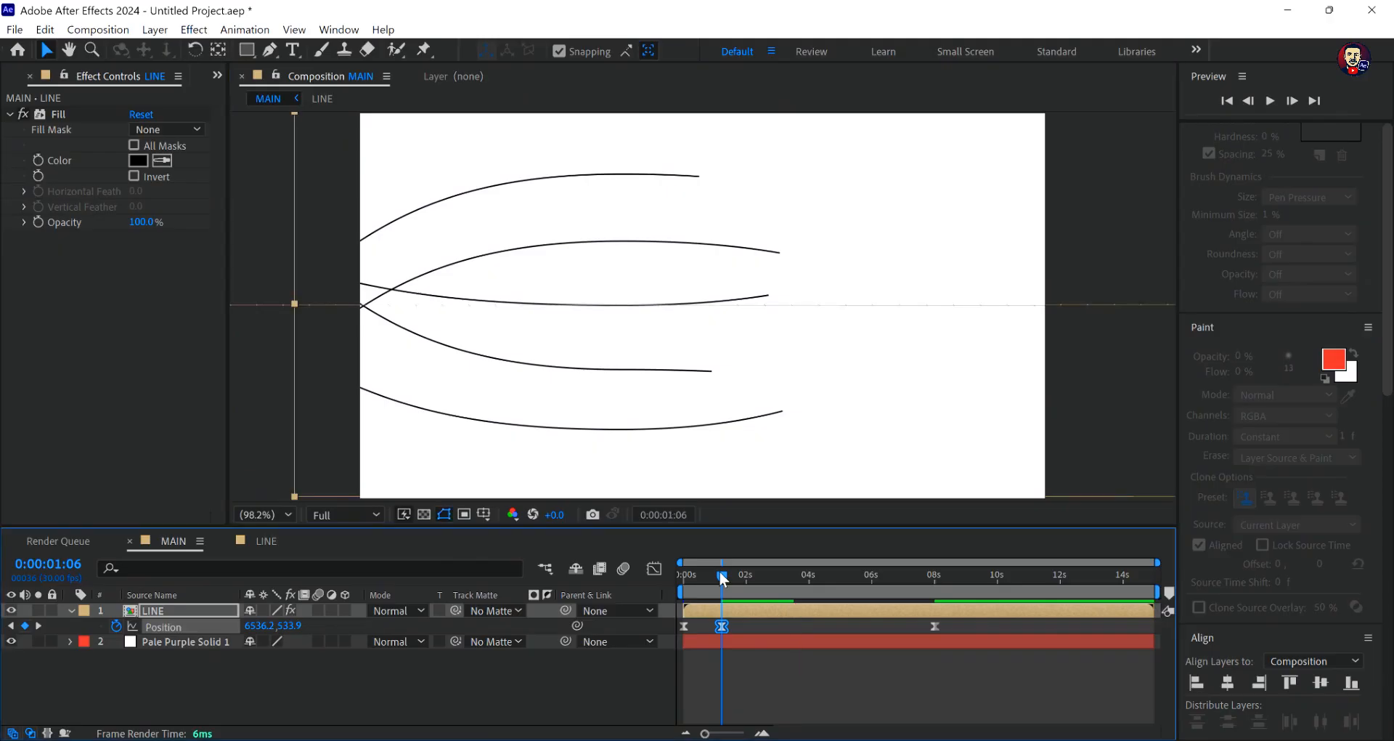
# - Preview from the start, stop at 0:00:03:12, and move the LINE layer to about 2643.4, 527.9 as a Position keyframe
pyautogui.moveTo(721, 575); pyautogui.dragTo(626, 573)
pyautogui.press('space')
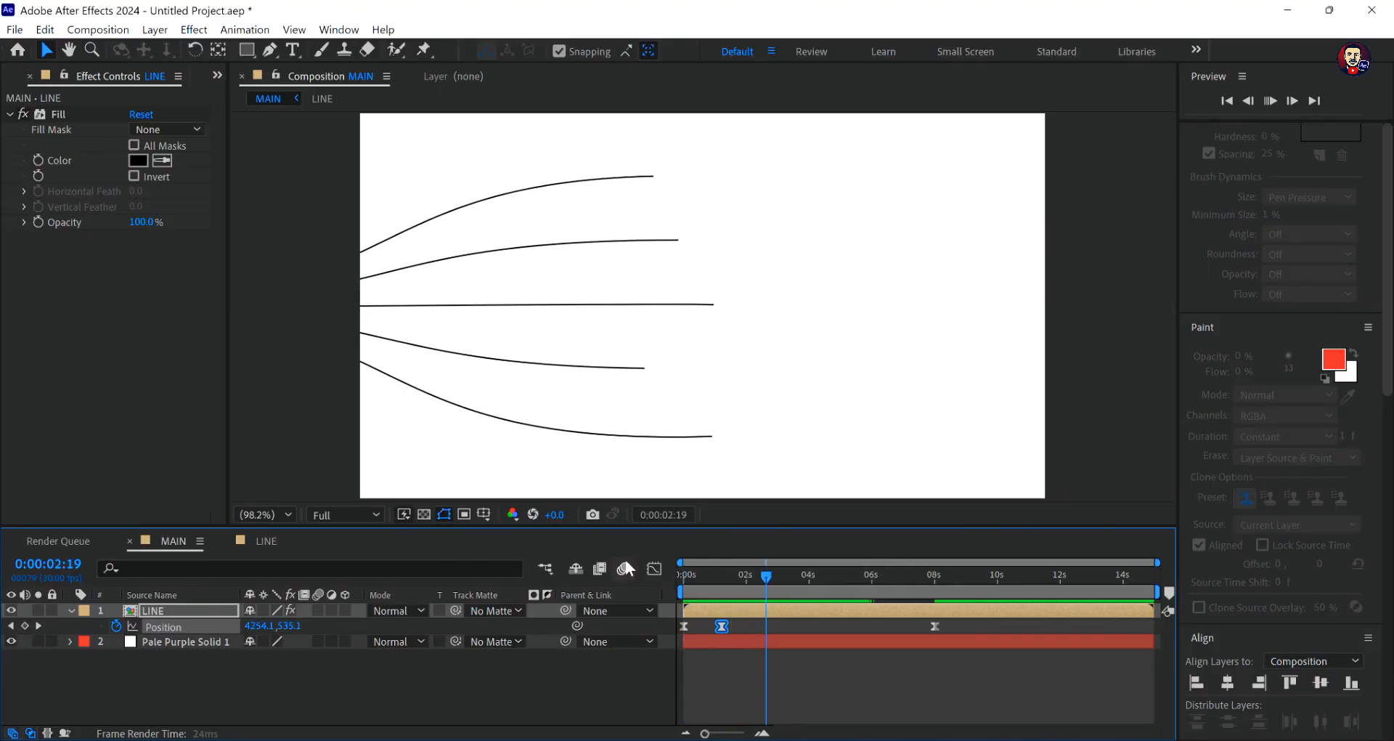
pyautogui.press('space')
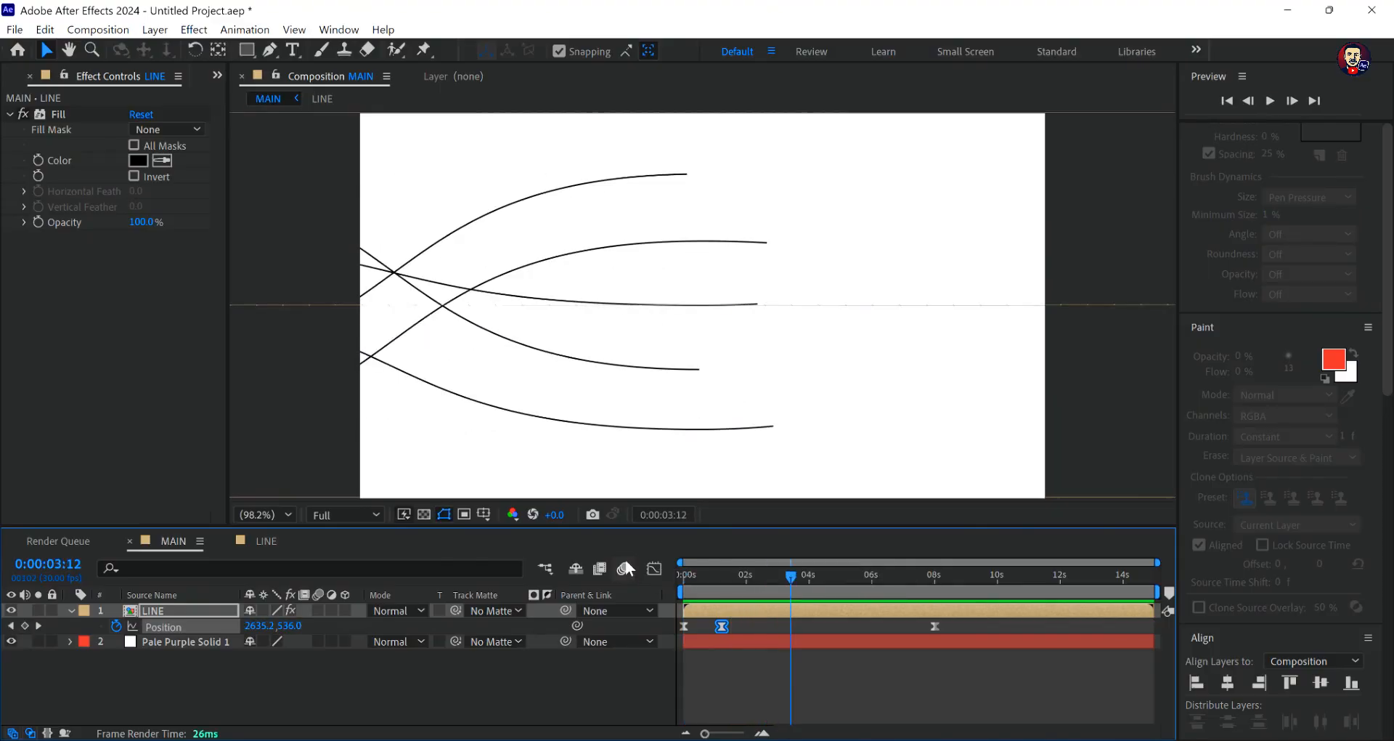
pyautogui.moveTo(599, 384)
pyautogui.mouseDown()
pyautogui.moveTo(566, 380)
pyautogui.moveTo(607, 379)
pyautogui.mouseUp()
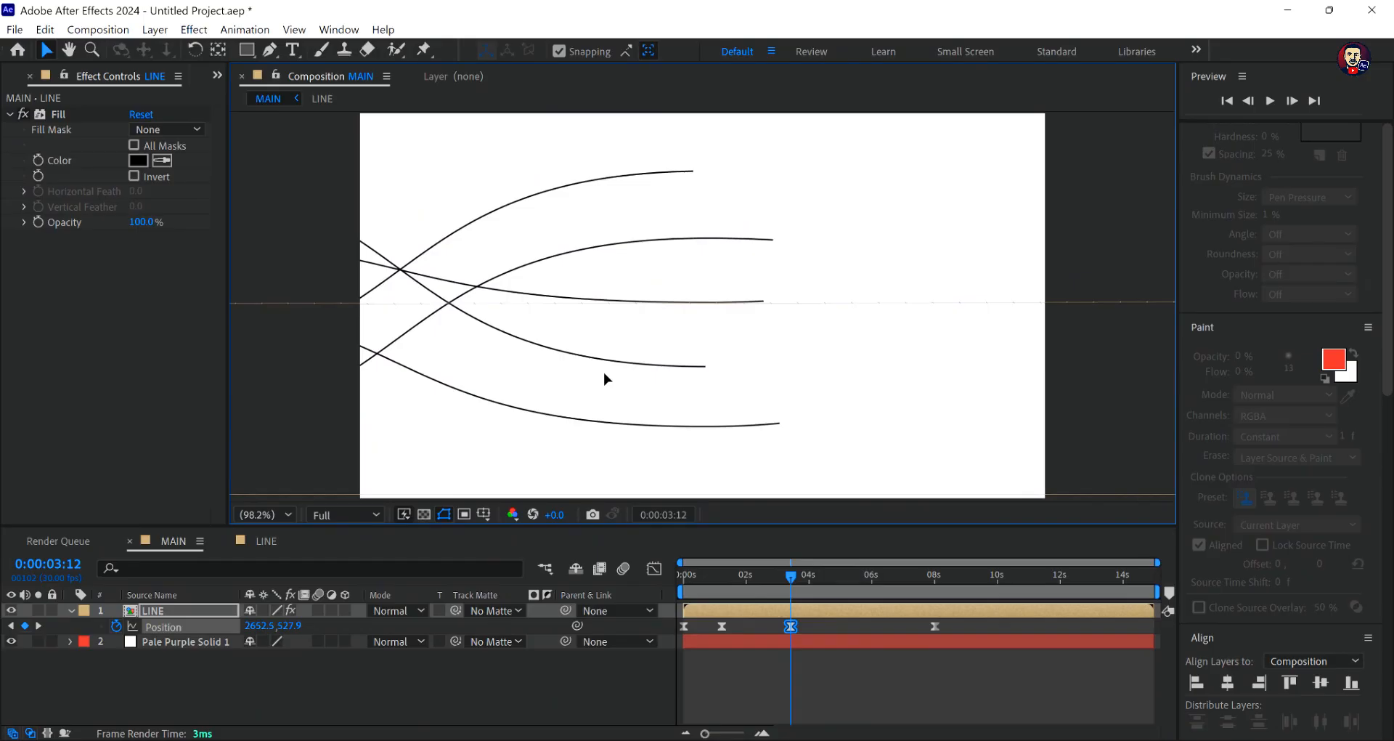
pyautogui.moveTo(607, 378); pyautogui.dragTo(599, 378)
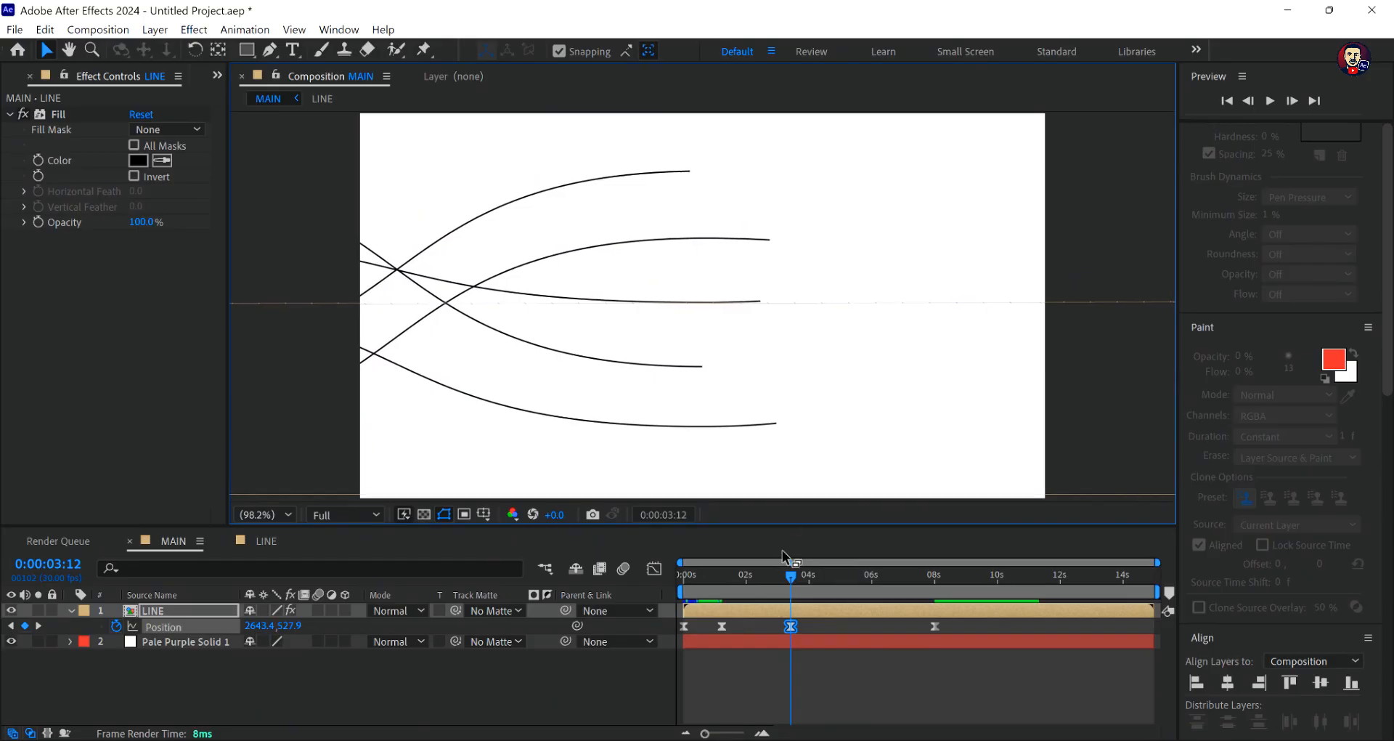
# - Preview the motion, scrub to 0:00:05:12, and move the LINE layer to about -1802.6, 532.0 as a Position keyframe
pyautogui.press('space')
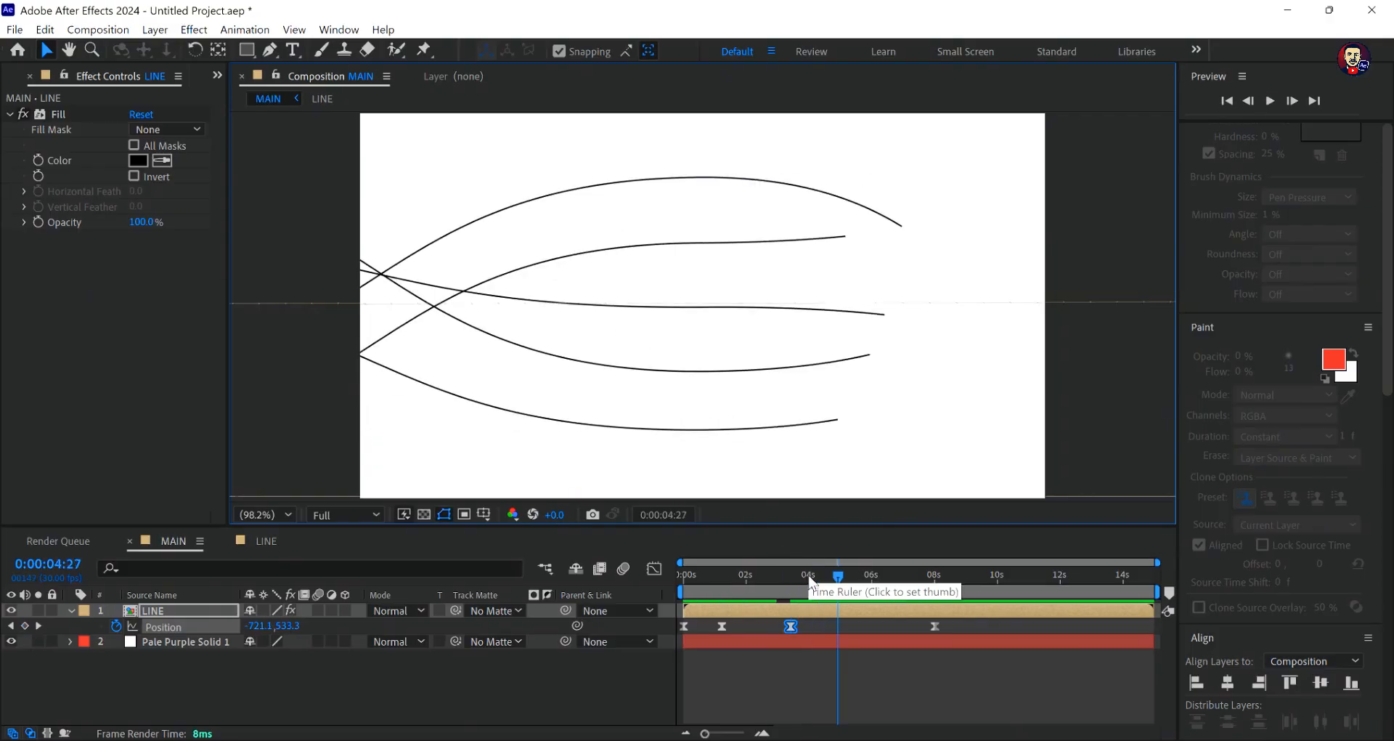
pyautogui.press('space')
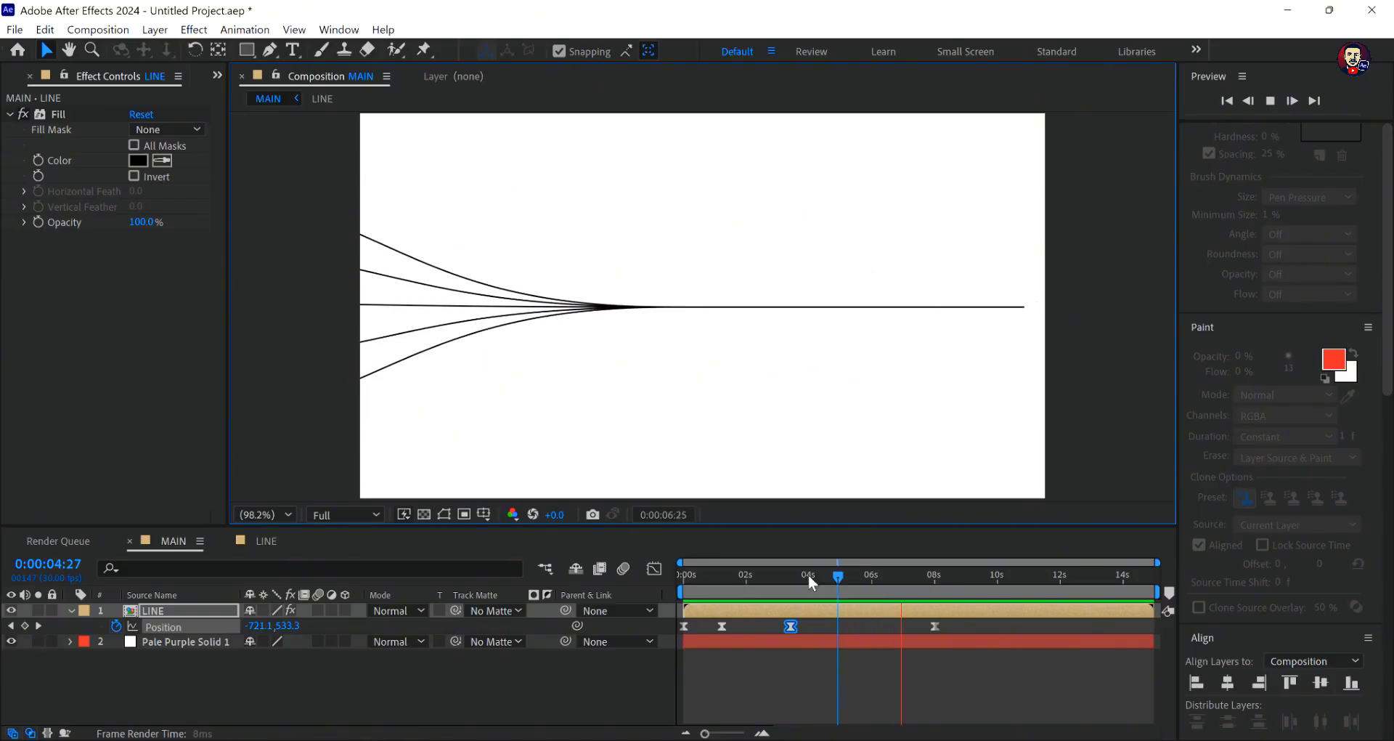
pyautogui.press('space')
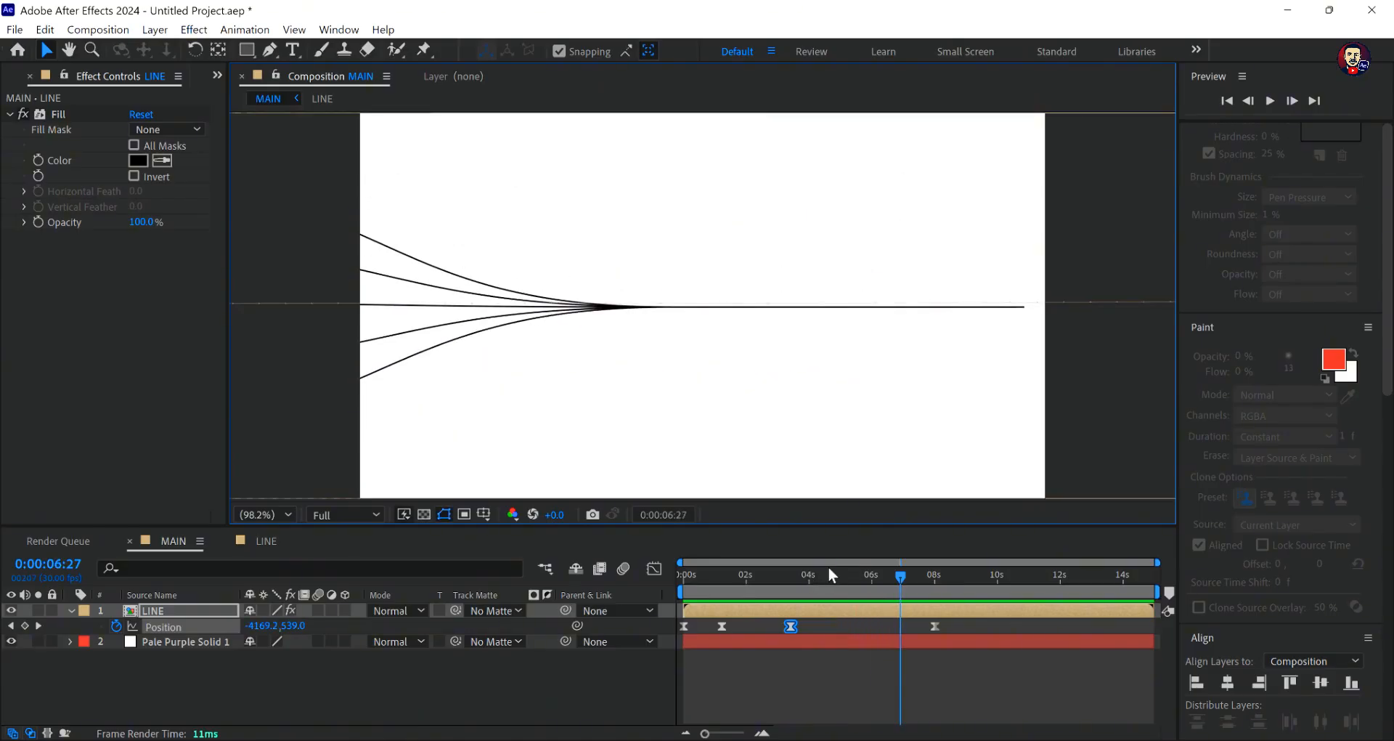
pyautogui.moveTo(900, 577); pyautogui.dragTo(850, 585)
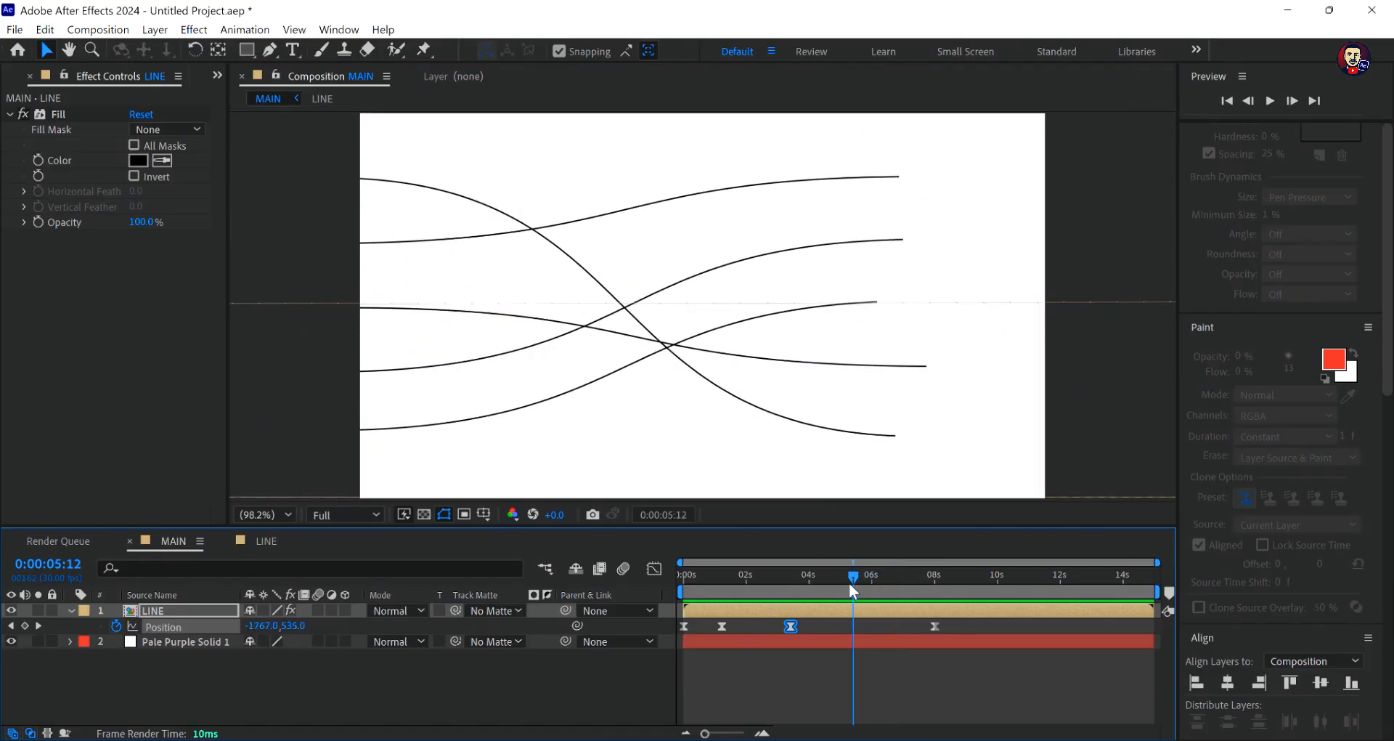
pyautogui.moveTo(663, 377); pyautogui.dragTo(653, 378)
# - Preview to 0:00:06:17 and move the LINE layer to about -3645.2, 525.1 as a new Position keyframe
pyautogui.press('space')
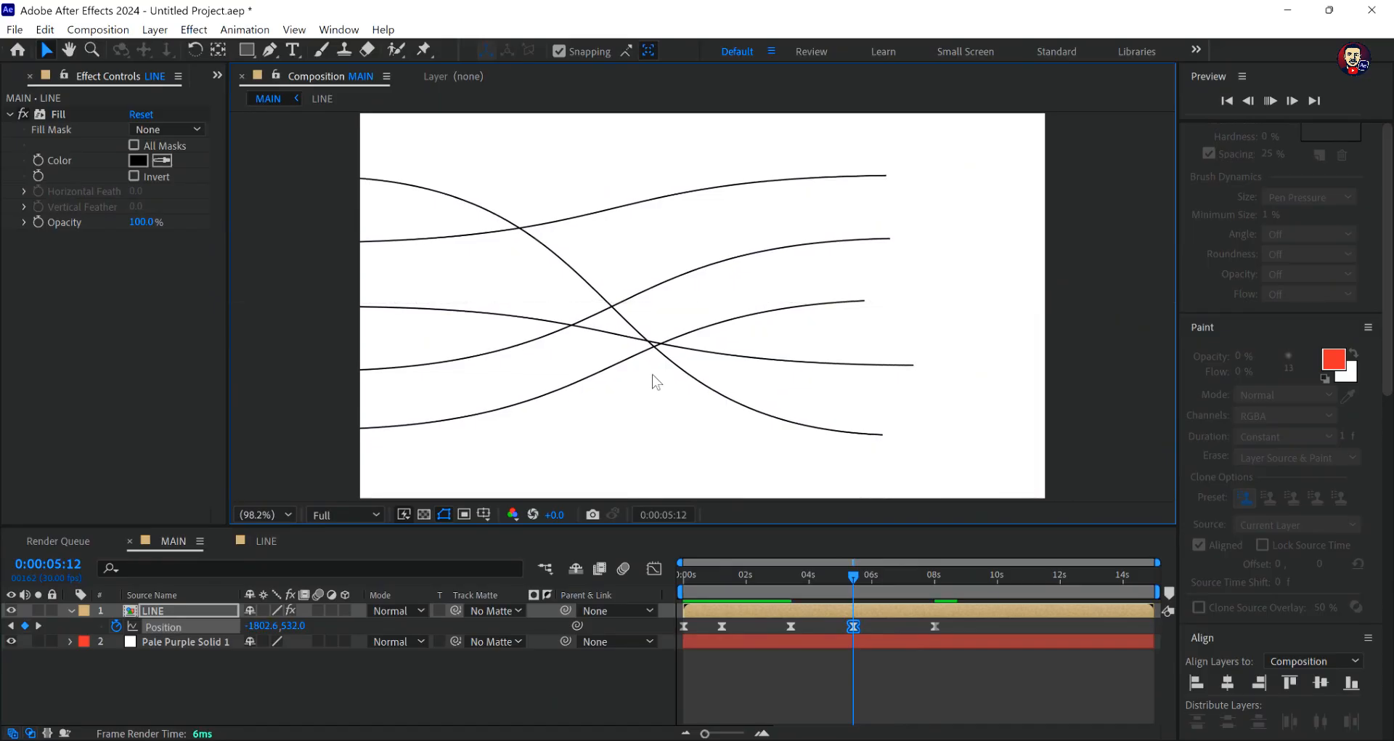
pyautogui.press('space')
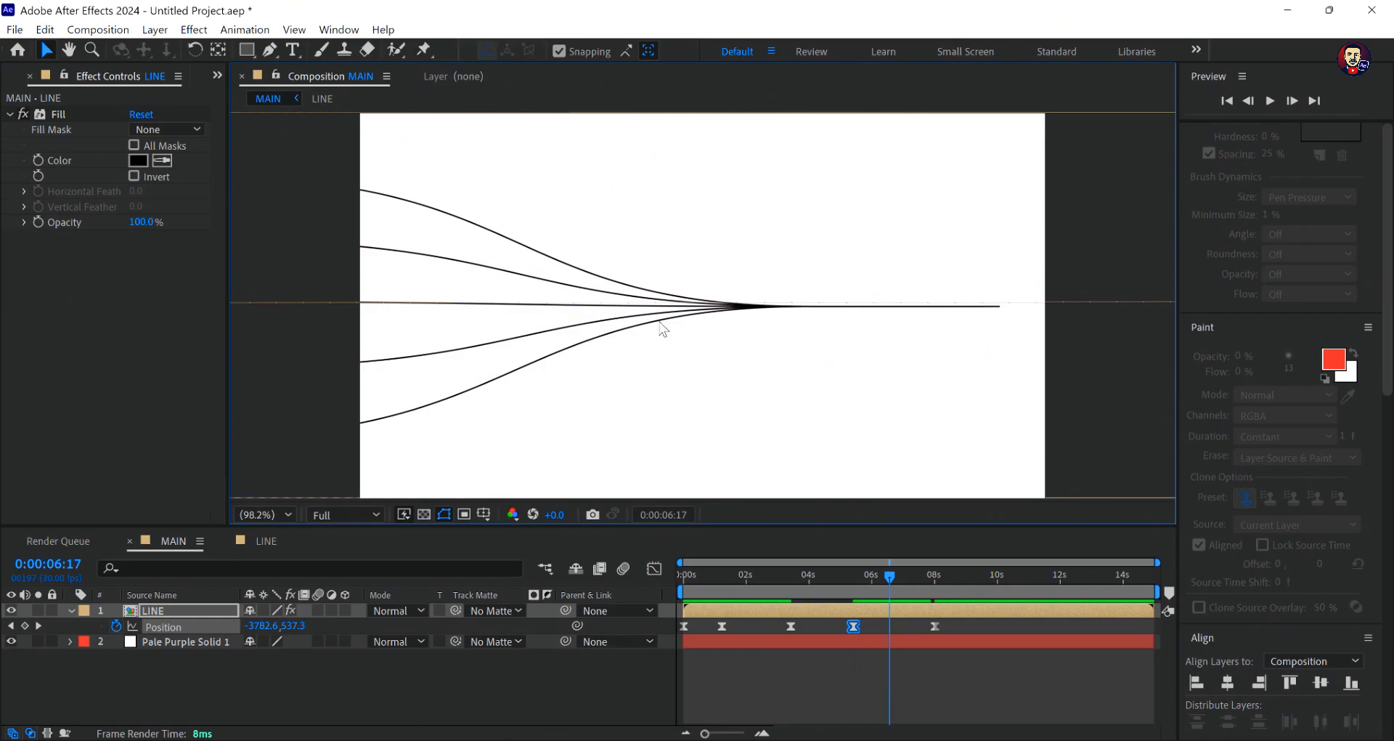
pyautogui.moveTo(662, 327); pyautogui.dragTo(710, 314)
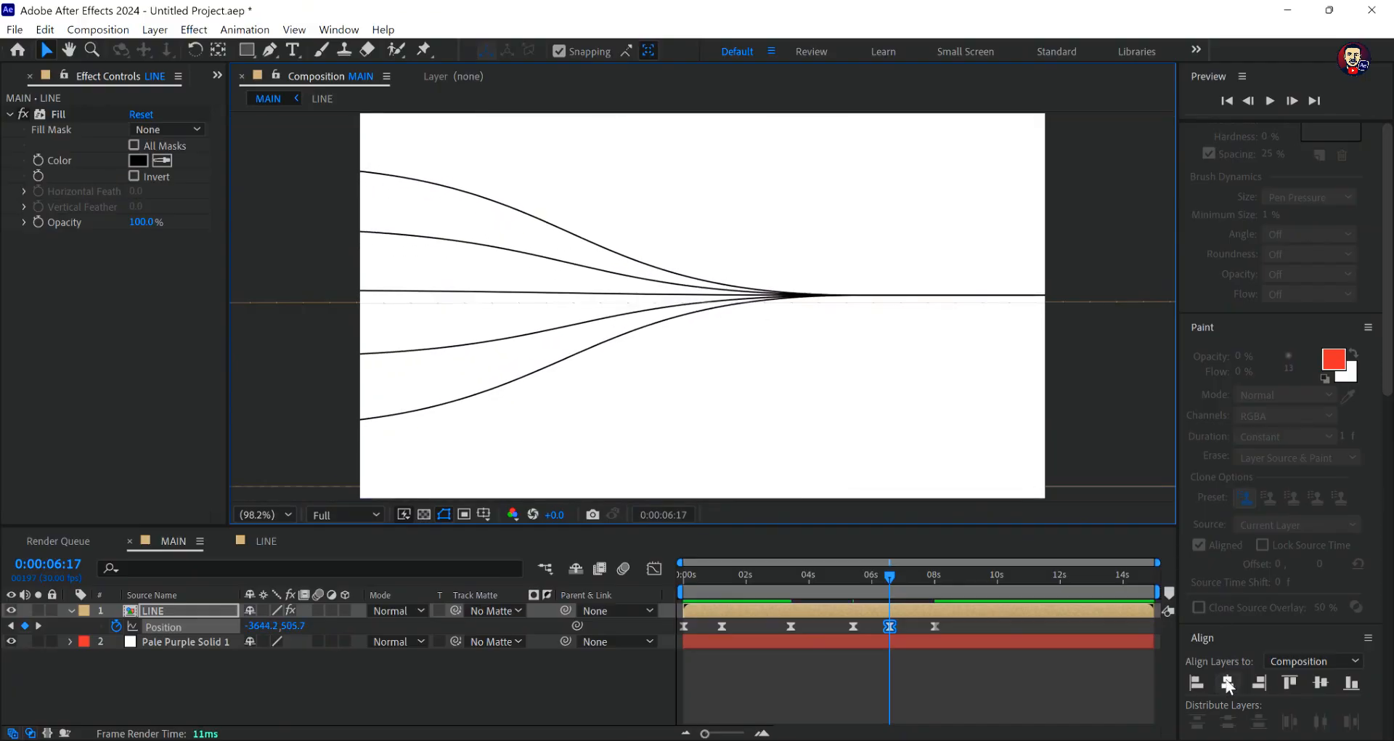
pyautogui.click(1227, 682)
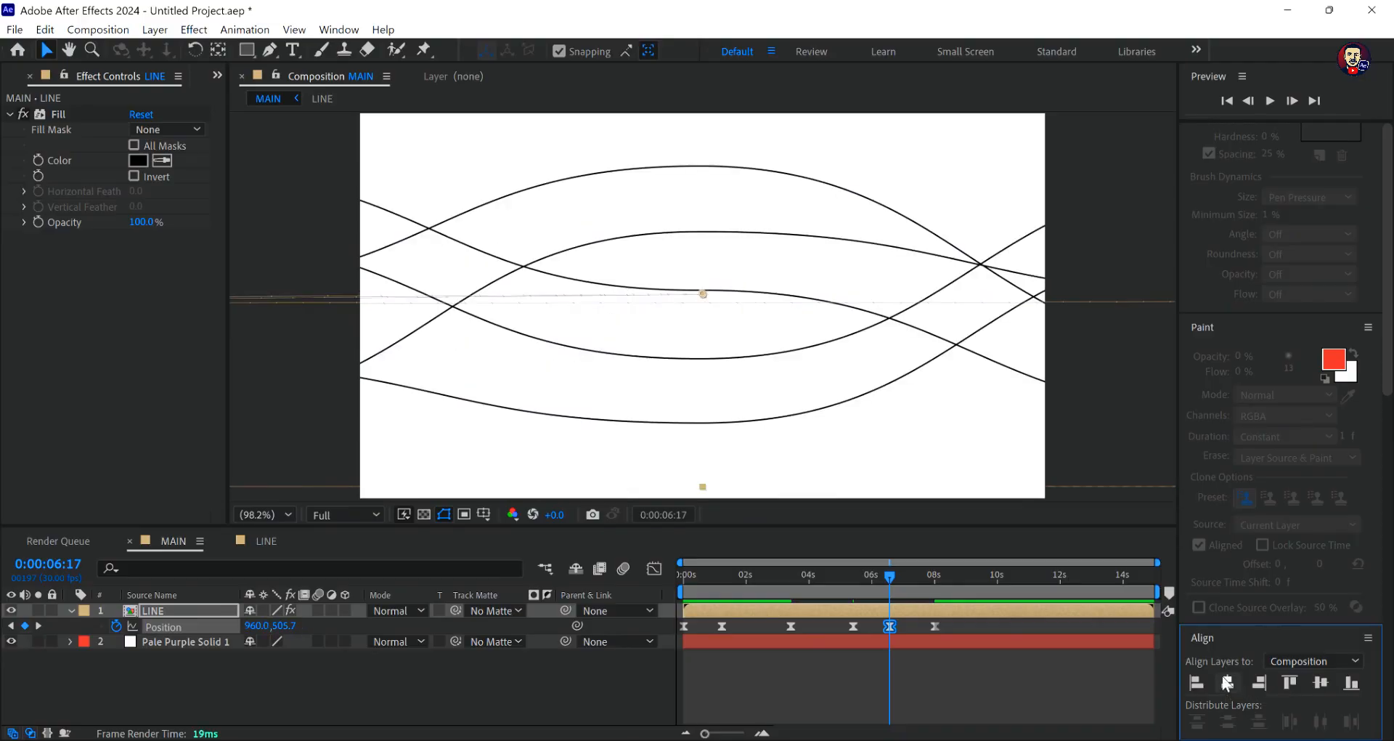
pyautogui.hotkey('ctrl', 'z')
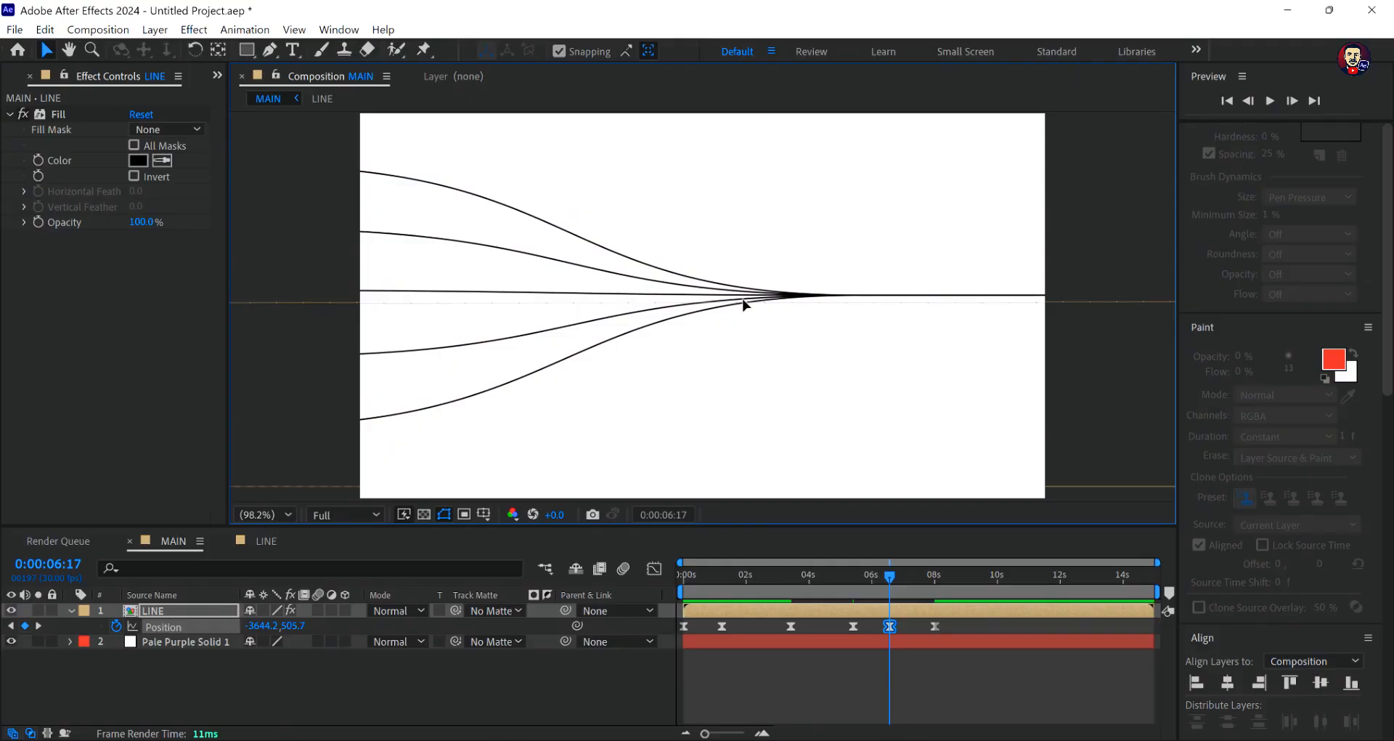
pyautogui.moveTo(742, 303); pyautogui.dragTo(744, 308)
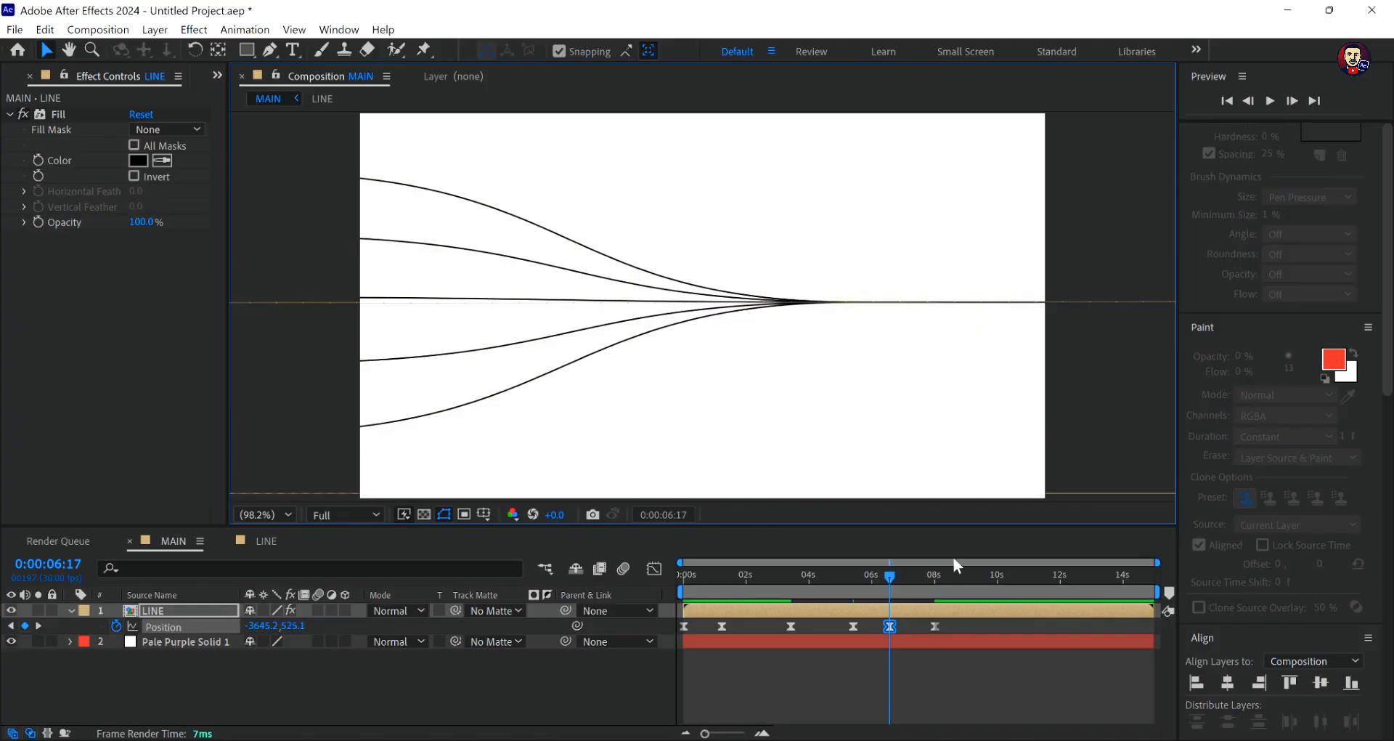
# - Preview the adjusted line motion from 0:00:02:10 past the final Position keyframe
pyautogui.moveTo(890, 573); pyautogui.dragTo(756, 582)
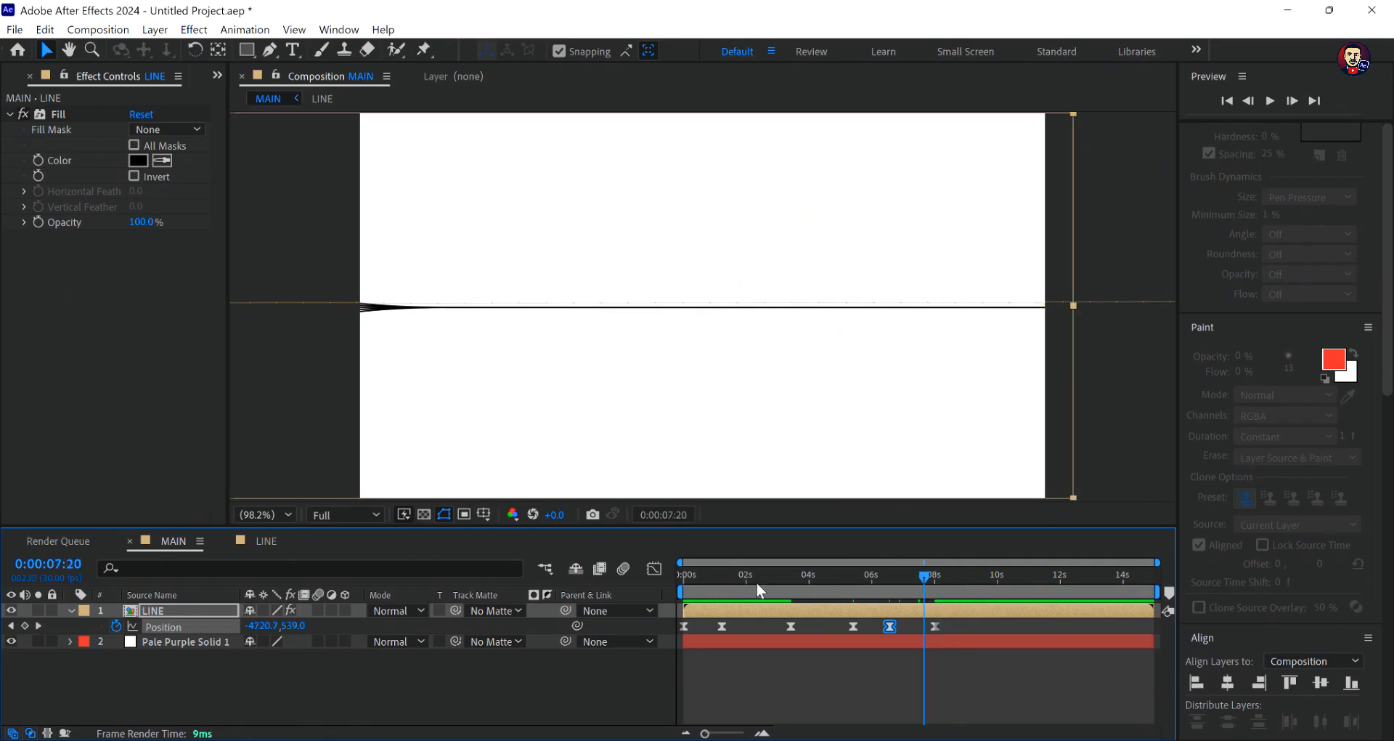
pyautogui.press('space')
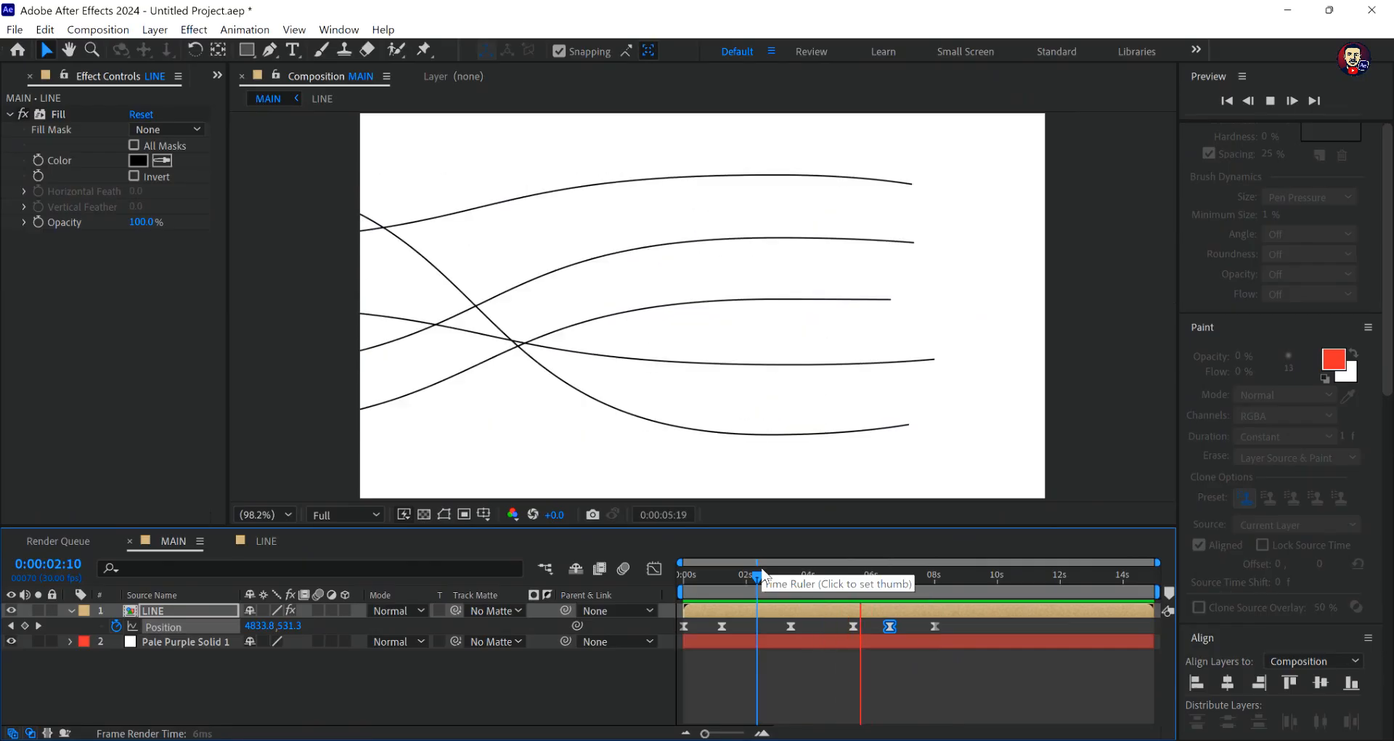
pyautogui.press('space')
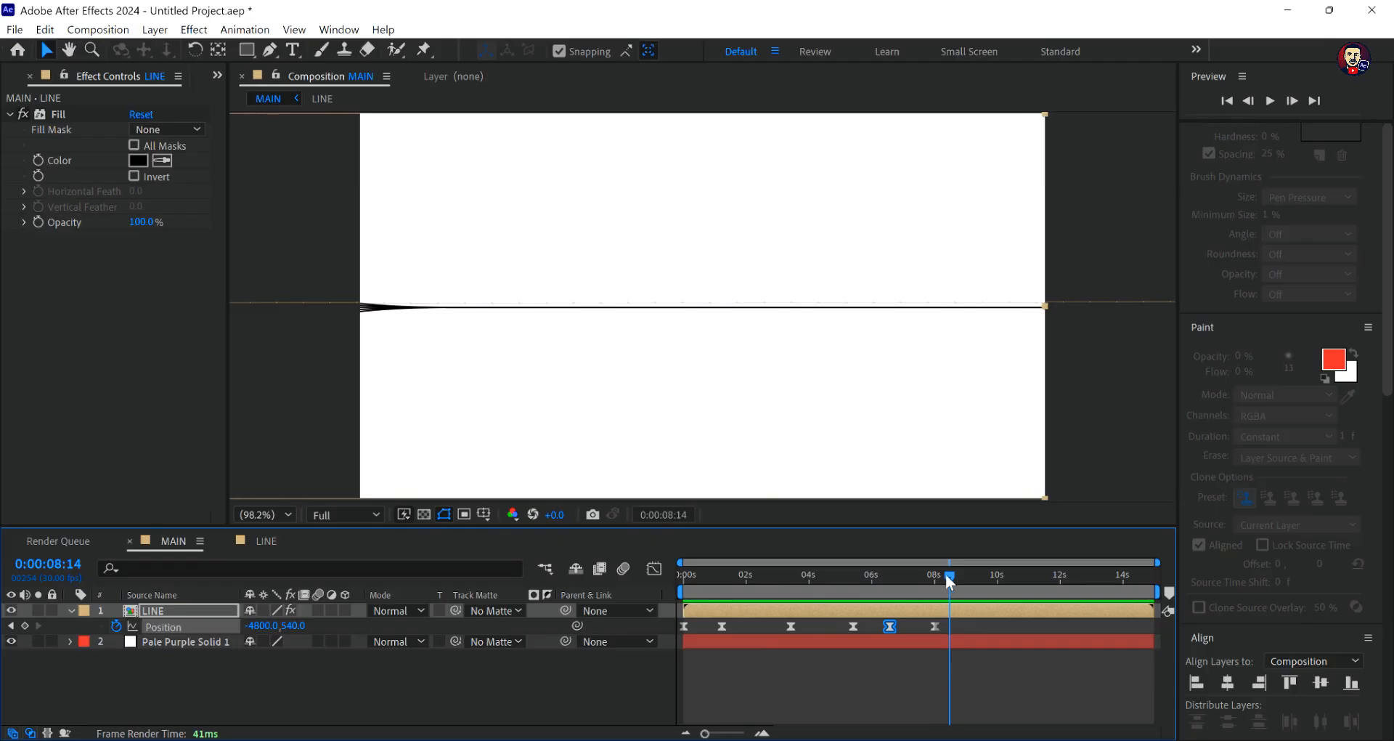
# - Try to move the LINE layer to about -4549.9, 547.7 as a Position keyframe at 0:00:07:18
pyautogui.moveTo(947, 579); pyautogui.dragTo(931, 582)
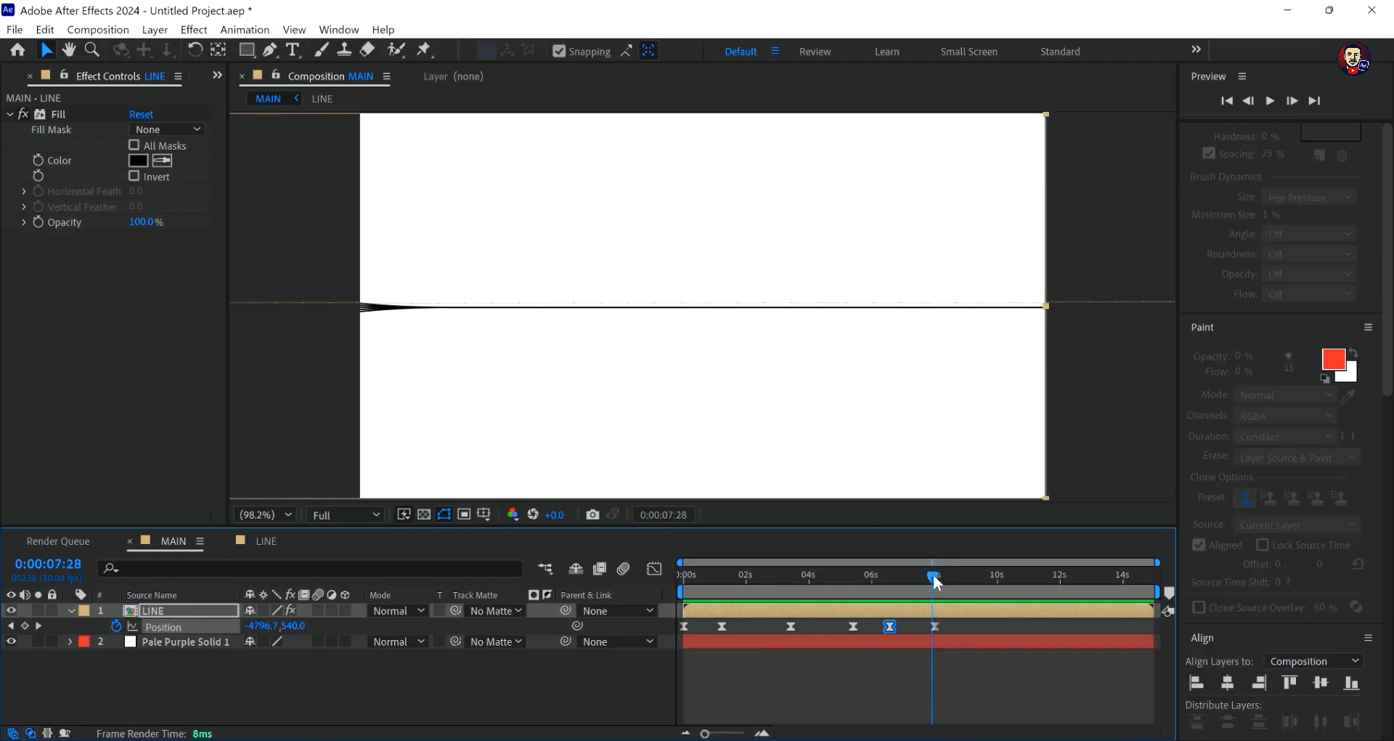
pyautogui.moveTo(935, 579); pyautogui.dragTo(923, 576)
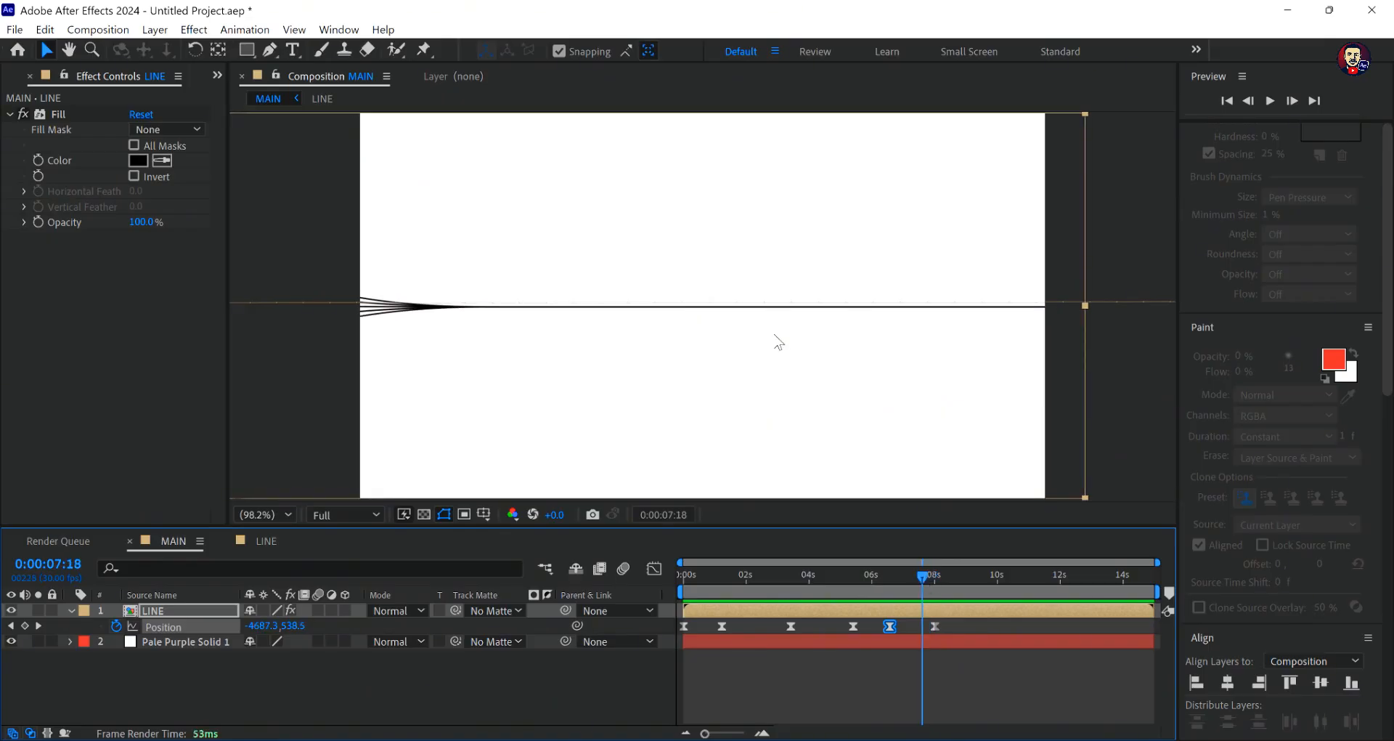
pyautogui.moveTo(778, 341); pyautogui.dragTo(815, 328)
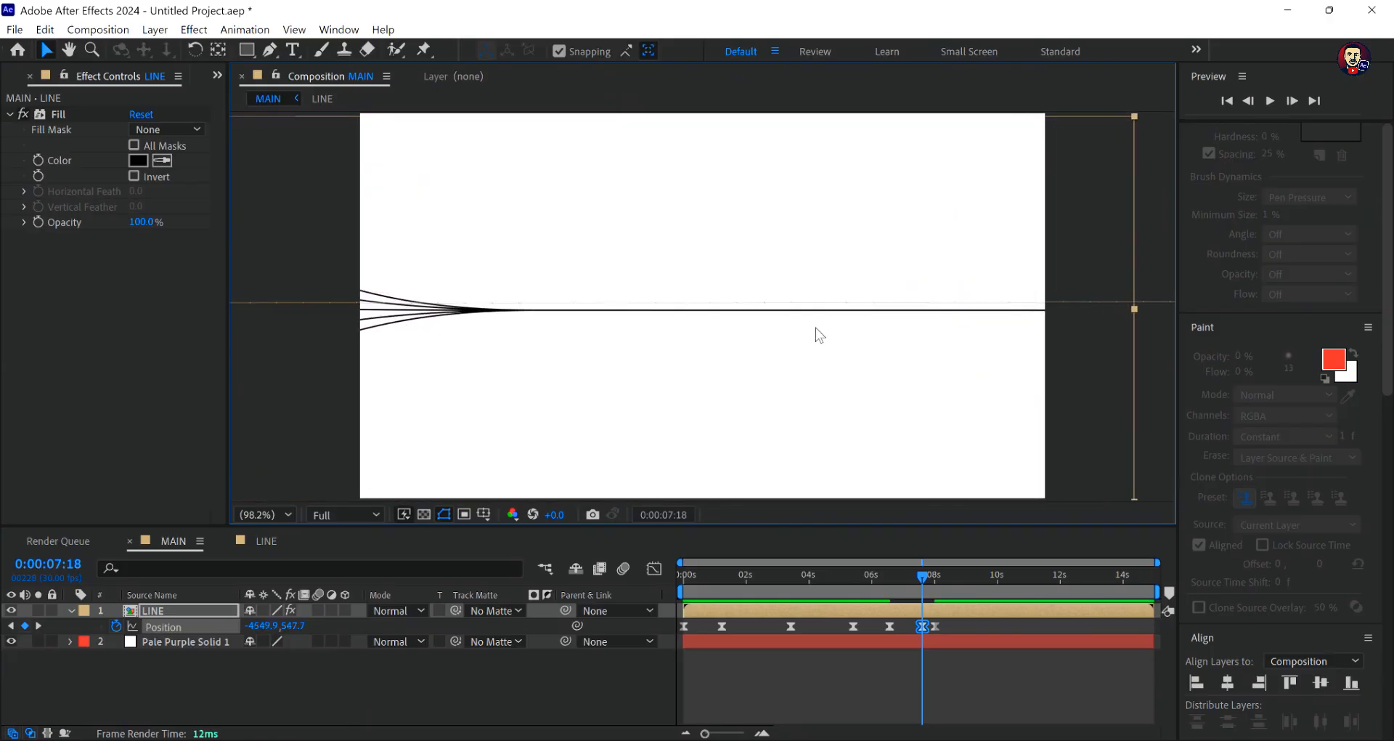
pyautogui.hotkey('ctrl', 'z')
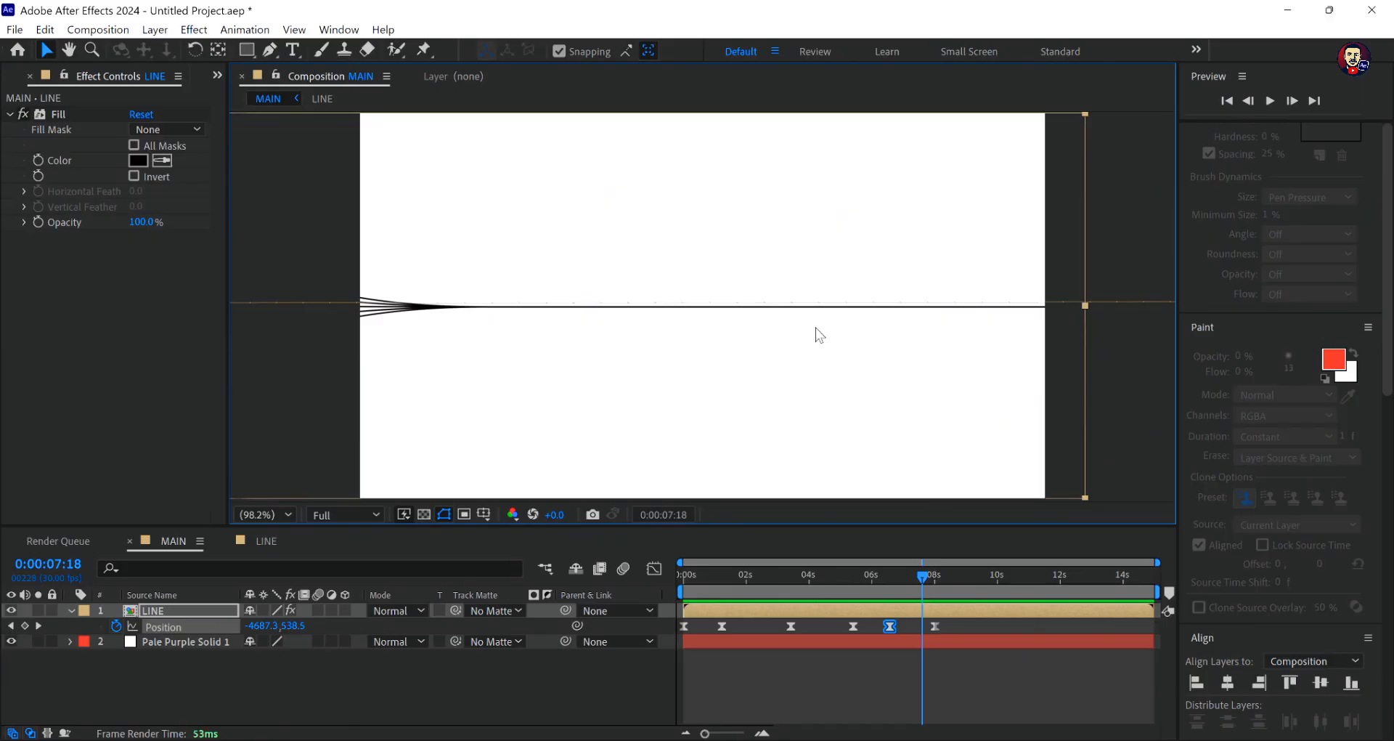
pyautogui.press('j')
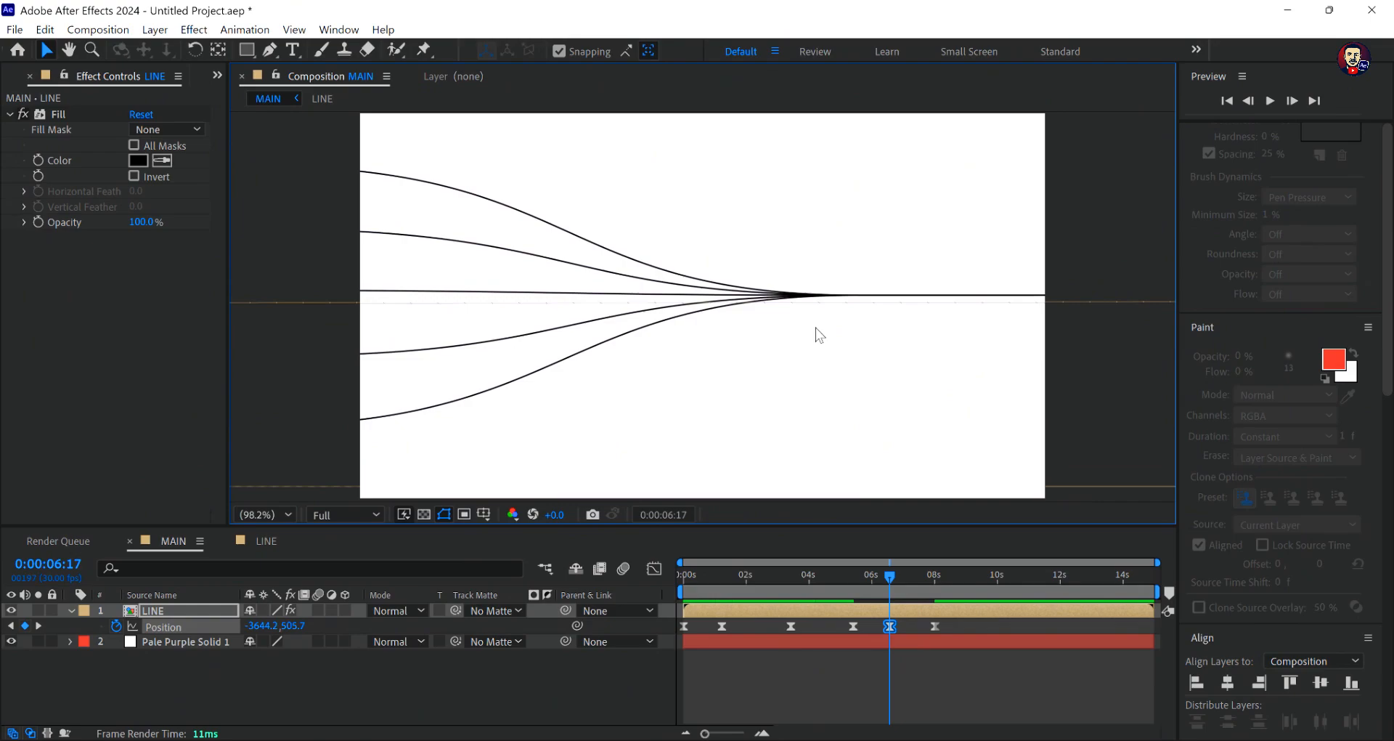
pyautogui.hotkey('ctrl', 'z')
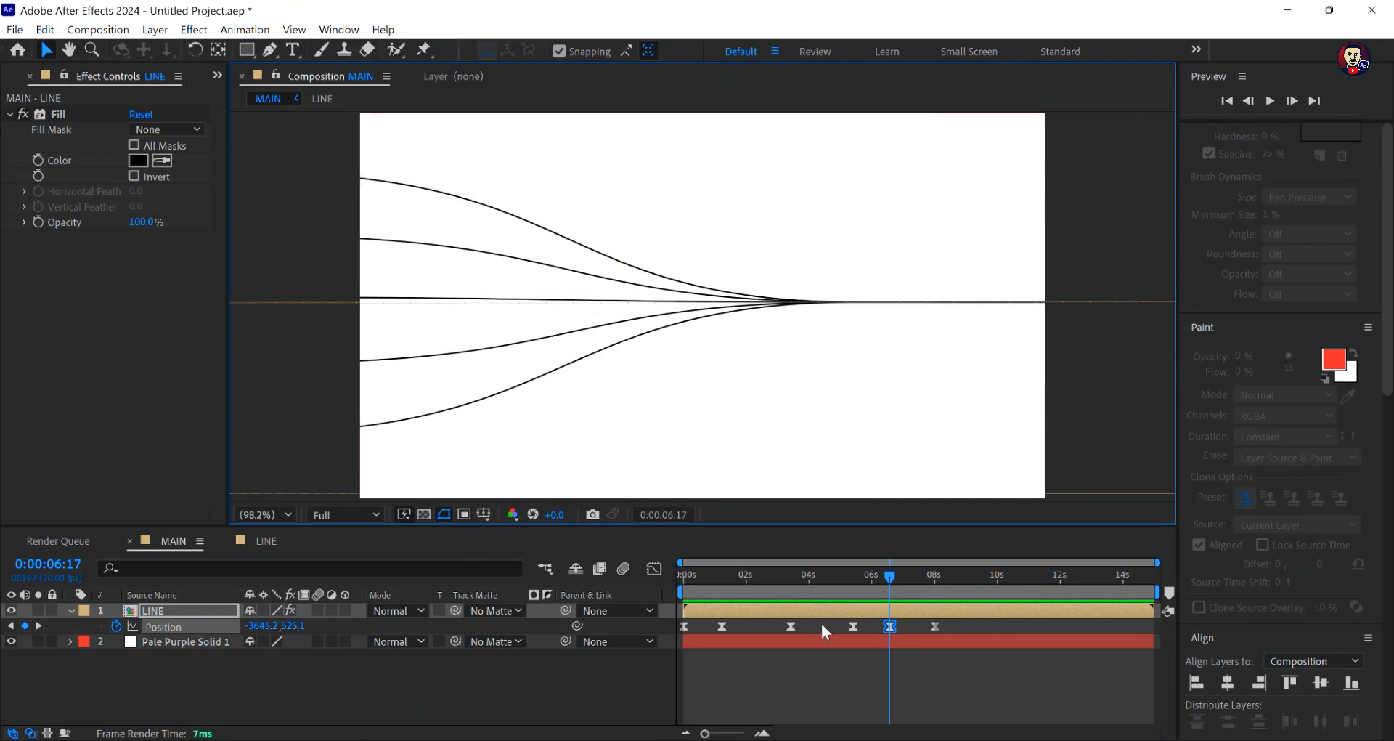
# - Deselect the LINE layer and preview the whole line animation from 0:00:00:00
pyautogui.click(820, 665)
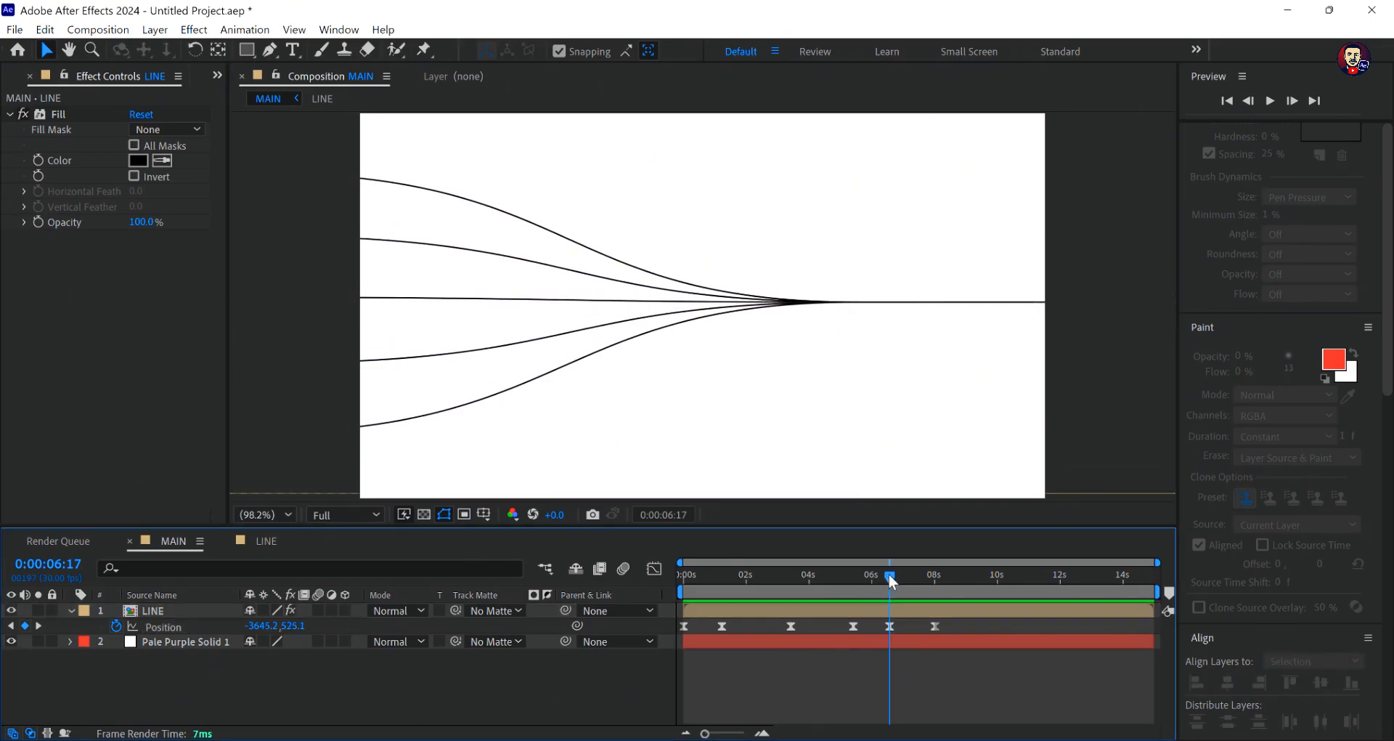
pyautogui.moveTo(888, 573); pyautogui.dragTo(626, 587)
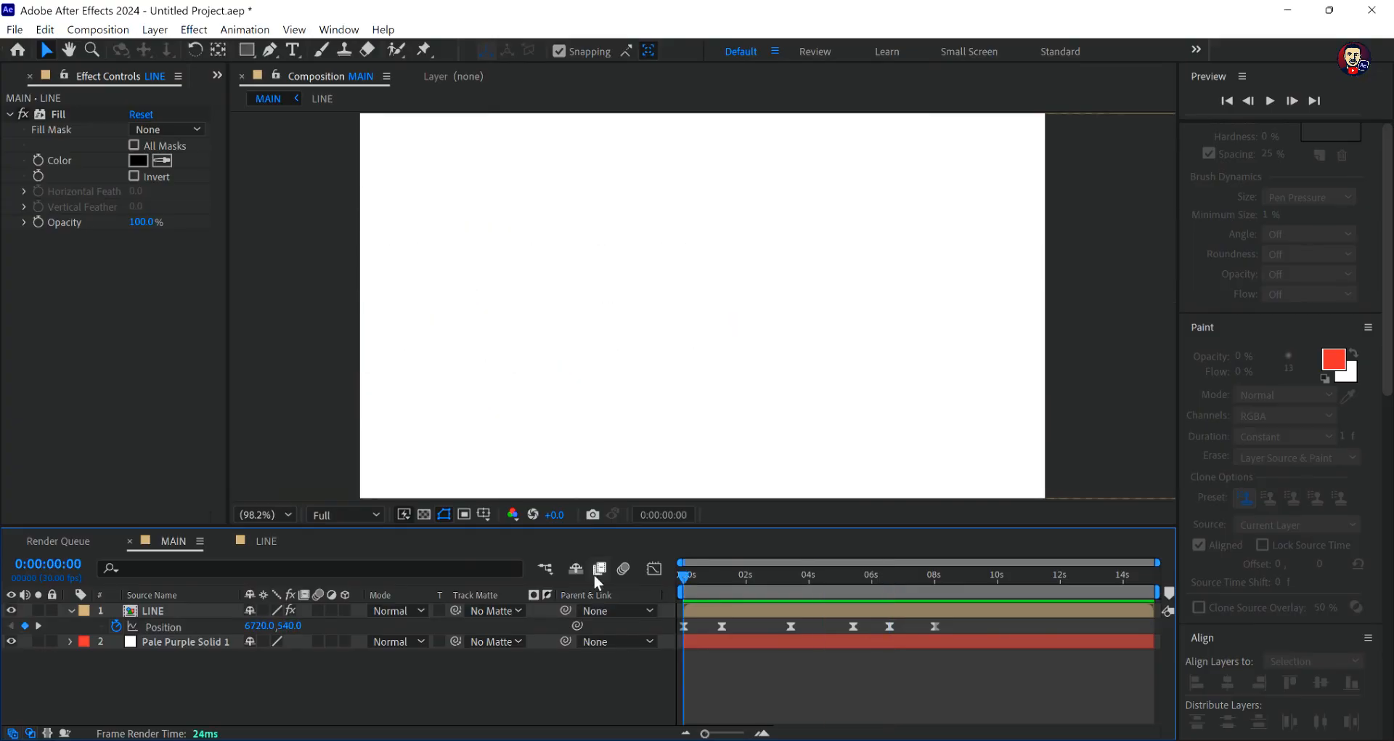
pyautogui.press('space')
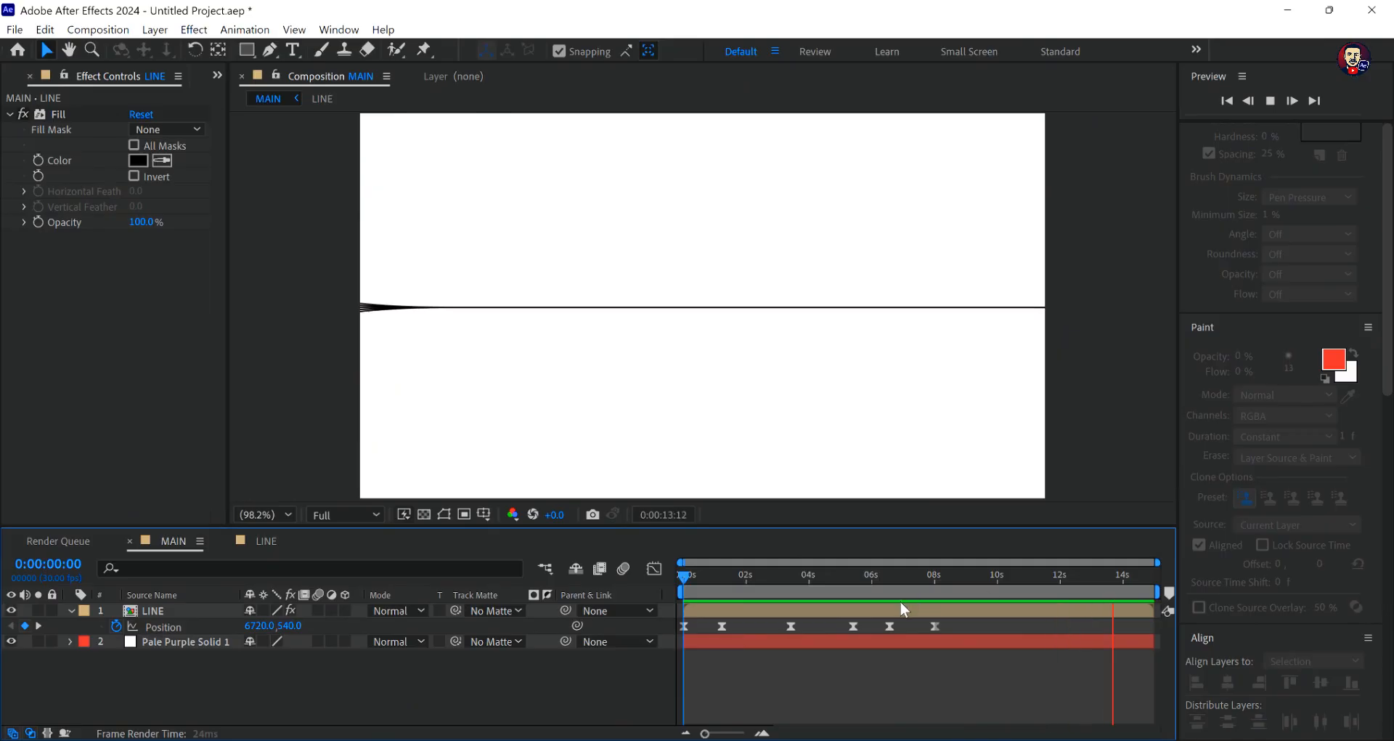
pyautogui.press('space')
# - Try a Position keyframe at 0:00:07:15 with the LINE layer moved to about -4694.5, 533.7
pyautogui.moveTo(1113, 577); pyautogui.dragTo(929, 625)
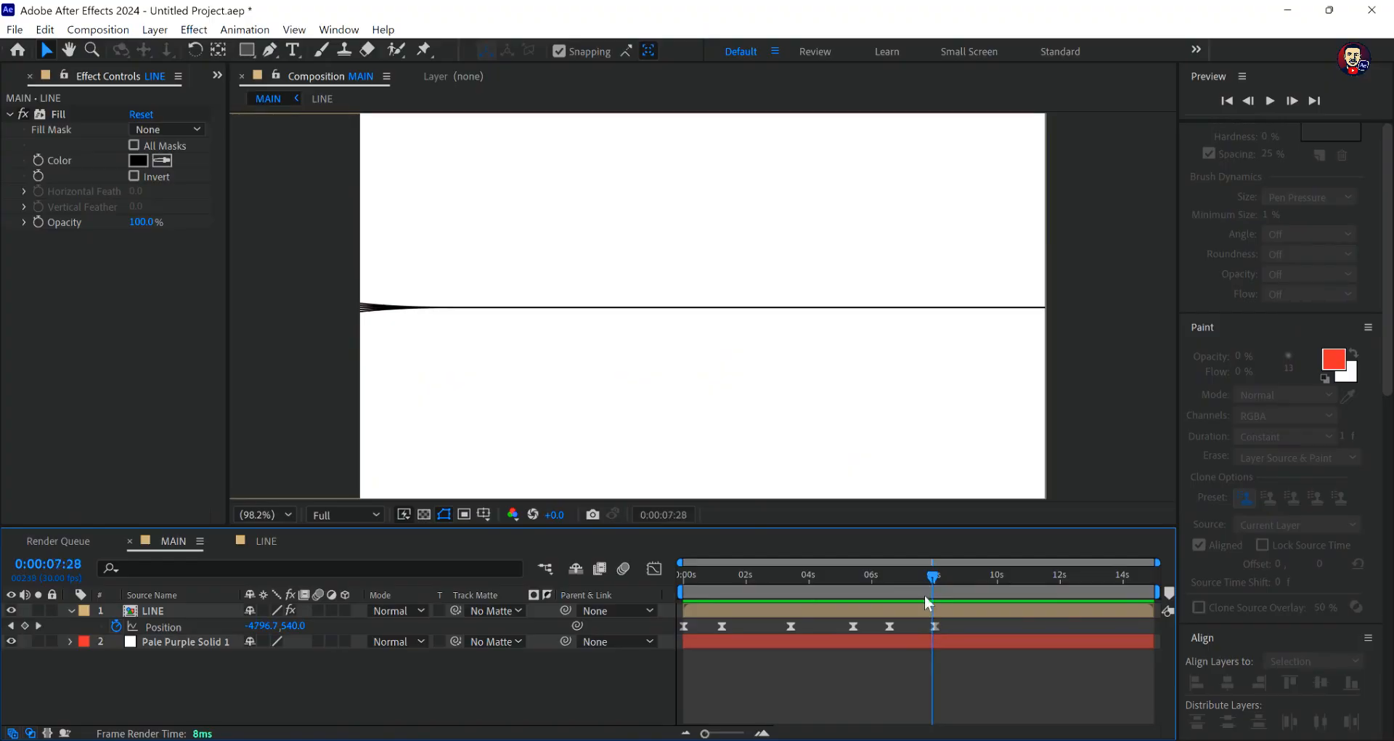
pyautogui.moveTo(932, 573); pyautogui.dragTo(920, 576)
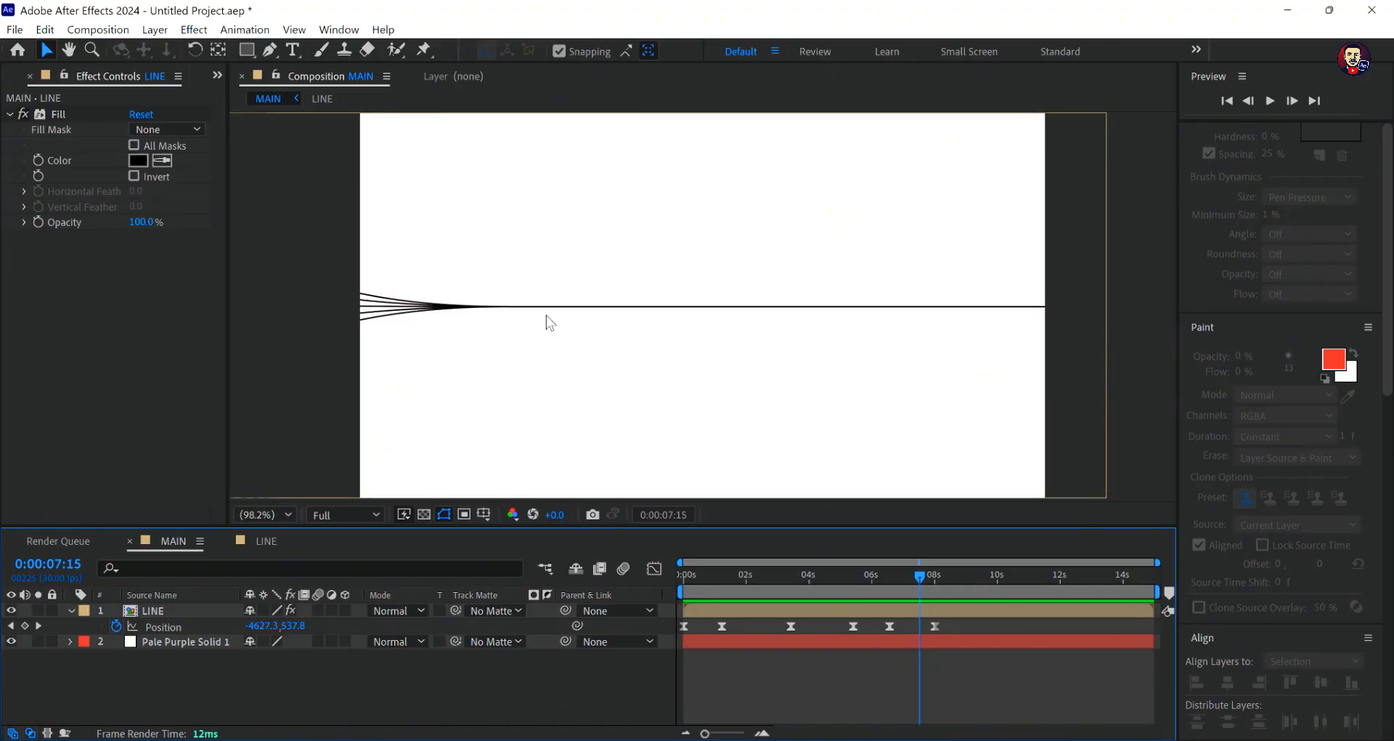
pyautogui.moveTo(523, 313); pyautogui.dragTo(457, 308)
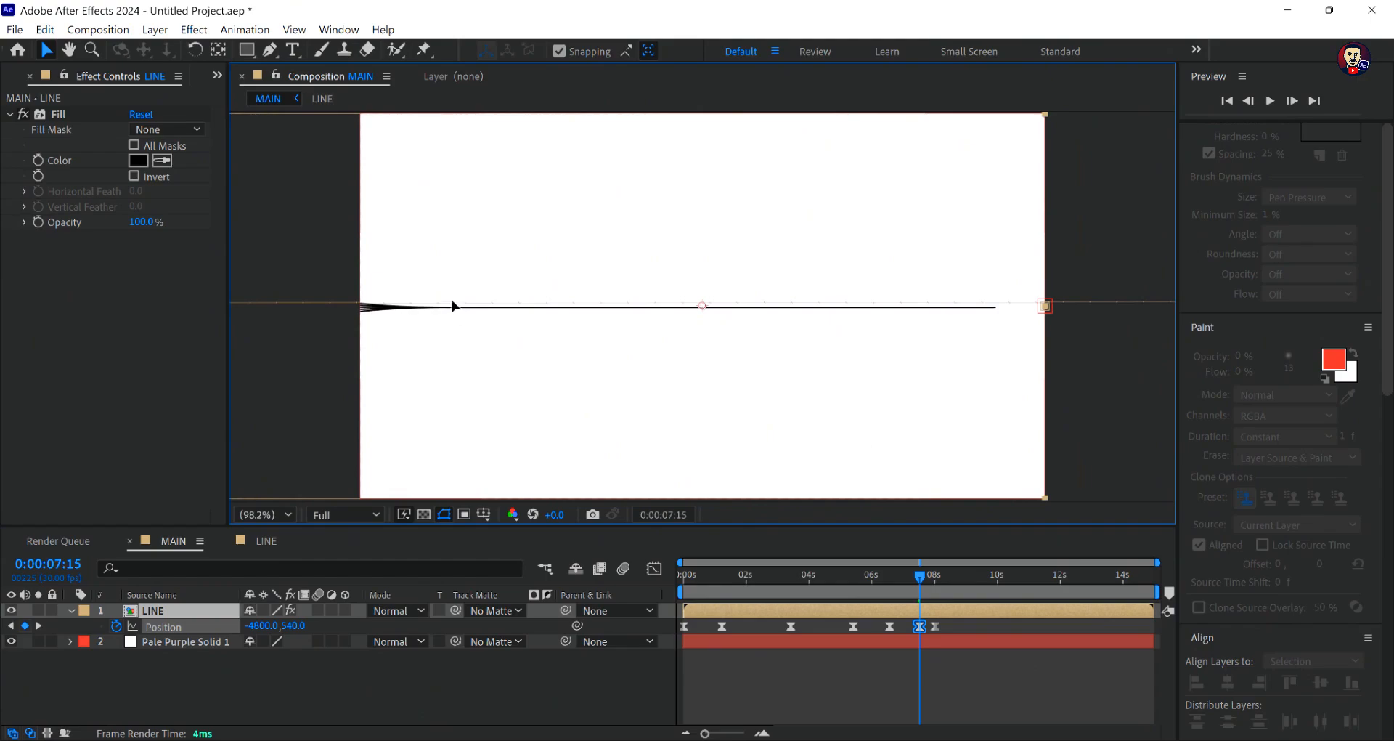
pyautogui.moveTo(452, 303); pyautogui.dragTo(550, 309)
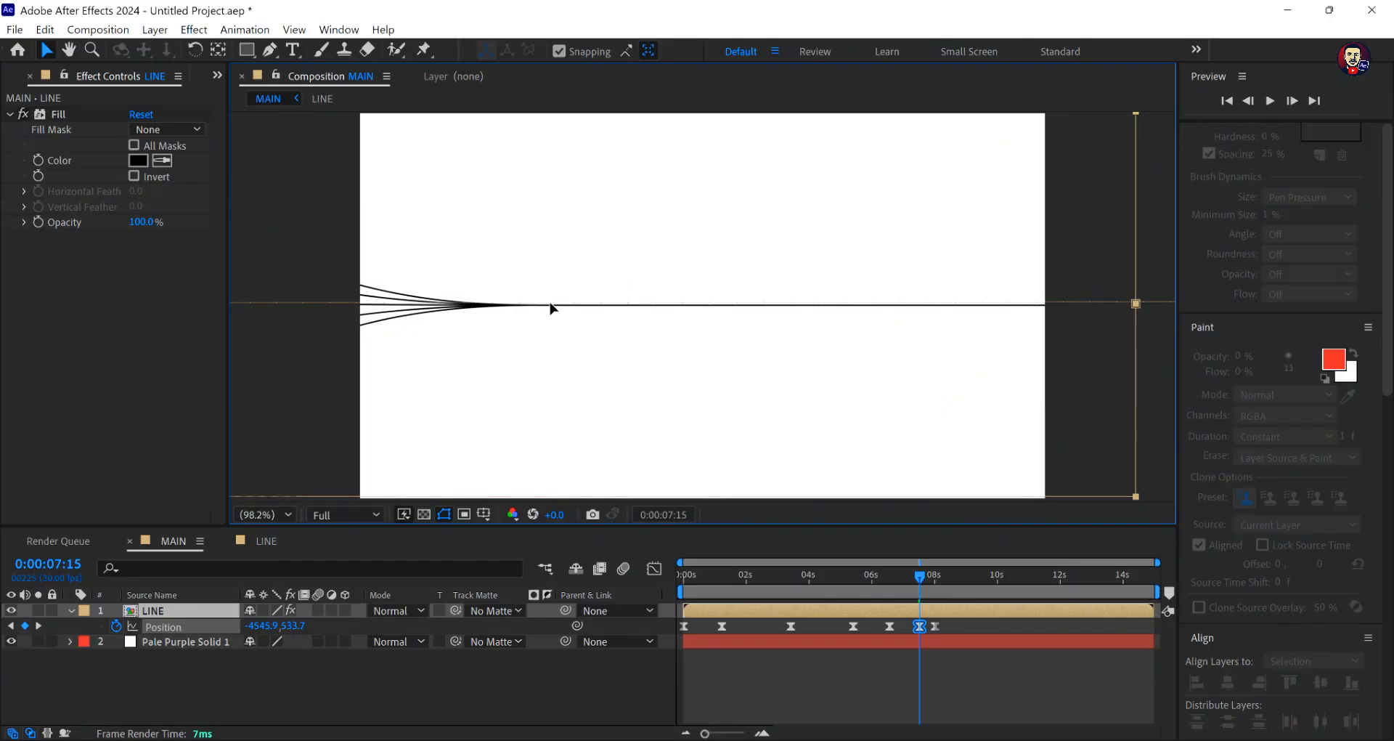
pyautogui.moveTo(550, 308); pyautogui.dragTo(500, 311)
pyautogui.click(890, 648)
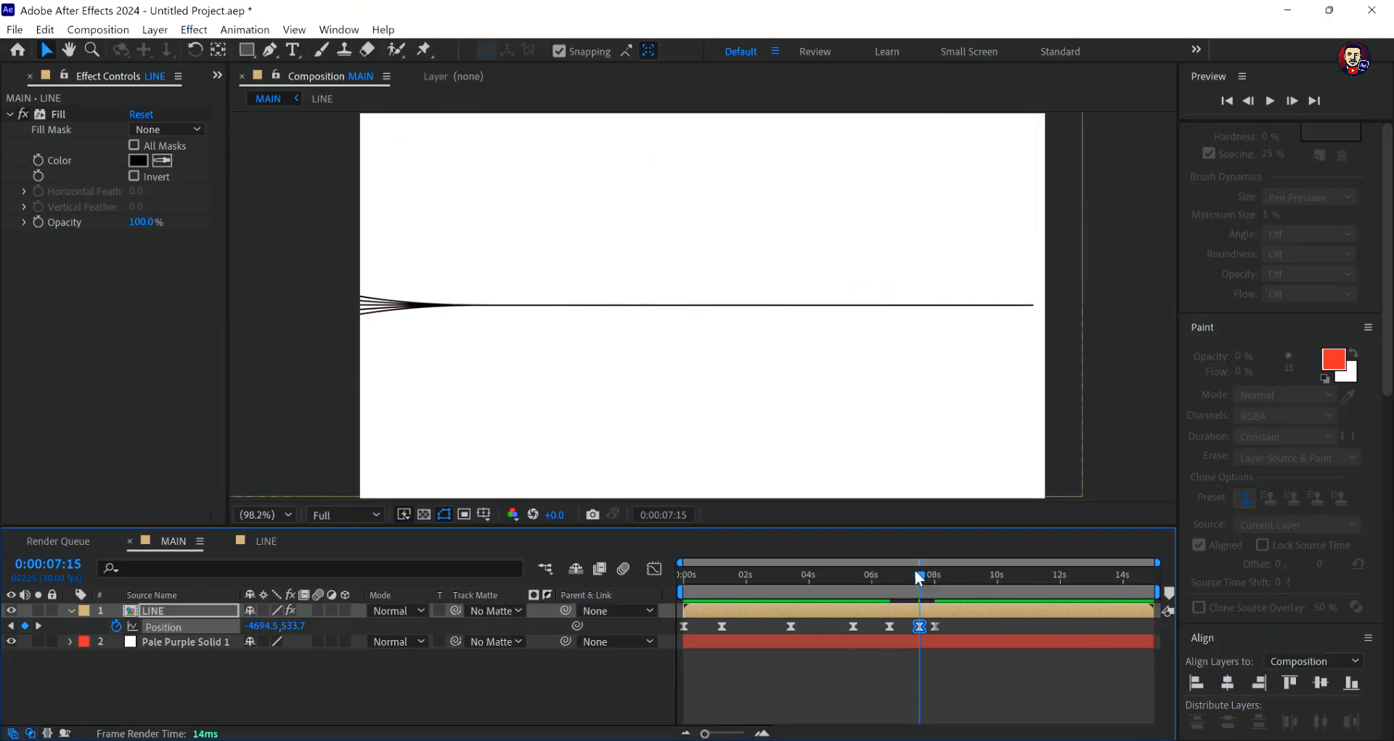
# - Preview the motion from 0:00:05:28 and undo the LINE layer's Position keyframe at 0:00:07:15
pyautogui.click(911, 569)
pyautogui.press('space')
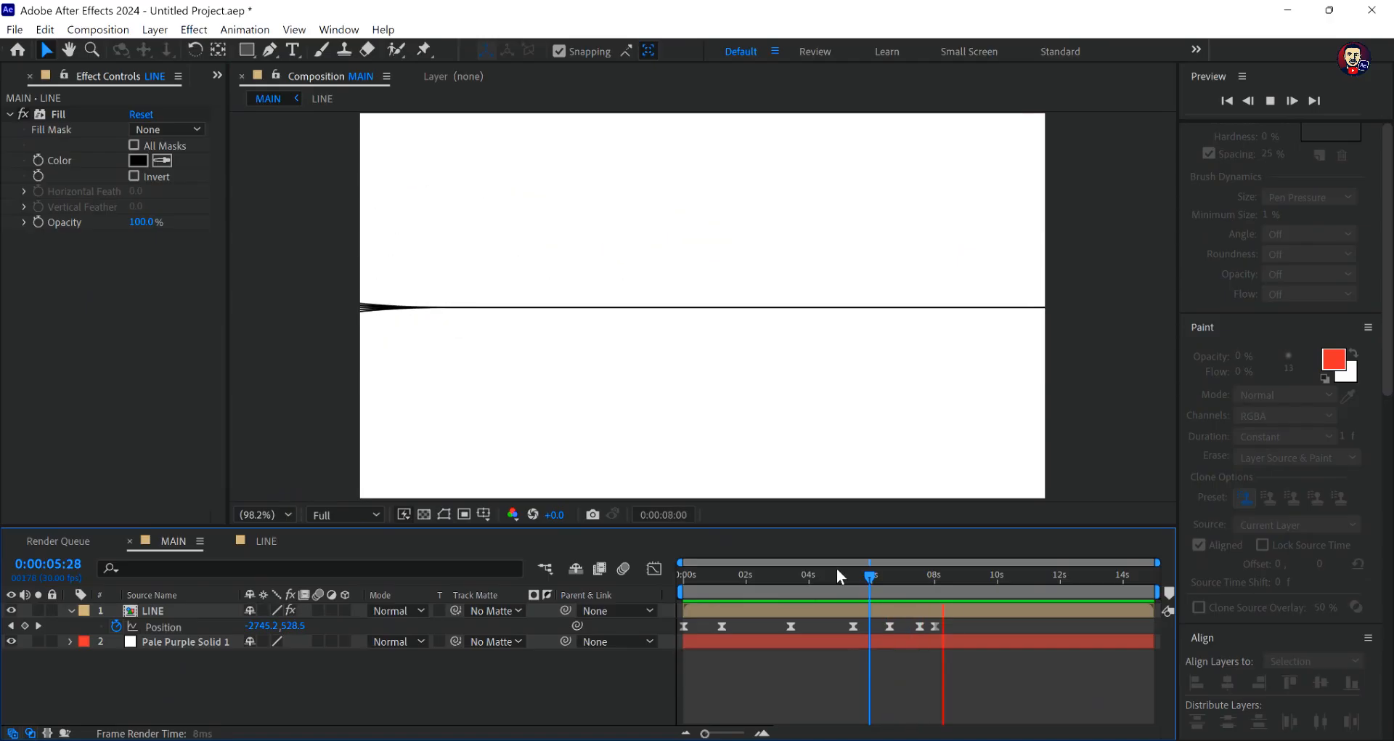
pyautogui.press('space')
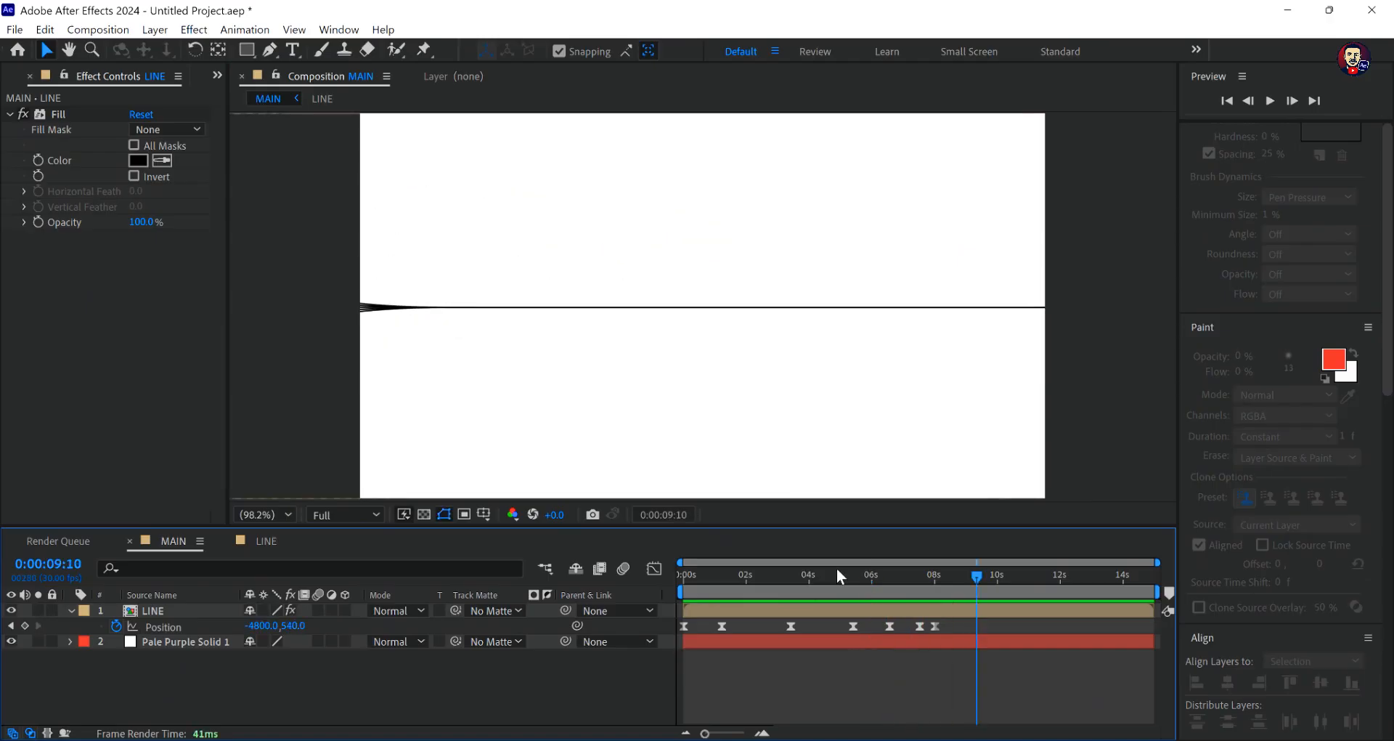
pyautogui.click(943, 602)
pyautogui.press('j')
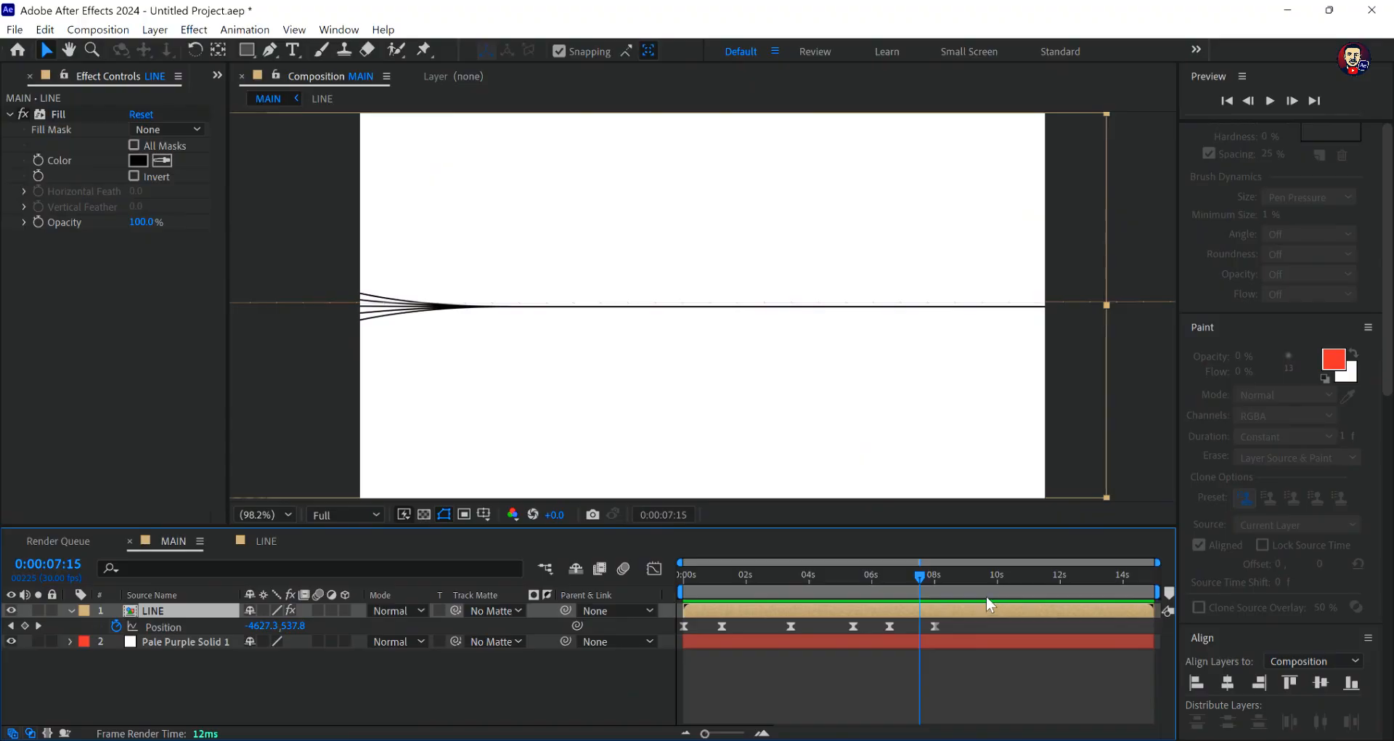
# - Preview the line motion from 0:00:07:15 and set the current time to the last Position keyframe at 0:00:08:02
pyautogui.press('space')
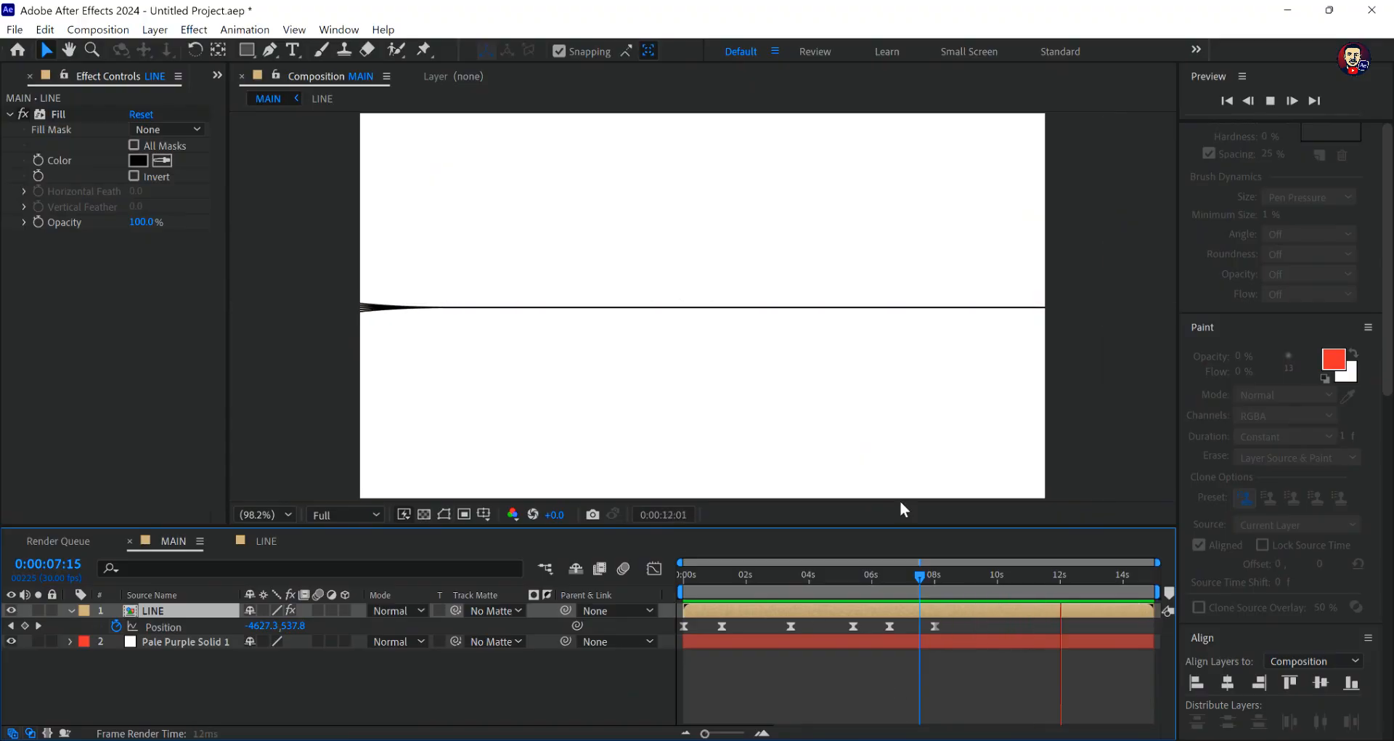
pyautogui.press('space')
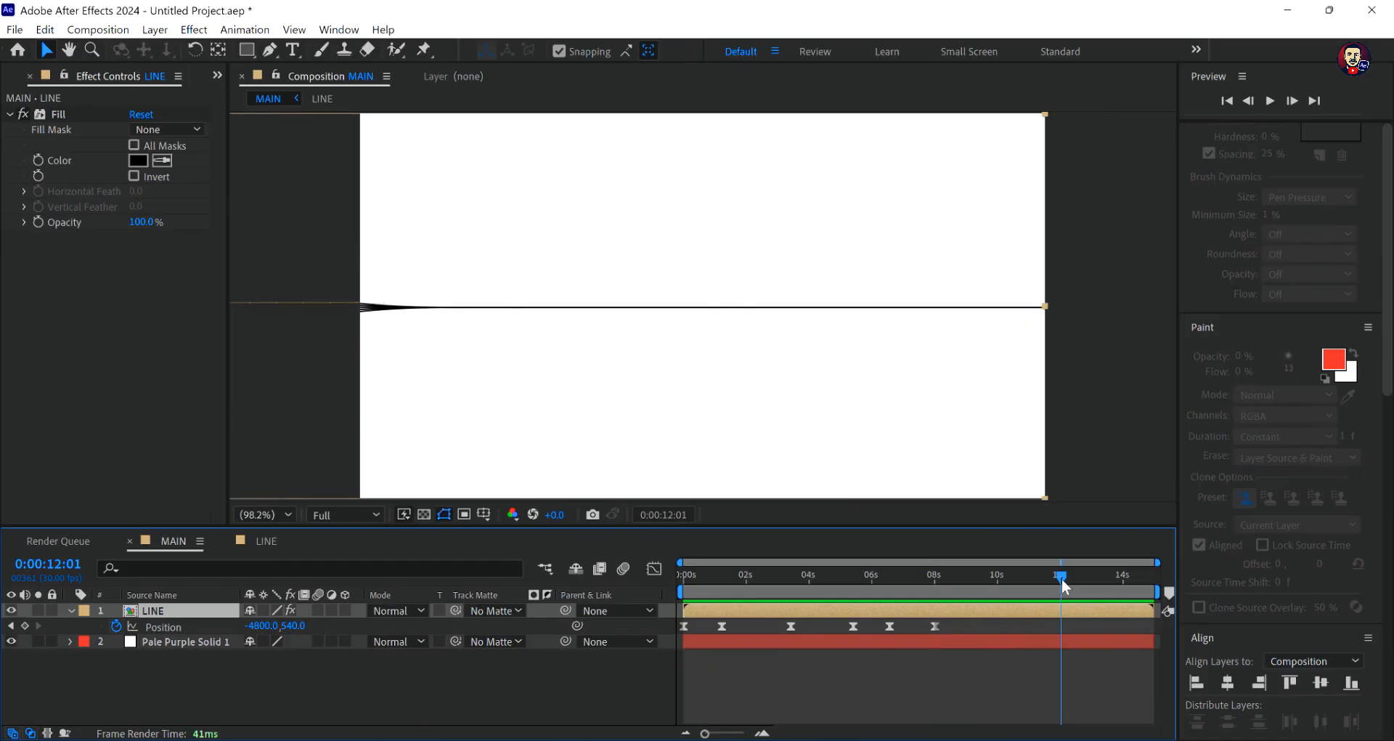
pyautogui.moveTo(1064, 587); pyautogui.dragTo(938, 595)
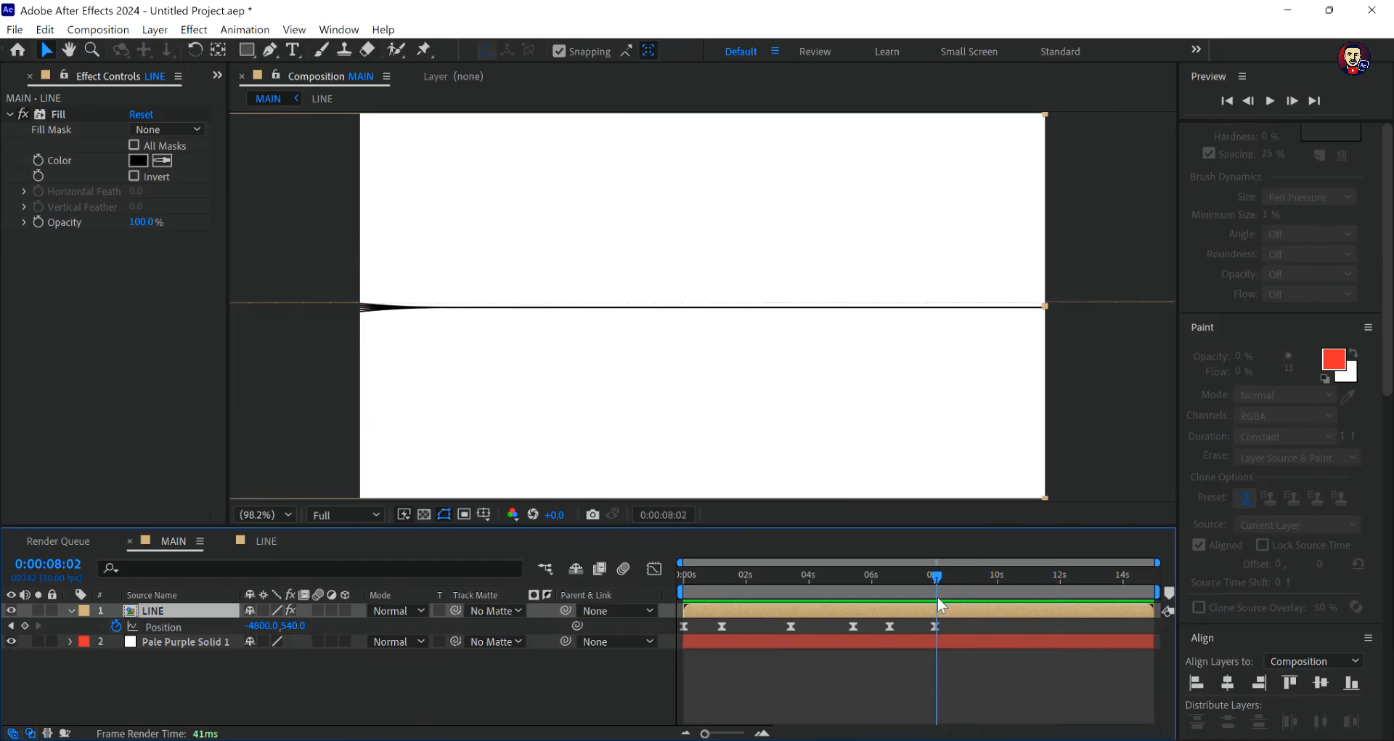
# - Add a text layer reading "motion graphics" above the line in the MAIN composition
pyautogui.click(294, 52)
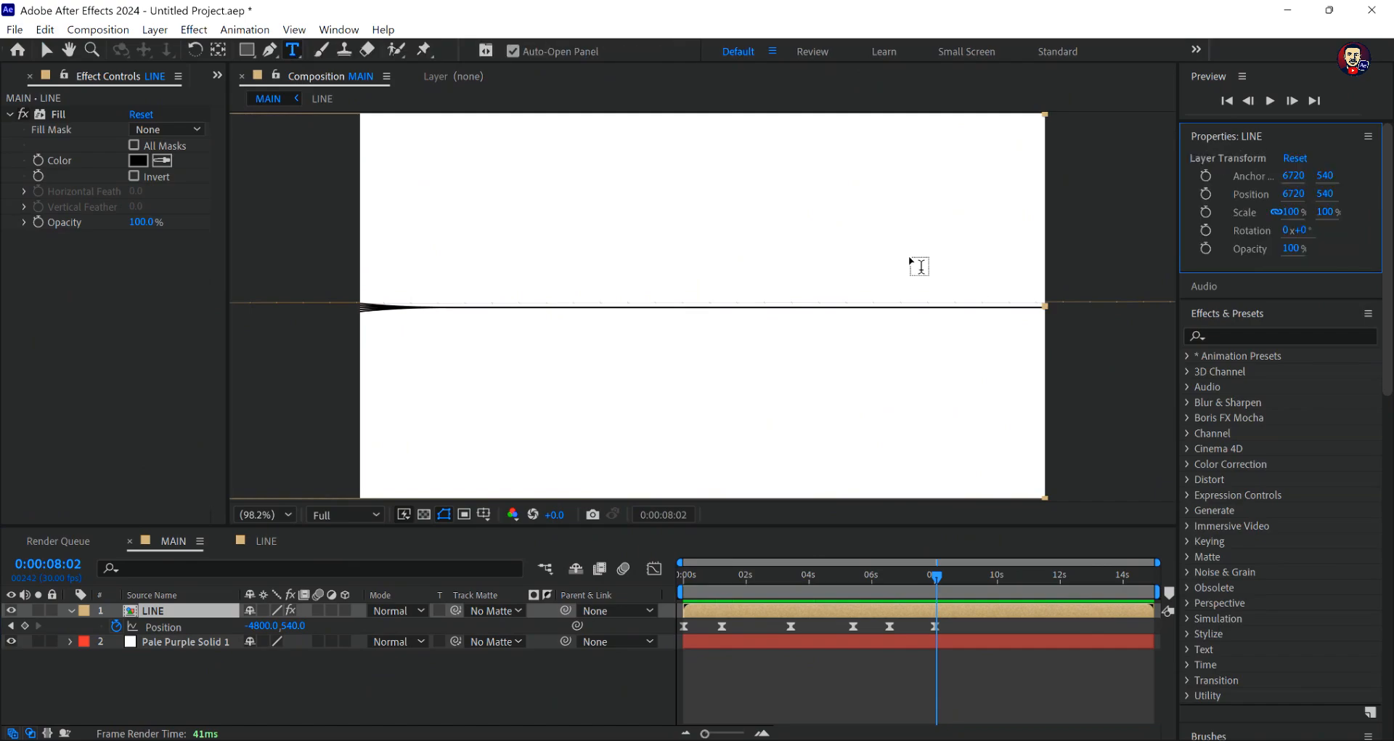
pyautogui.click(690, 244)
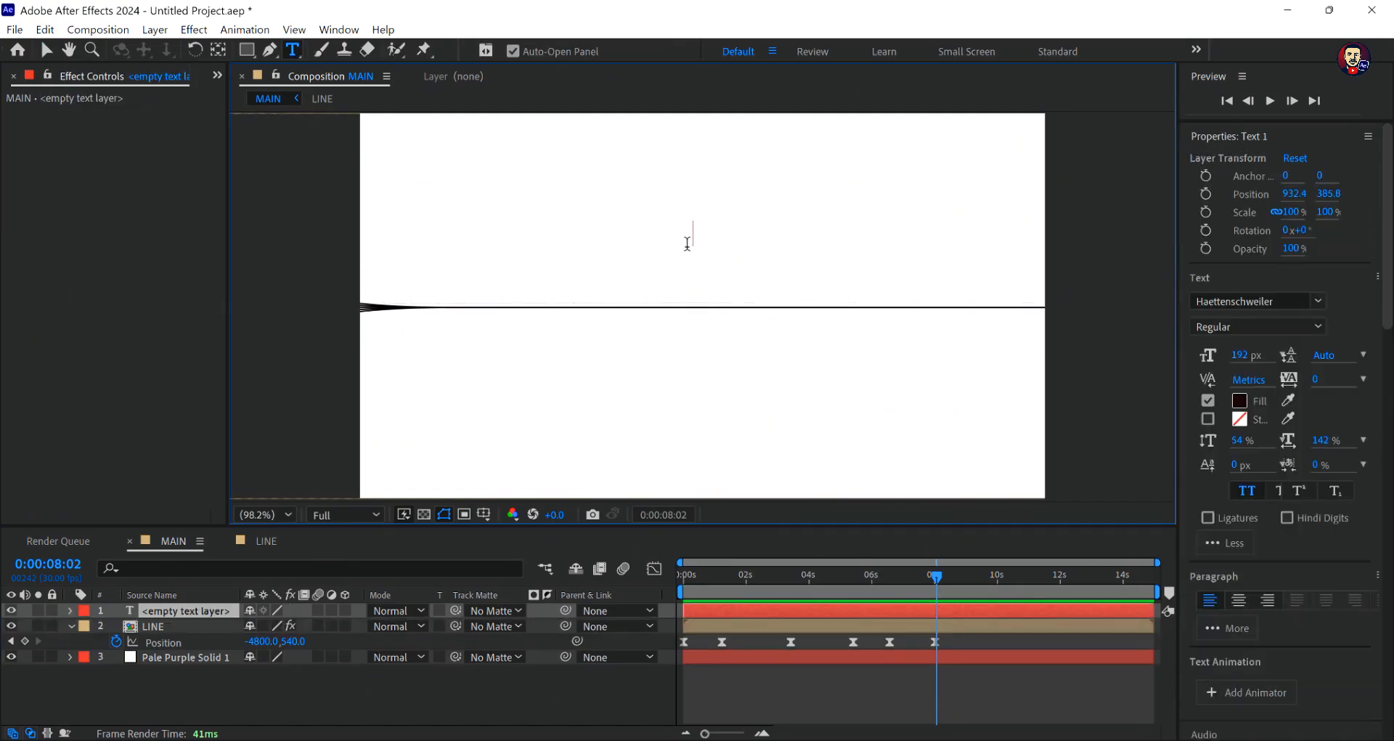
pyautogui.write('motion')
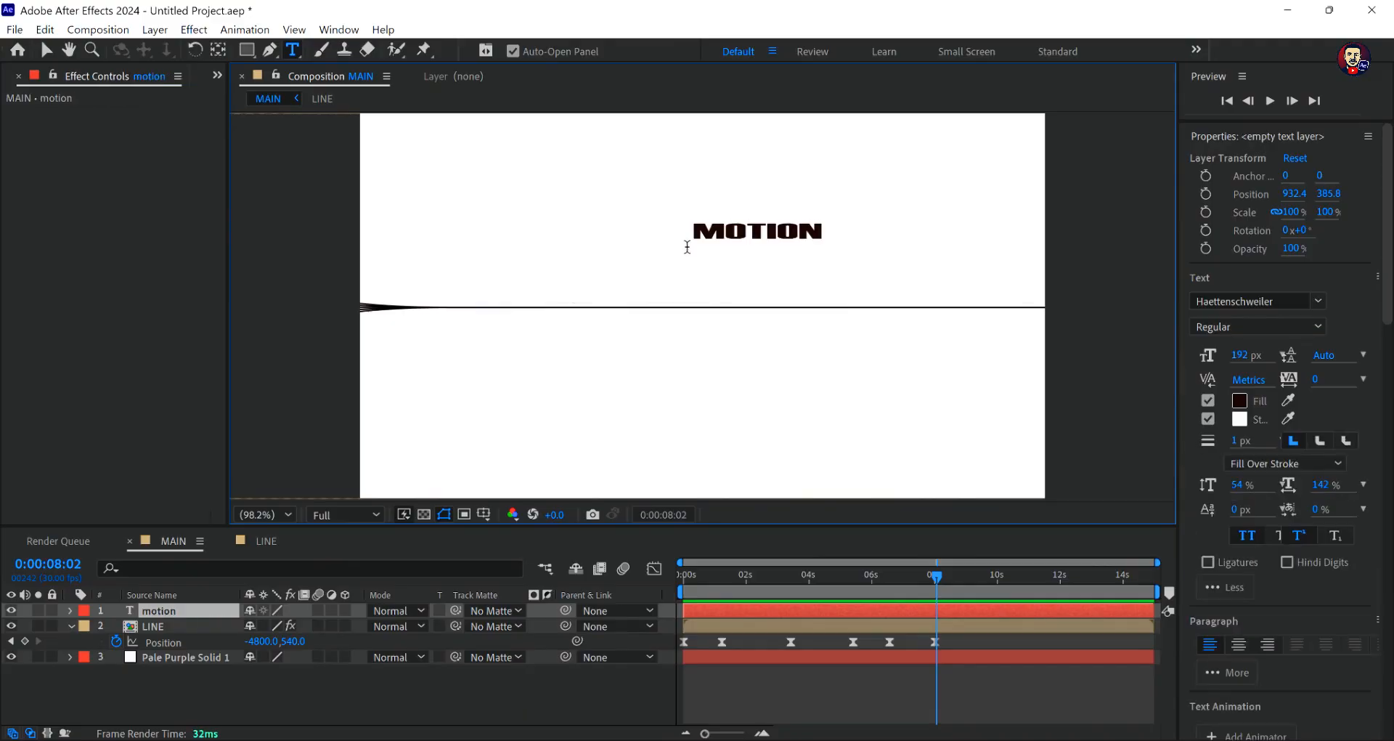
pyautogui.write(' graphi')
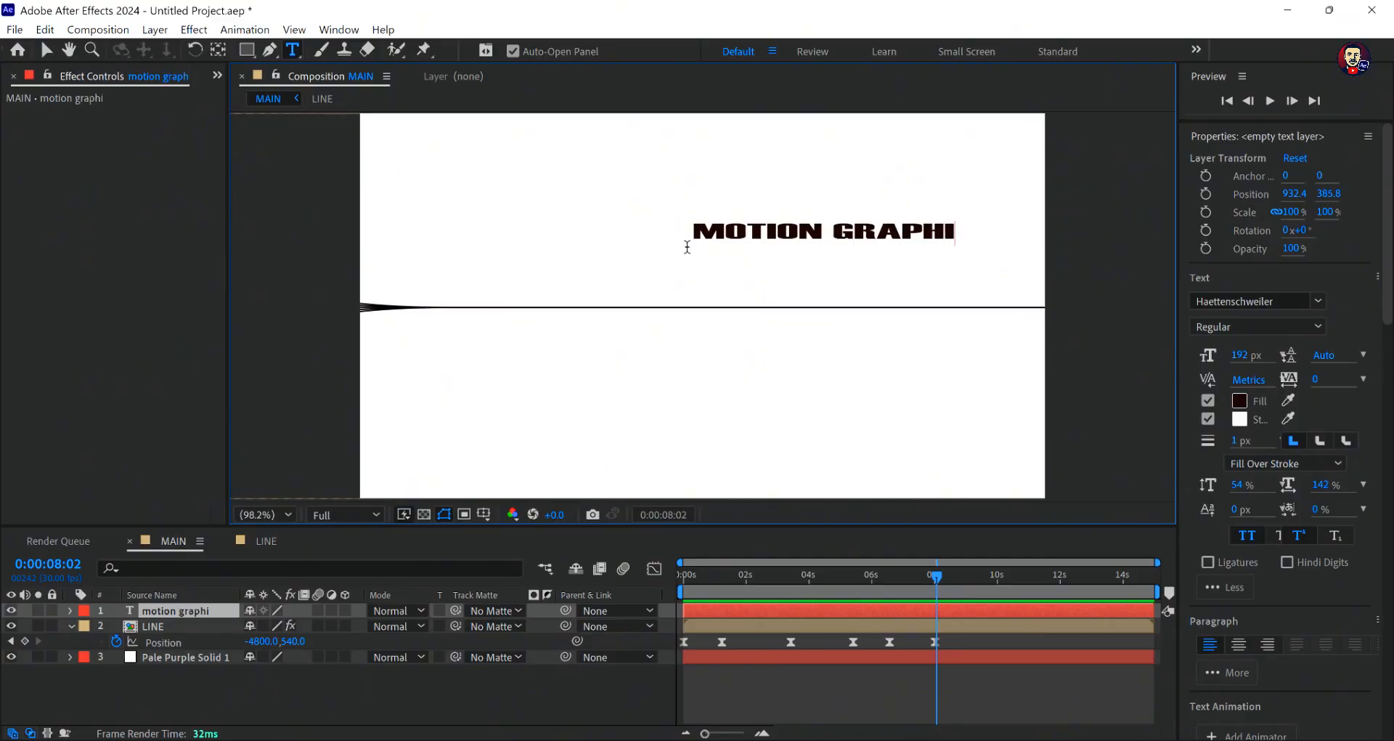
pyautogui.write('cs')
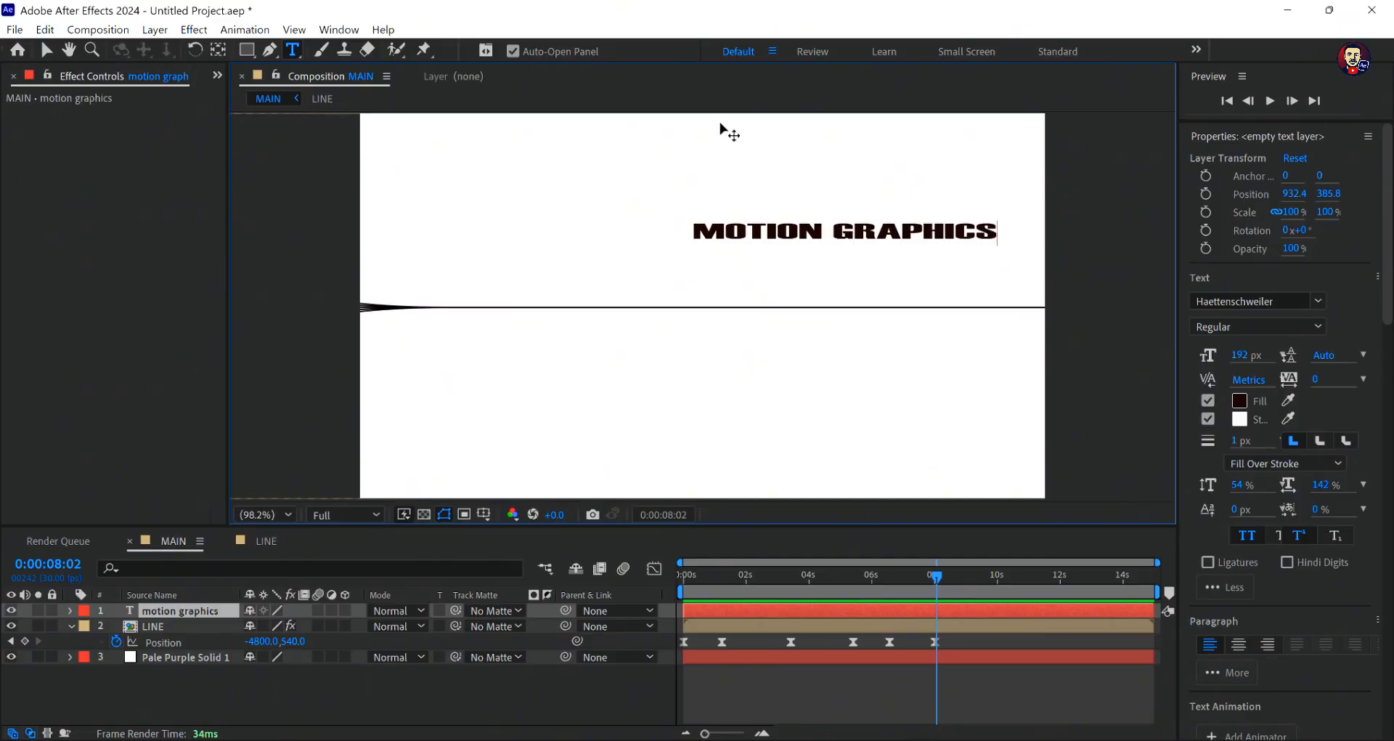
pyautogui.click(46, 49)
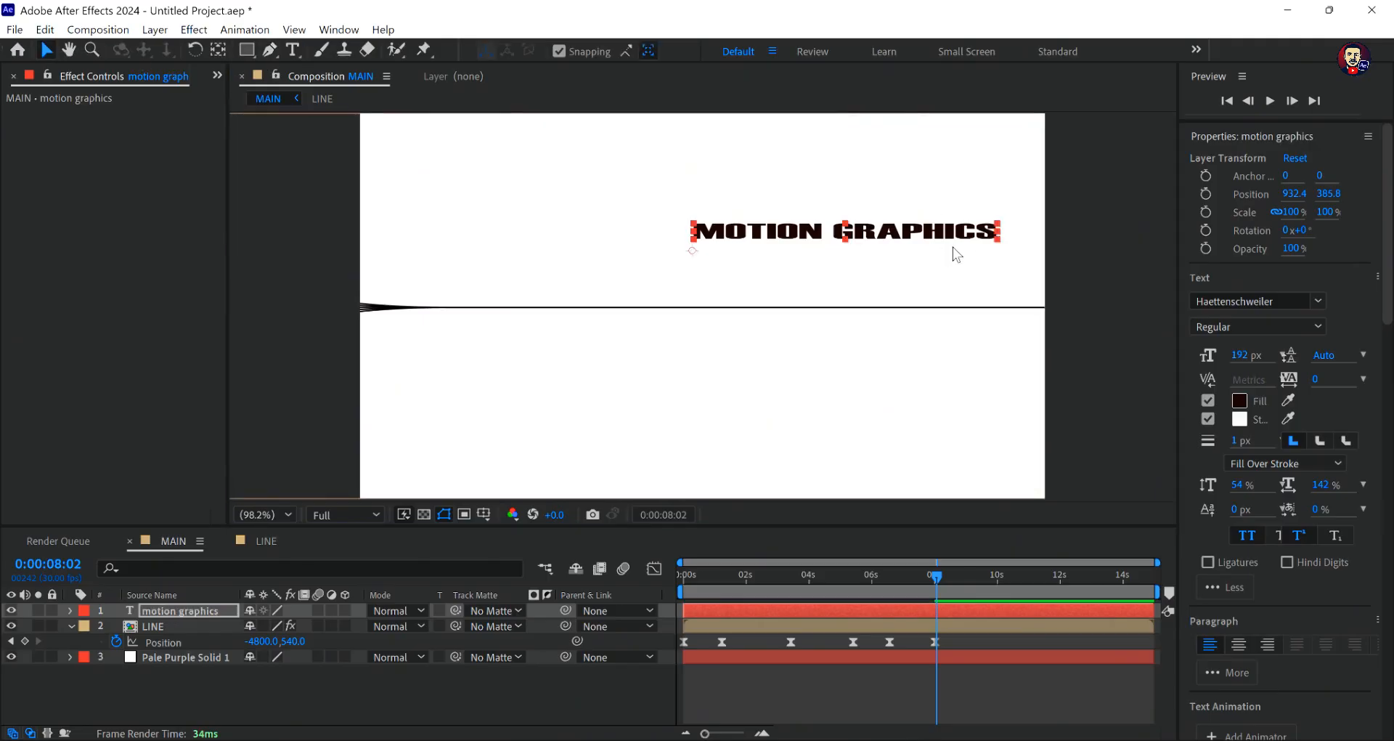
# - Set the text's font size to 167 px and move it down onto the line near the frame's centre
pyautogui.click(1238, 356)
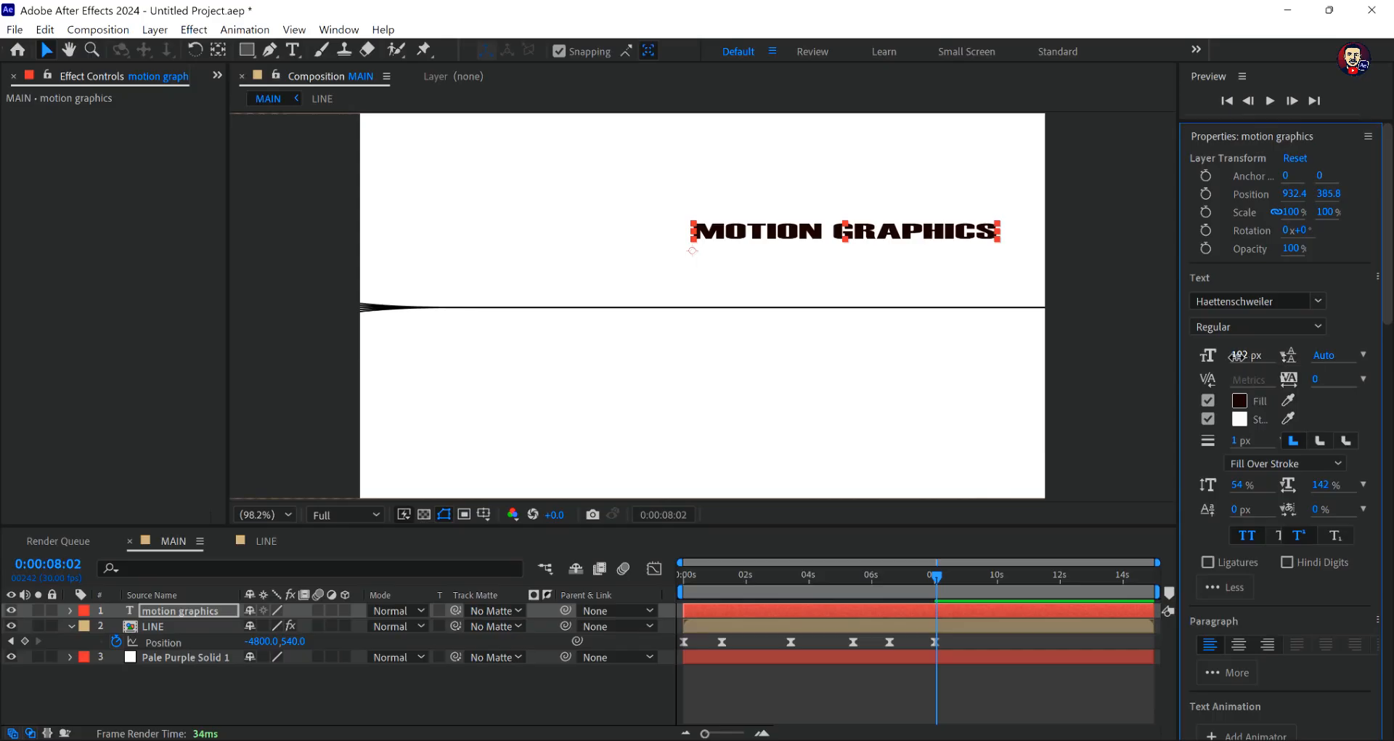
pyautogui.moveTo(1227, 357); pyautogui.dragTo(1217, 356)
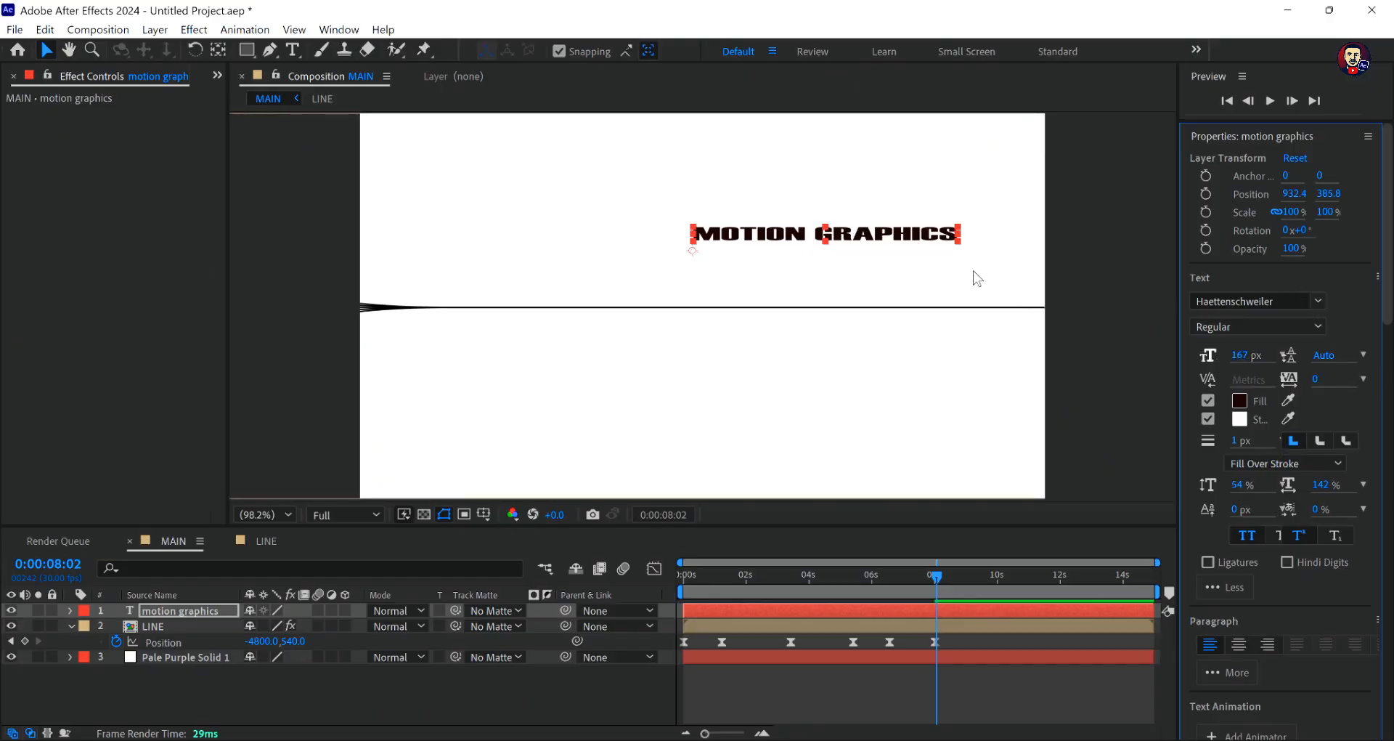
pyautogui.moveTo(825, 239); pyautogui.dragTo(900, 289)
pyautogui.scroll(3, 865, 306)
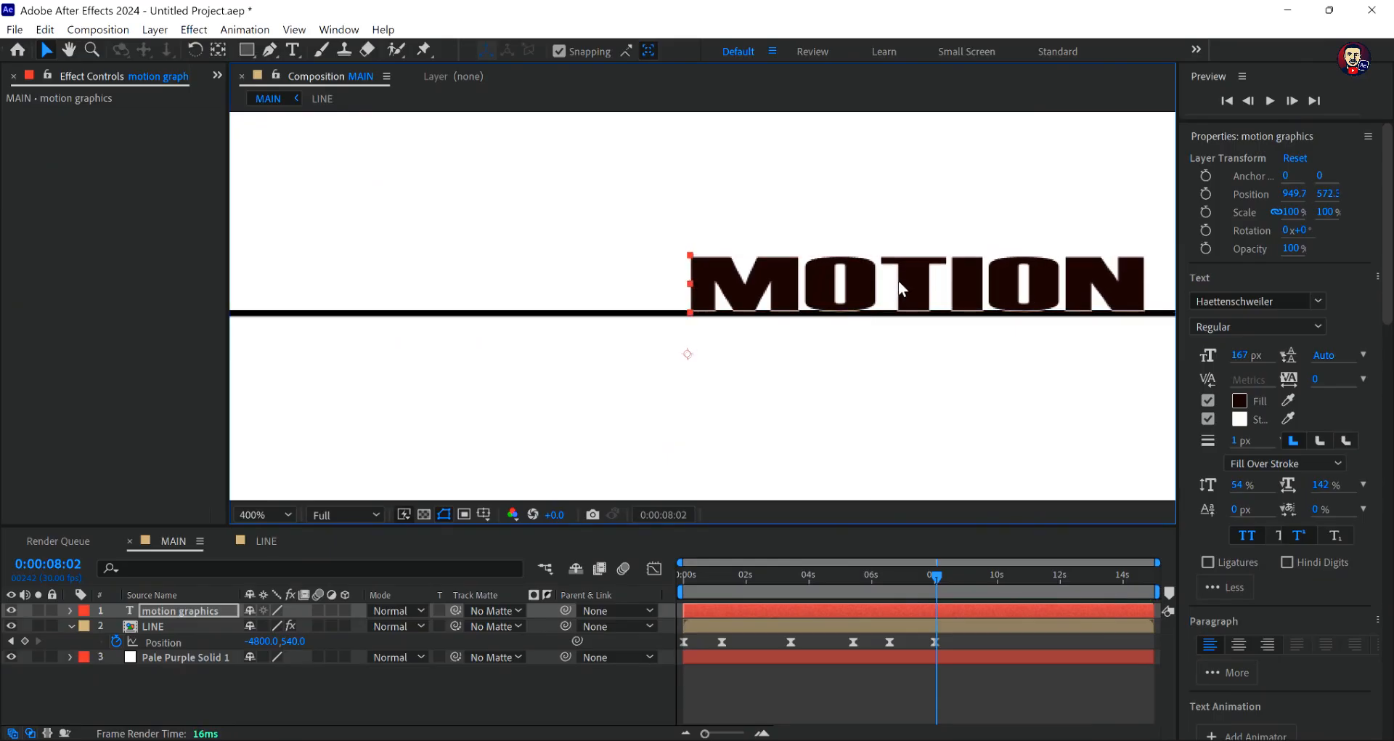
pyautogui.scroll(-4, 952, 287)
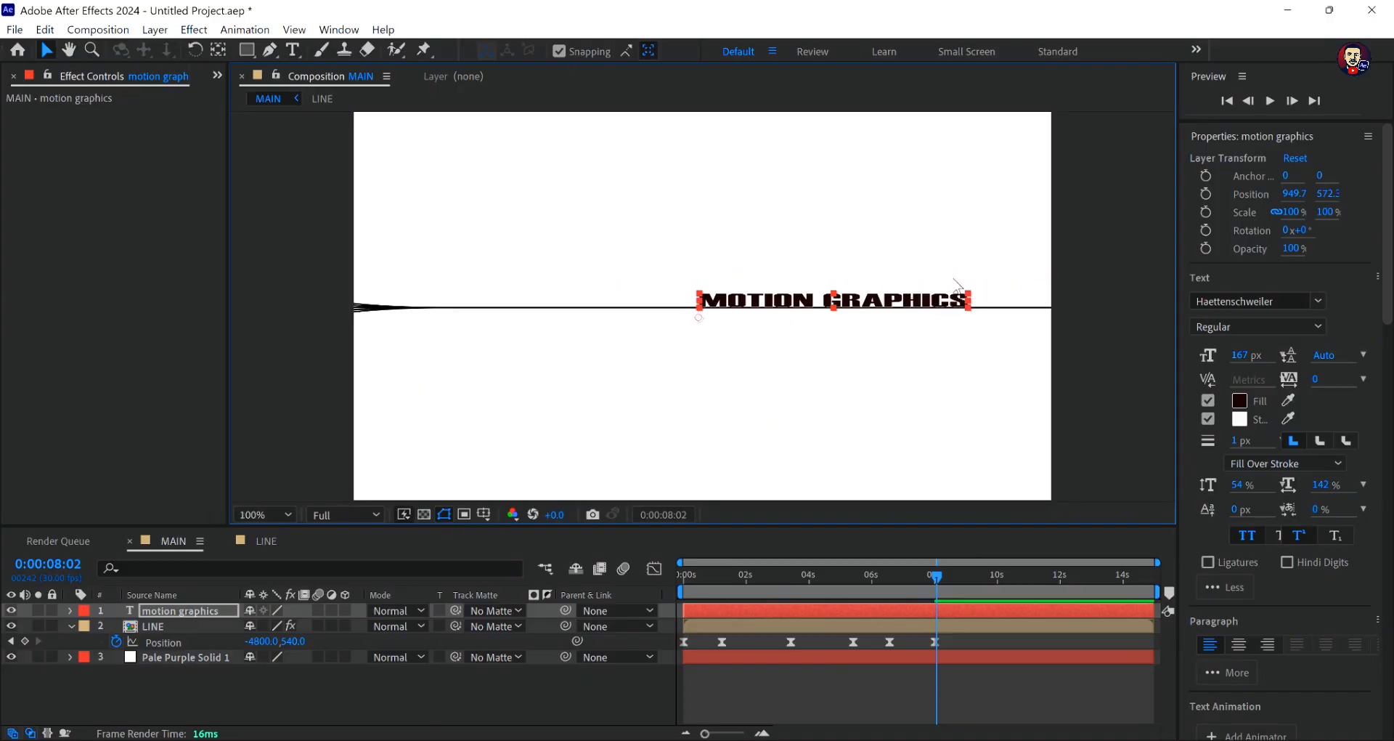
# - Move the text to the line's right end so it rests on the line, at about 1167, 573.8
pyautogui.moveTo(854, 305); pyautogui.dragTo(934, 293)
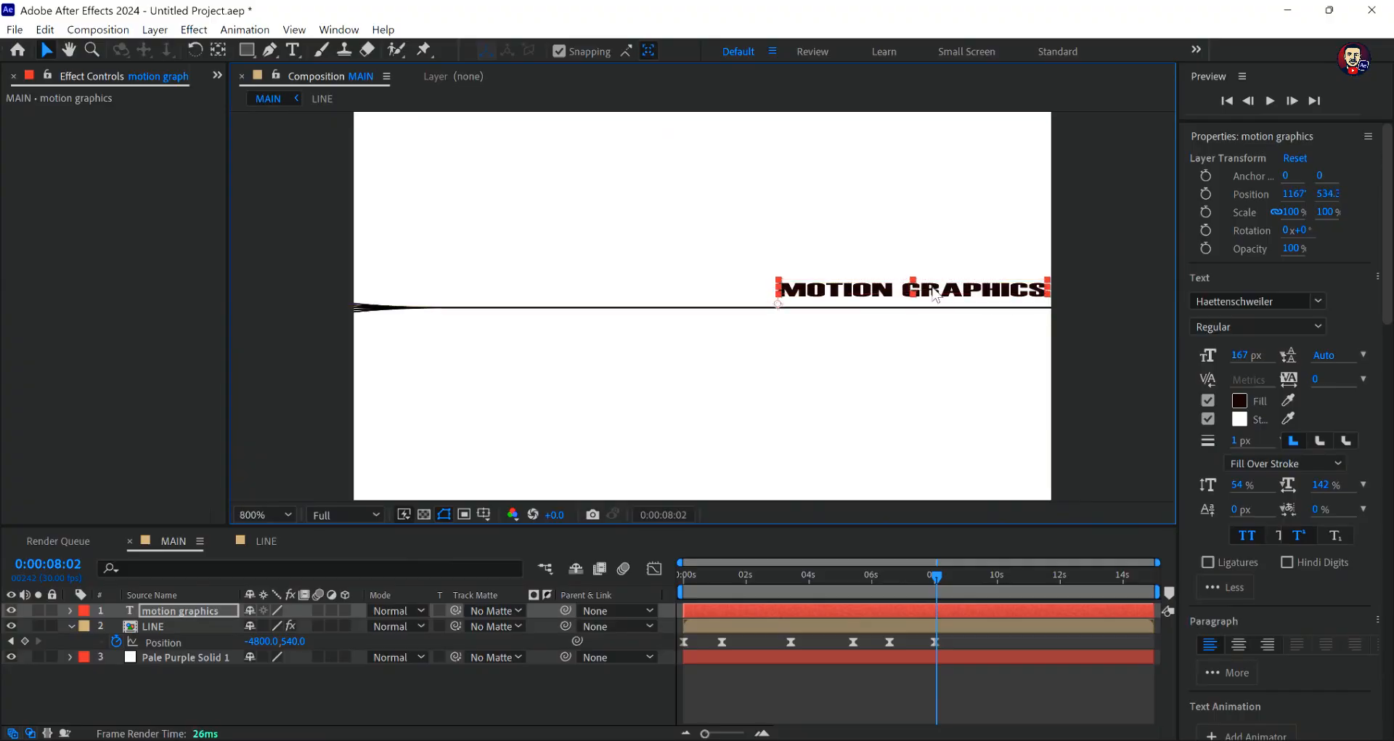
pyautogui.scroll(4, 934, 294)
pyautogui.scroll(-3, 935, 294)
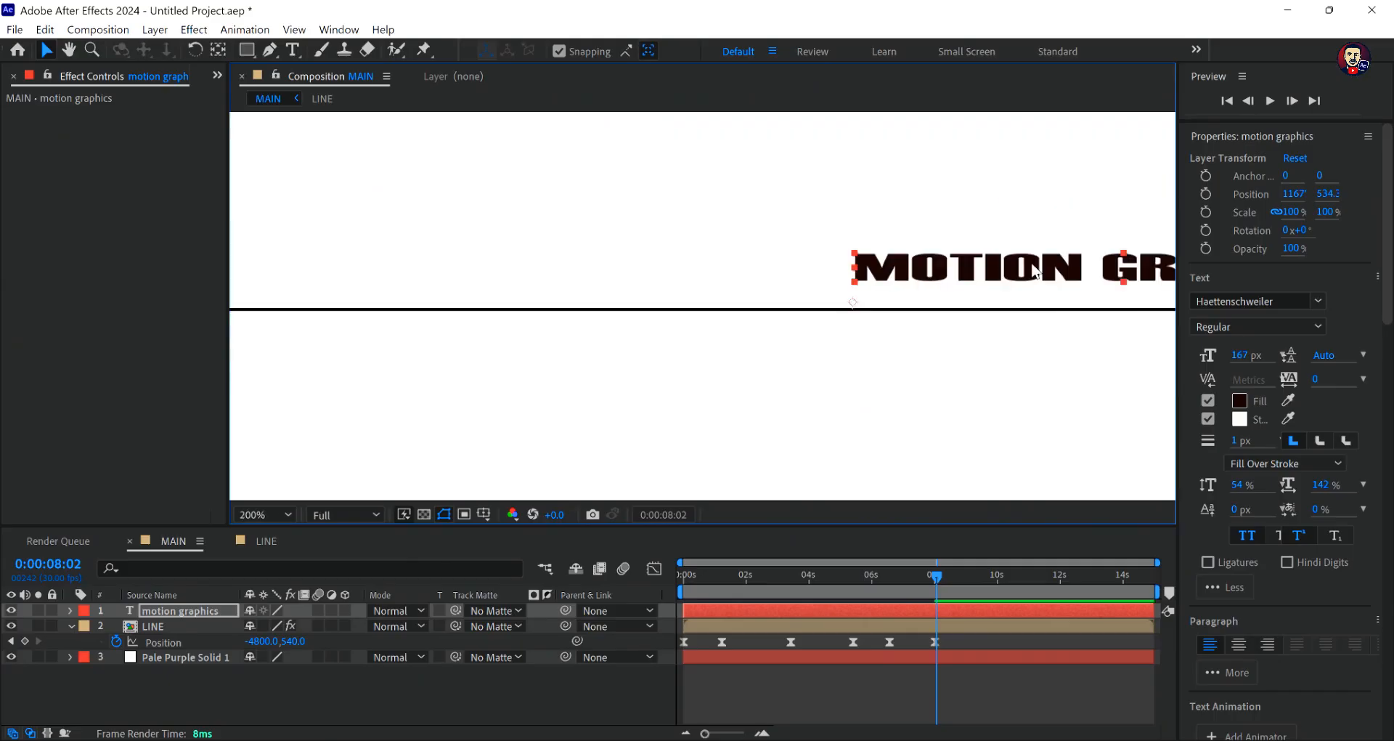
pyautogui.scroll(-2, 1035, 272)
pyautogui.moveTo(955, 290); pyautogui.dragTo(955, 304)
pyautogui.scroll(2, 955, 299)
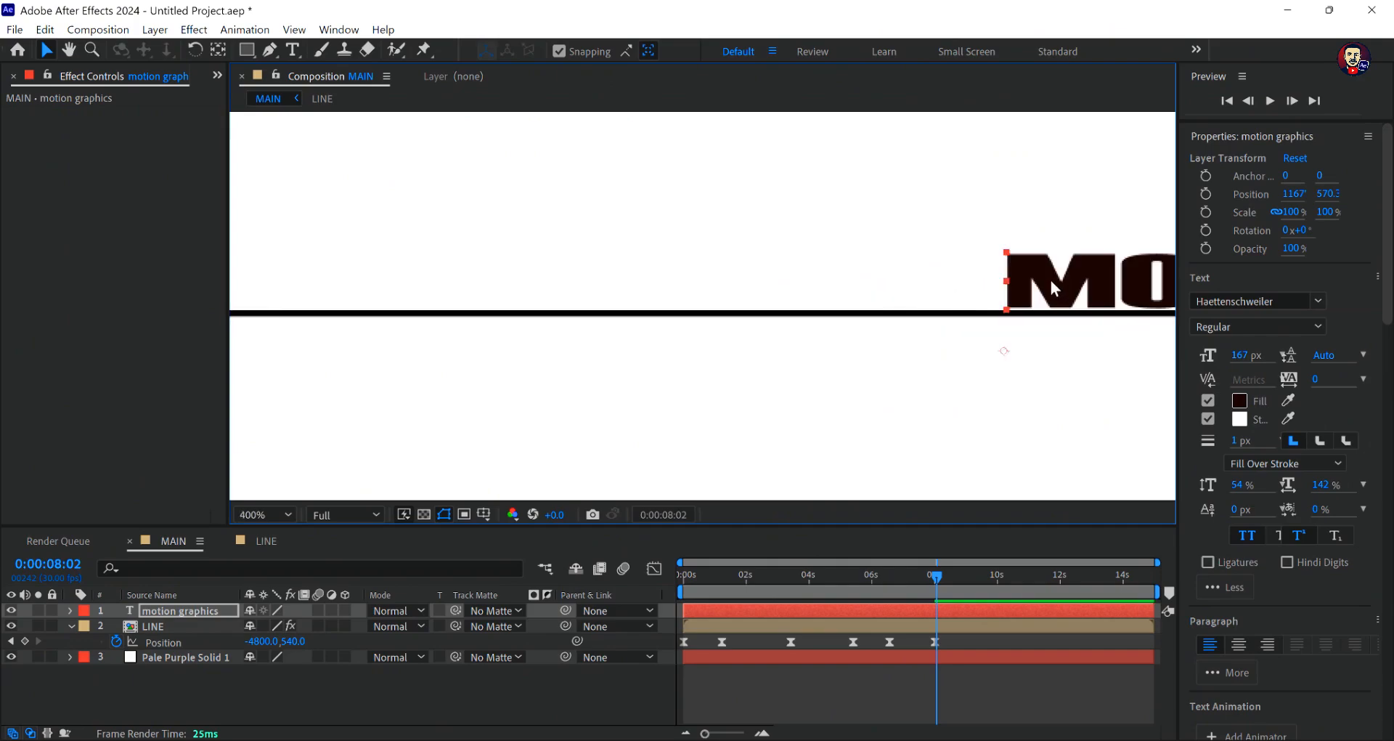
pyautogui.scroll(-1, 1051, 281)
pyautogui.moveTo(1021, 293); pyautogui.dragTo(1004, 320)
pyautogui.scroll(-1, 1003, 320)
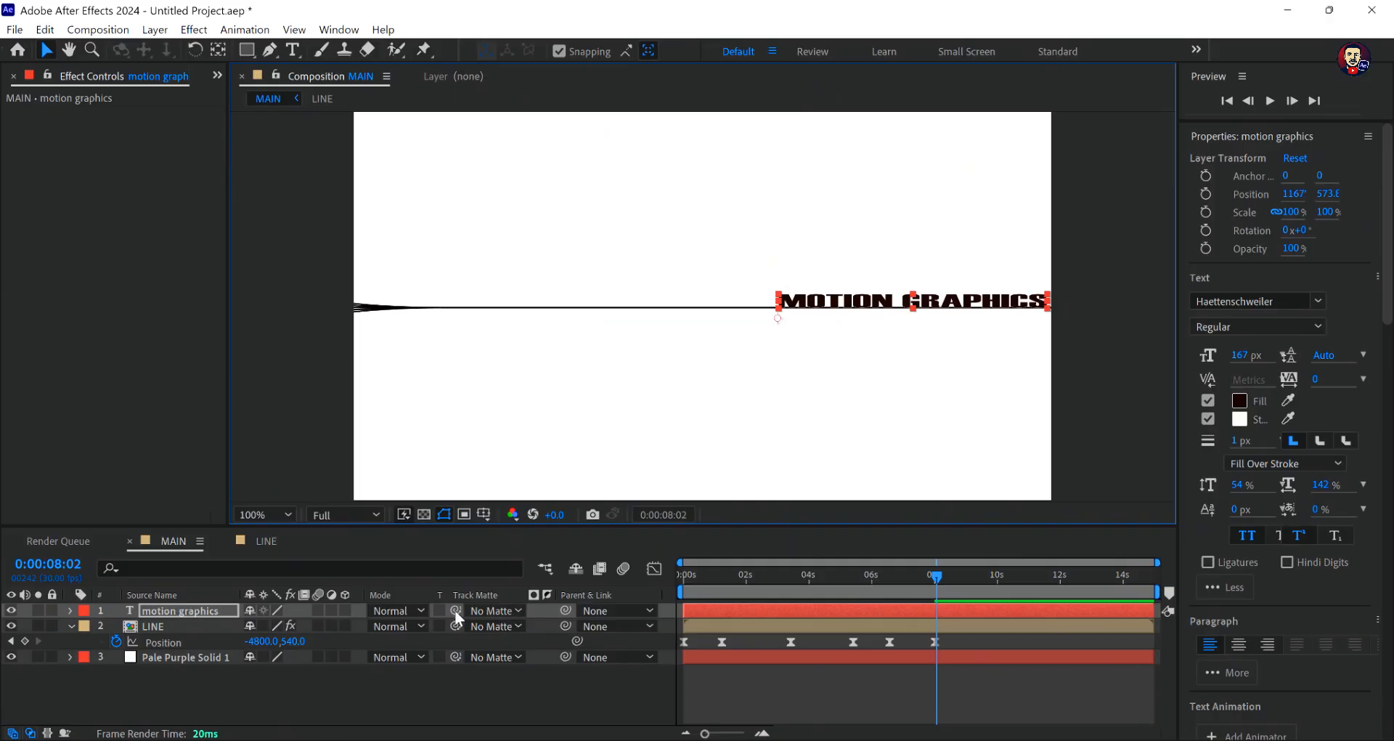
# - Parent the motion graphics text layer to the LINE layer
pyautogui.moveTo(566, 610); pyautogui.dragTo(154, 629)
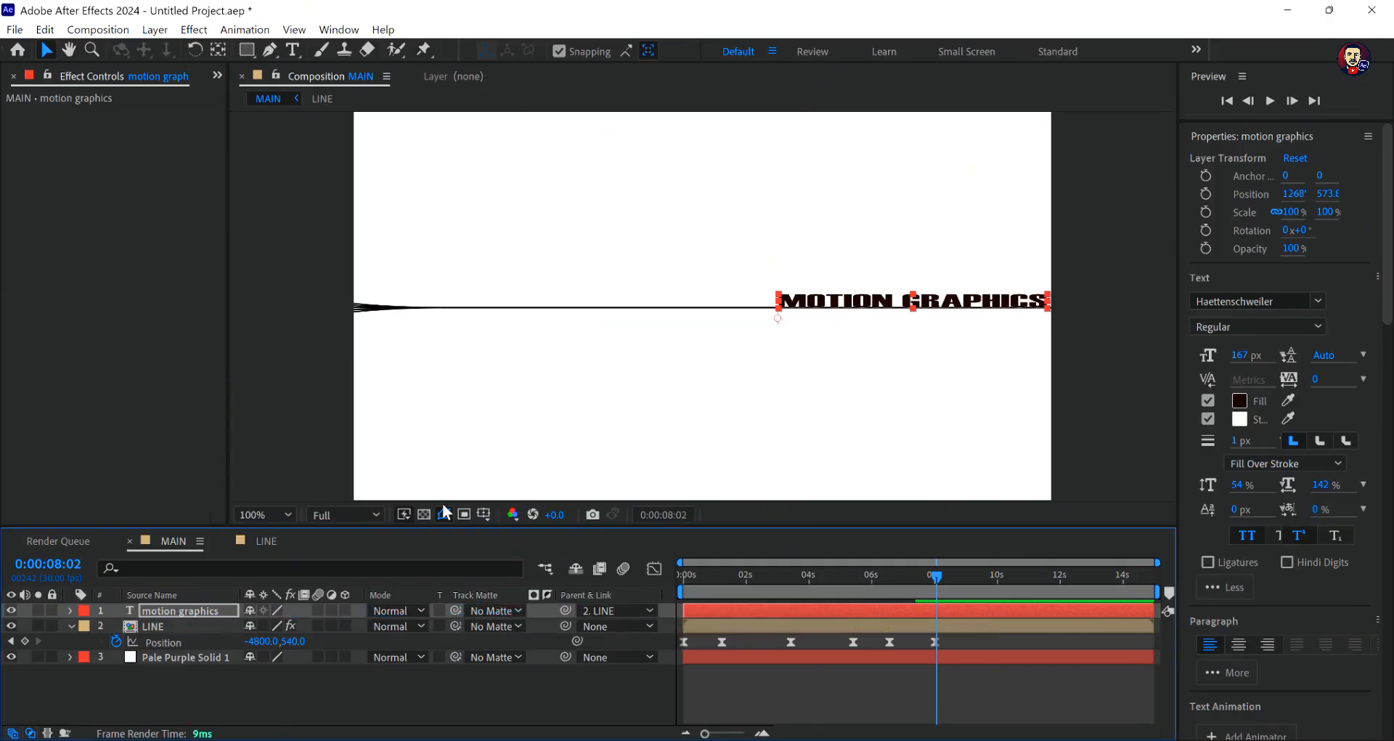
pyautogui.scroll(-2, 834, 479)
pyautogui.scroll(1, 833, 477)
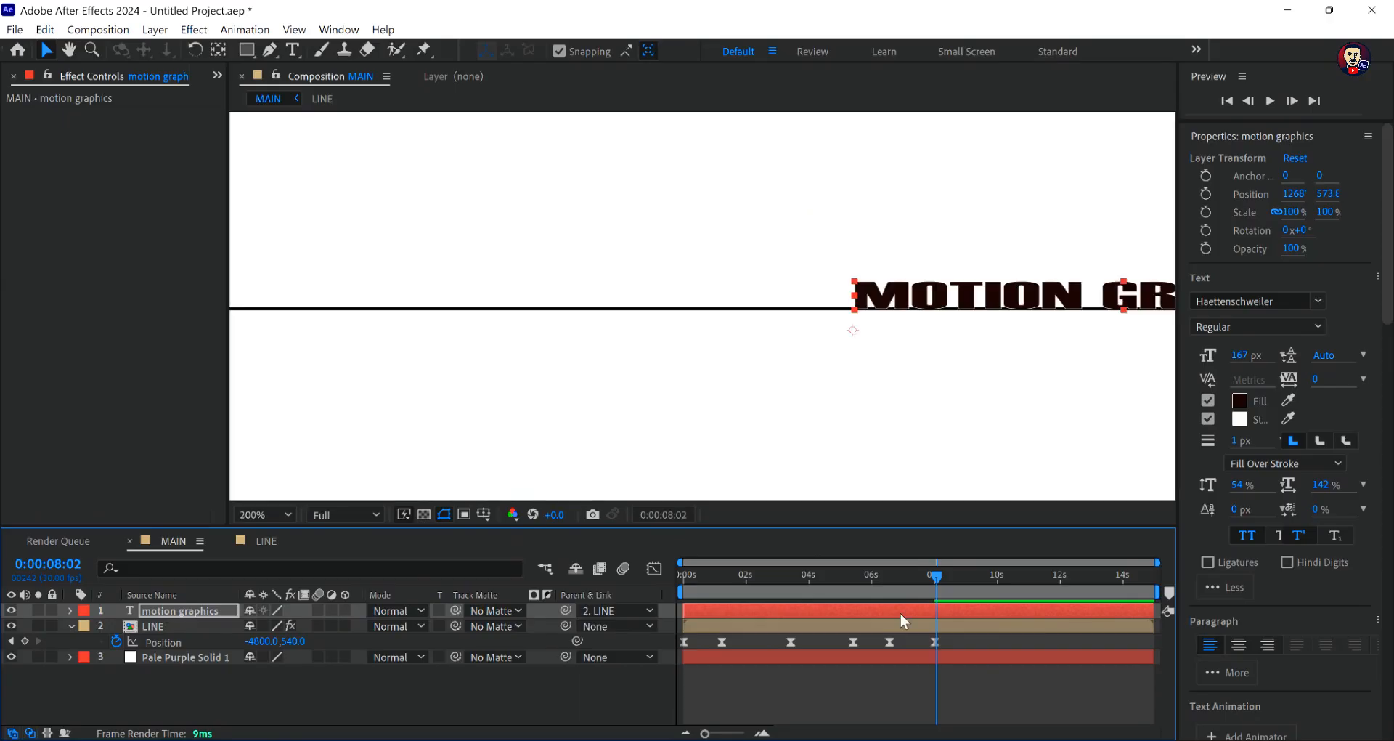
# - Set the LINE layer's Position keyframe at 0:00:08:02 to -5275.0, 540.0, bringing the text near the frame's centre
pyautogui.moveTo(263, 641); pyautogui.dragTo(29, 626)
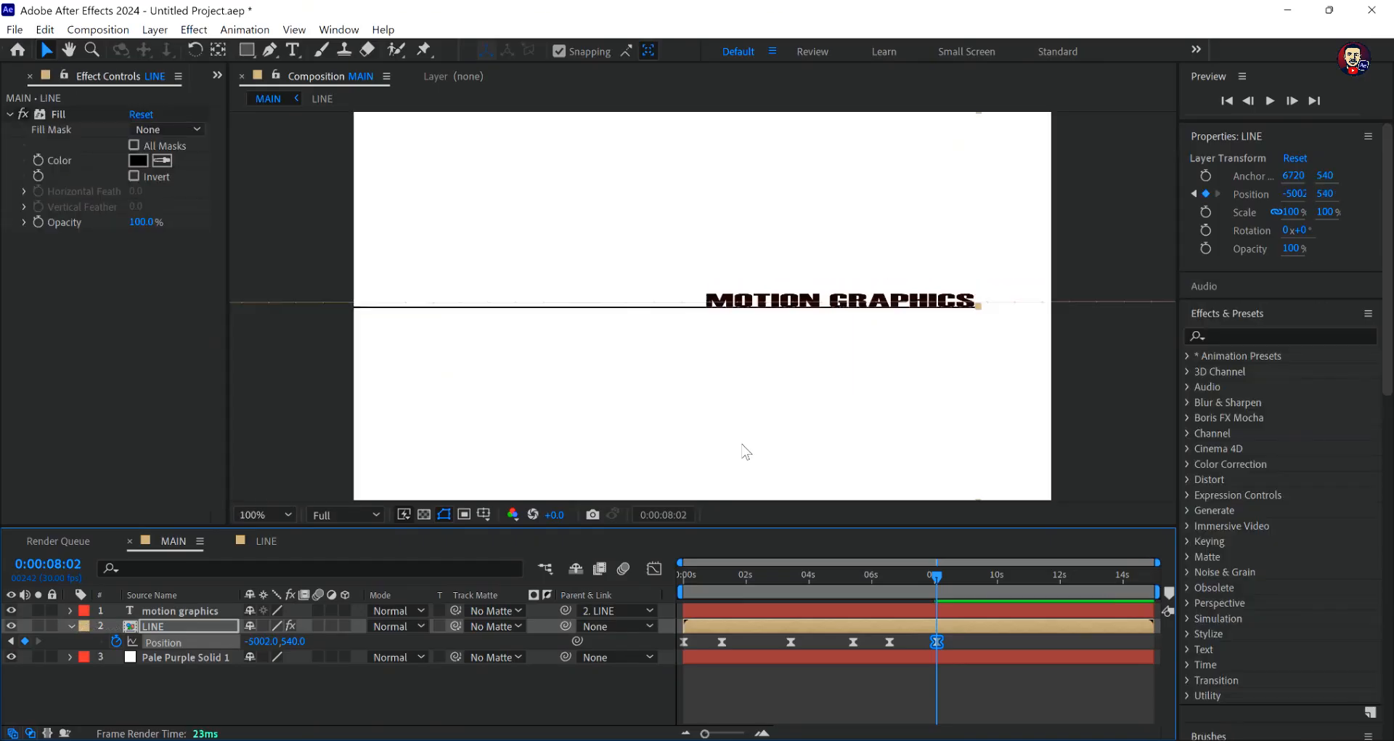
pyautogui.scroll(-1, 745, 452)
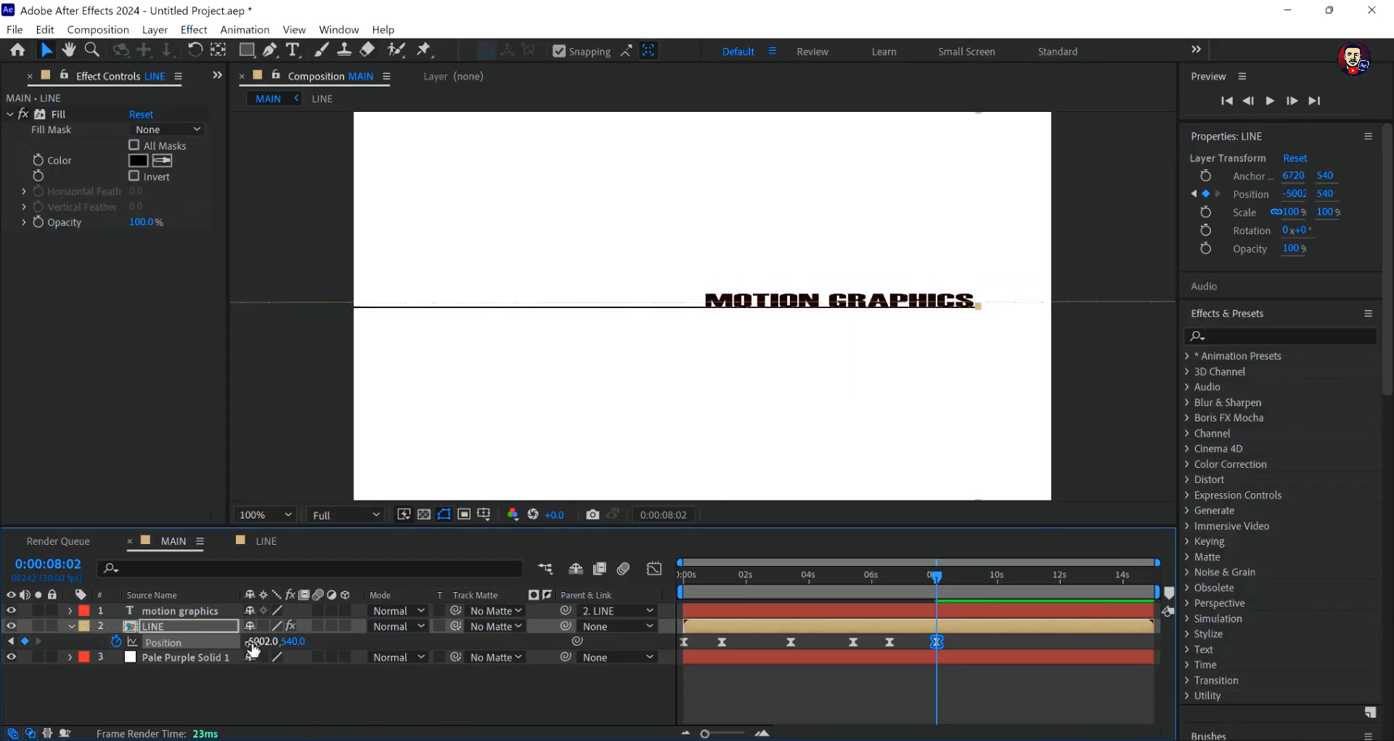
pyautogui.moveTo(257, 643); pyautogui.dragTo(101, 642)
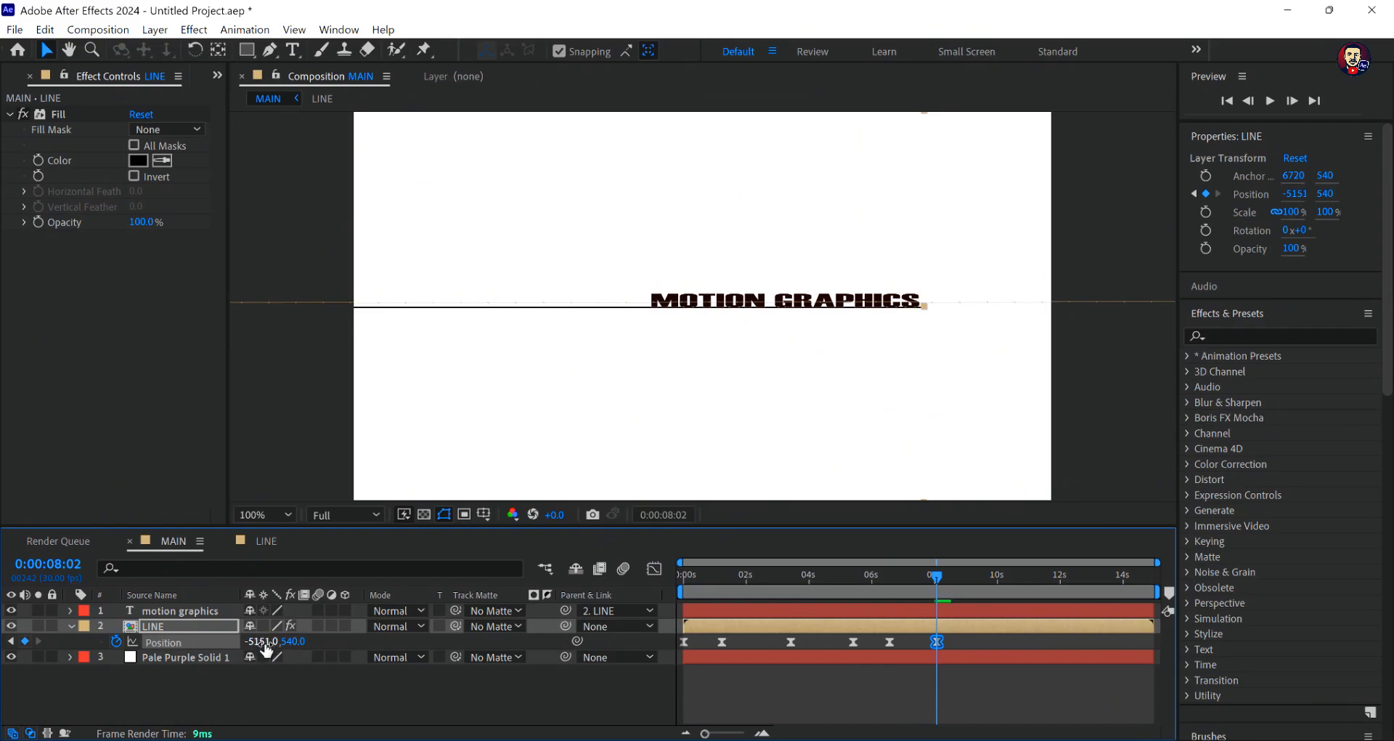
pyautogui.moveTo(263, 643); pyautogui.dragTo(165, 645)
pyautogui.click(463, 518)
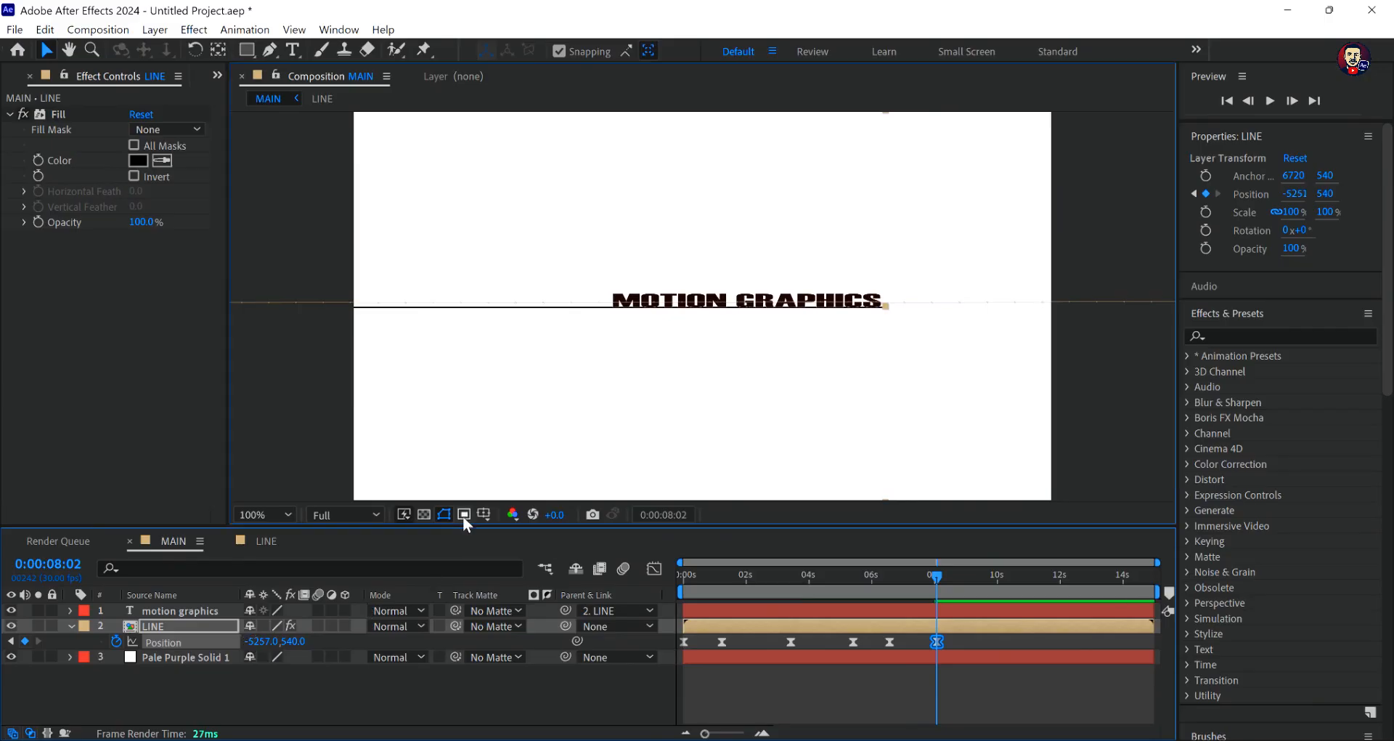
pyautogui.click(464, 519)
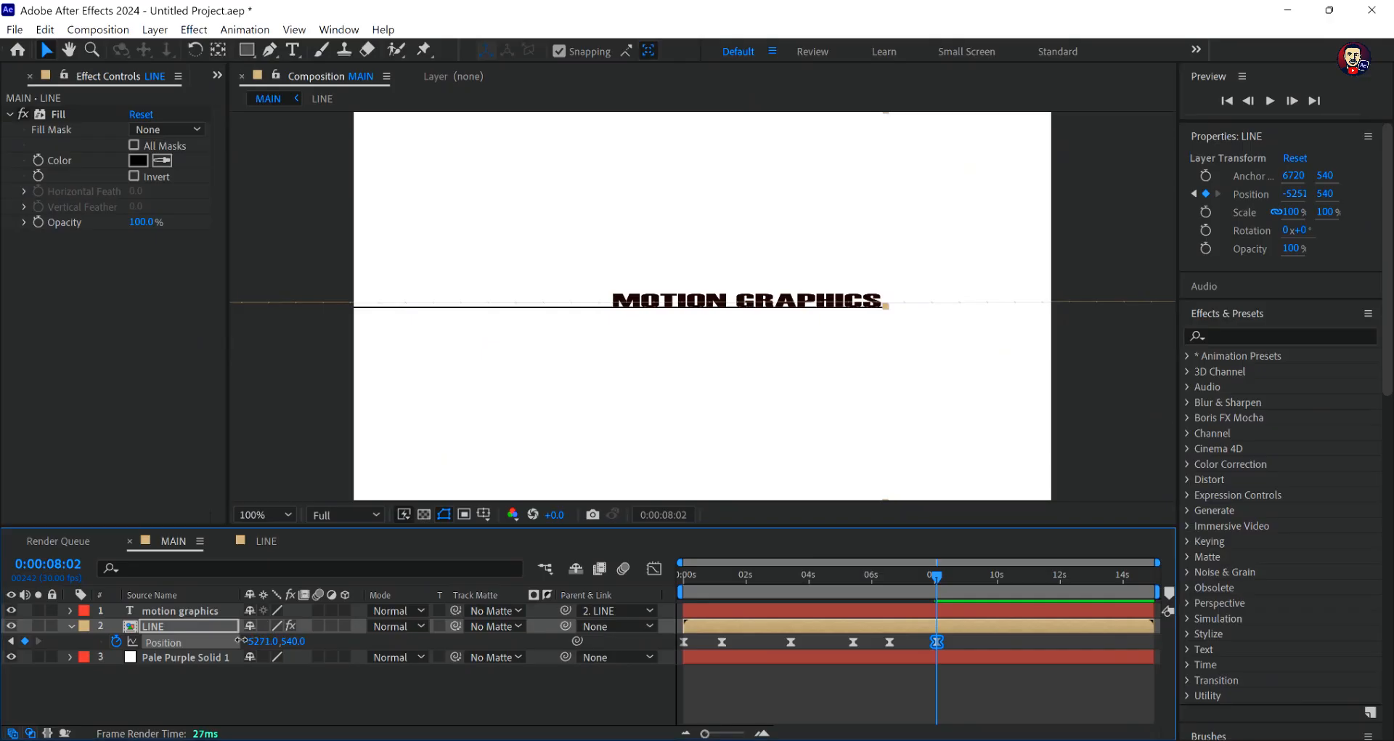
pyautogui.moveTo(250, 641); pyautogui.dragTo(237, 640)
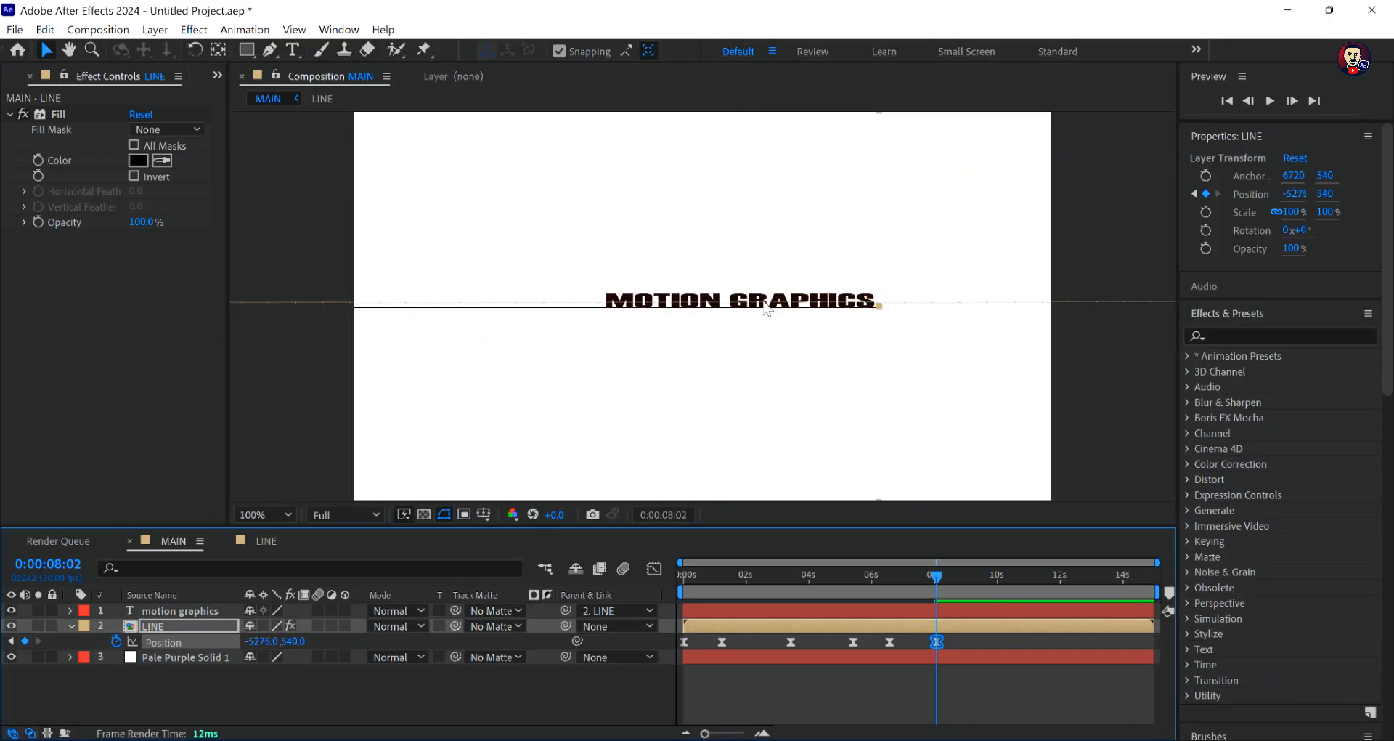
# - Nudge the motion graphics text to a Position of about 1270, 572.8, aligning it with the line's right end
pyautogui.click(764, 302)
pyautogui.scroll(2, 780, 300)
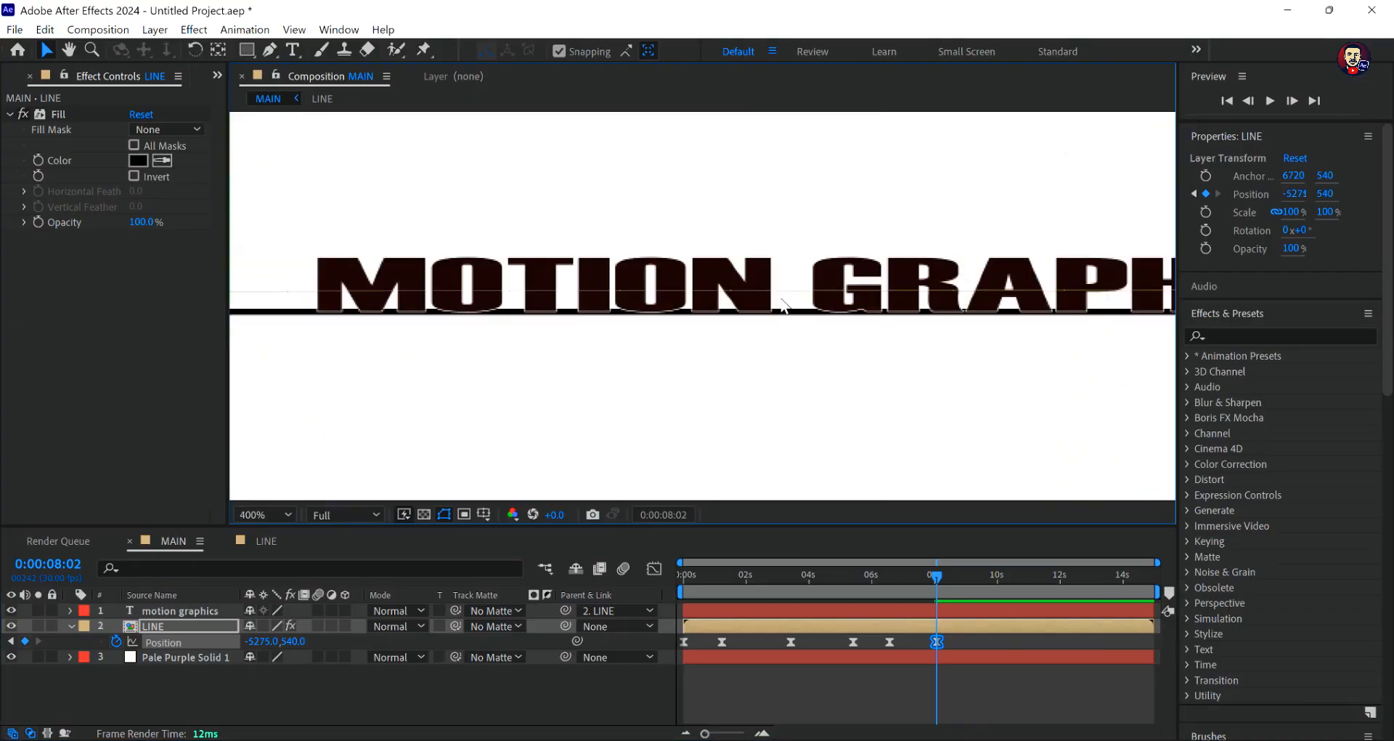
pyautogui.scroll(-1, 783, 305)
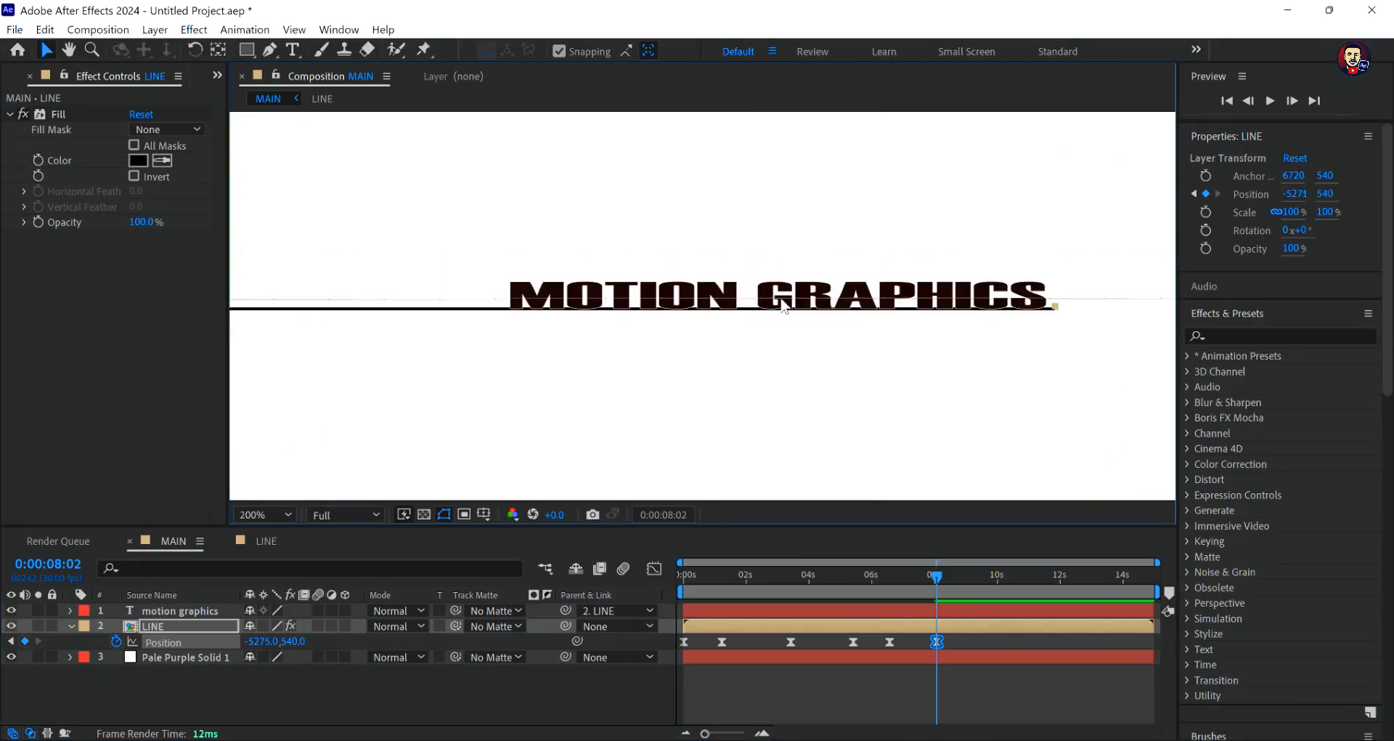
pyautogui.click(176, 608)
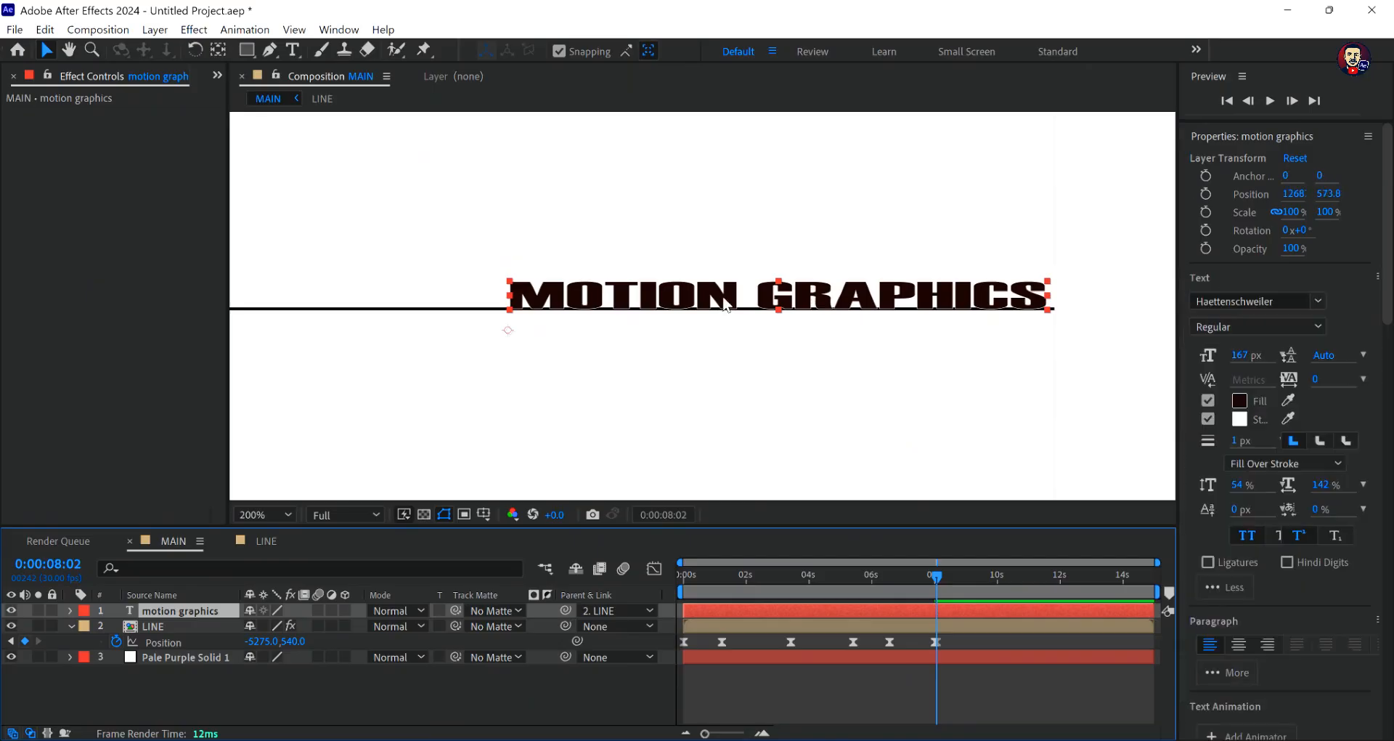
pyautogui.moveTo(725, 305); pyautogui.dragTo(731, 300)
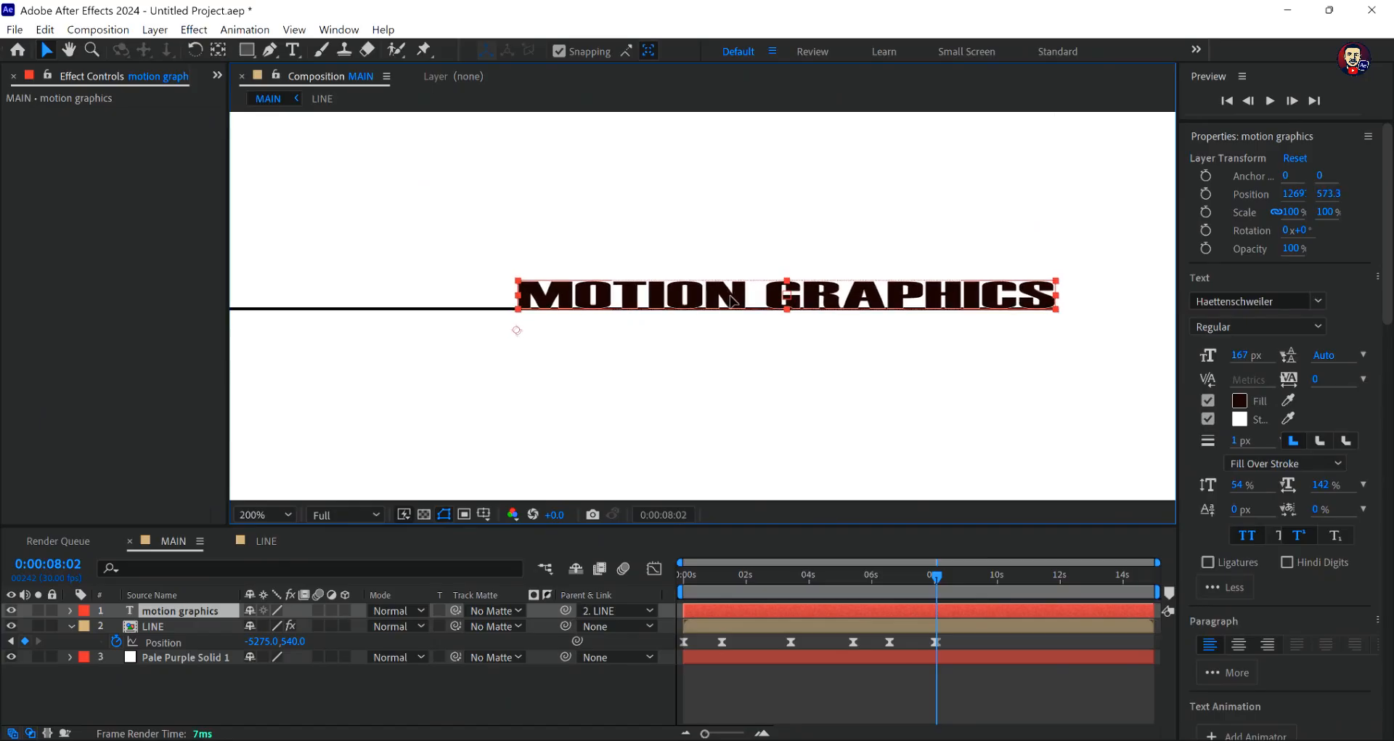
pyautogui.press('.')
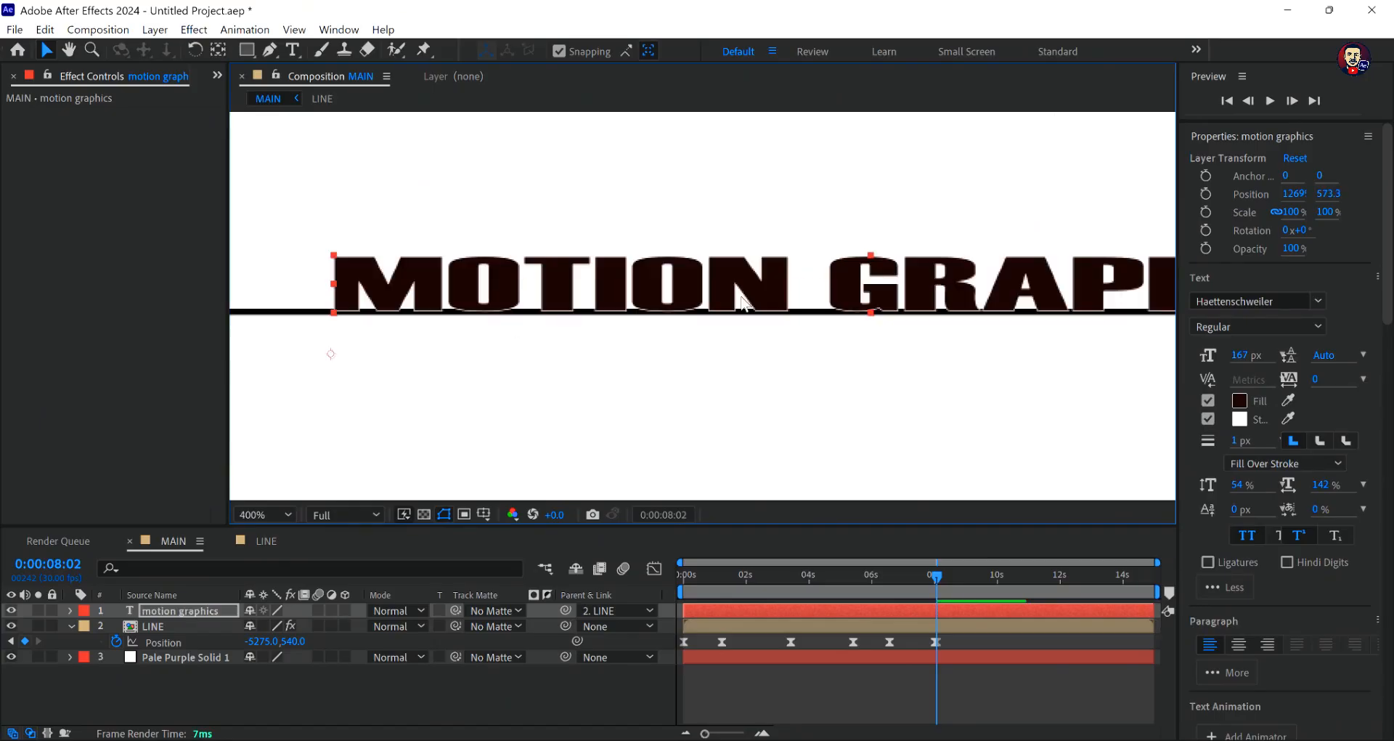
pyautogui.moveTo(740, 295); pyautogui.dragTo(741, 296)
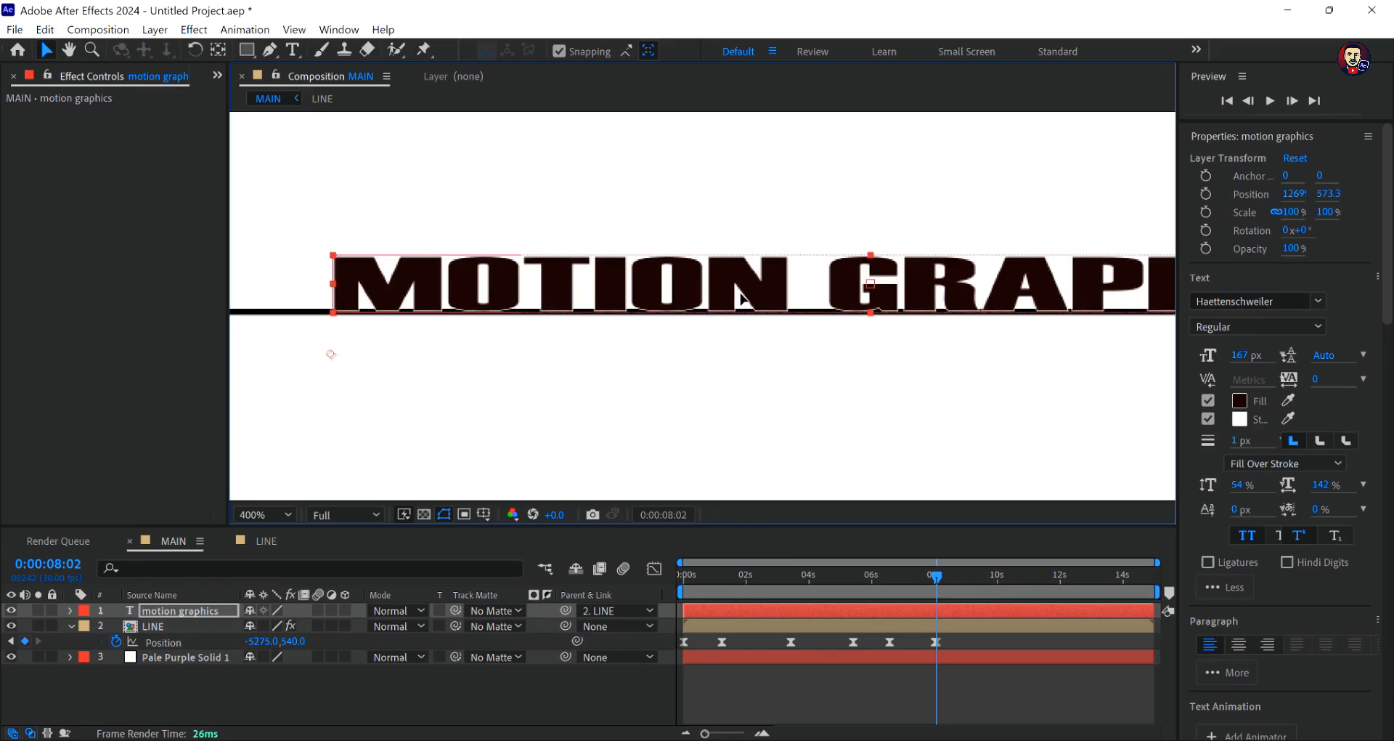
pyautogui.moveTo(741, 294); pyautogui.dragTo(741, 296)
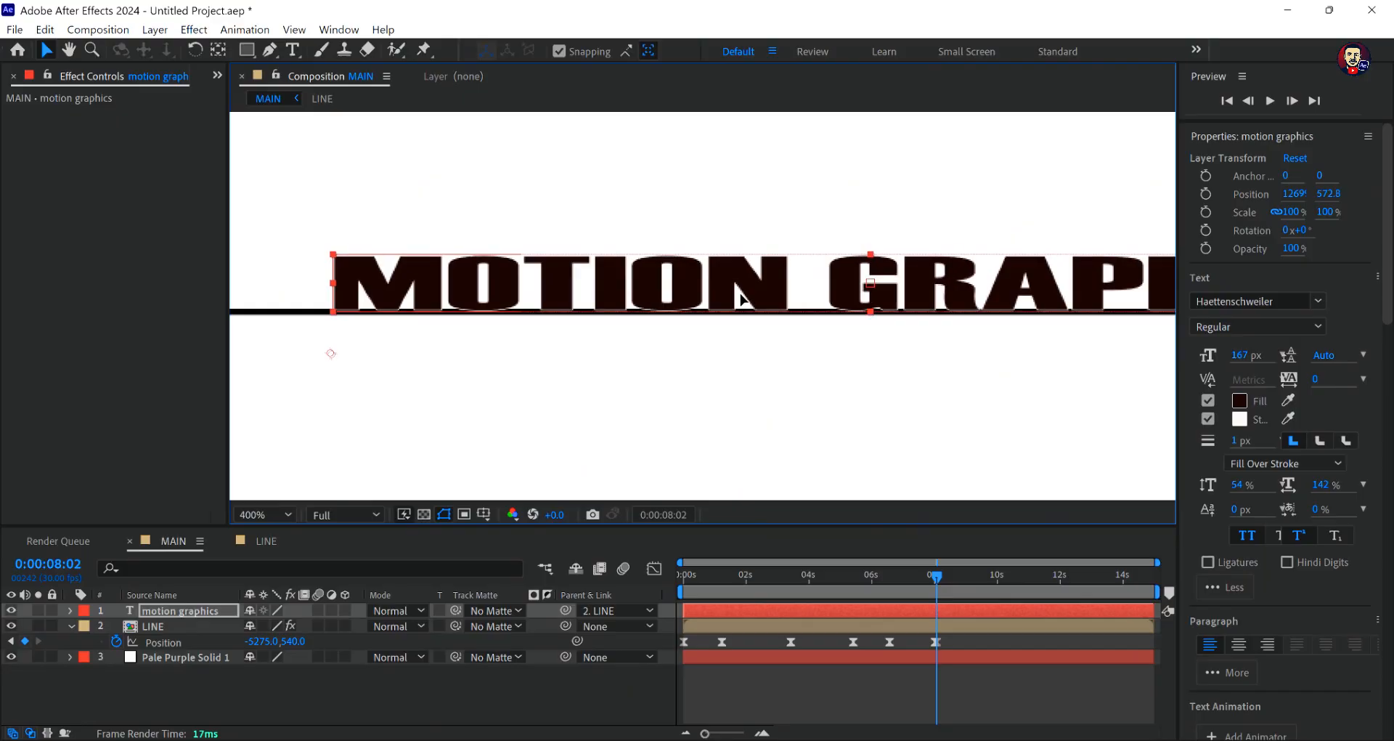
pyautogui.press(',')
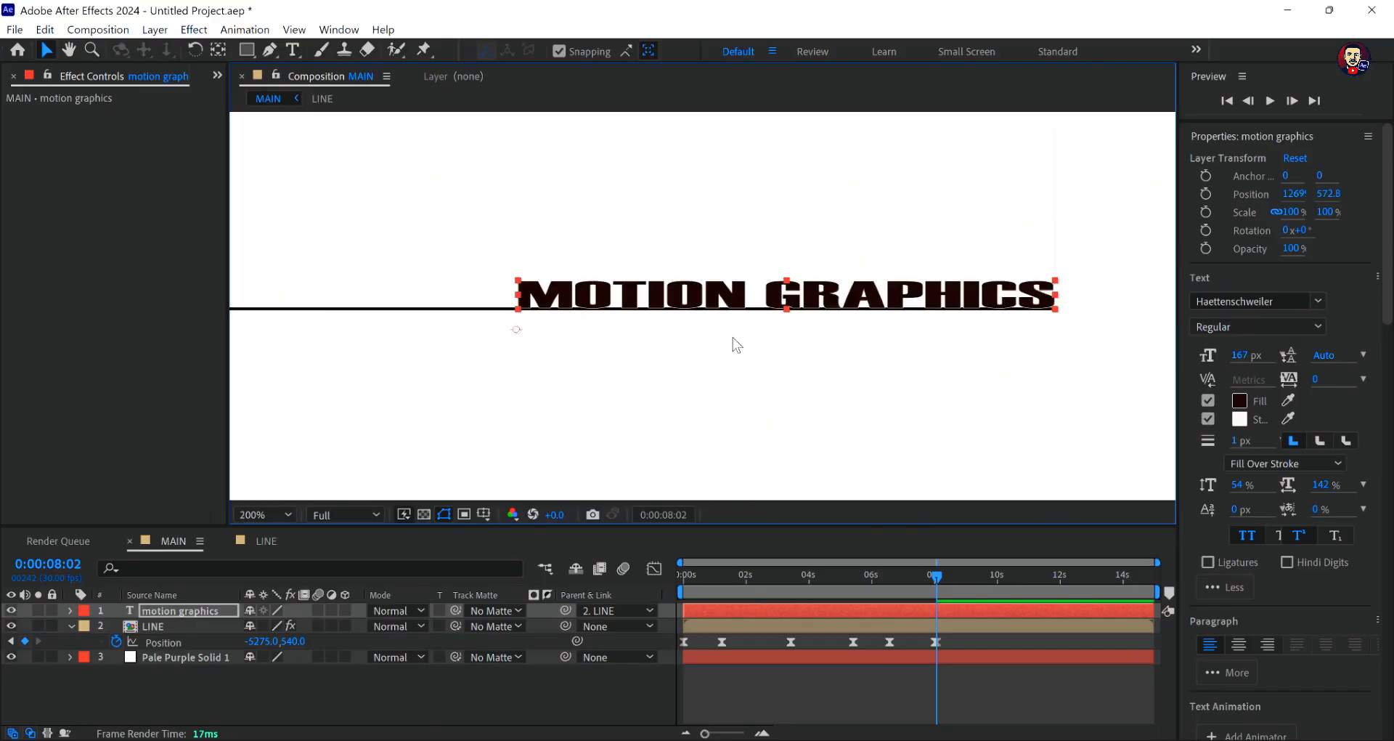
pyautogui.moveTo(703, 306); pyautogui.dragTo(705, 300)
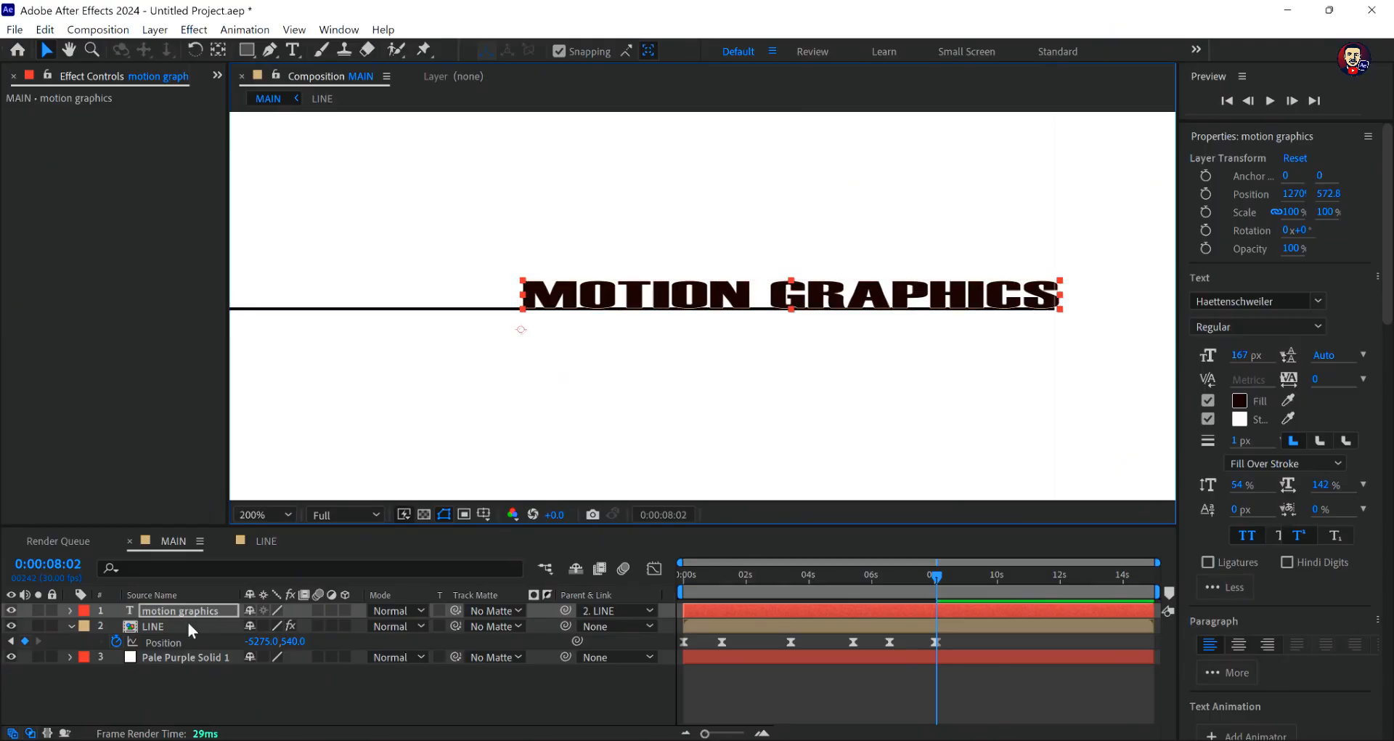
# - Fit the whole composition in view, deselect all layers and preview the line and text animation from 0:00:00:00
pyautogui.click(186, 623)
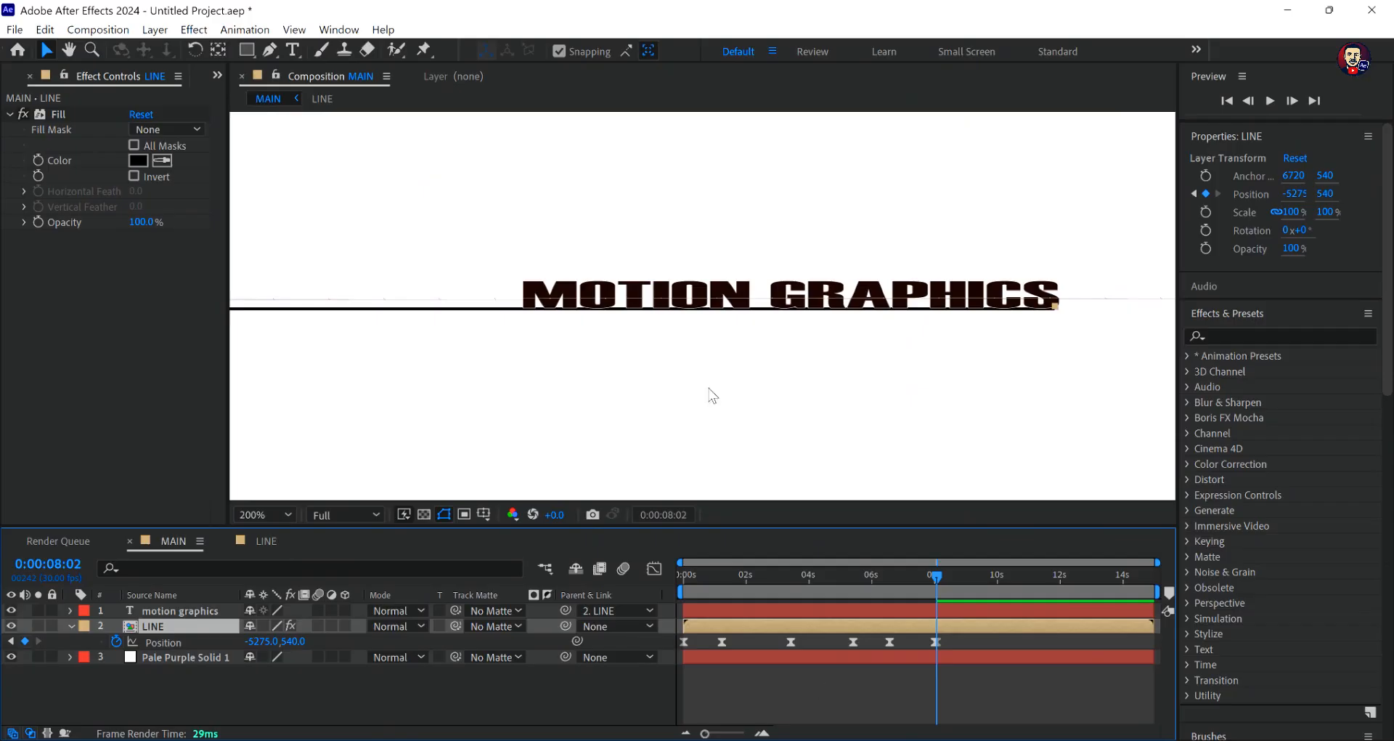
pyautogui.click(255, 513)
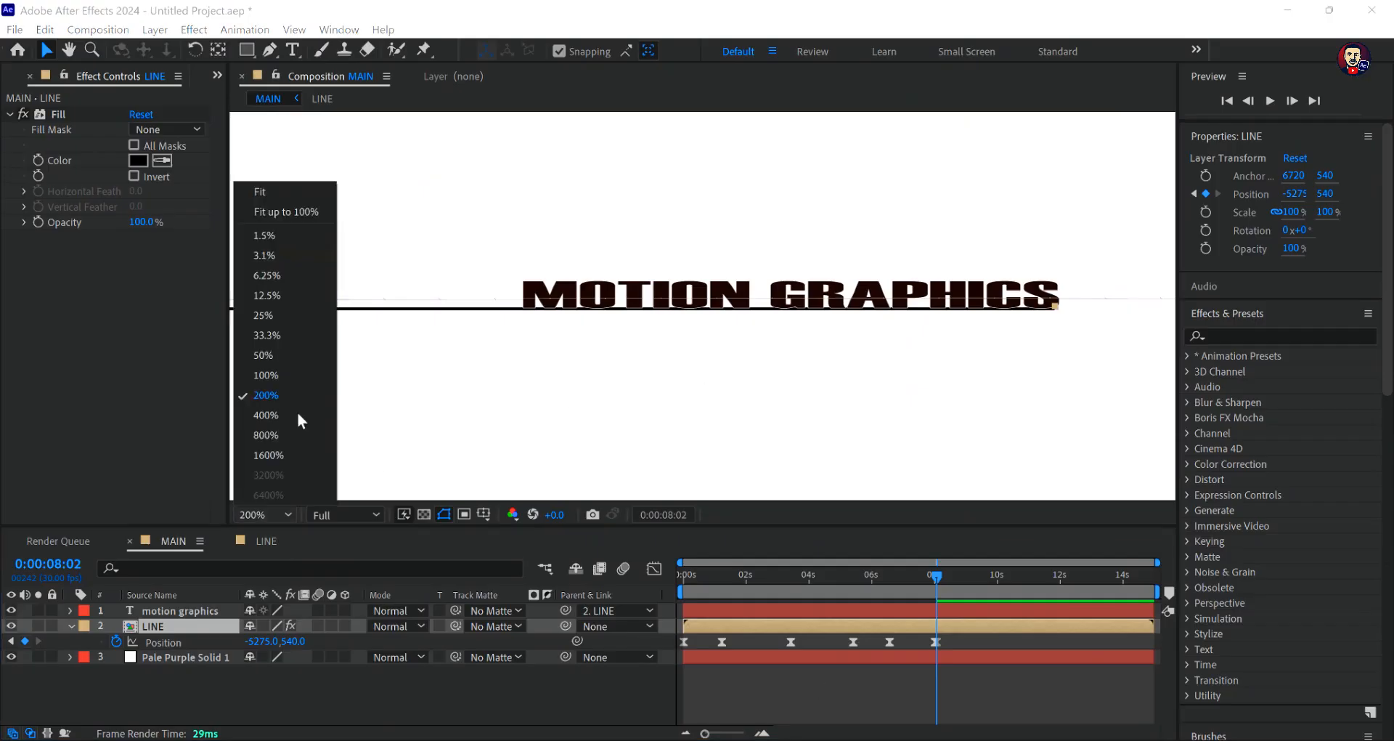
pyautogui.click(268, 208)
pyautogui.click(838, 692)
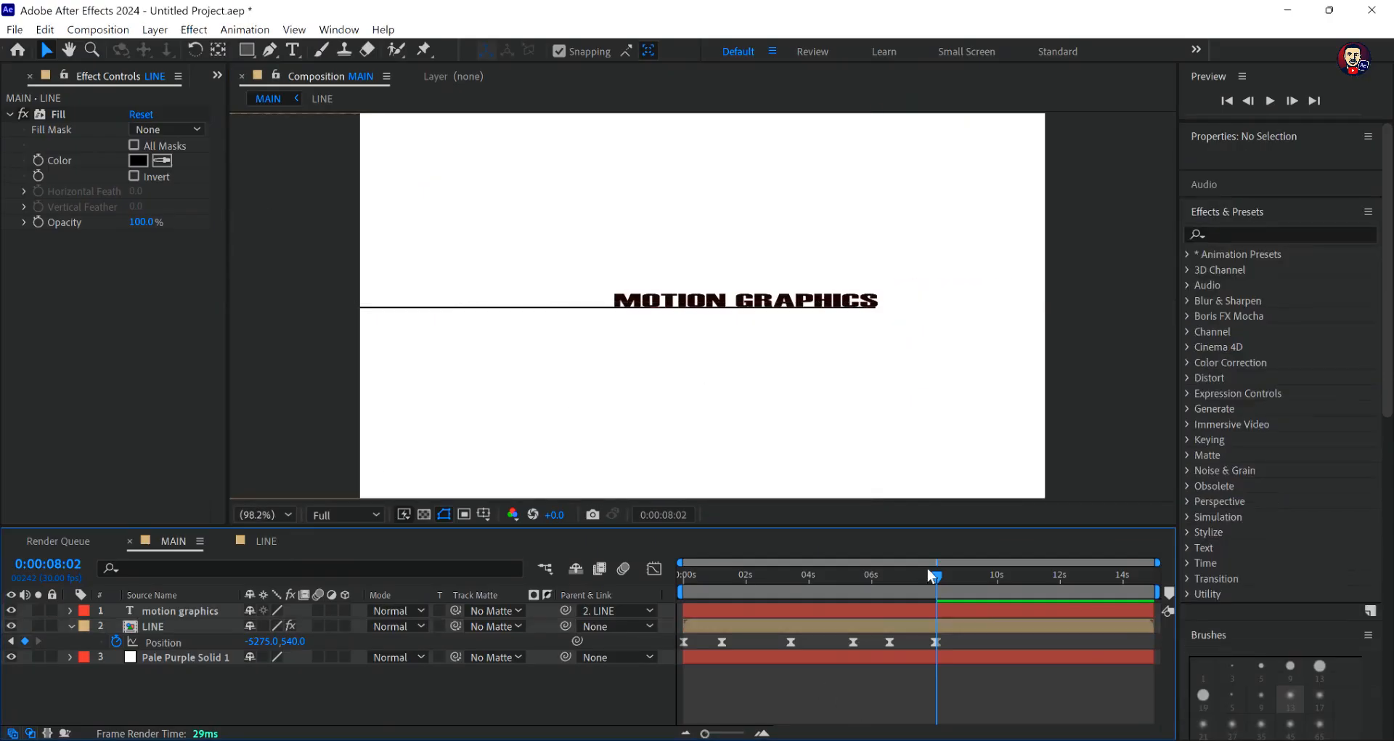
pyautogui.moveTo(936, 575); pyautogui.dragTo(620, 588)
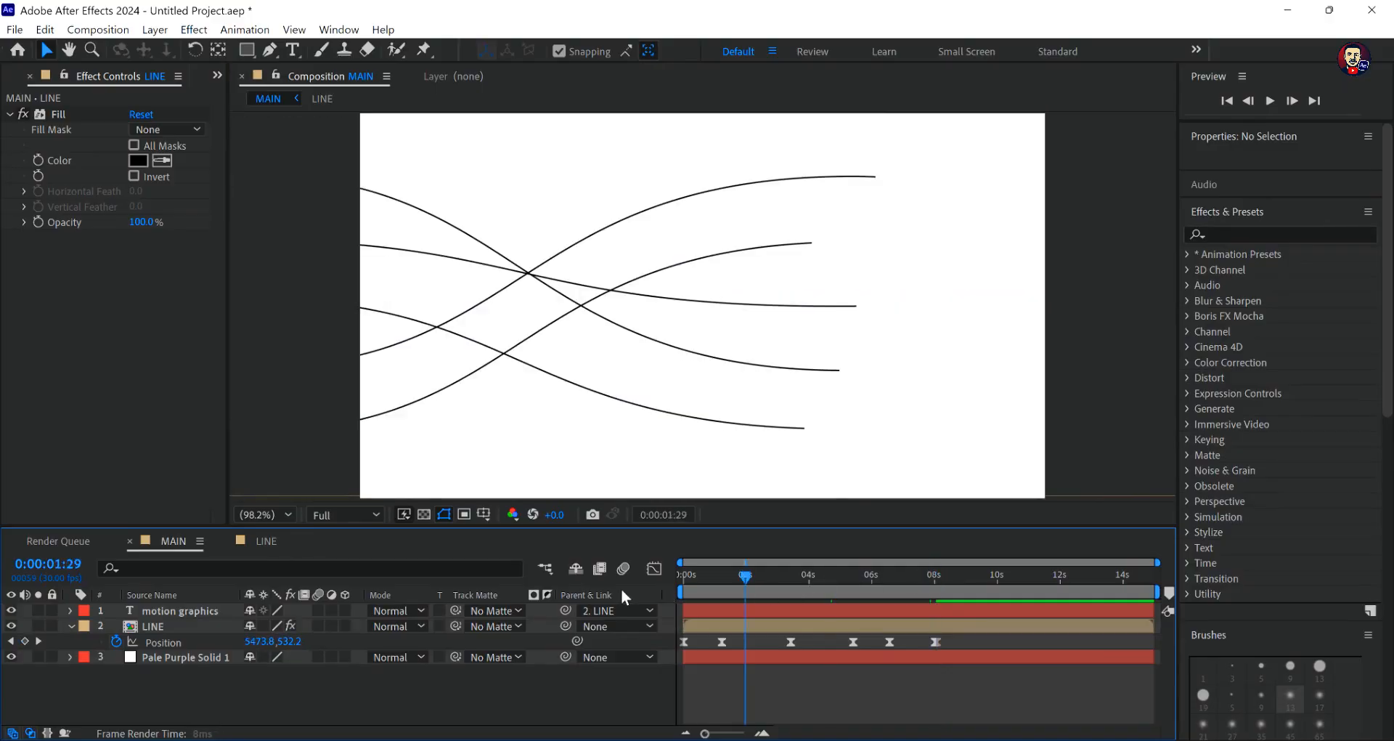
pyautogui.press('space')
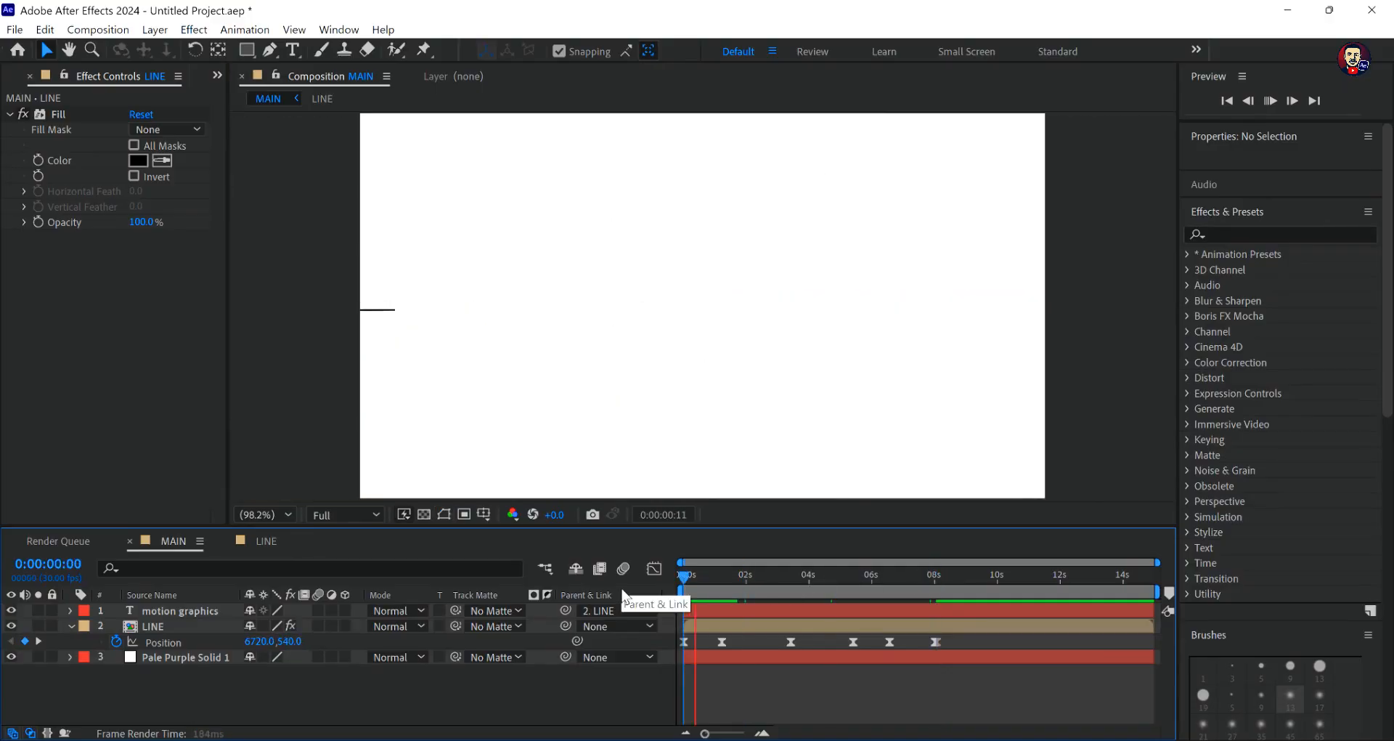
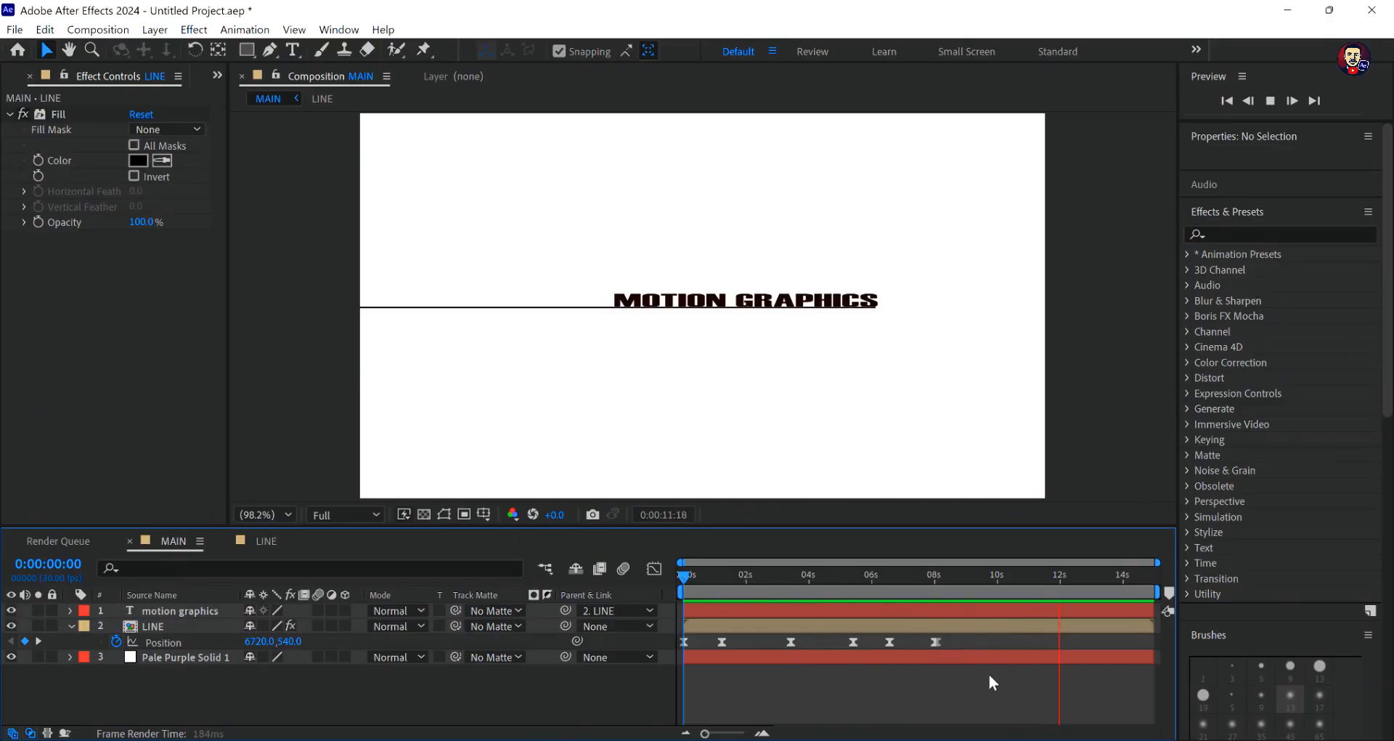
# - Review the line and text movement around 0:00:08:00, and preview the animation again from 0:00:00:00
pyautogui.press('space')
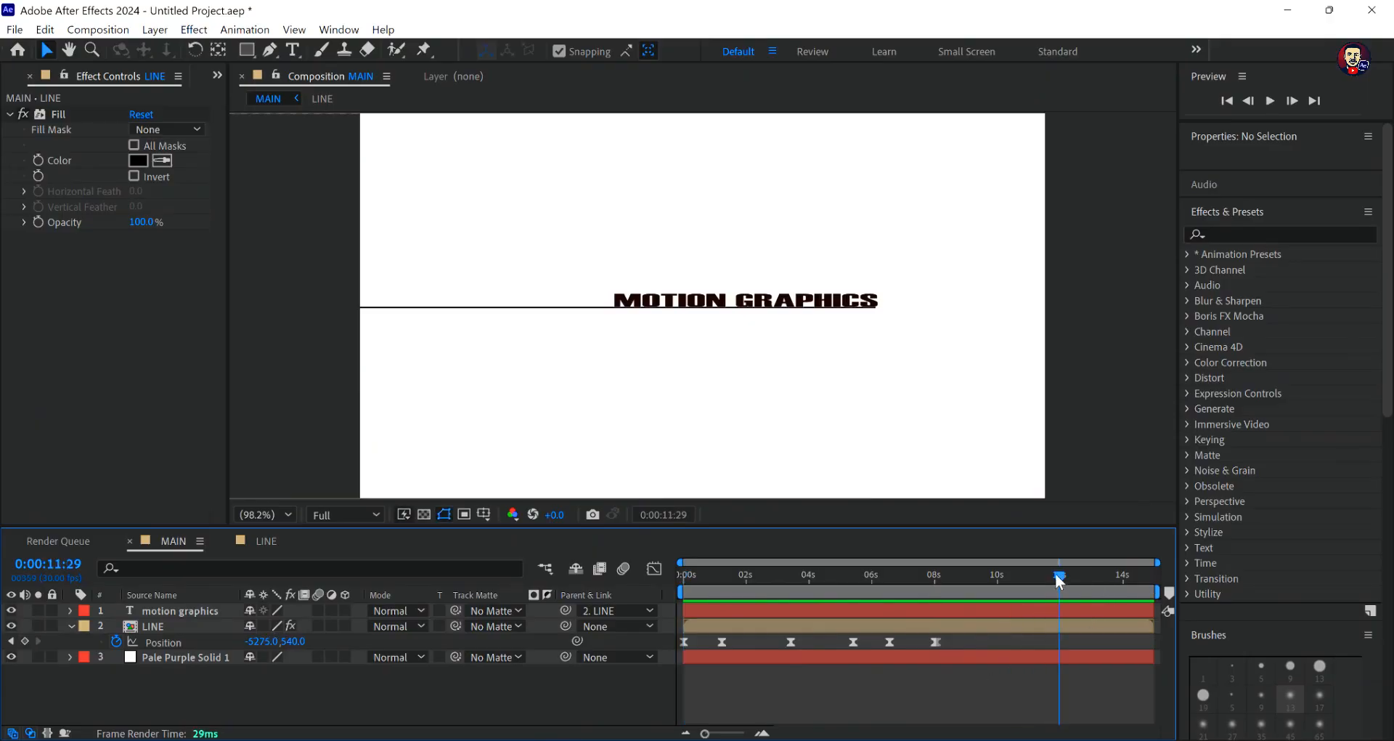
pyautogui.moveTo(1059, 581); pyautogui.dragTo(932, 613)
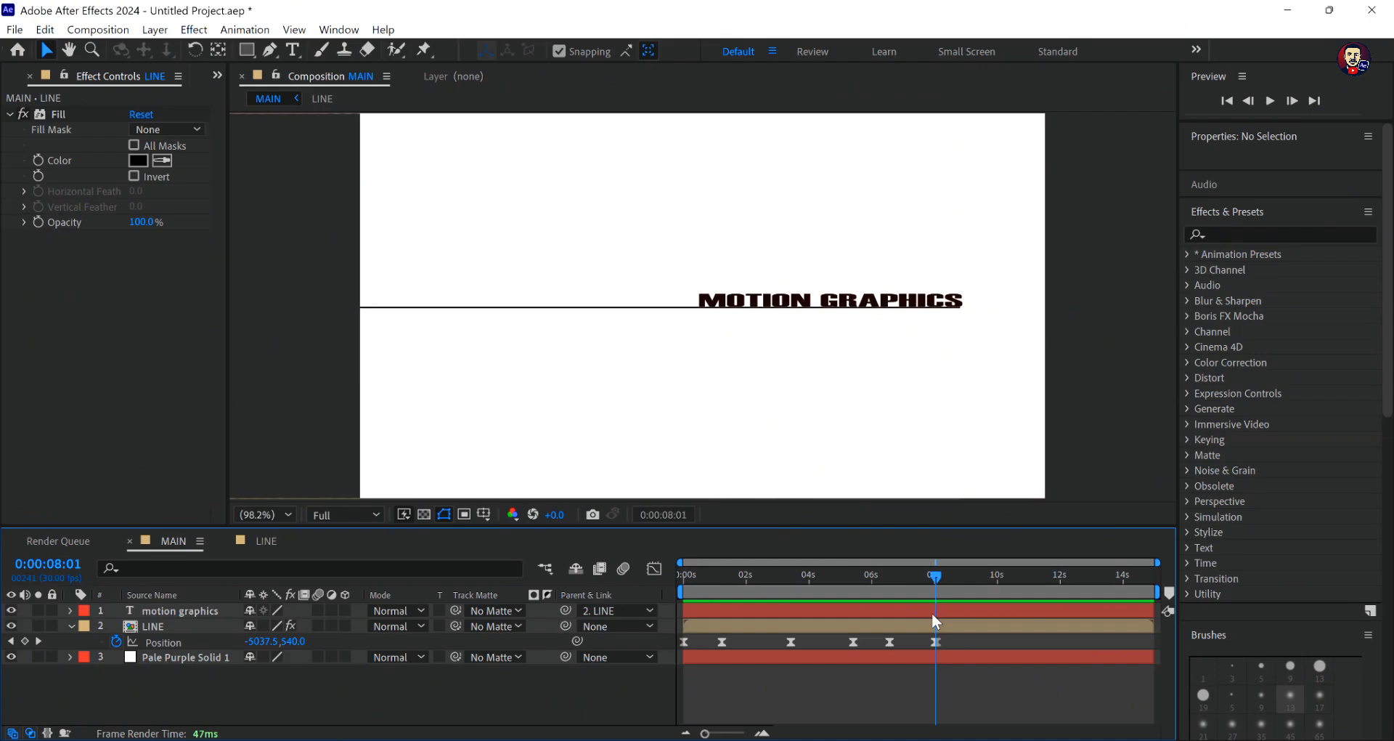
pyautogui.moveTo(934, 577)
pyautogui.mouseDown()
pyautogui.moveTo(877, 591)
pyautogui.moveTo(944, 591)
pyautogui.moveTo(900, 600)
pyautogui.moveTo(924, 599)
pyautogui.mouseUp()
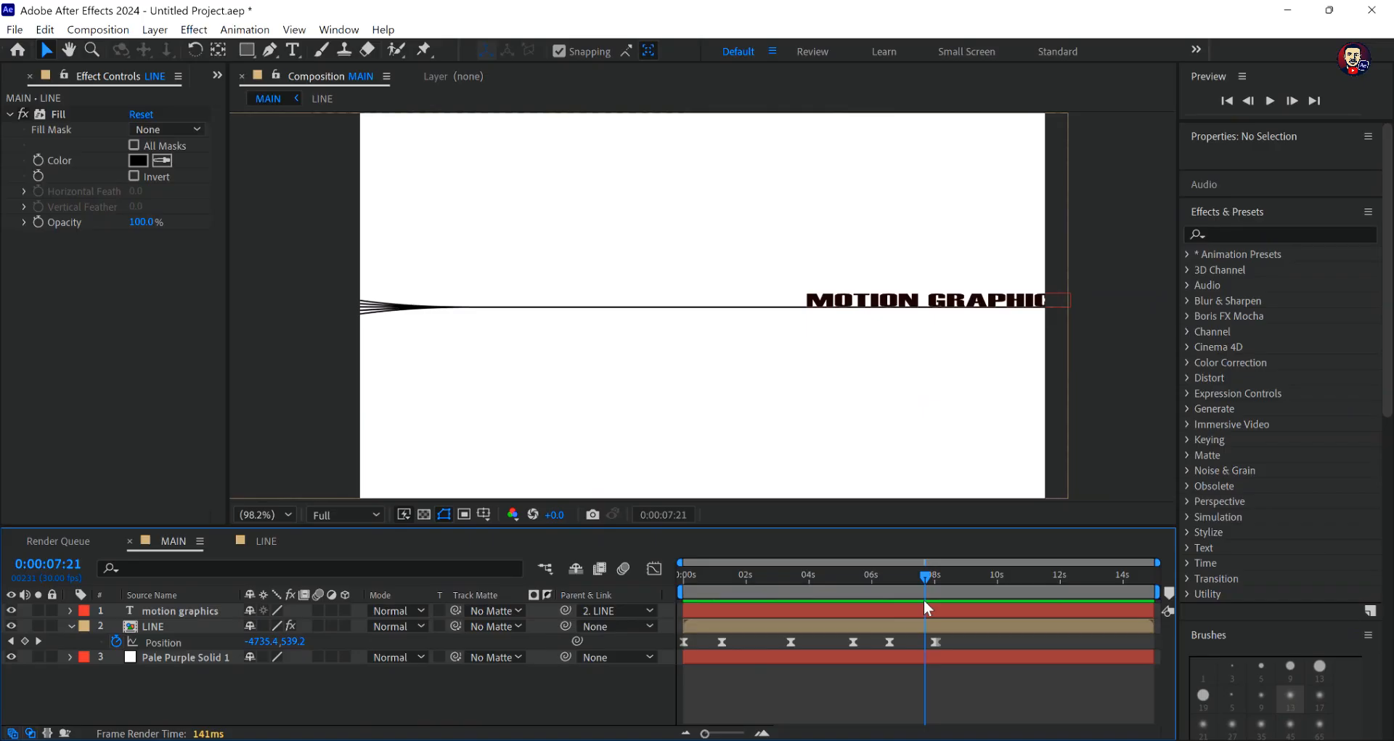
pyautogui.moveTo(925, 603)
pyautogui.mouseDown()
pyautogui.moveTo(958, 602)
pyautogui.moveTo(908, 622)
pyautogui.moveTo(931, 608)
pyautogui.mouseUp()
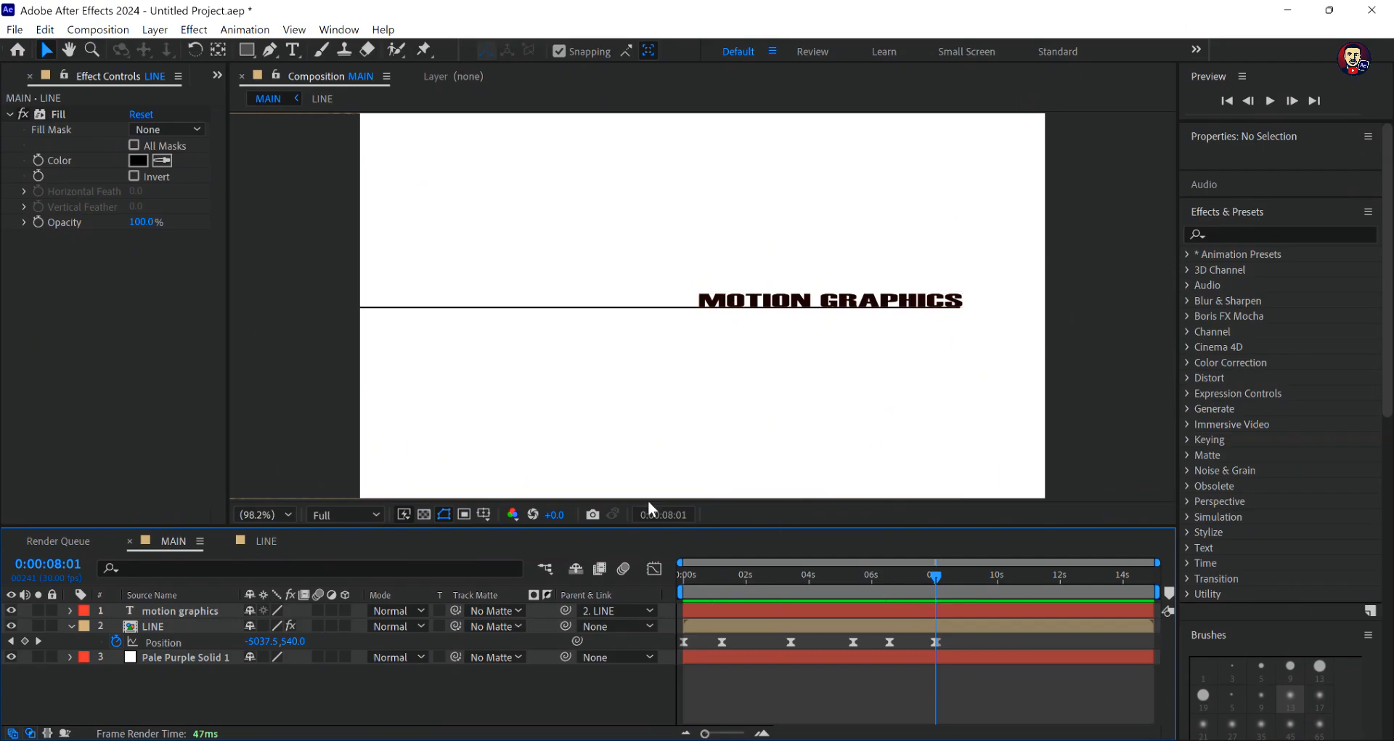
pyautogui.moveTo(934, 573); pyautogui.dragTo(635, 604)
pyautogui.press('space')
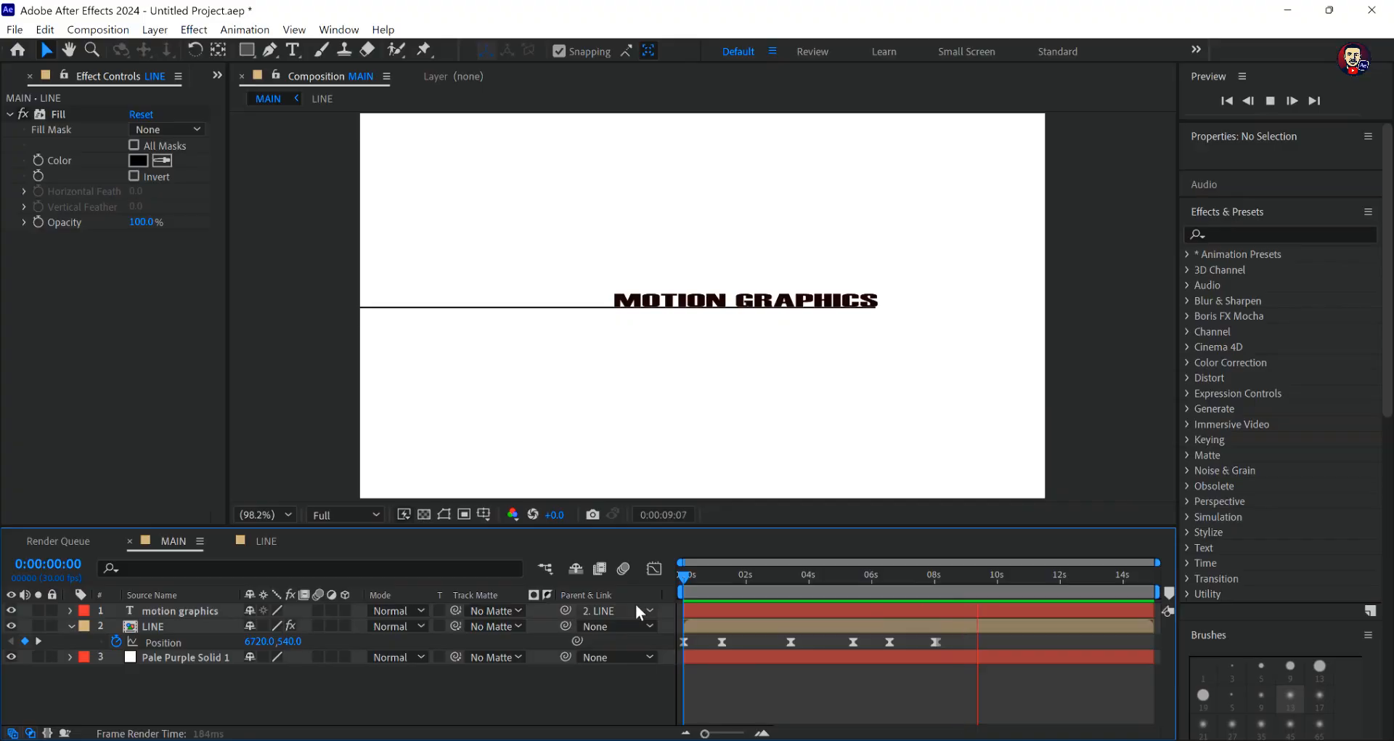
pyautogui.press('space')
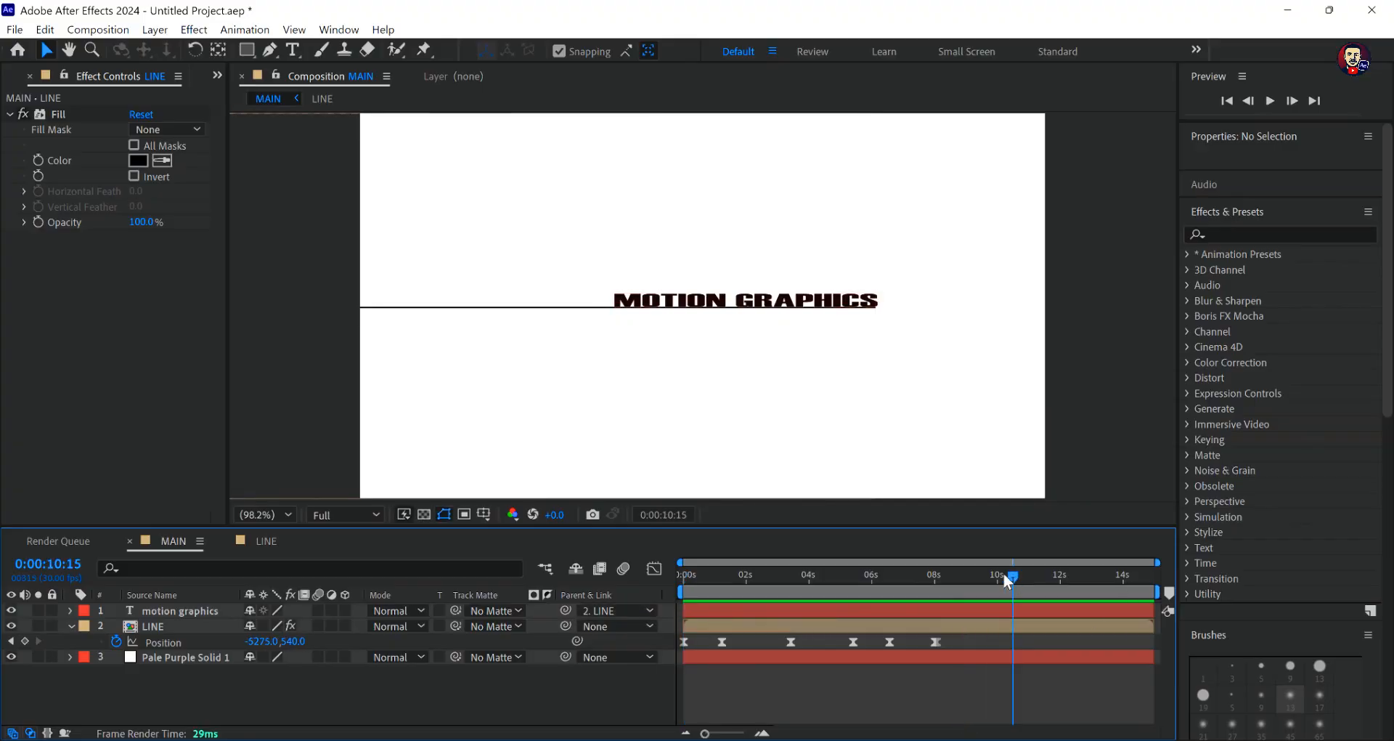
# - Set the LINE layer's Position keyframe at 0:00:08:00 to -5365.0, 540.0 so the text overshoots its final spot, and deselect everything
pyautogui.moveTo(1007, 579); pyautogui.dragTo(937, 594)
pyautogui.click(151, 608)
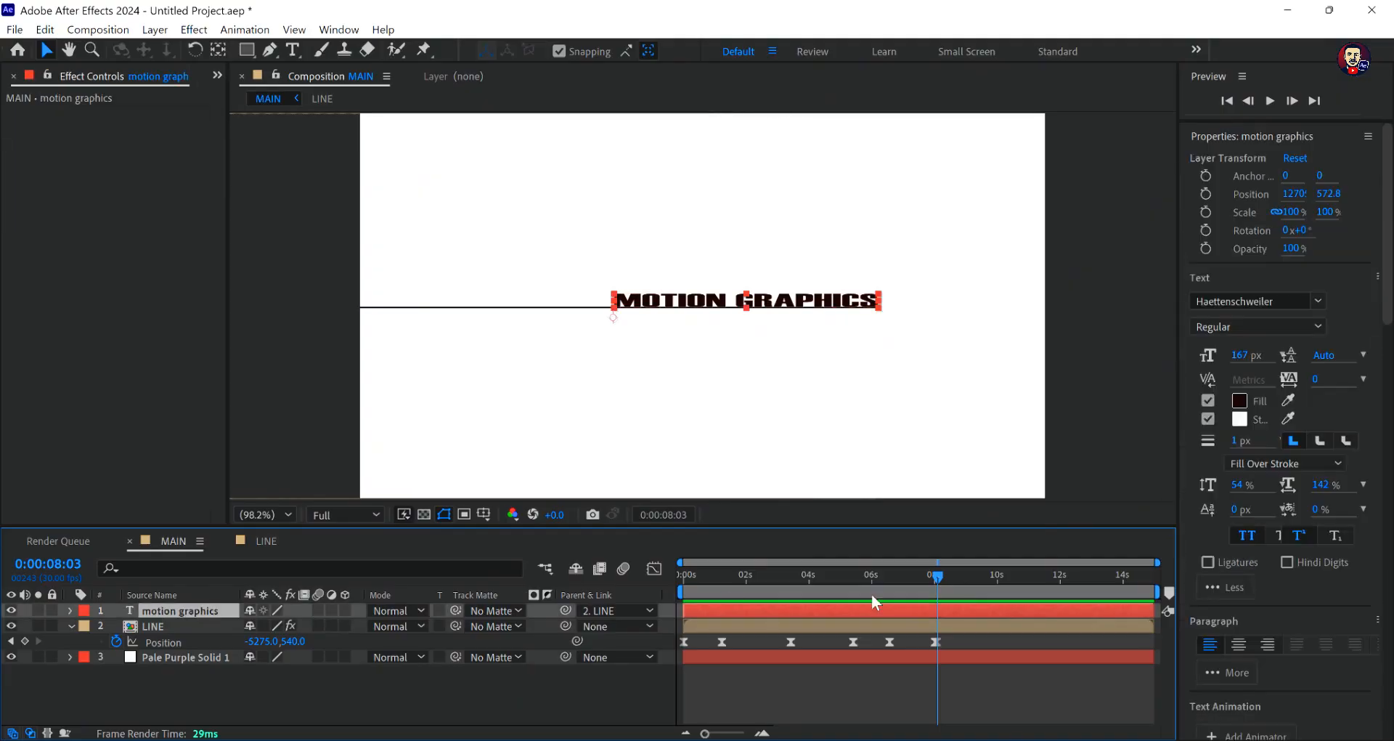
pyautogui.moveTo(937, 575); pyautogui.dragTo(933, 579)
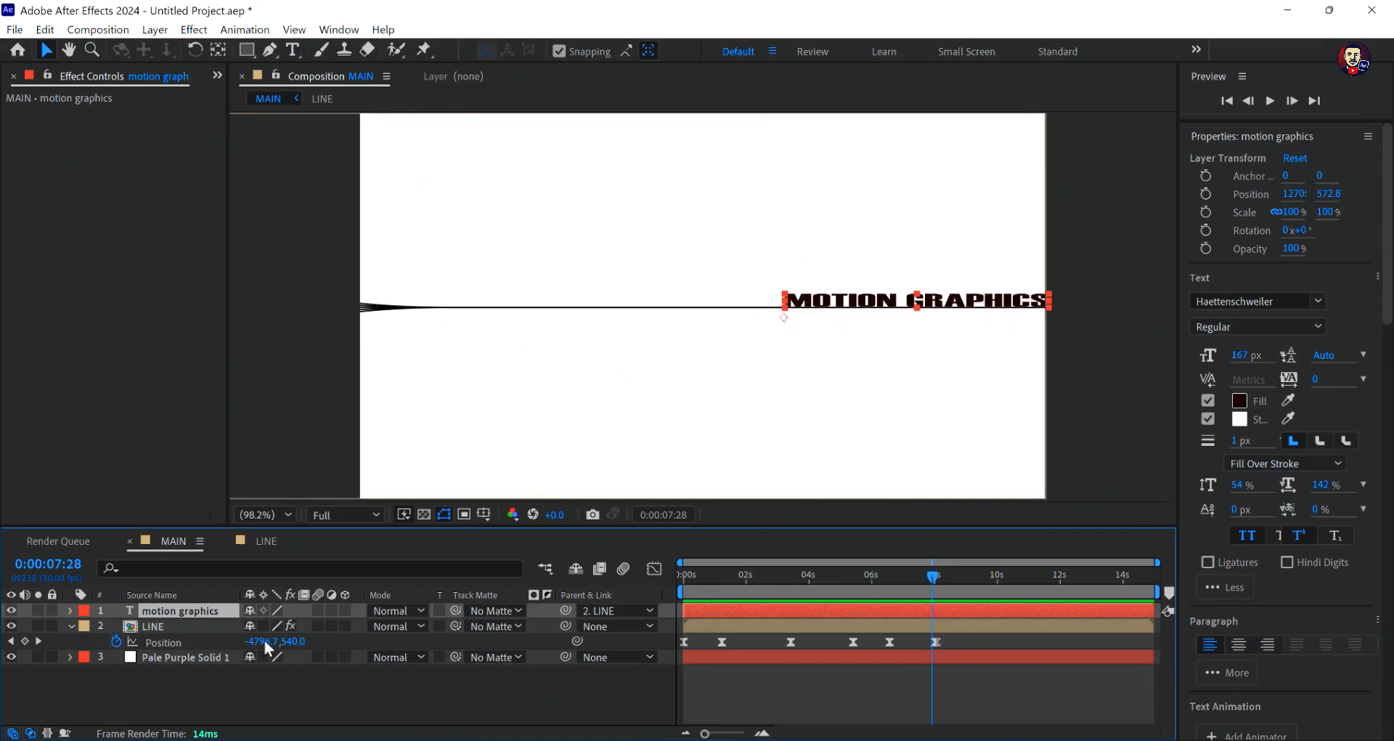
pyautogui.moveTo(258, 642); pyautogui.dragTo(259, 645)
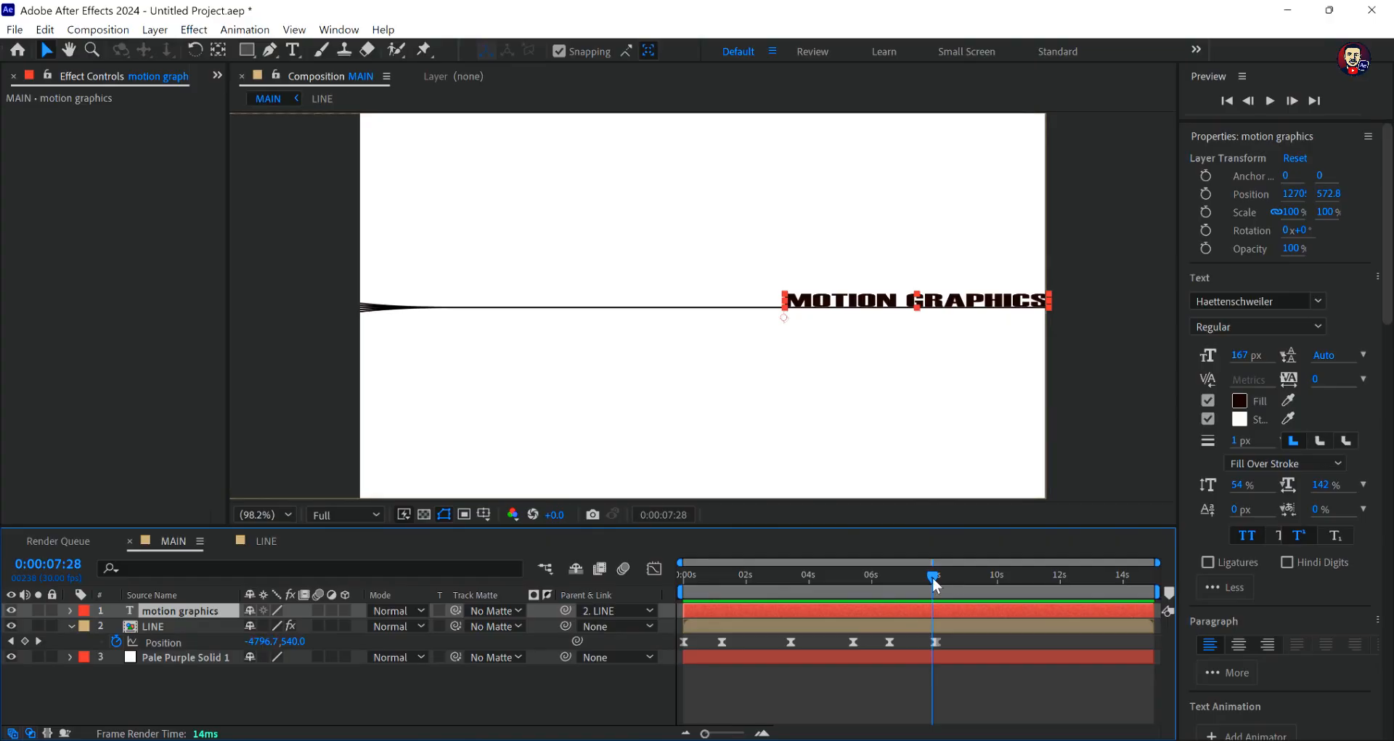
pyautogui.moveTo(933, 577); pyautogui.dragTo(936, 581)
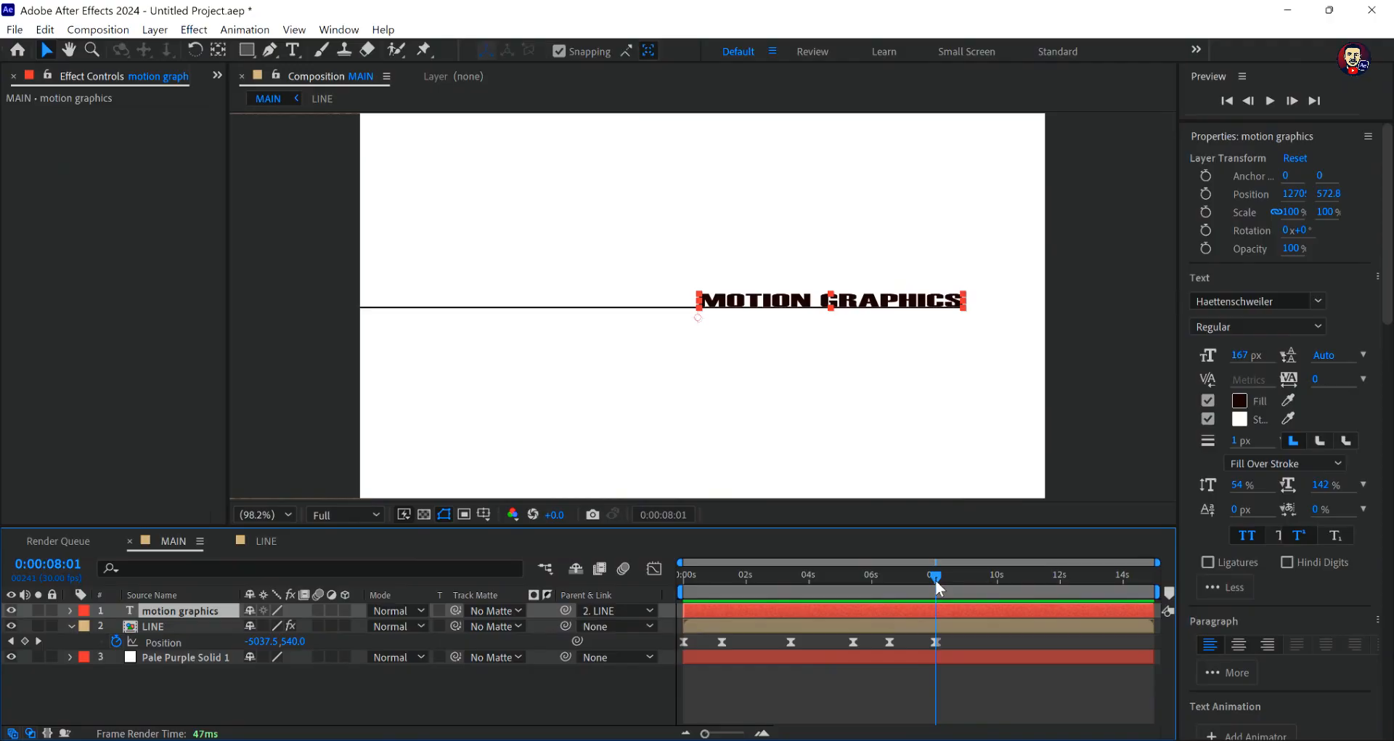
pyautogui.moveTo(932, 580); pyautogui.dragTo(931, 580)
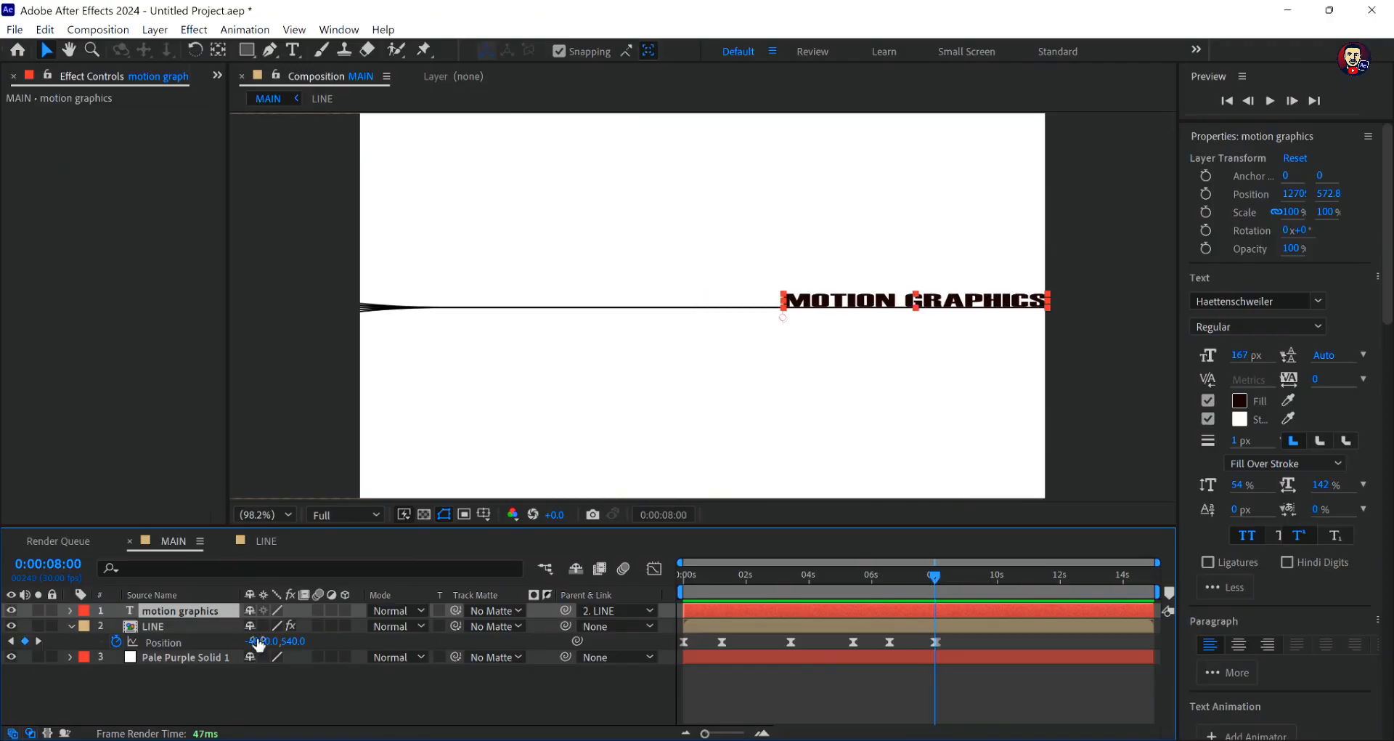
pyautogui.moveTo(257, 641); pyautogui.dragTo(119, 643)
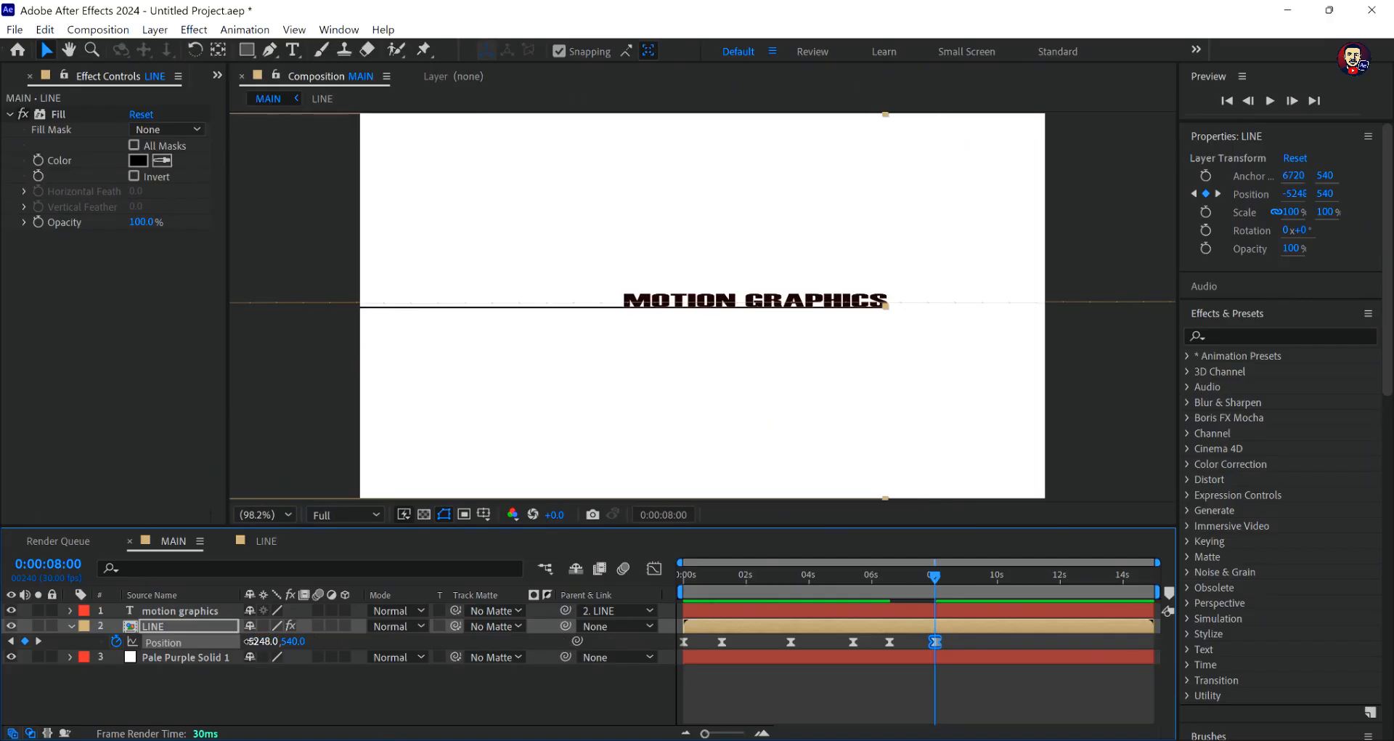
pyautogui.moveTo(247, 641); pyautogui.dragTo(152, 642)
pyautogui.click(824, 678)
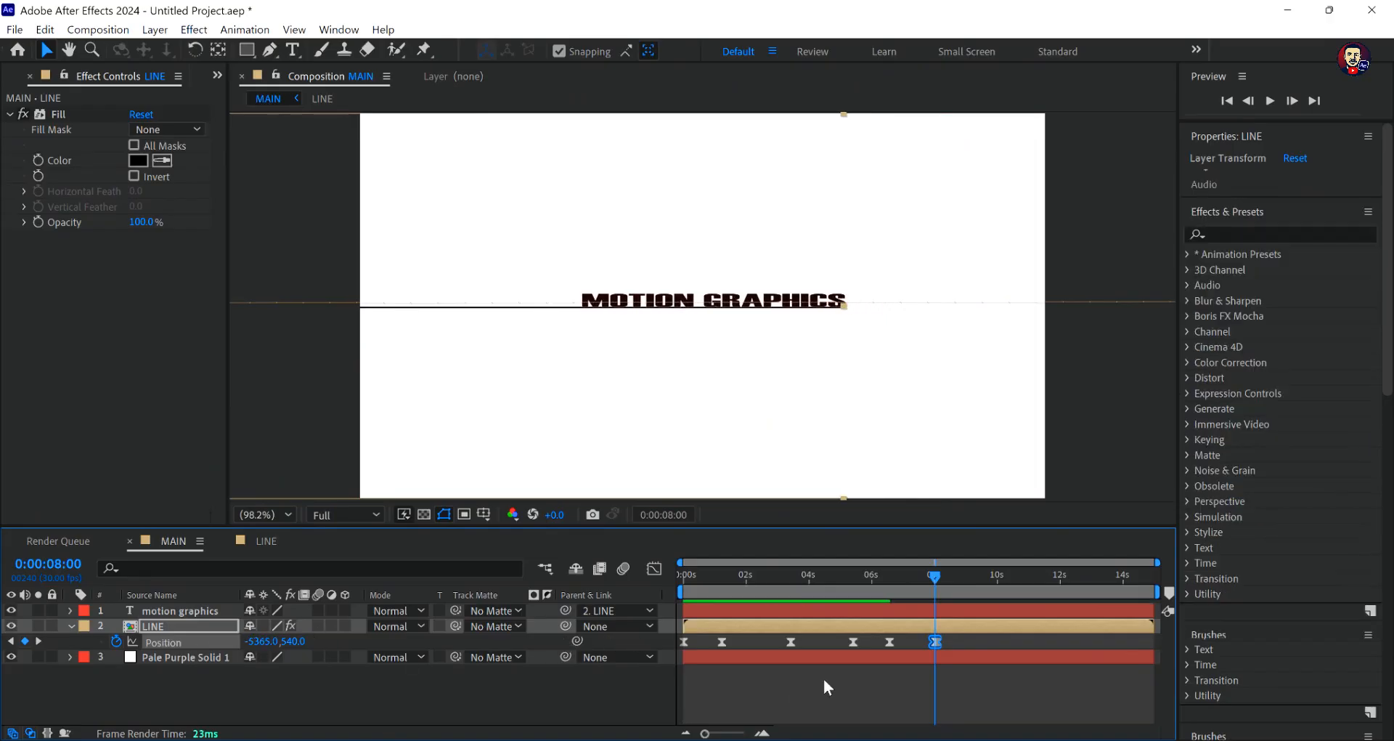
# - Preview the overshooting text from the start of MAIN, and return to about 0:00:07:22
pyautogui.moveTo(931, 575); pyautogui.dragTo(684, 575)
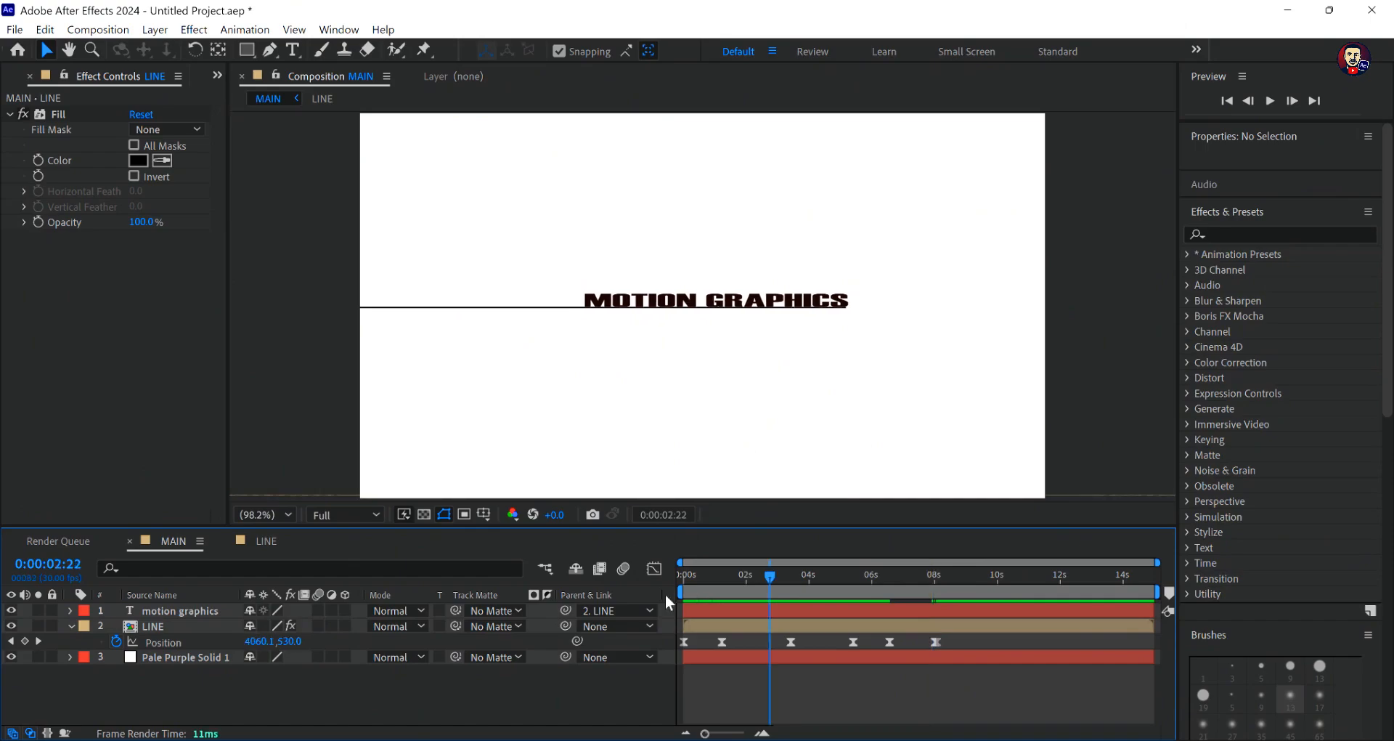
pyautogui.press('space')
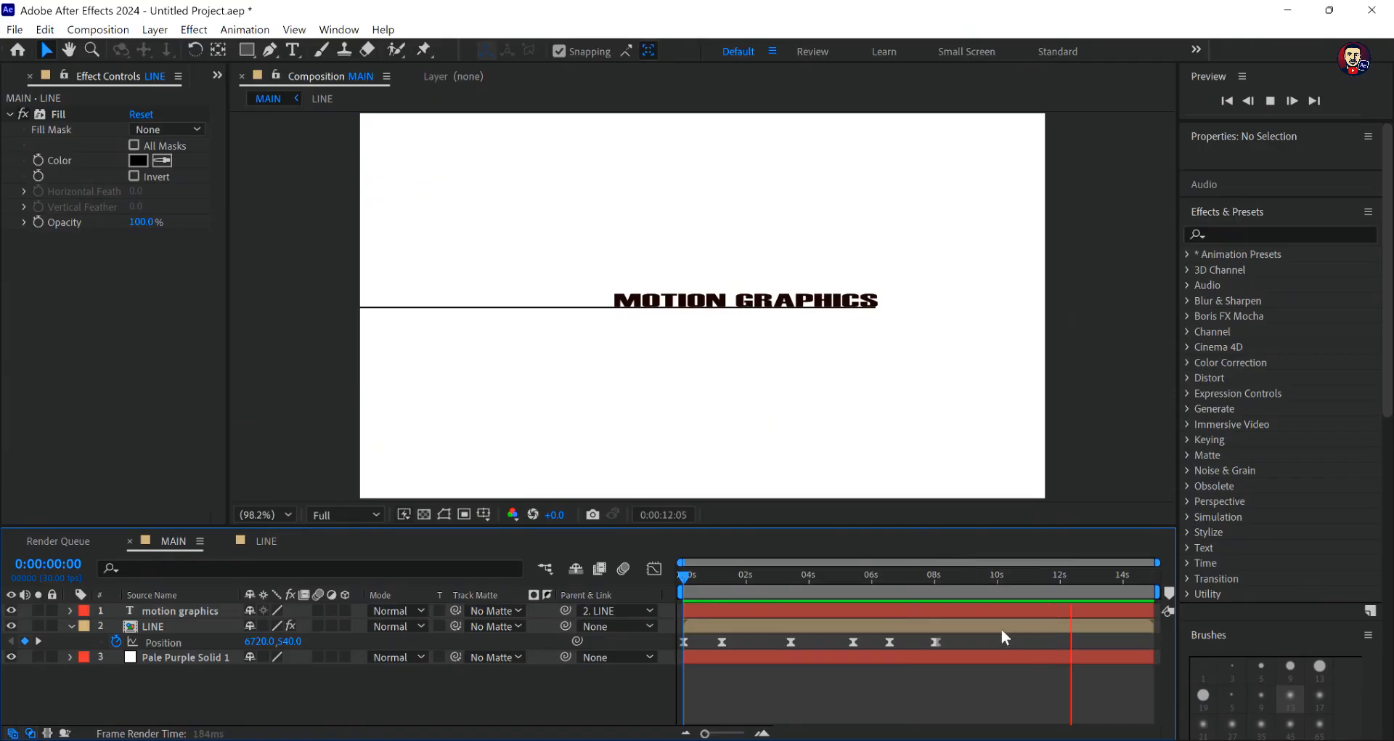
pyautogui.press('space')
pyautogui.moveTo(1104, 573); pyautogui.dragTo(922, 633)
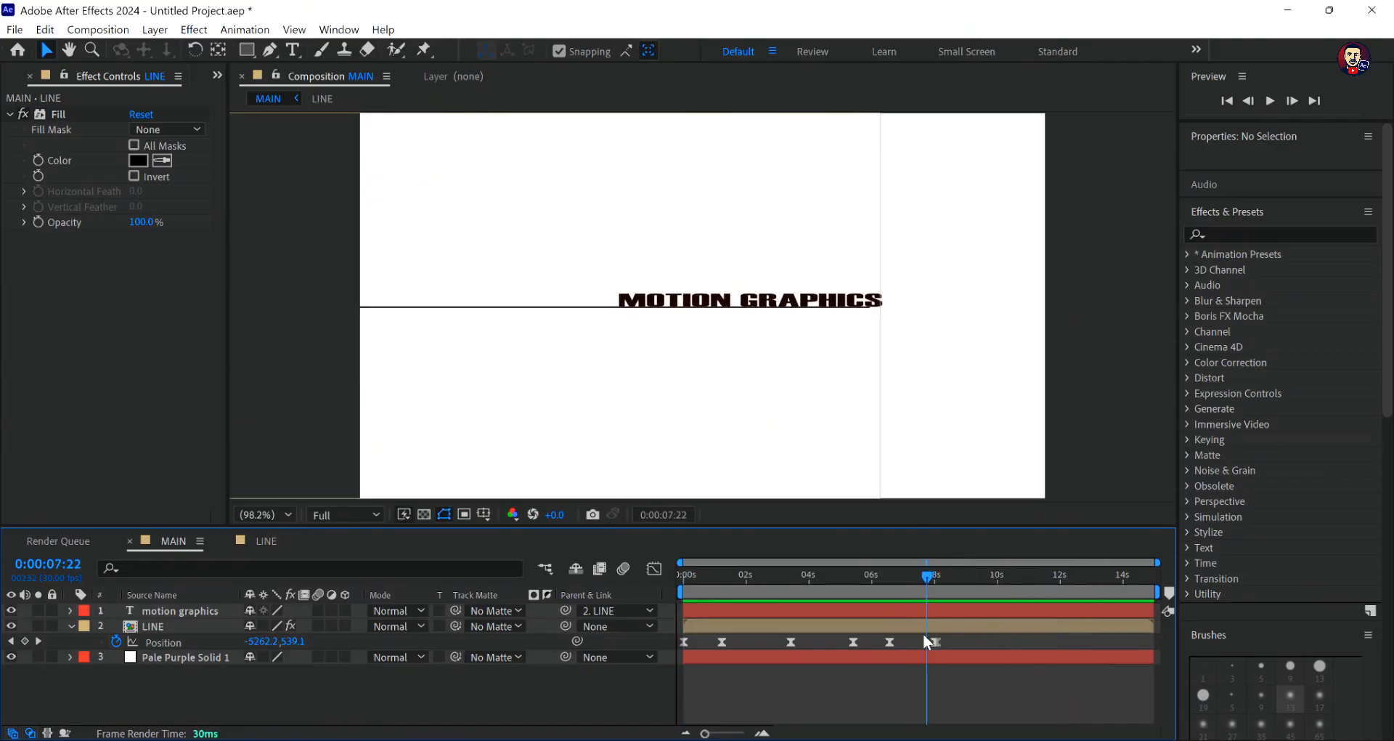
# - Open the LINE composition and reveal the keyframed properties of all its shape layers
pyautogui.click(159, 625)
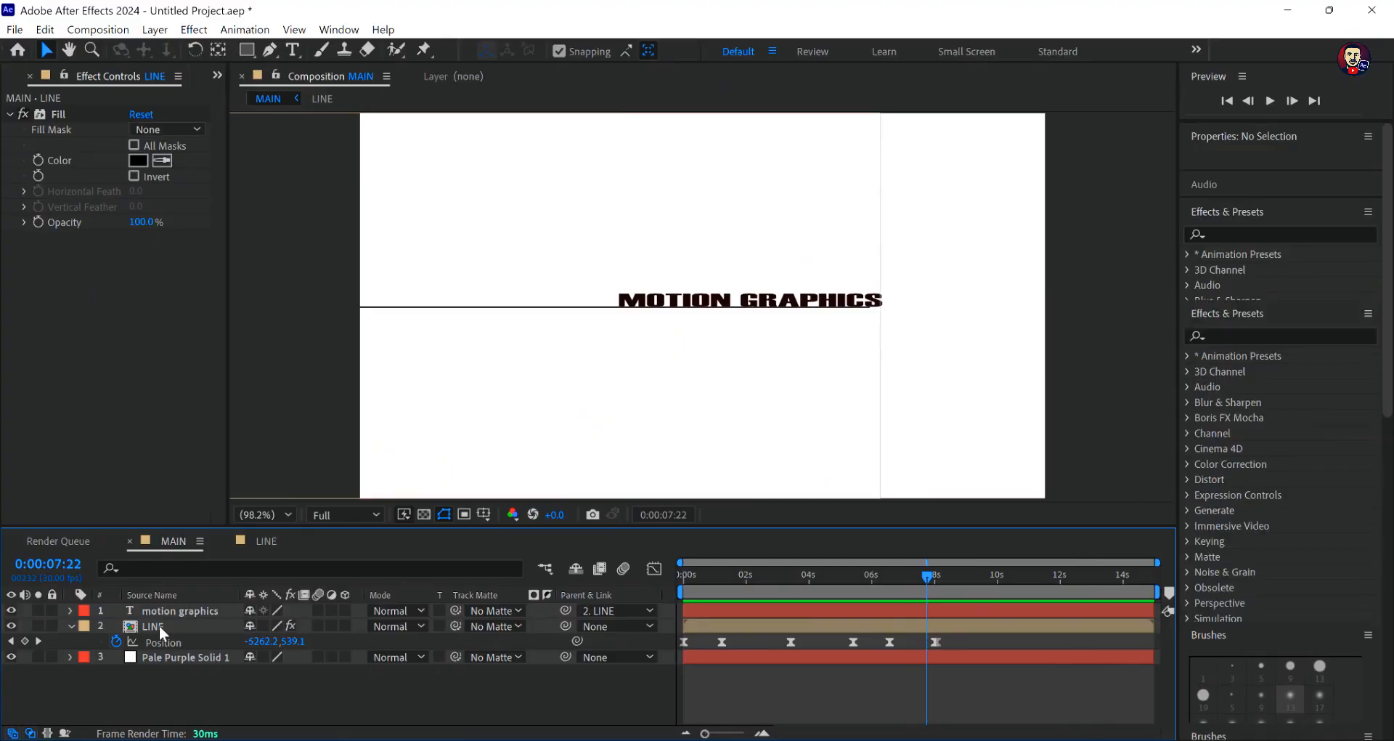
pyautogui.doubleClick(159, 625)
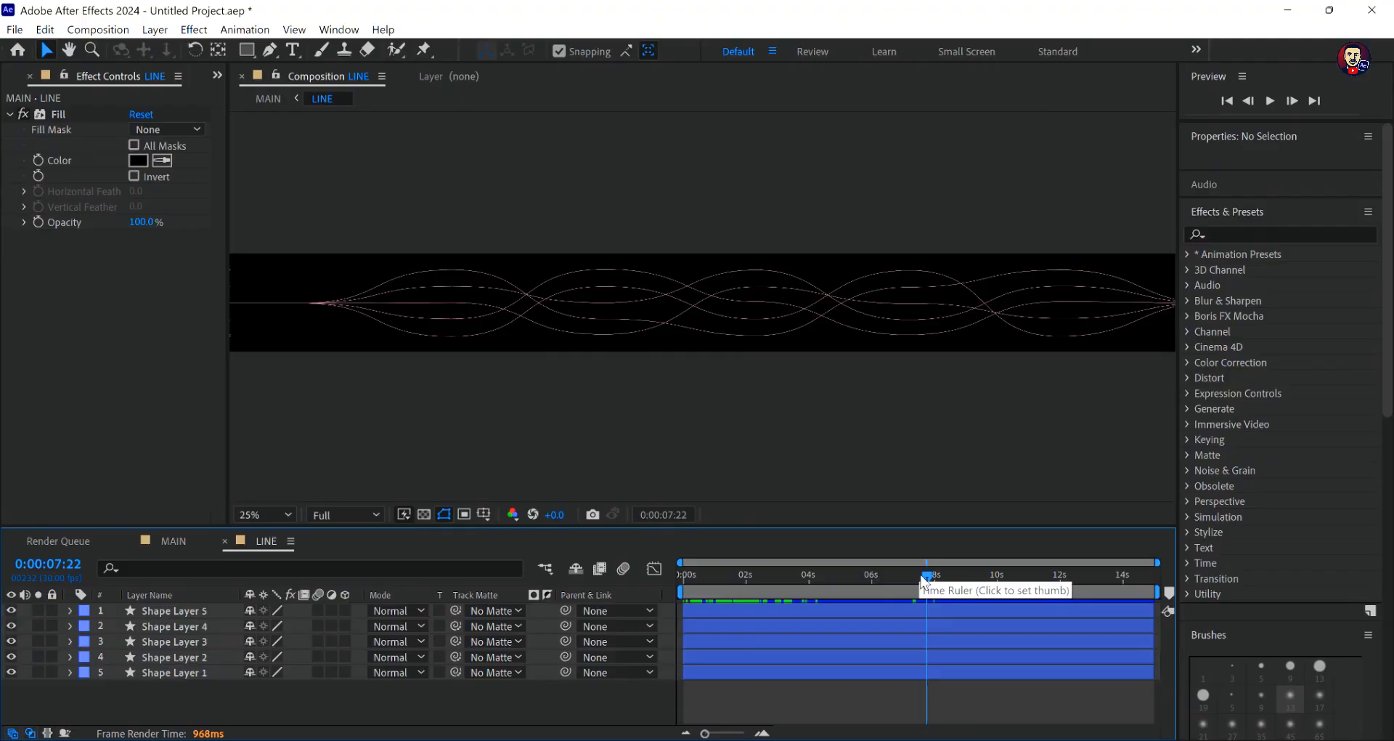
pyautogui.press('u')
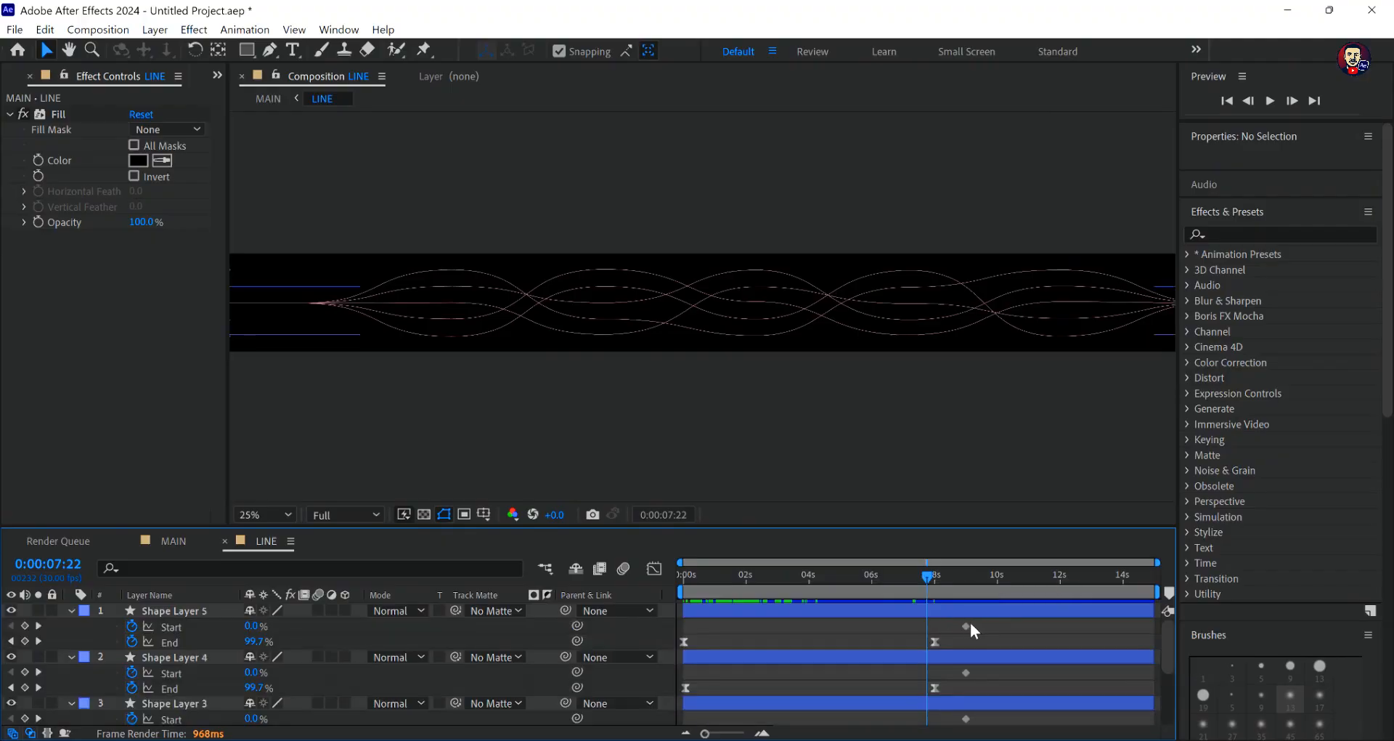
# - Keyframe Start at 100% at 0:00:10:17 on all five shape layers so the lines trim away completely
pyautogui.click(967, 625)
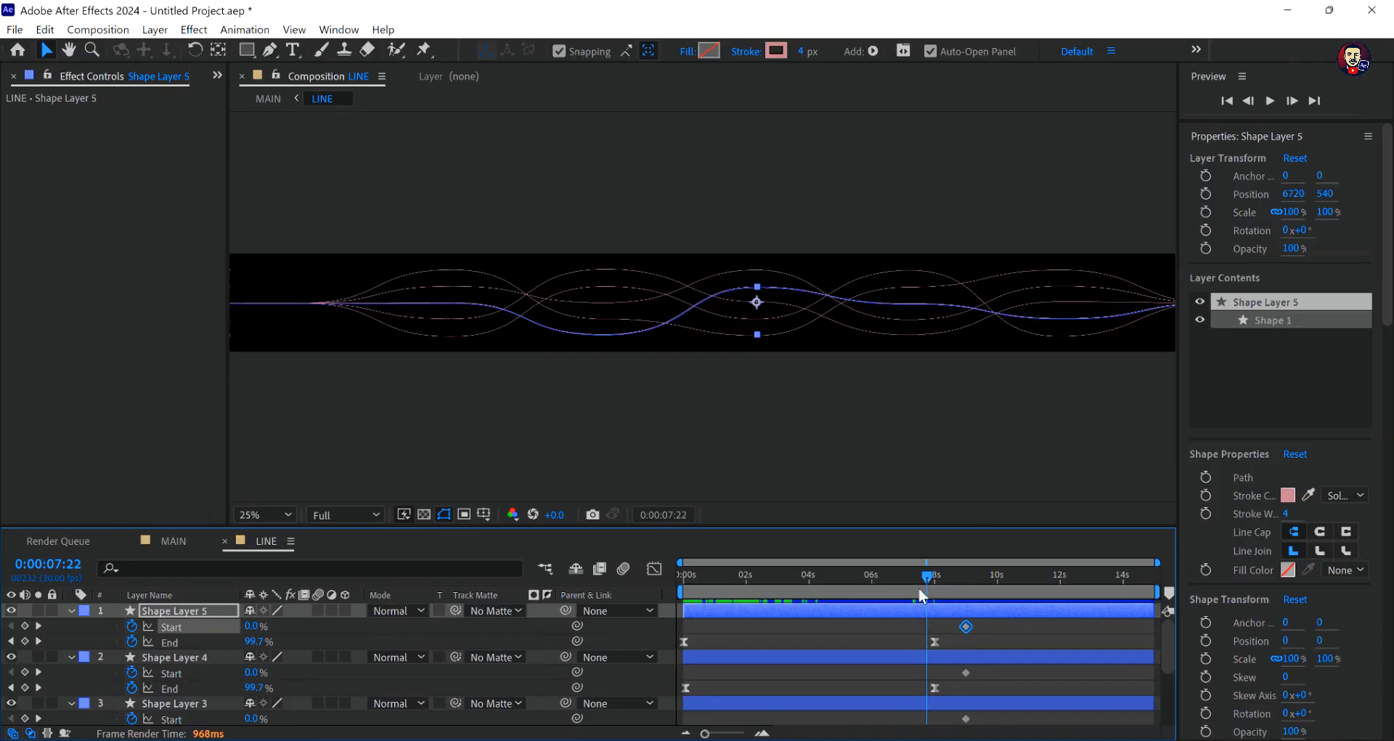
pyautogui.click(975, 581)
pyautogui.moveTo(986, 588); pyautogui.dragTo(1013, 596)
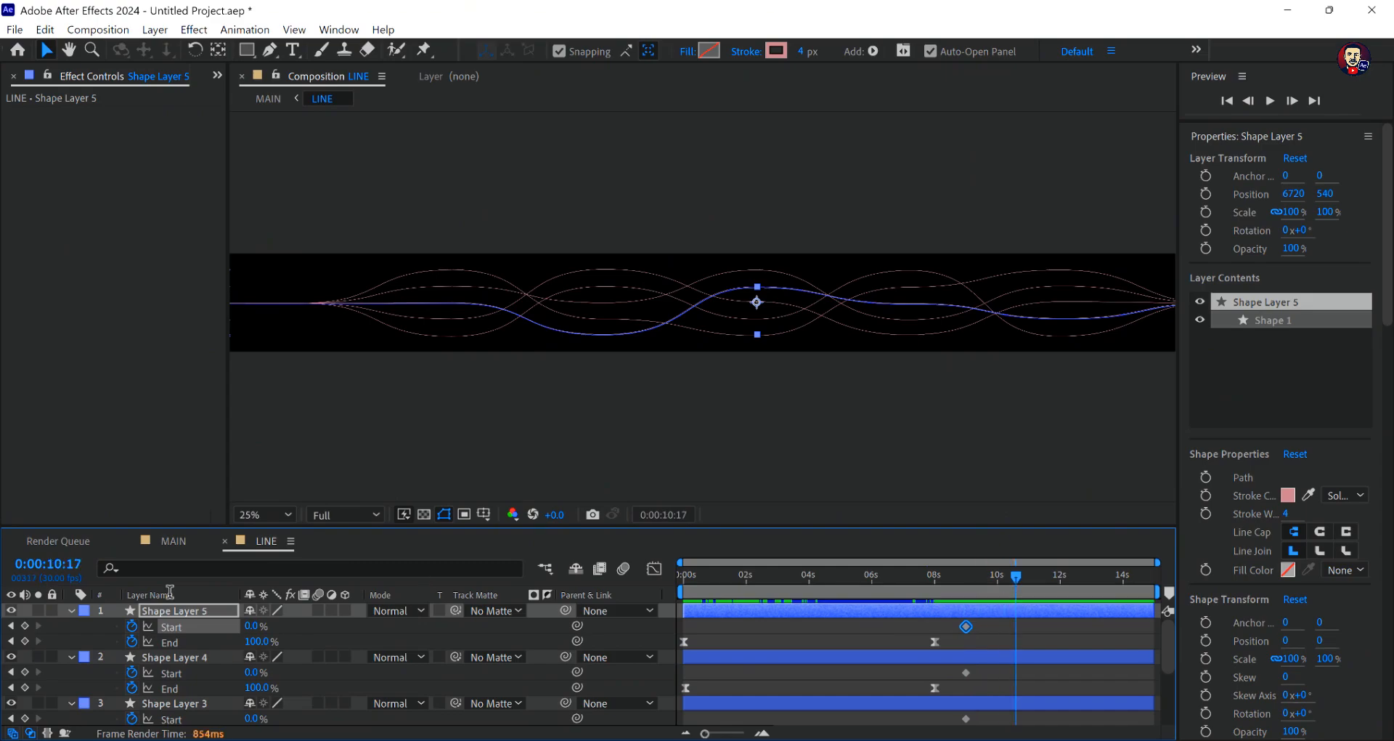
pyautogui.moveTo(252, 626); pyautogui.dragTo(493, 631)
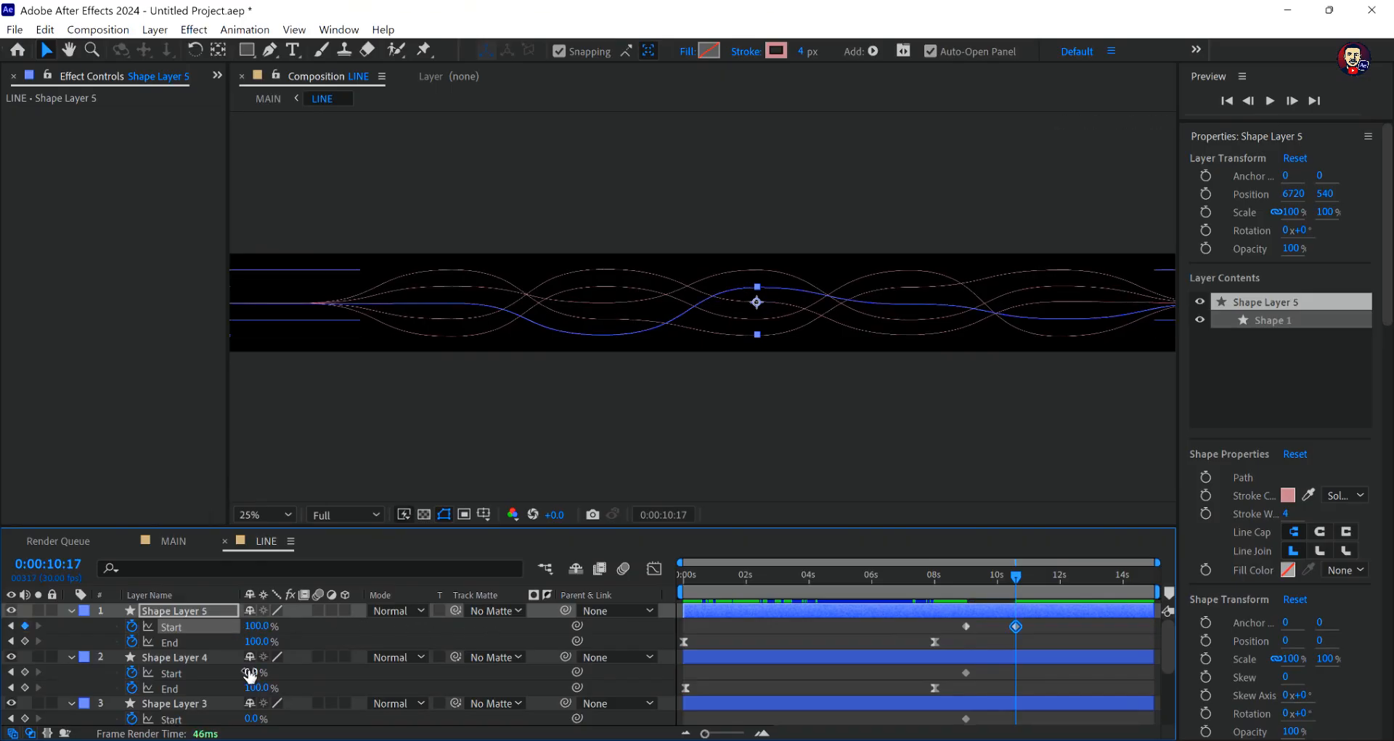
pyautogui.moveTo(251, 672); pyautogui.dragTo(391, 685)
pyautogui.scroll(-1, 276, 671)
pyautogui.scroll(-1, 251, 715)
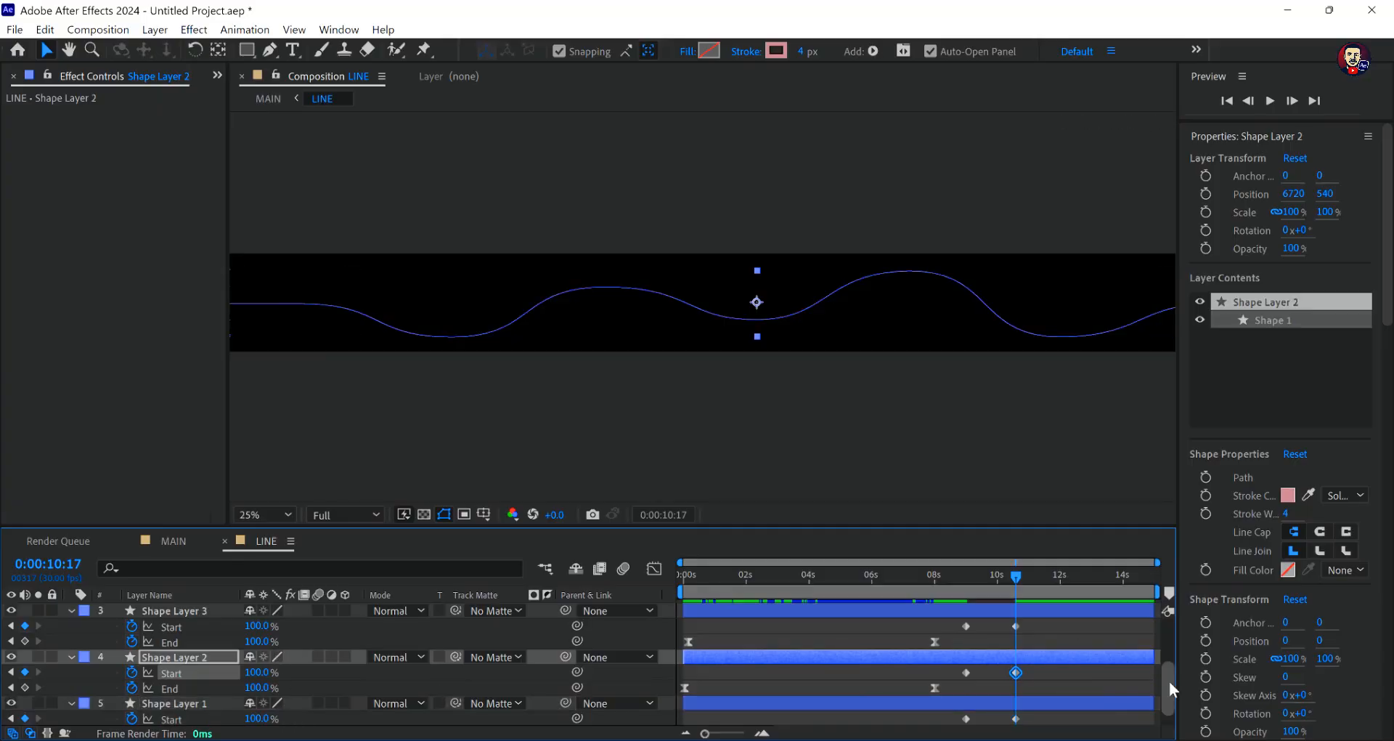
pyautogui.moveTo(1169, 681); pyautogui.dragTo(1171, 621)
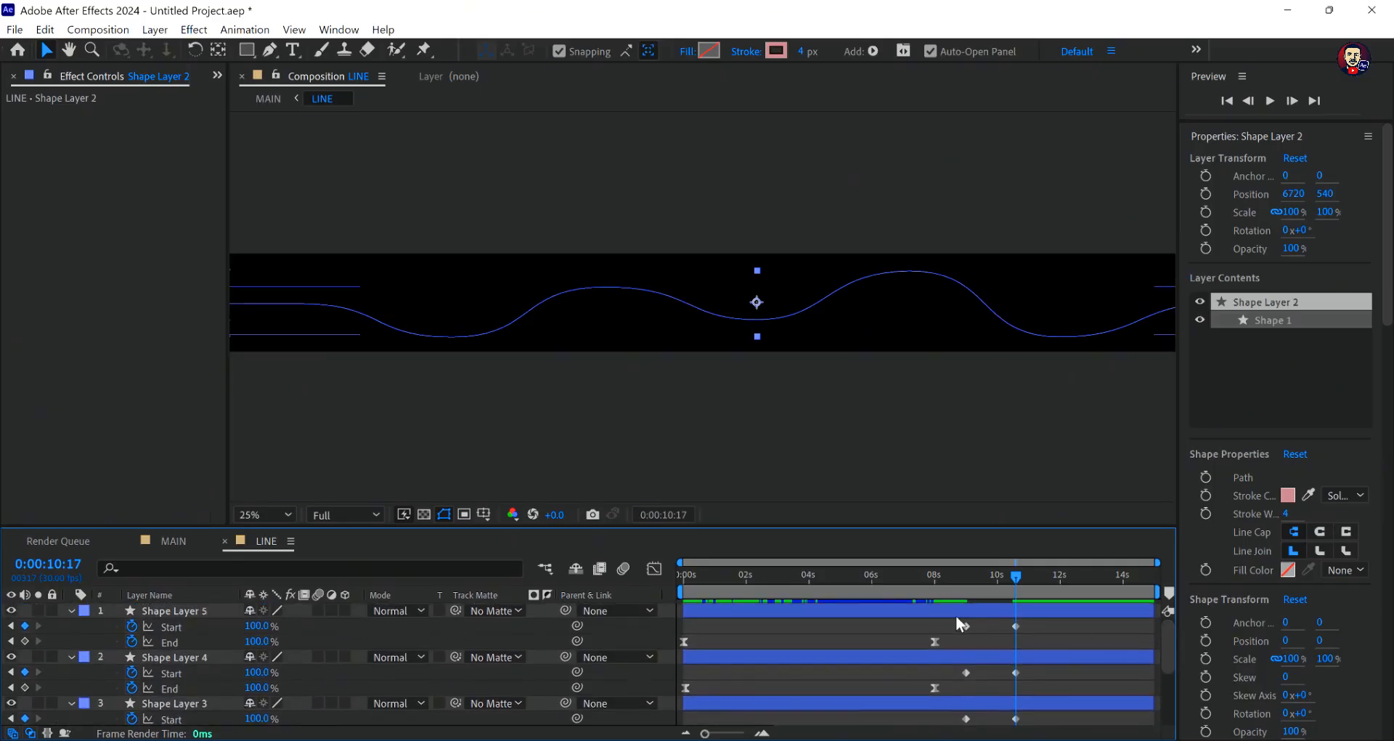
# - Undo the accidental shift of Shape Layer 5, and apply Easy Ease to the Start keyframes of all five shape layers
pyautogui.moveTo(956, 616); pyautogui.dragTo(1044, 642)
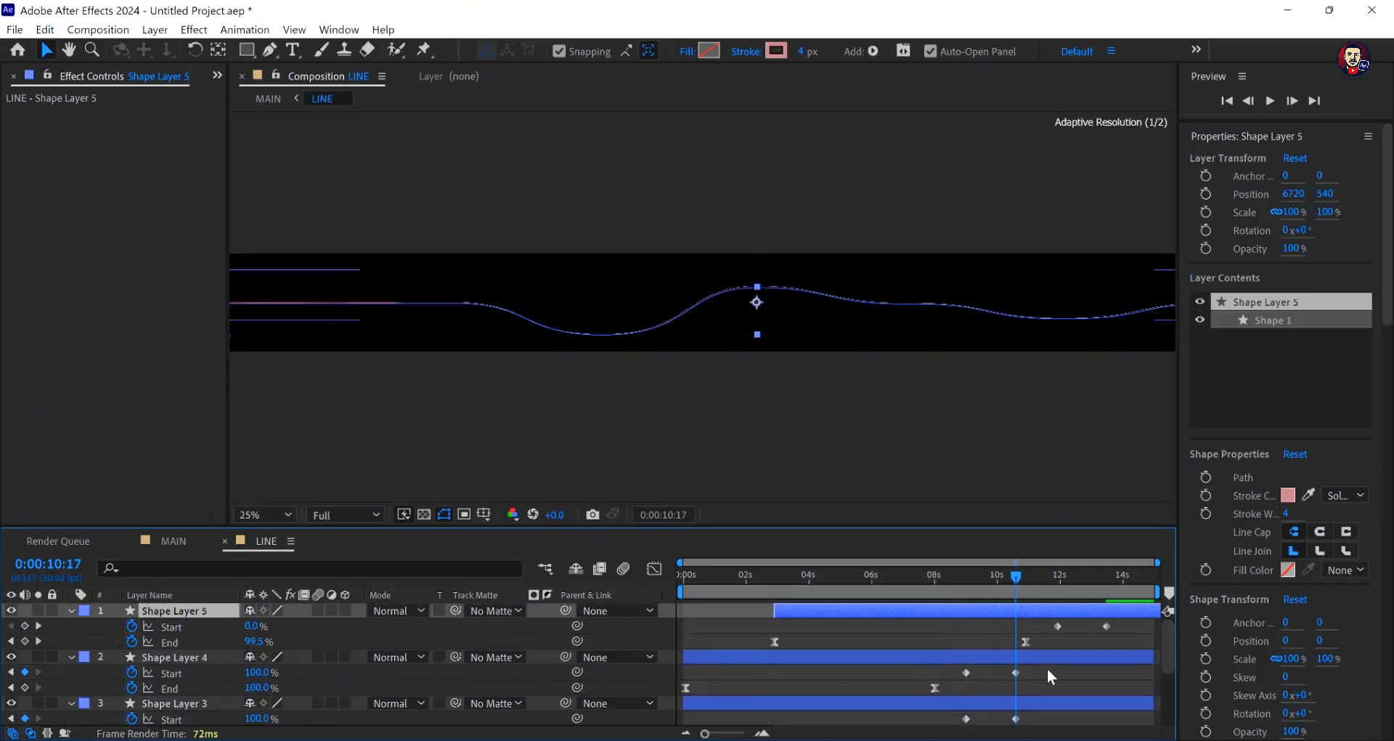
pyautogui.hotkey('ctrl', 'z')
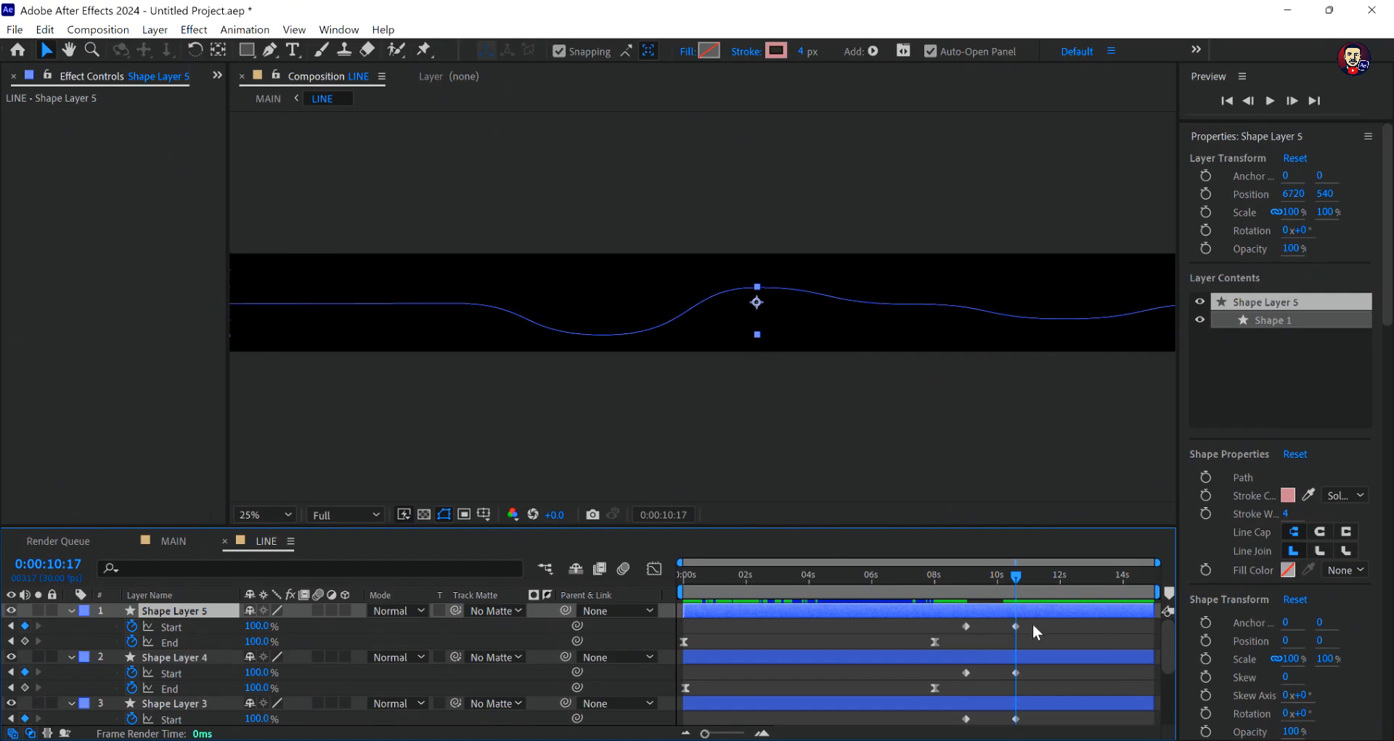
pyautogui.click(1045, 628)
pyautogui.moveTo(1047, 619); pyautogui.dragTo(960, 724)
pyautogui.rightClick(1016, 656)
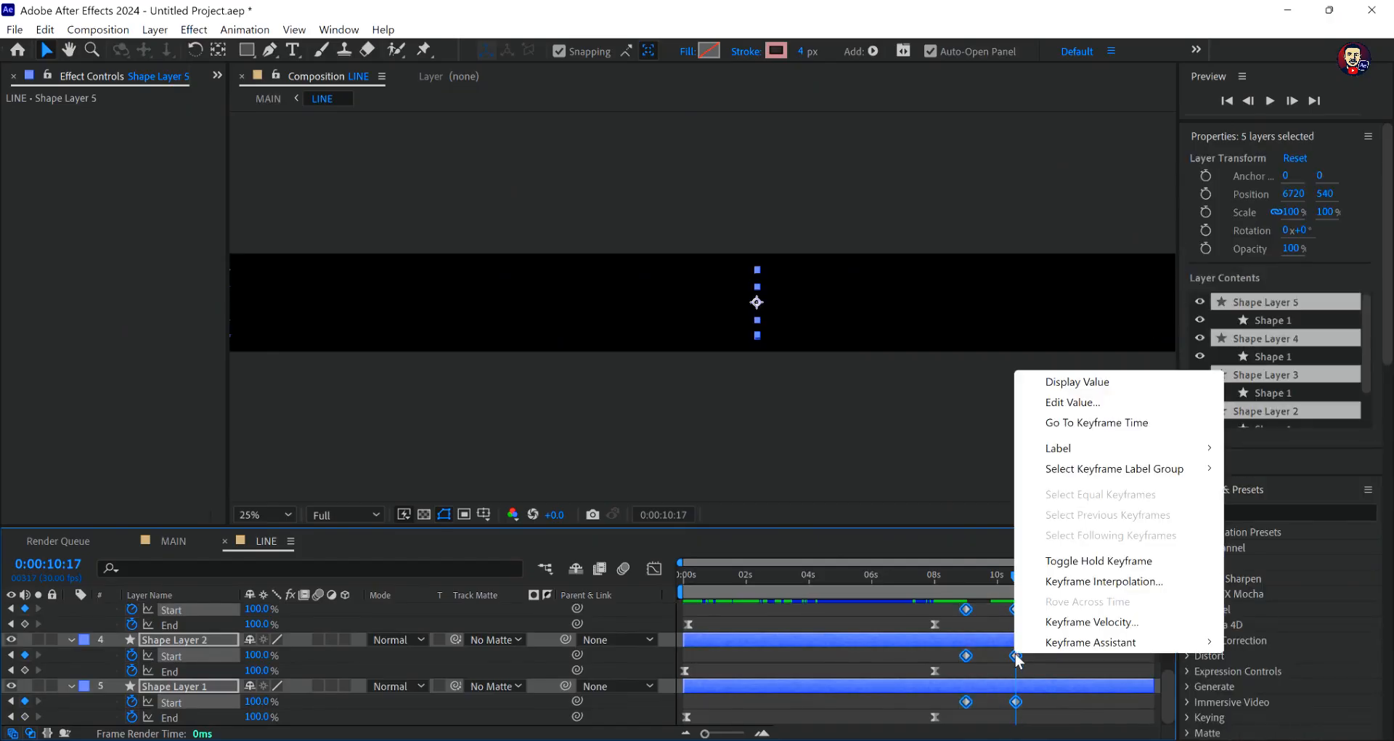
pyautogui.moveTo(1093, 642)
pyautogui.click(941, 564)
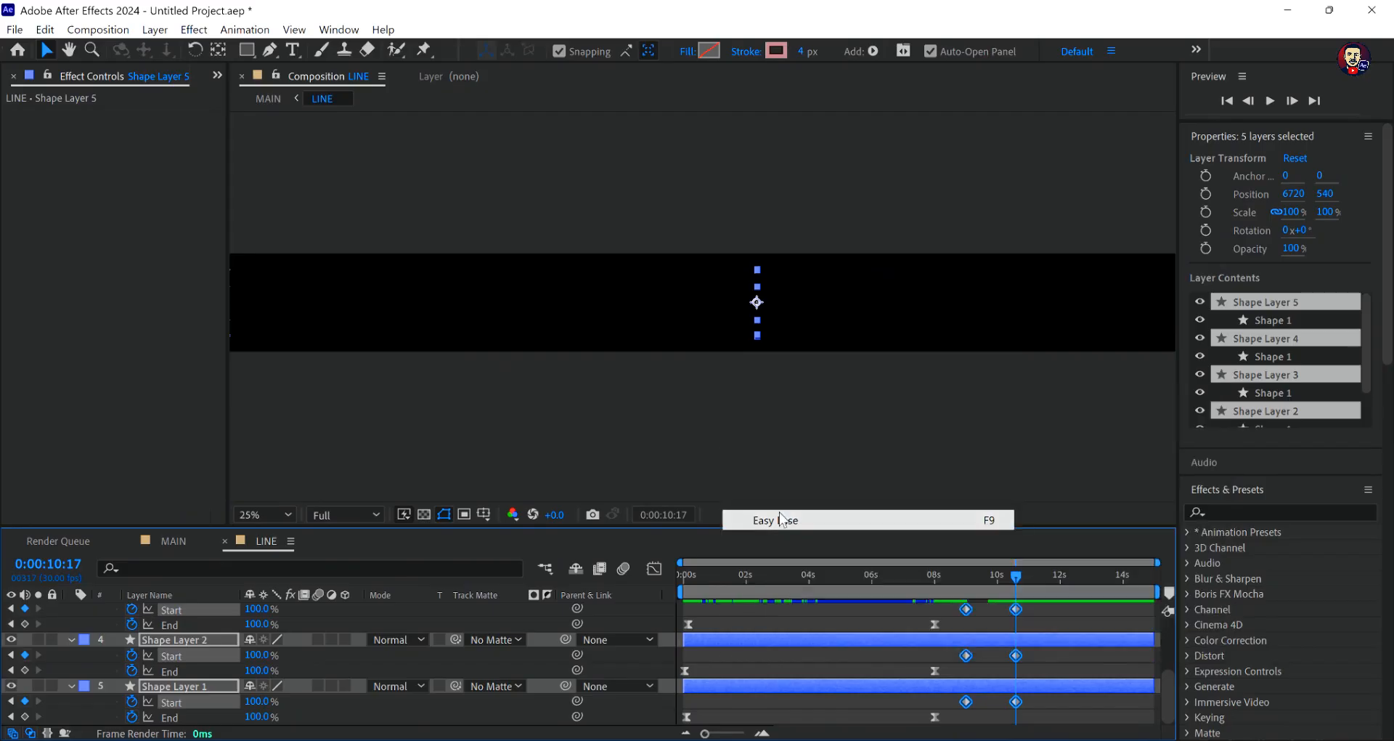
pyautogui.rightClick(1014, 609)
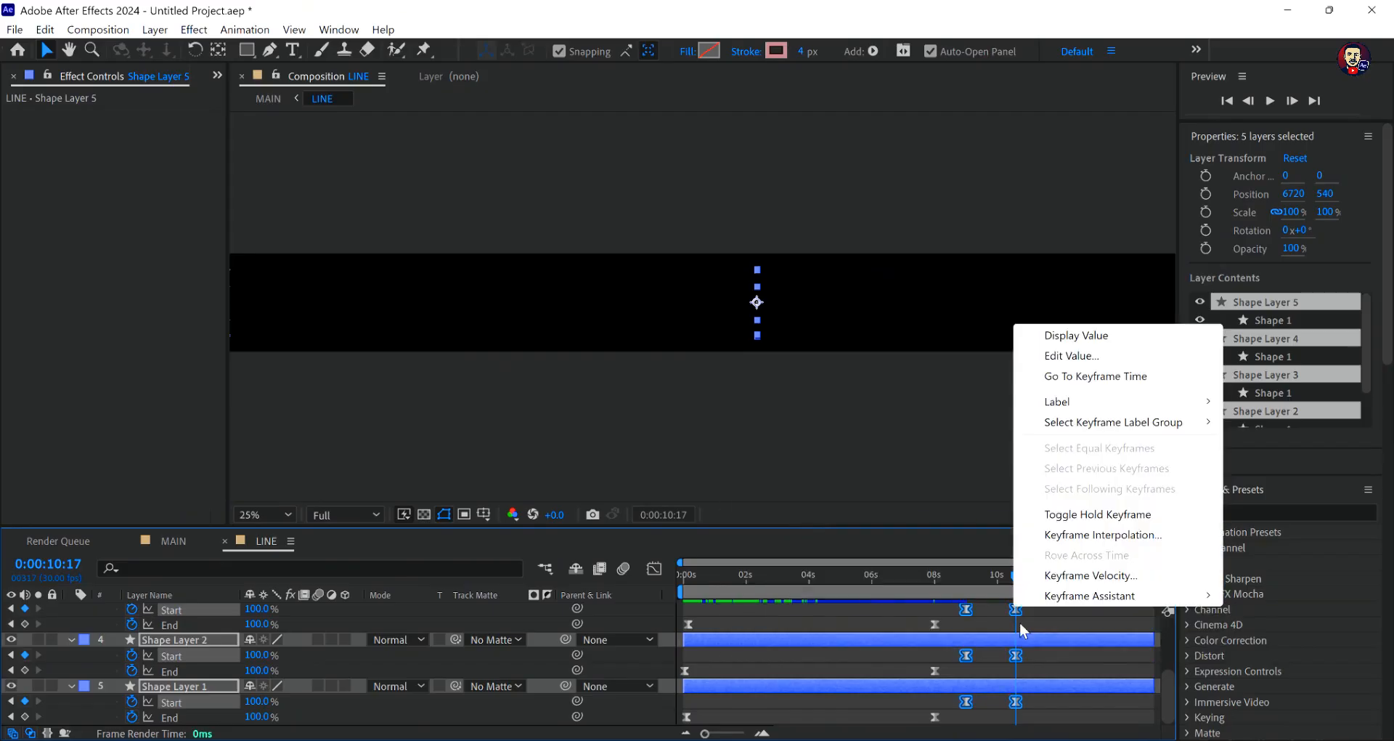
pyautogui.click(653, 573)
# - Reshape the Start keyframes' speed graph, extending the final keyframes' influence toward the first so speed peaks immediately and tapers off
pyautogui.click(654, 571)
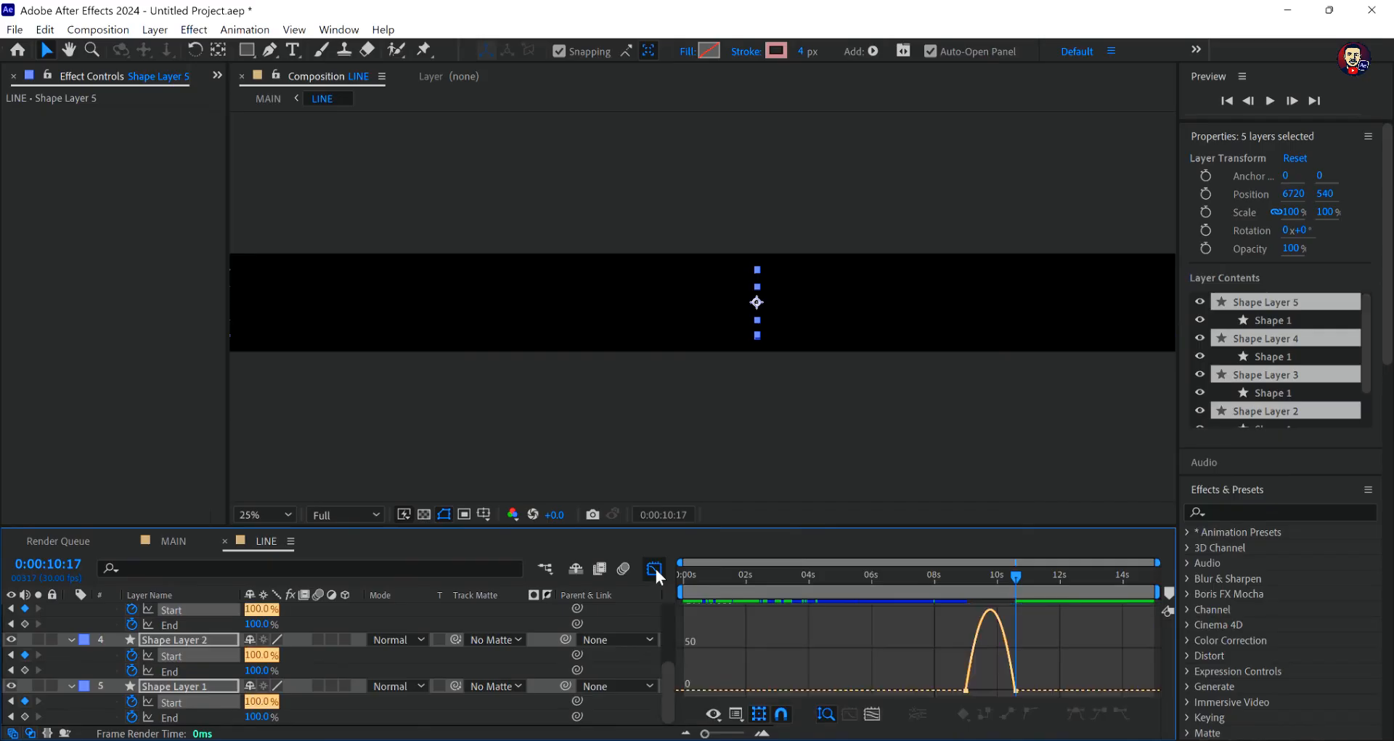
pyautogui.rightClick(998, 675)
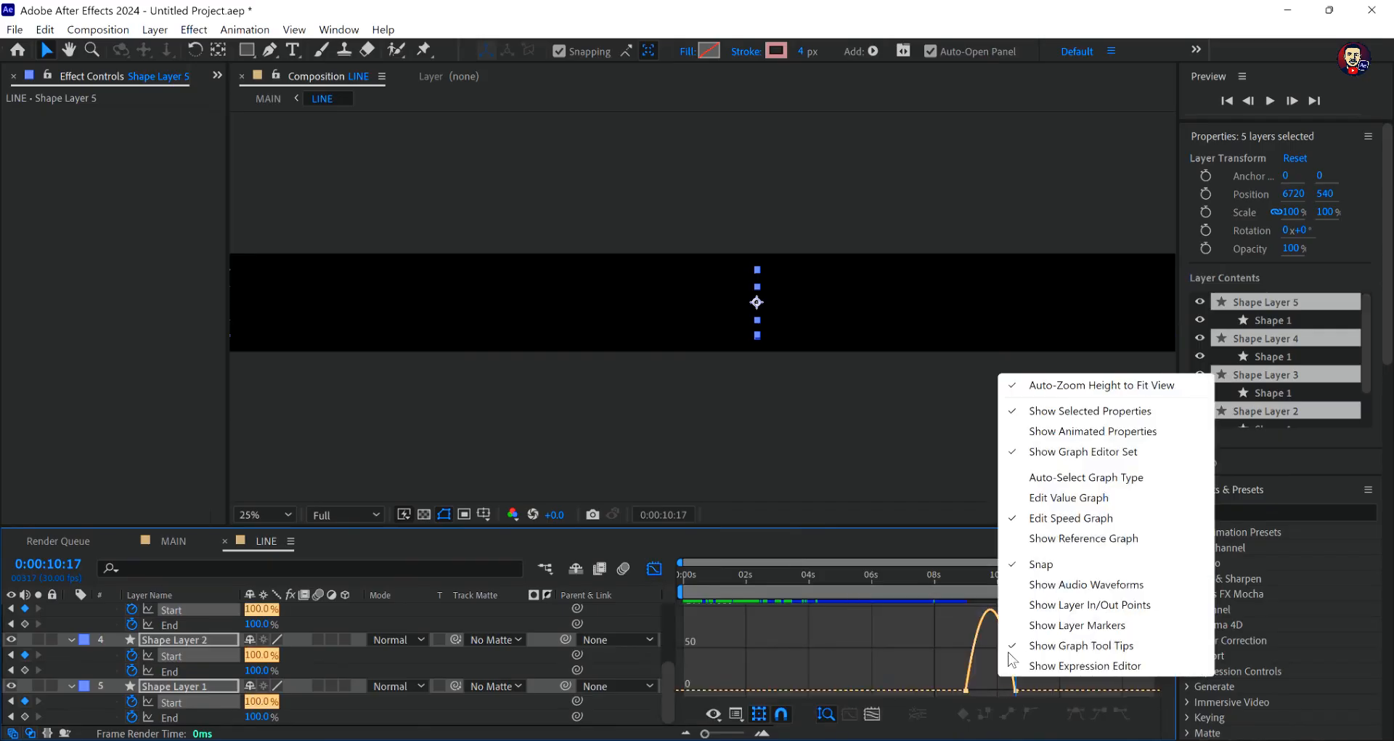
pyautogui.click(1032, 520)
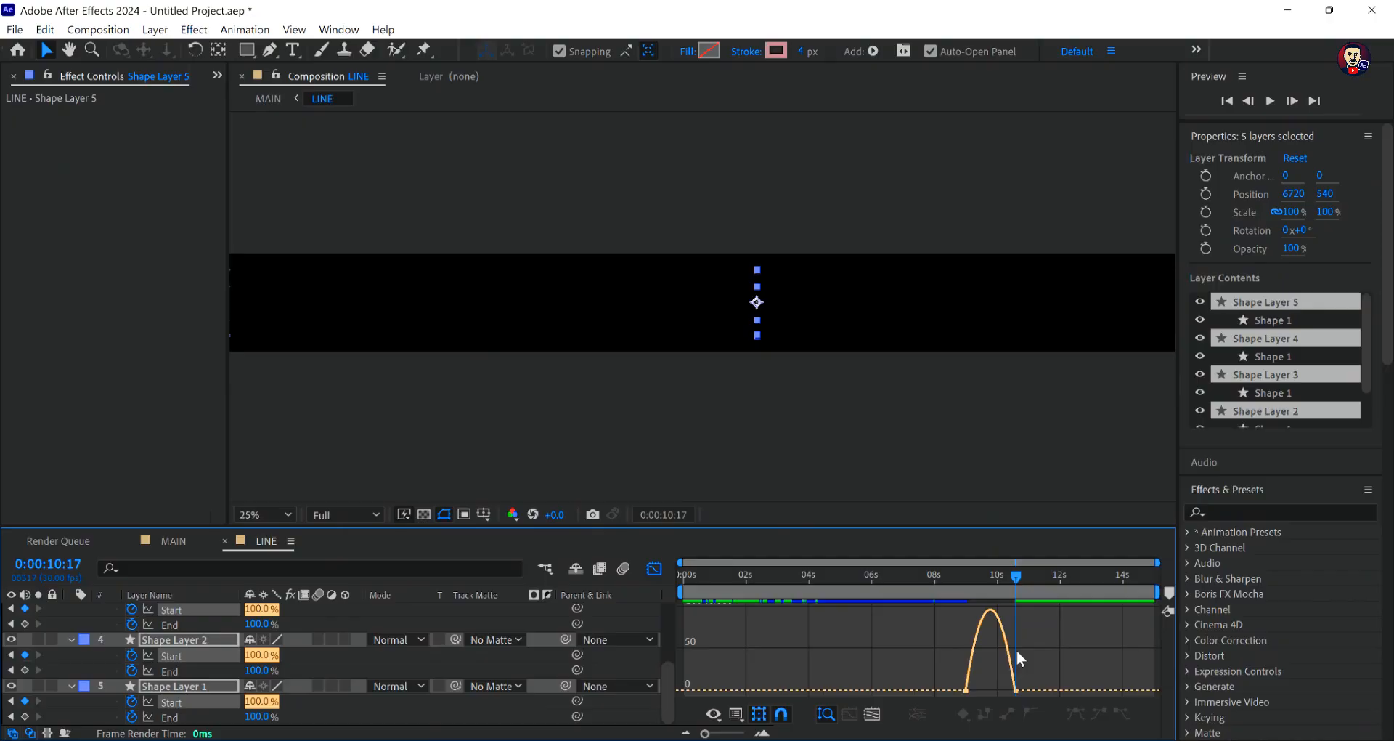
pyautogui.click(1014, 691)
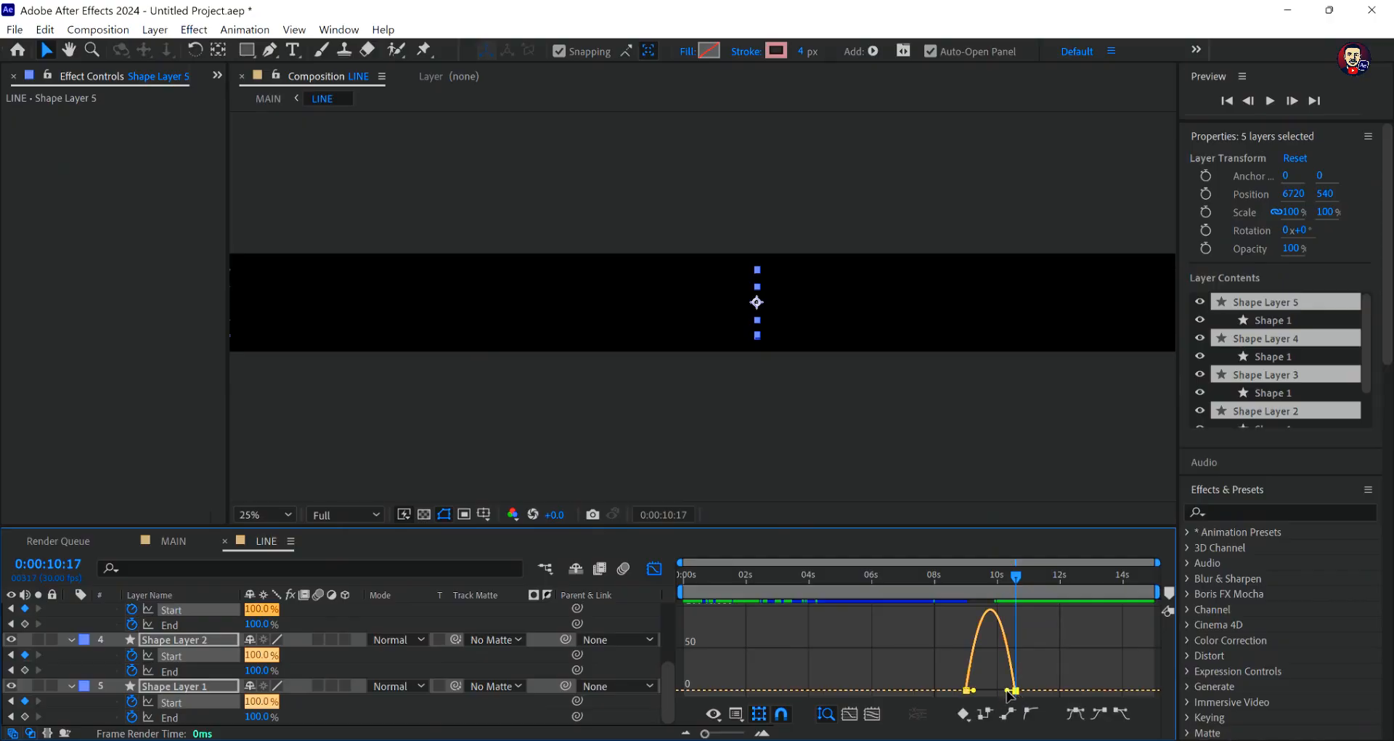
pyautogui.moveTo(1008, 690); pyautogui.dragTo(947, 688)
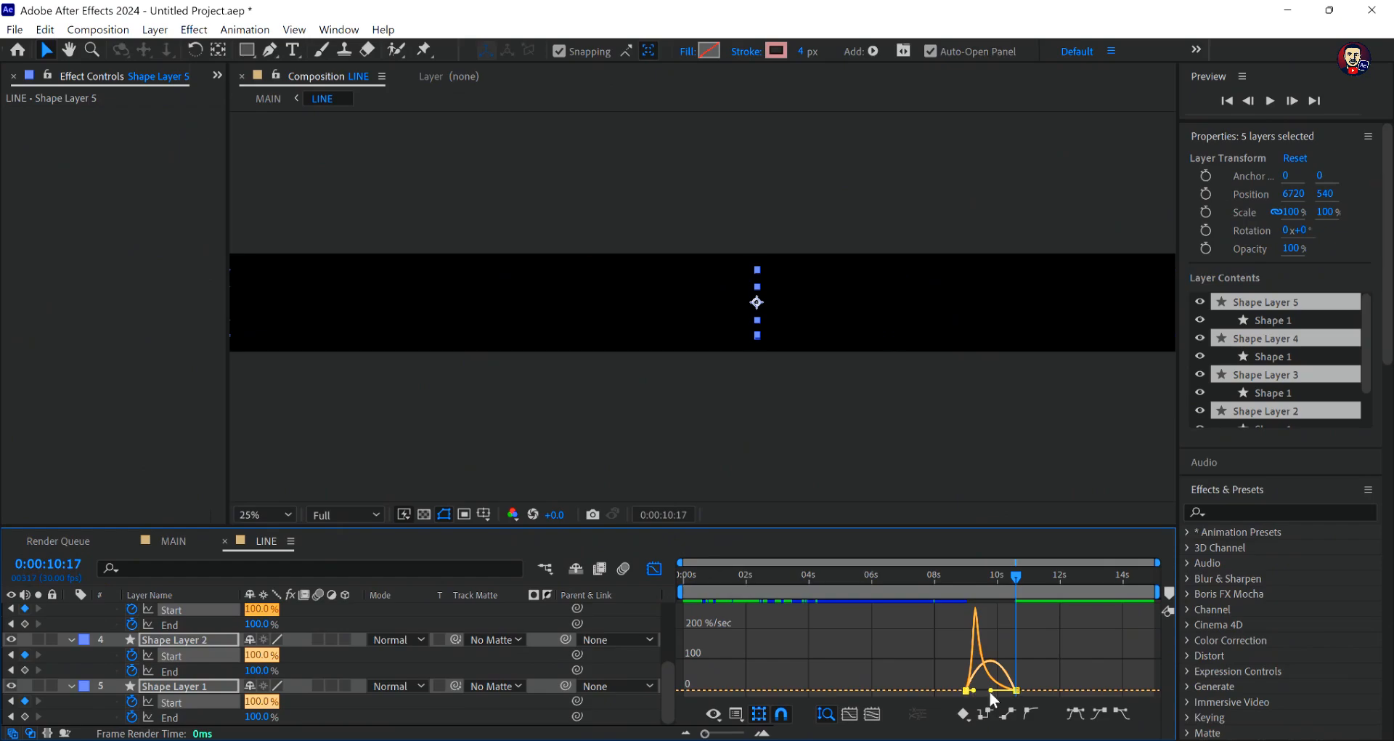
pyautogui.moveTo(991, 692); pyautogui.dragTo(926, 685)
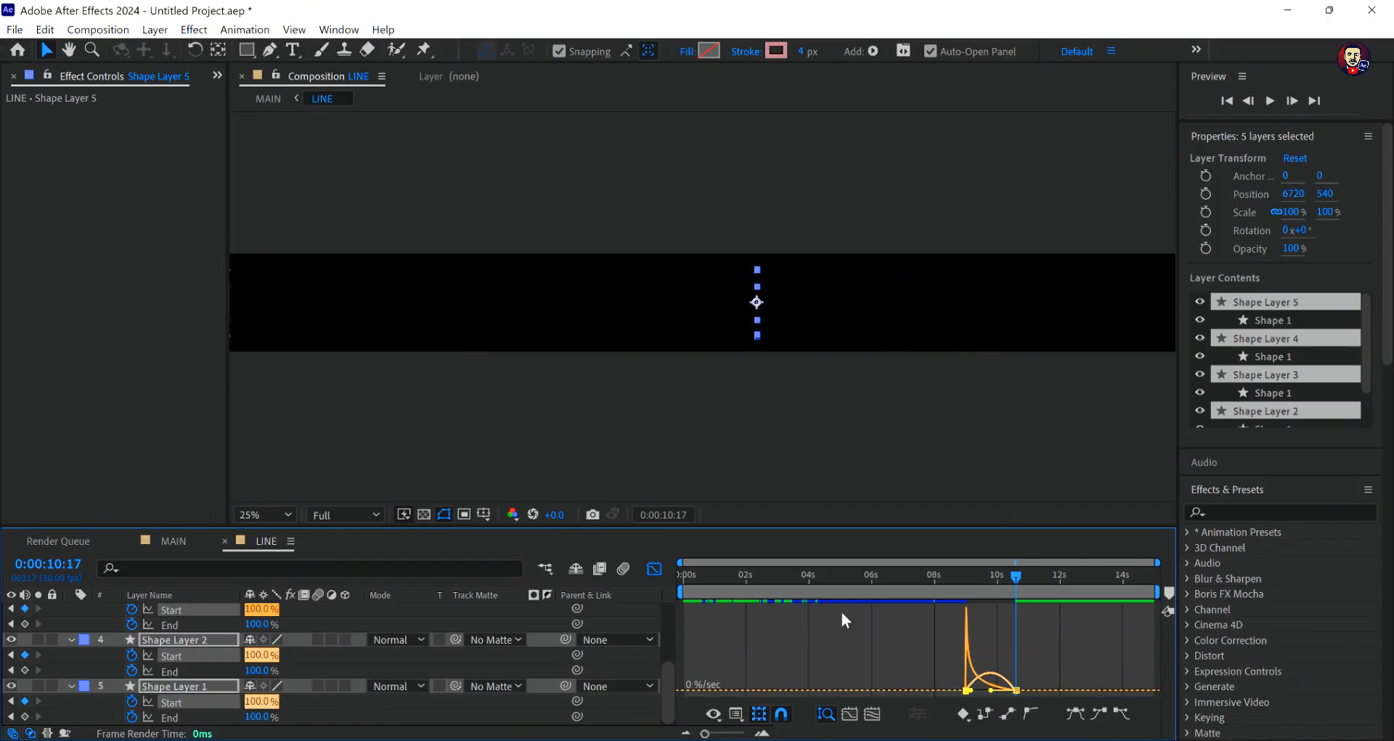
# - Leave the graph view and shift the Start keyframes of all five shape layers earlier, so they run from about 7.1 to 8.6 seconds
pyautogui.click(655, 571)
pyautogui.click(1054, 660)
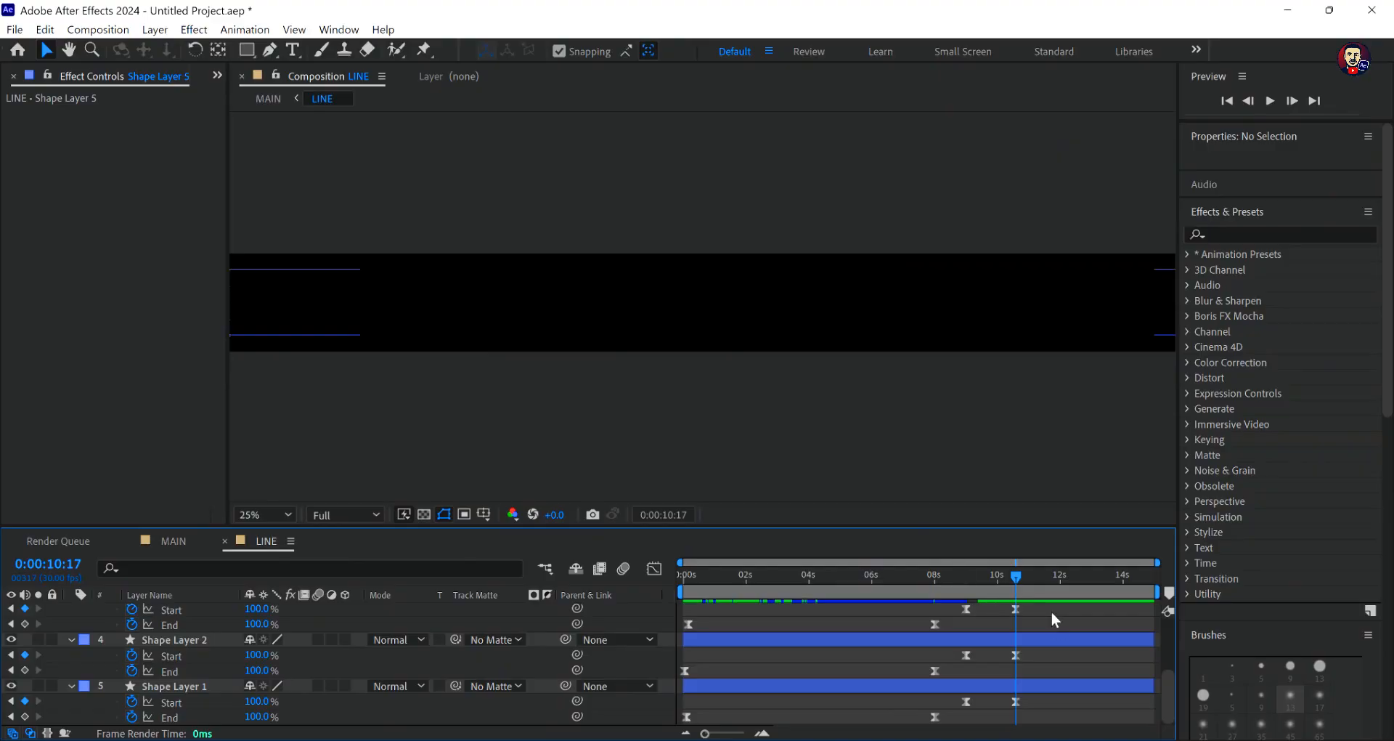
pyautogui.moveTo(1051, 607)
pyautogui.mouseDown()
pyautogui.moveTo(1000, 602)
pyautogui.moveTo(957, 626)
pyautogui.moveTo(960, 646)
pyautogui.mouseUp()
pyautogui.scroll(3, 1030, 616)
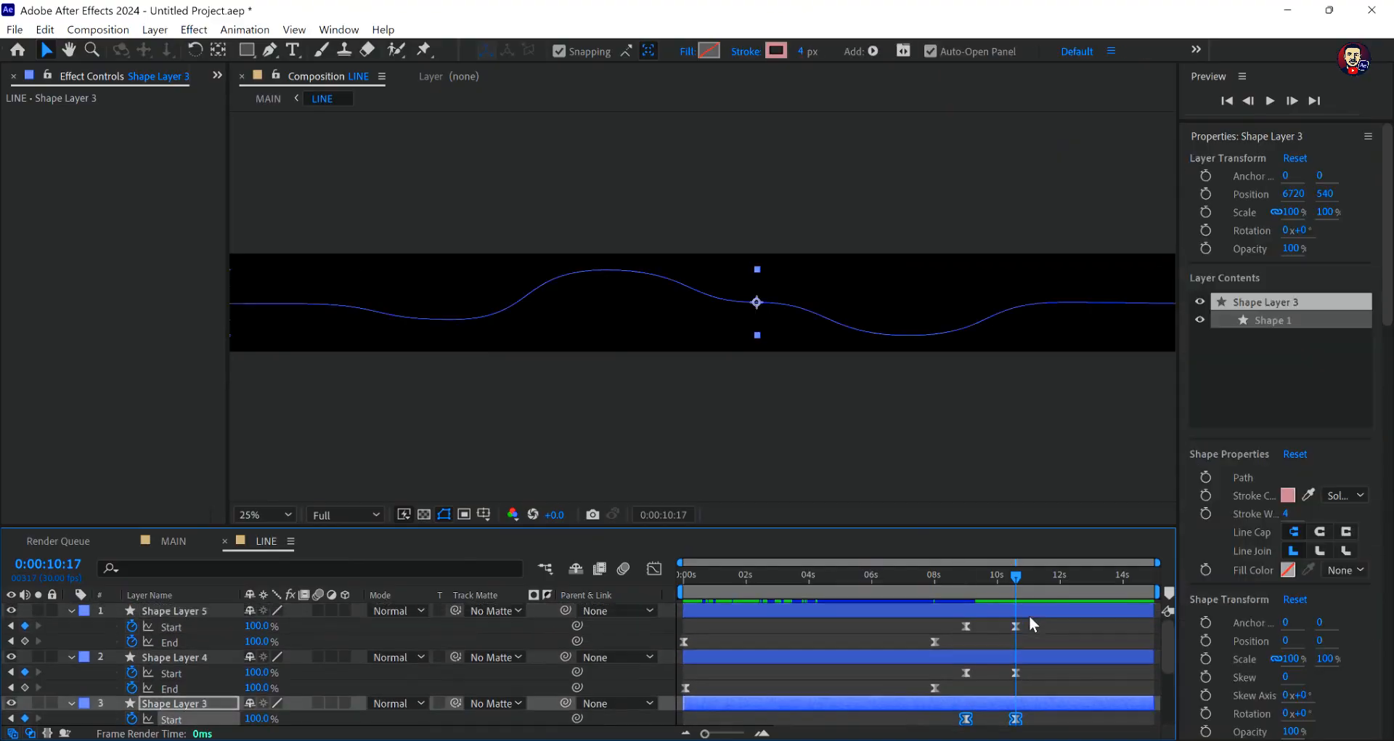
pyautogui.moveTo(1042, 619); pyautogui.dragTo(963, 734)
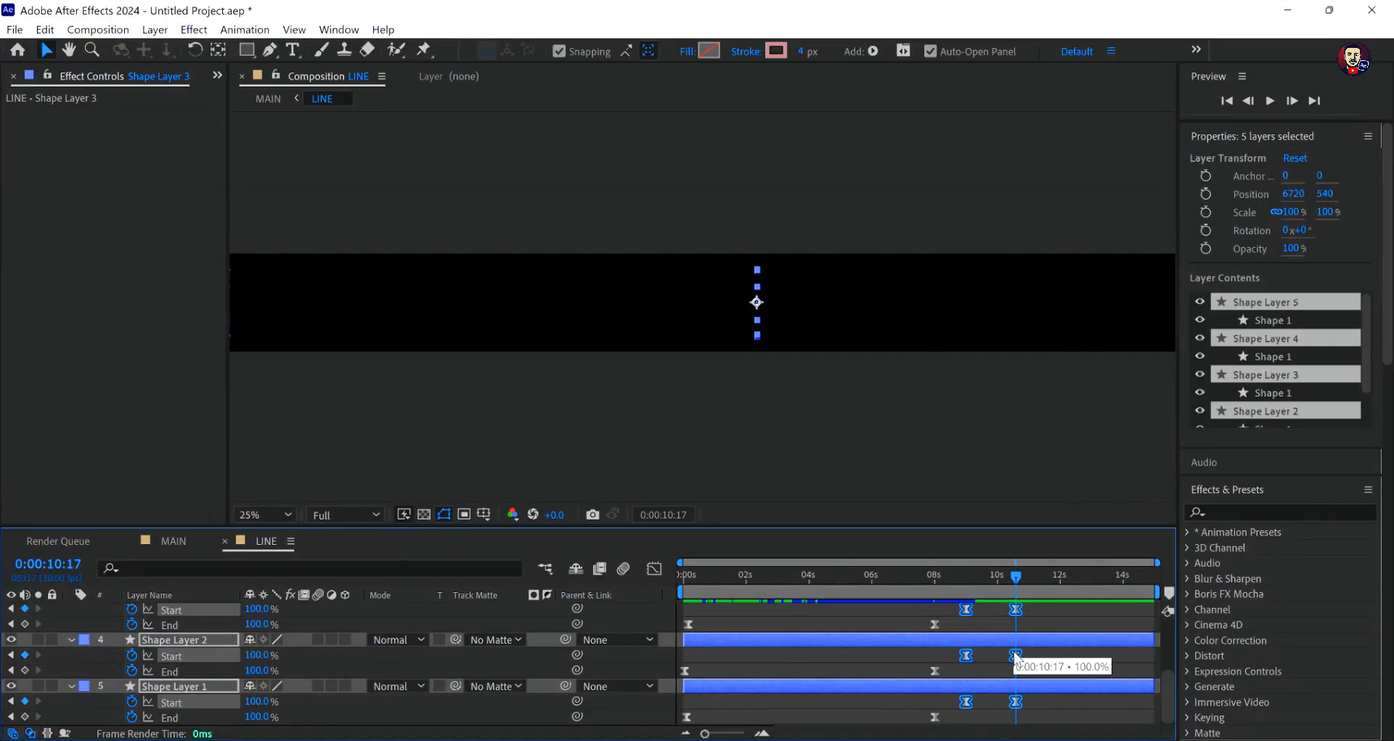
pyautogui.moveTo(1013, 651); pyautogui.dragTo(957, 659)
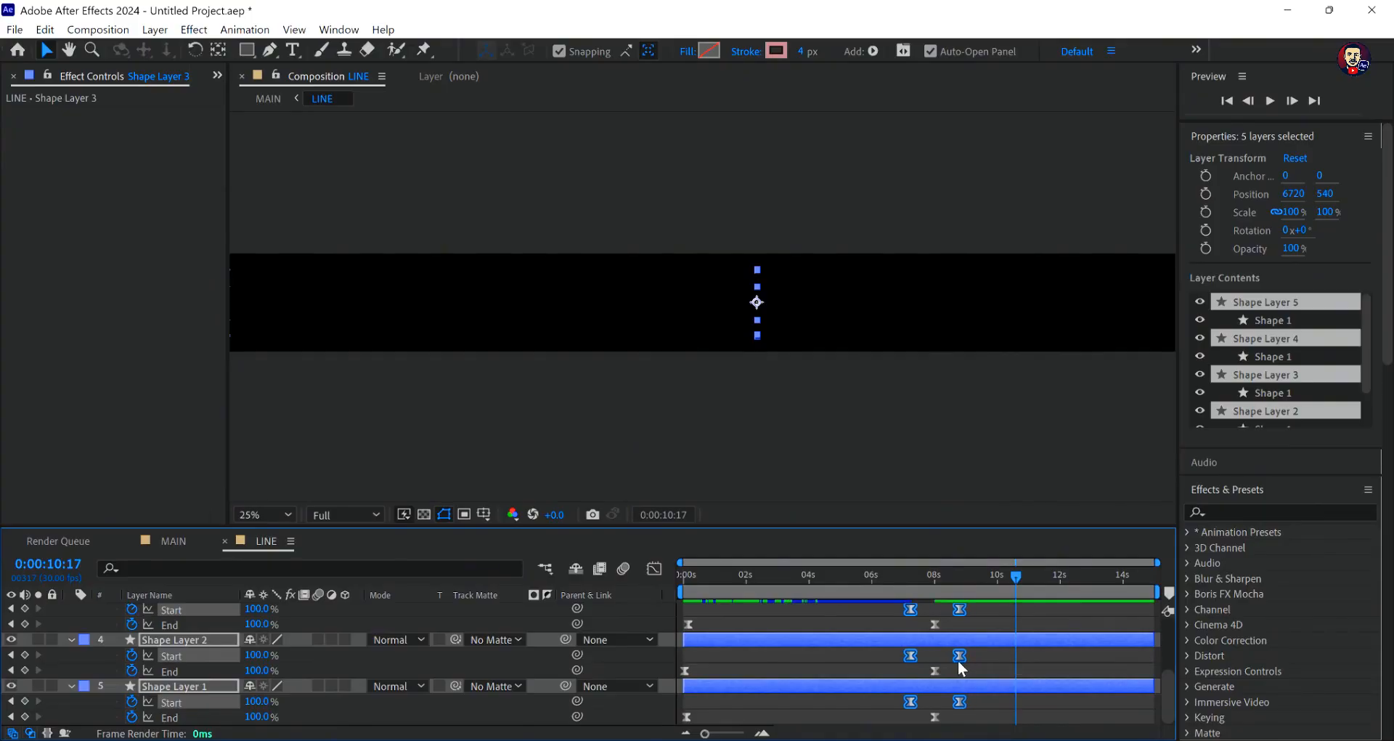
pyautogui.moveTo(956, 663); pyautogui.dragTo(953, 673)
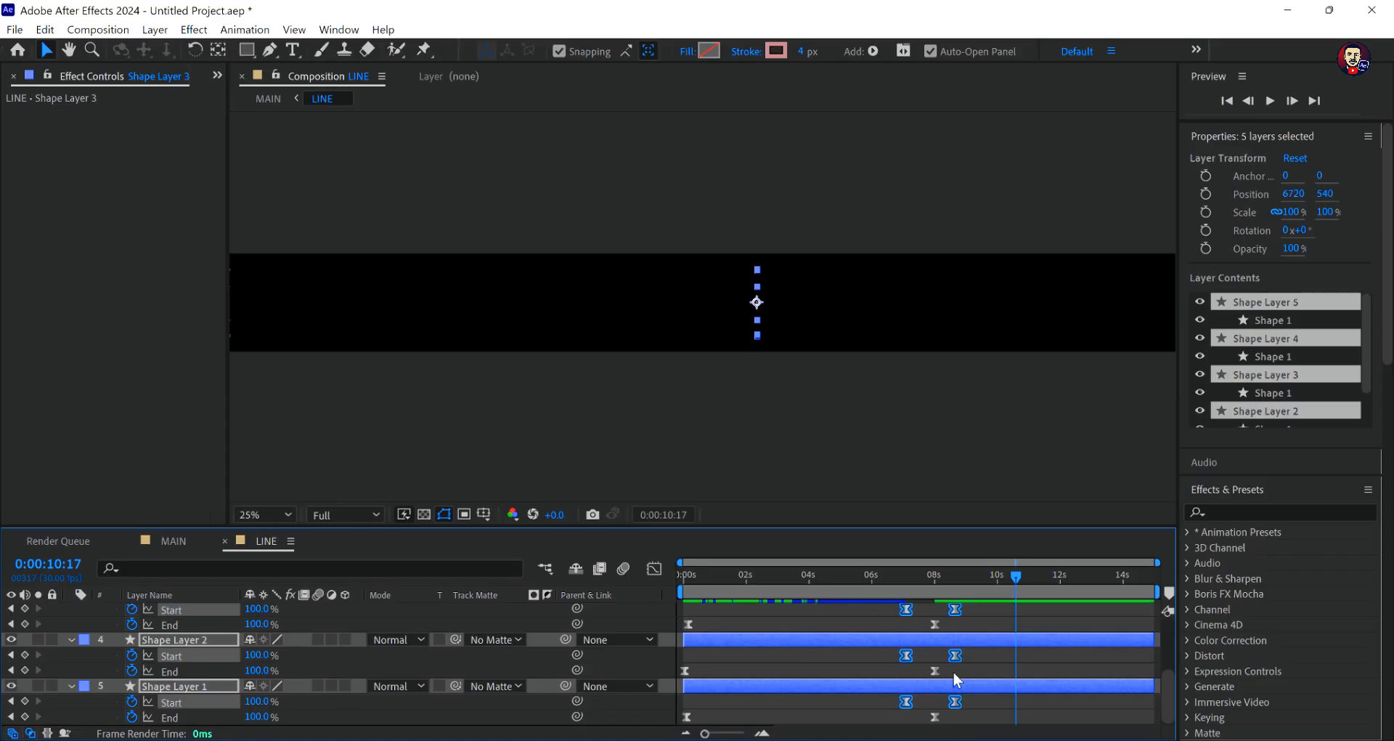
# - In the MAIN composition, shorten the work area to end at about 9 seconds and preview the animation from the beginning
pyautogui.click(163, 541)
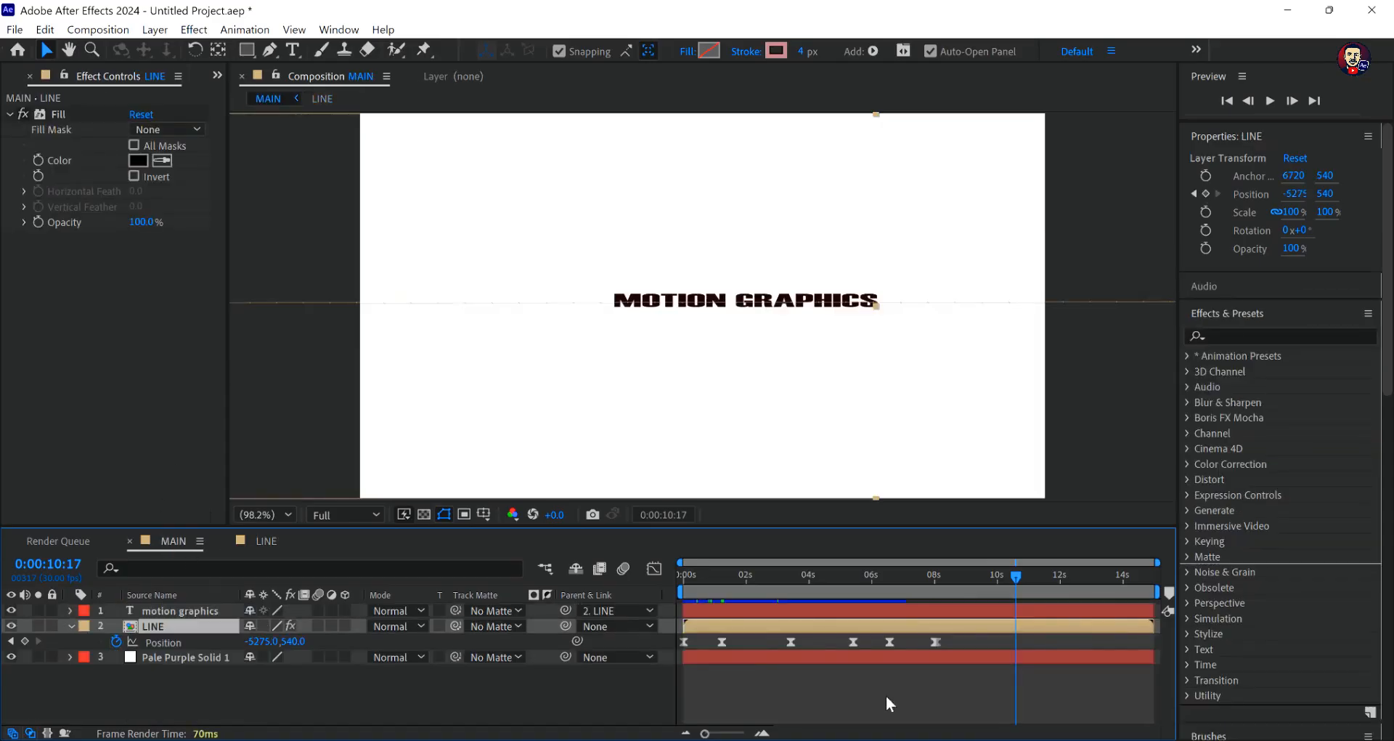
pyautogui.moveTo(1000, 581); pyautogui.dragTo(592, 585)
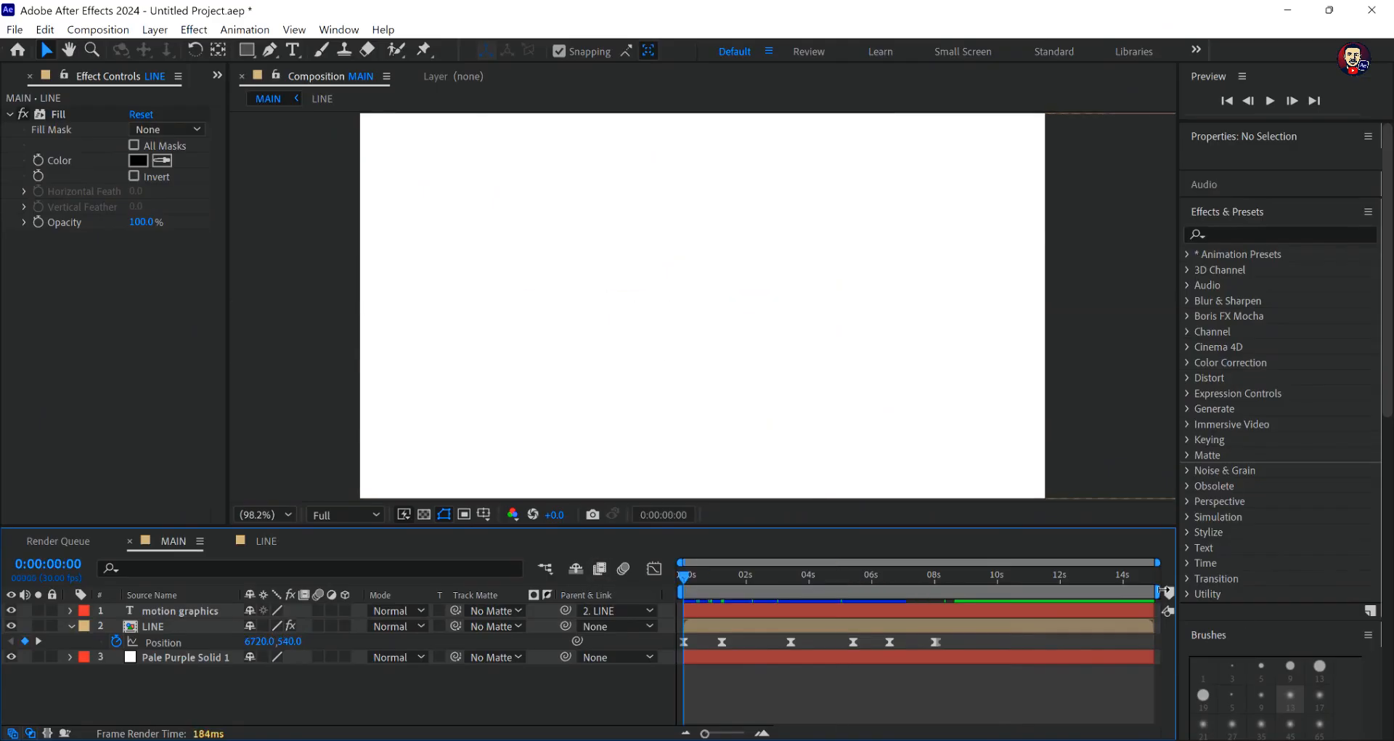
pyautogui.moveTo(1148, 590); pyautogui.dragTo(990, 603)
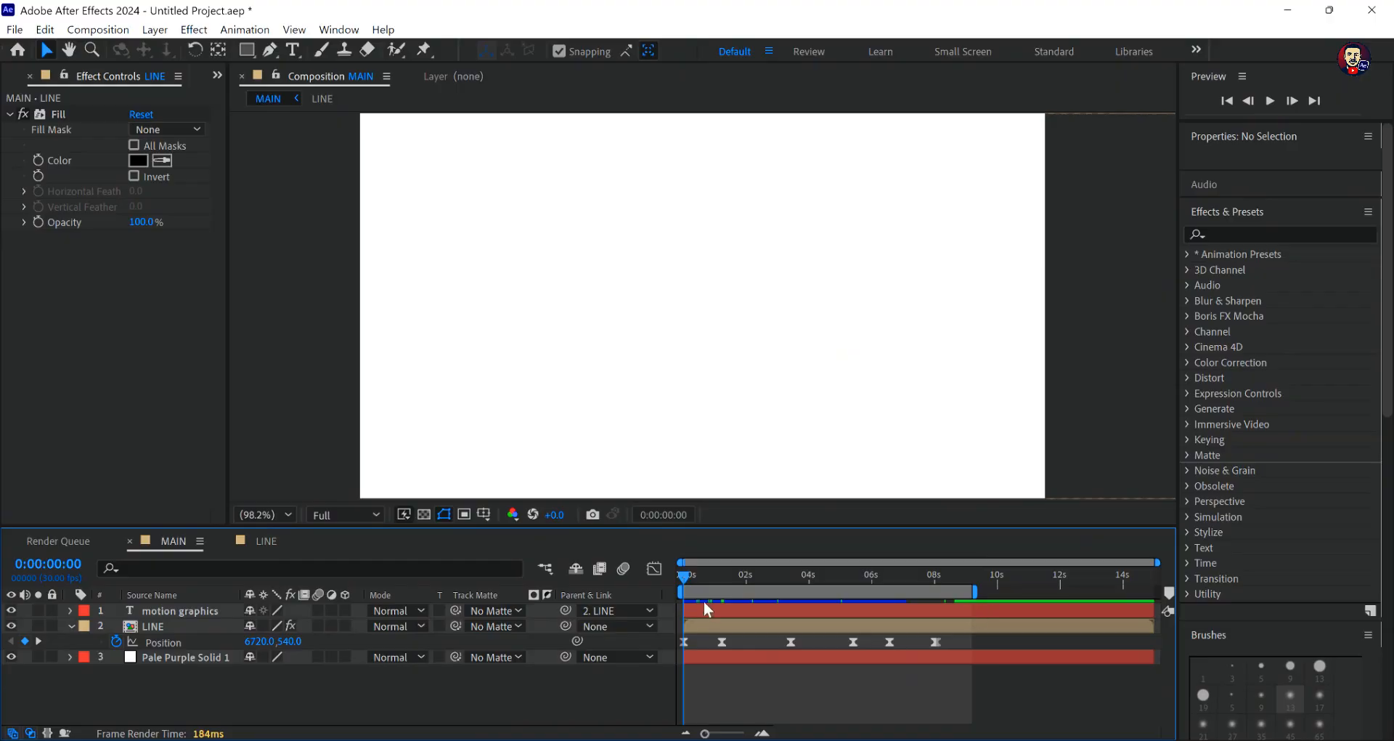
pyautogui.press('space')
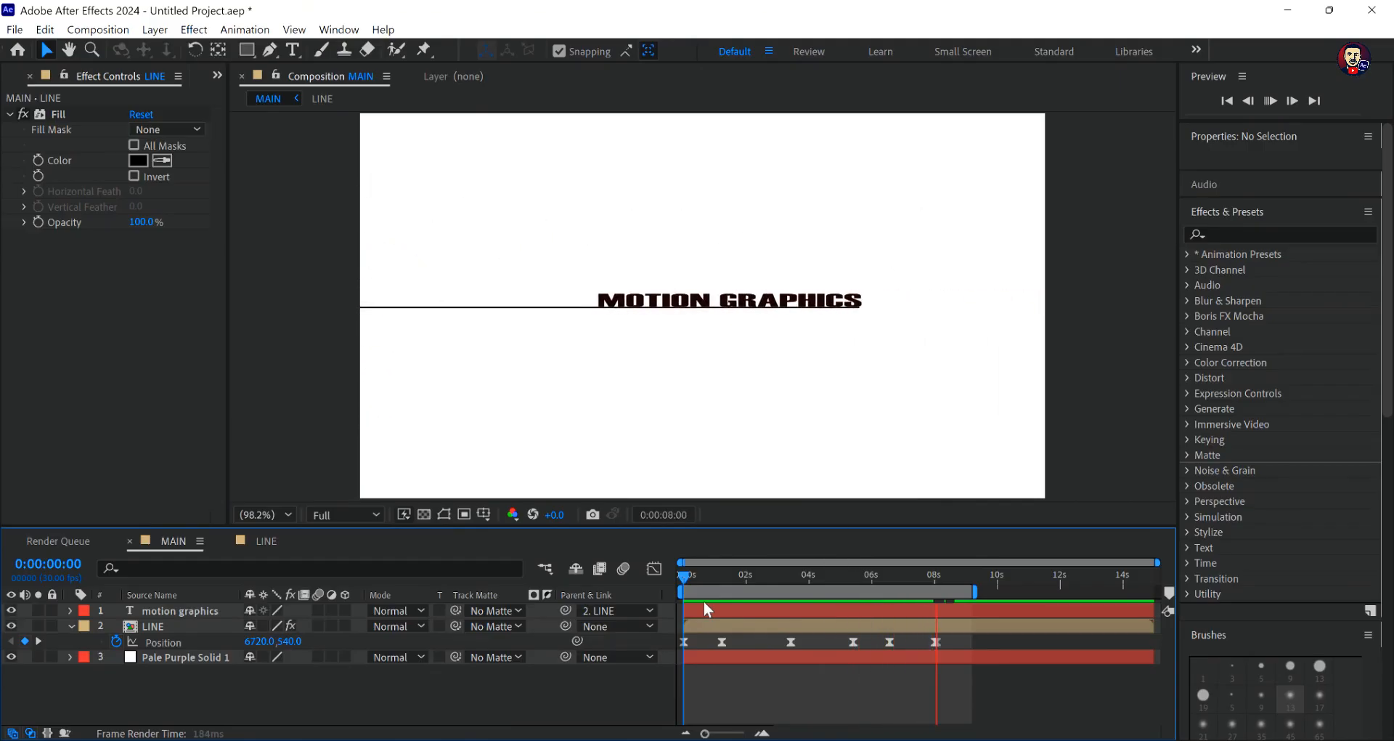
pyautogui.press('space')
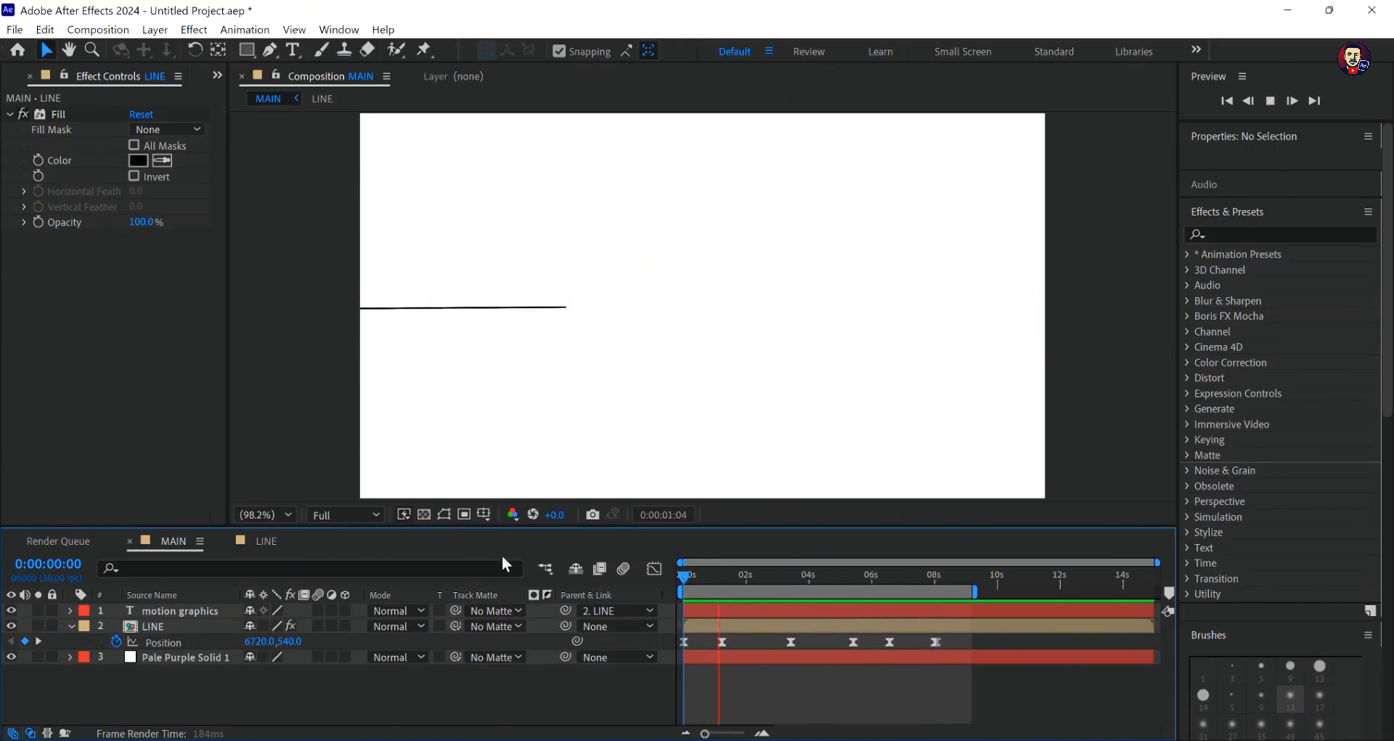
# - Nudge all five layers' Start keyframes slightly earlier in the LINE composition, and preview the change in MAIN
pyautogui.click(263, 541)
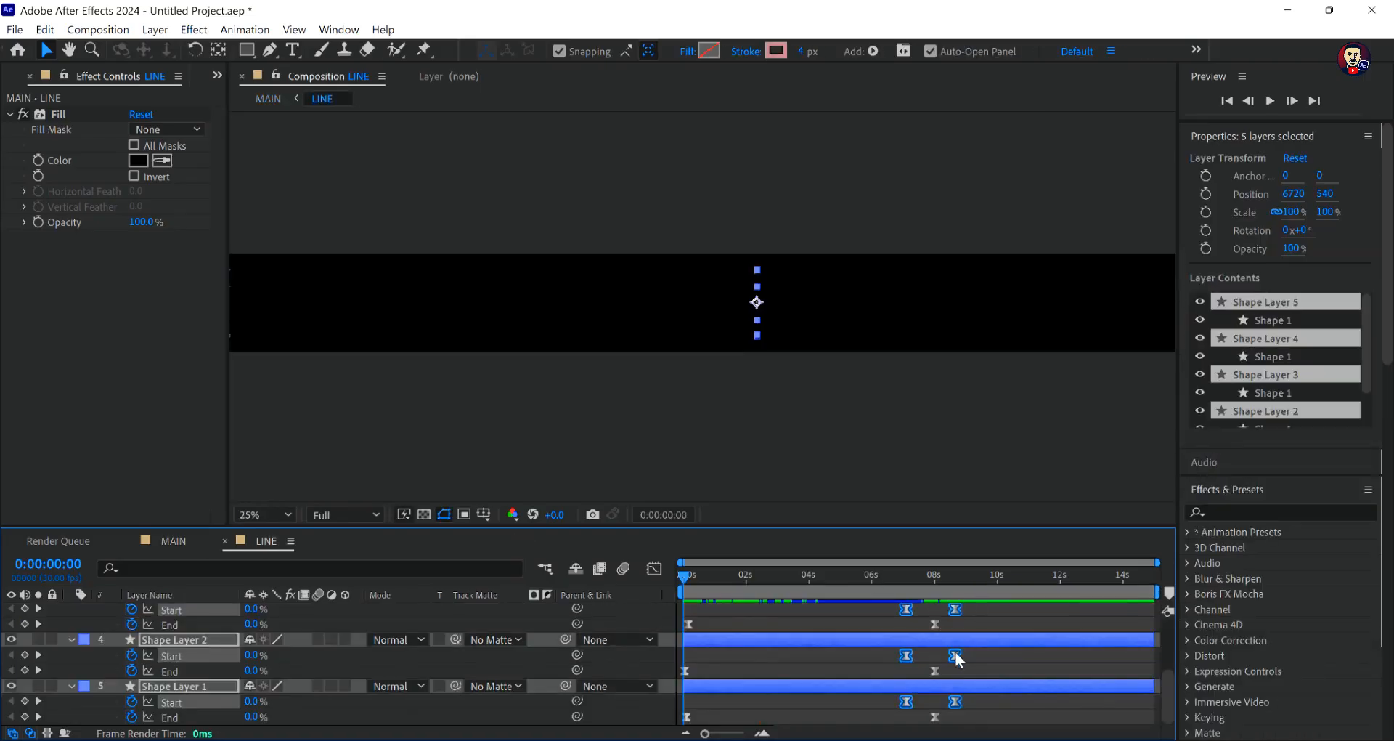
pyautogui.moveTo(956, 657); pyautogui.dragTo(952, 659)
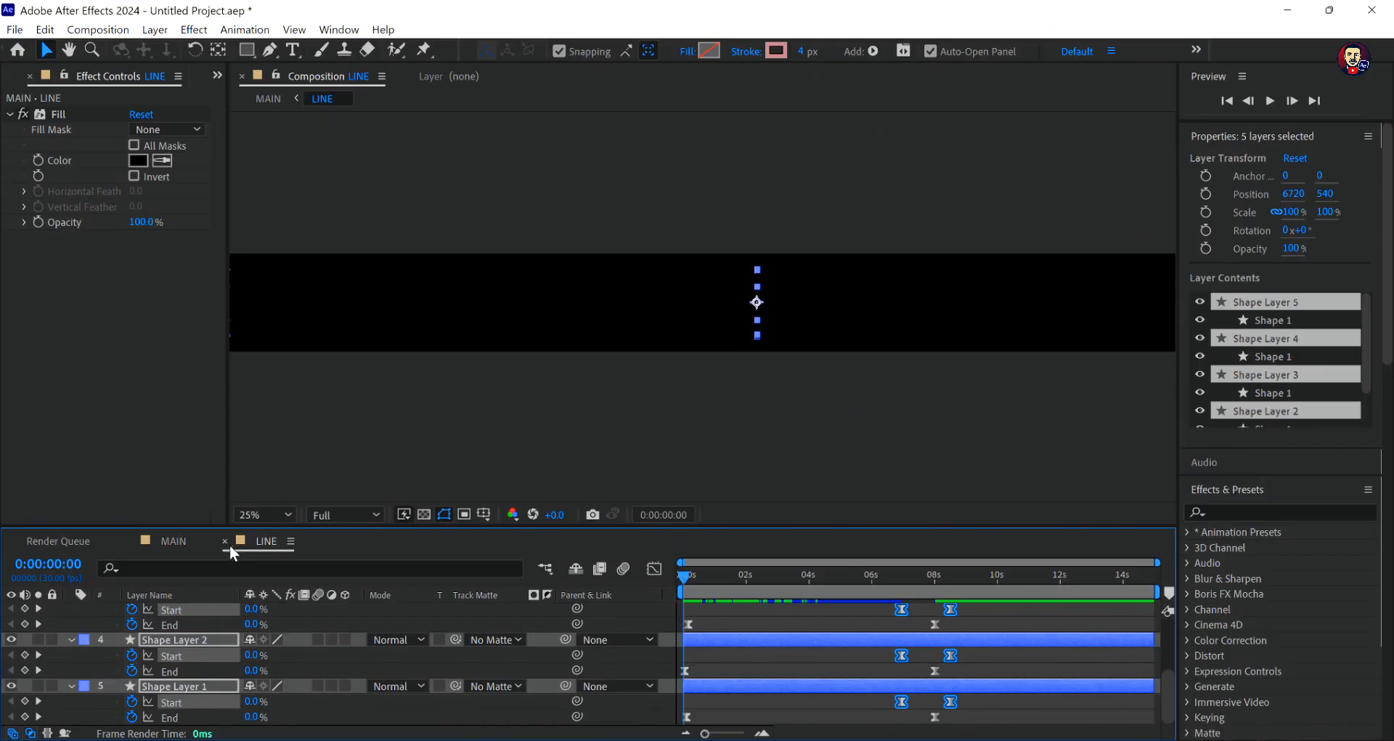
pyautogui.click(176, 541)
pyautogui.press('space')
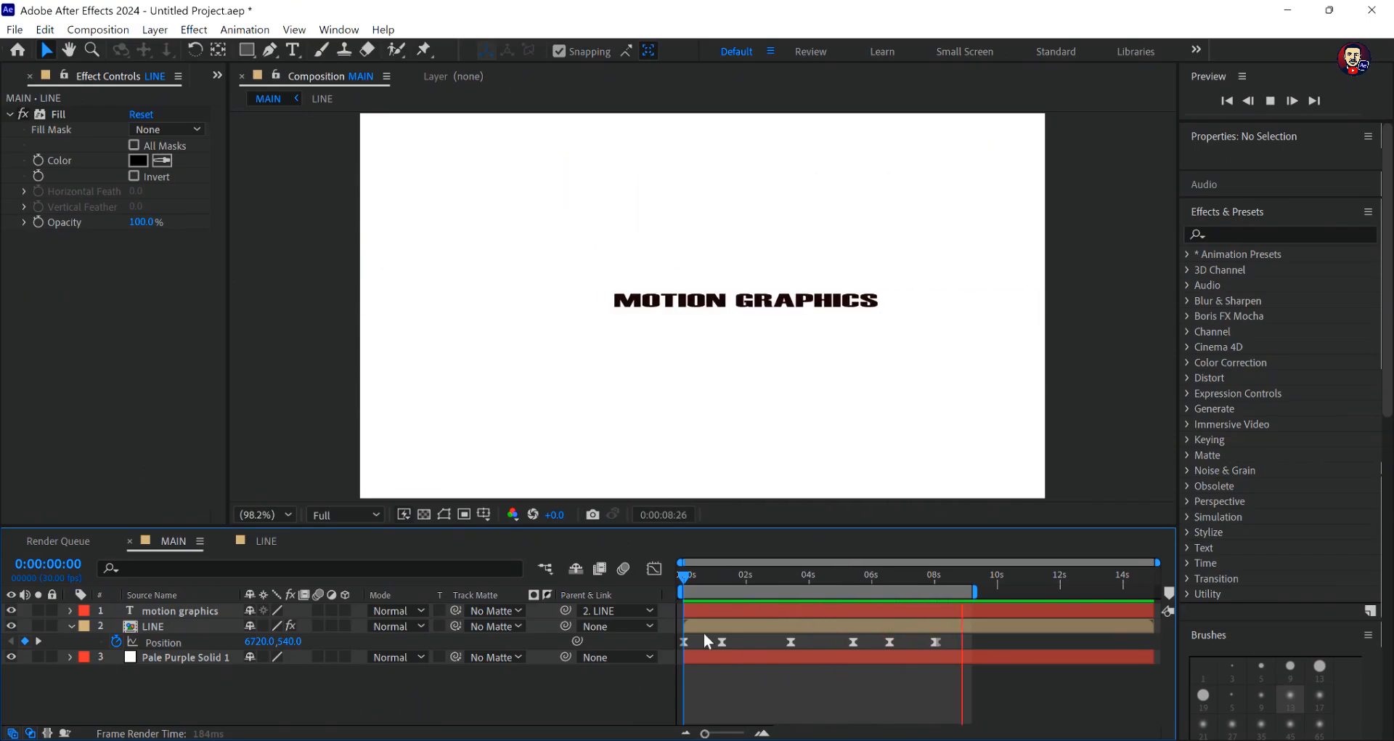
# - Collapse the shape layers' properties in the LINE composition and set the stroke width of all five shape layers to 10 px
pyautogui.click(267, 541)
pyautogui.hotkey('ctrl', 'a')
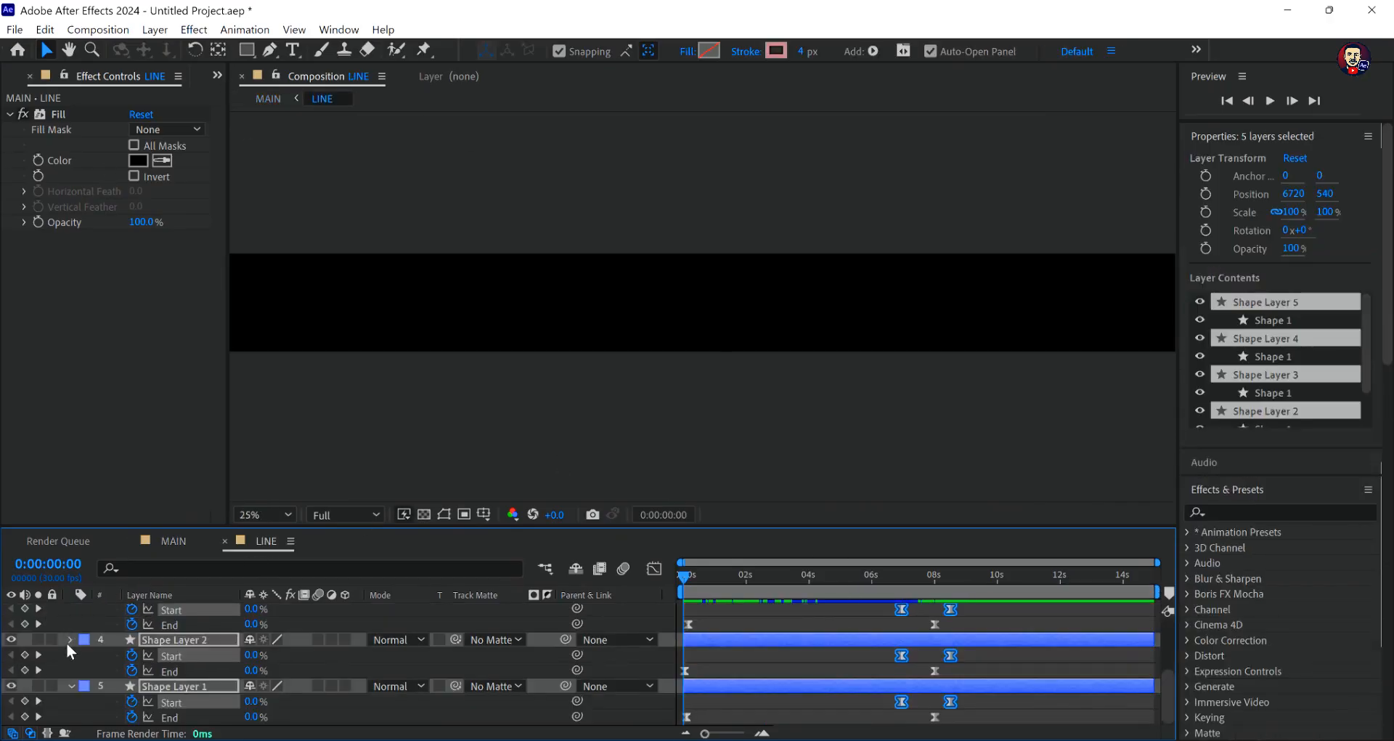
pyautogui.press('u')
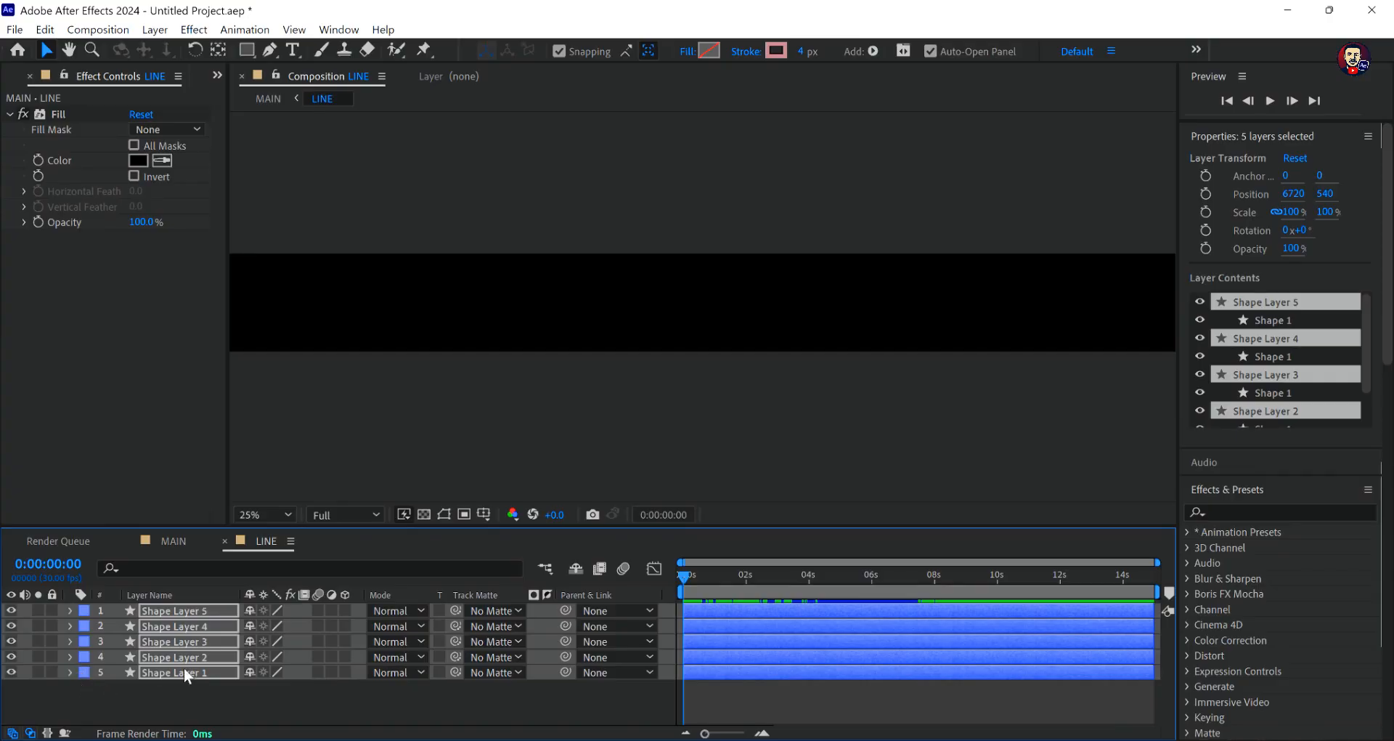
pyautogui.moveTo(239, 693); pyautogui.dragTo(114, 597)
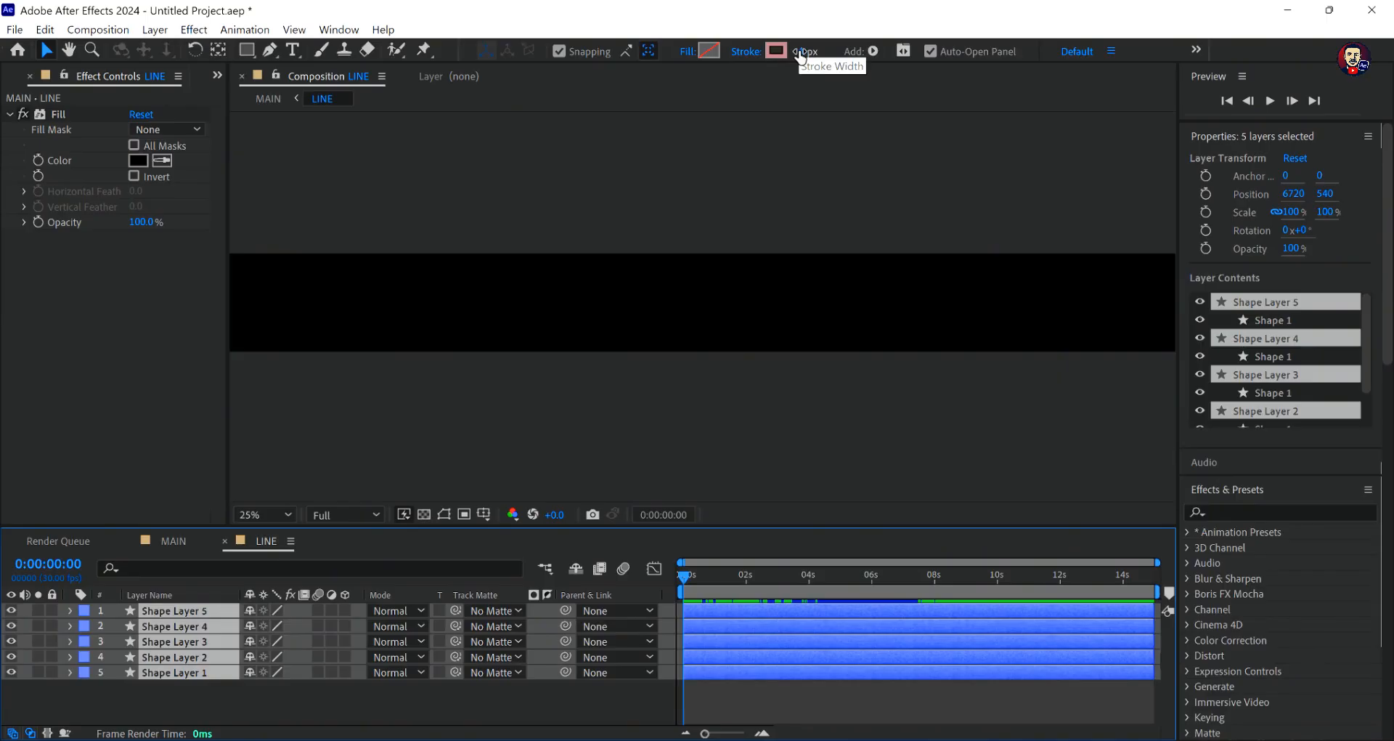
pyautogui.click(802, 51)
pyautogui.write('1')
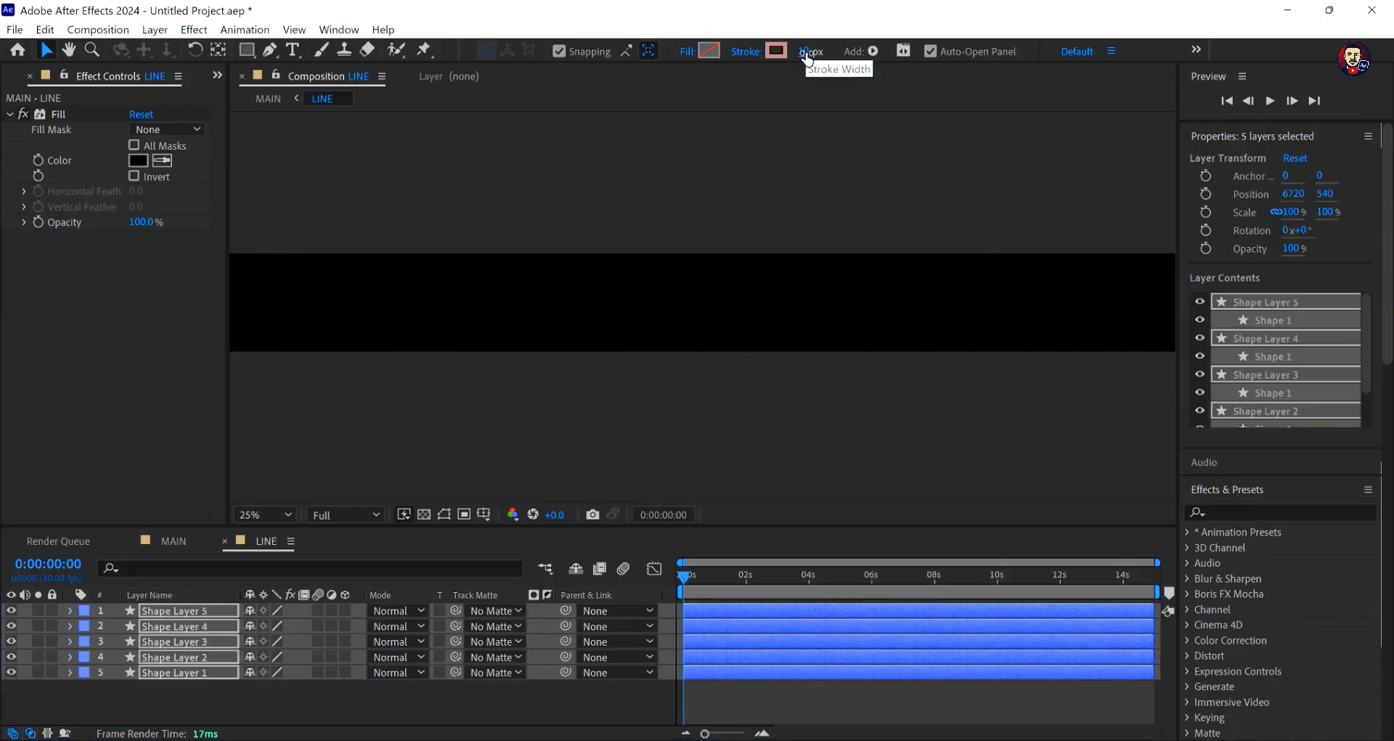
pyautogui.write('0')
pyautogui.press('Return')
# - Play a preview of the thicker lines in the MAIN composition
pyautogui.click(172, 541)
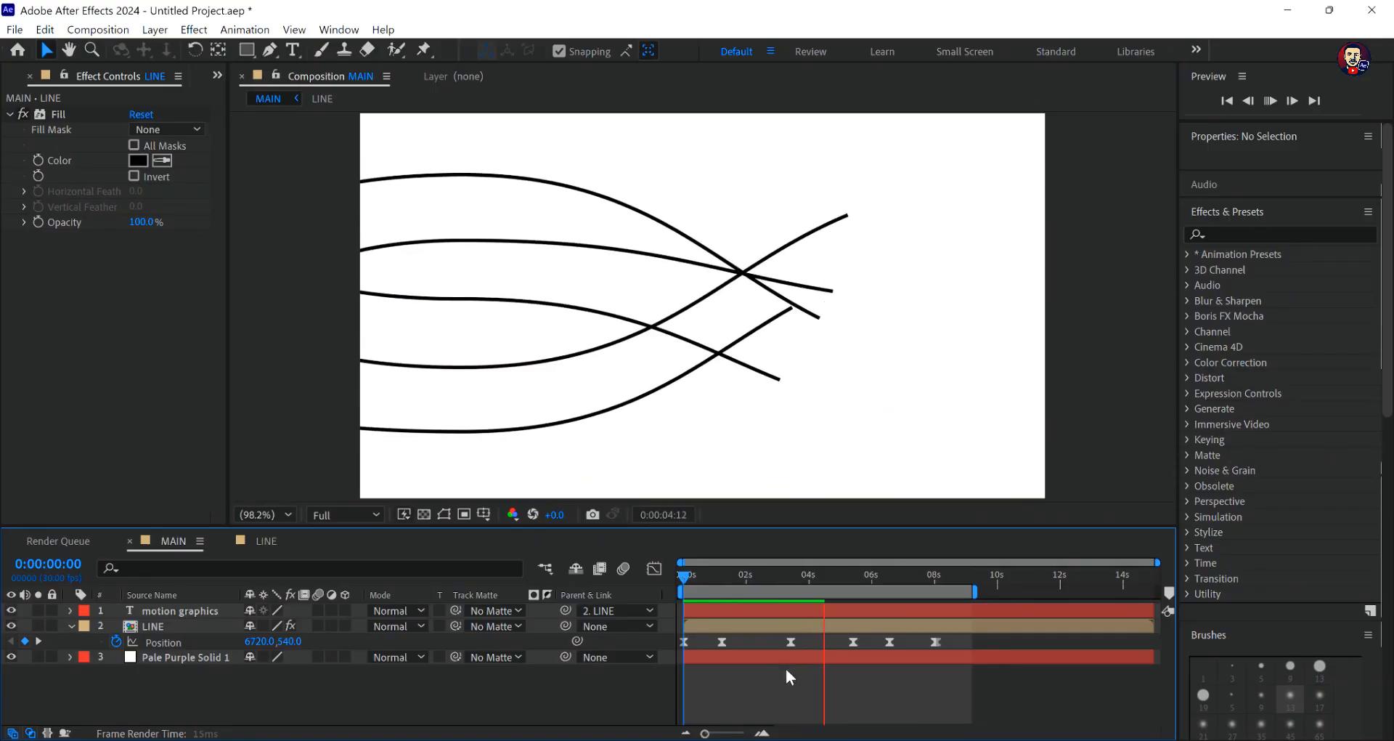
pyautogui.press('space')
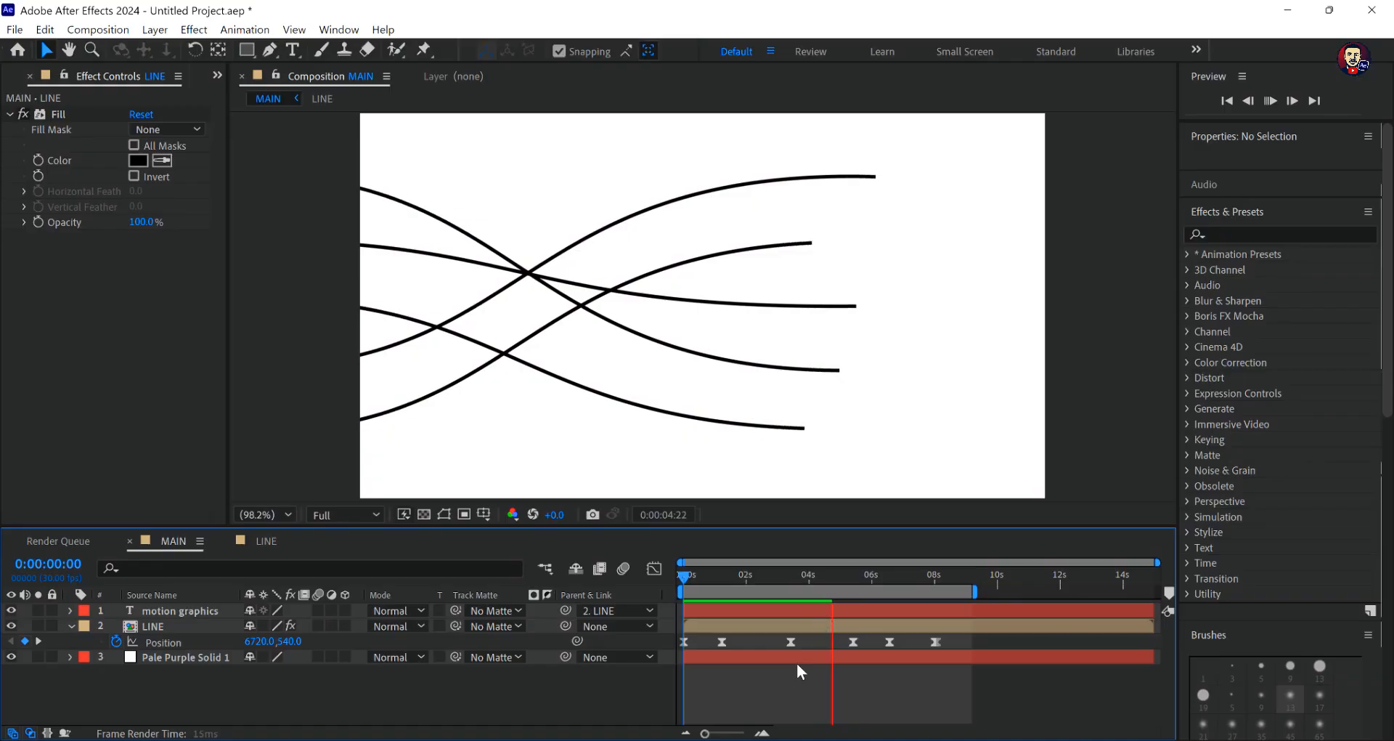
pyautogui.press('space')
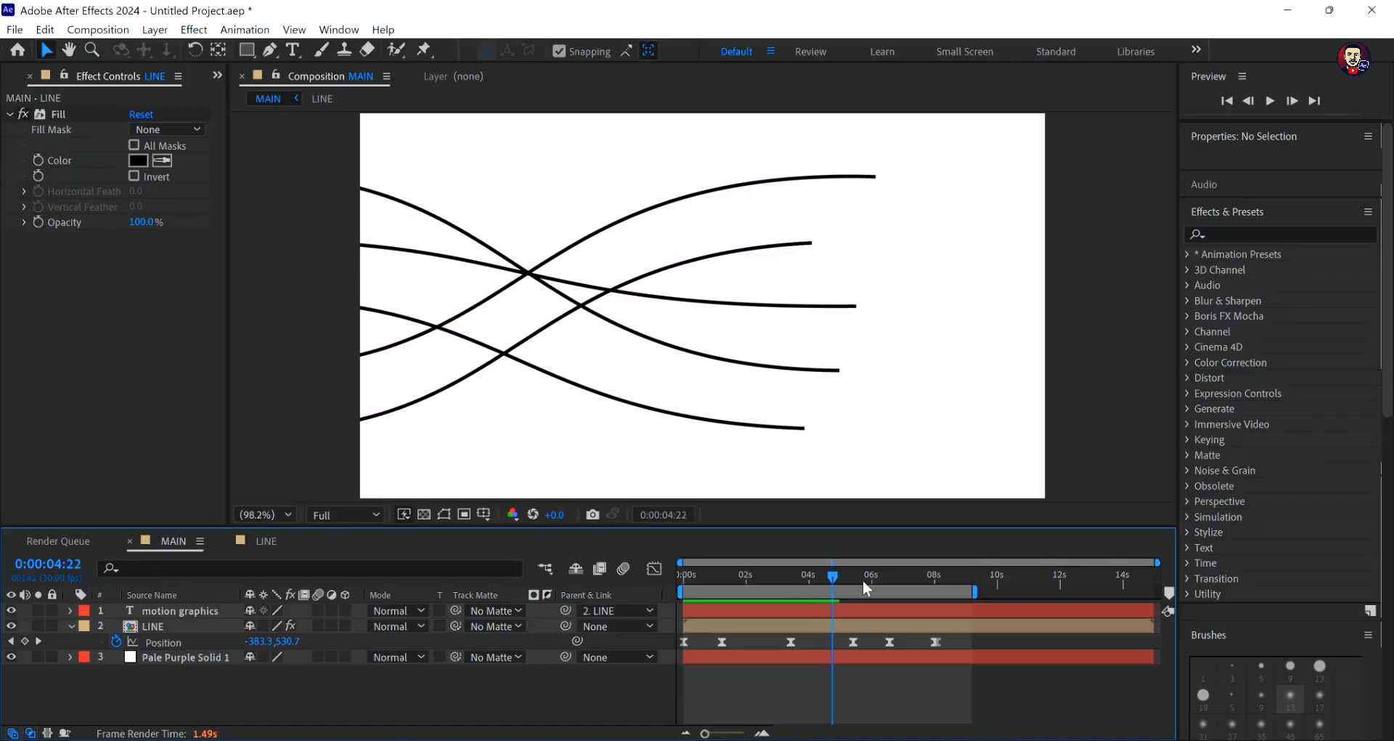
# - Apply the 4-Color Gradient effect to the LINE layer in MAIN and preview the coloured lines from the beginning
pyautogui.moveTo(863, 579); pyautogui.dragTo(813, 610)
pyautogui.click(1217, 236)
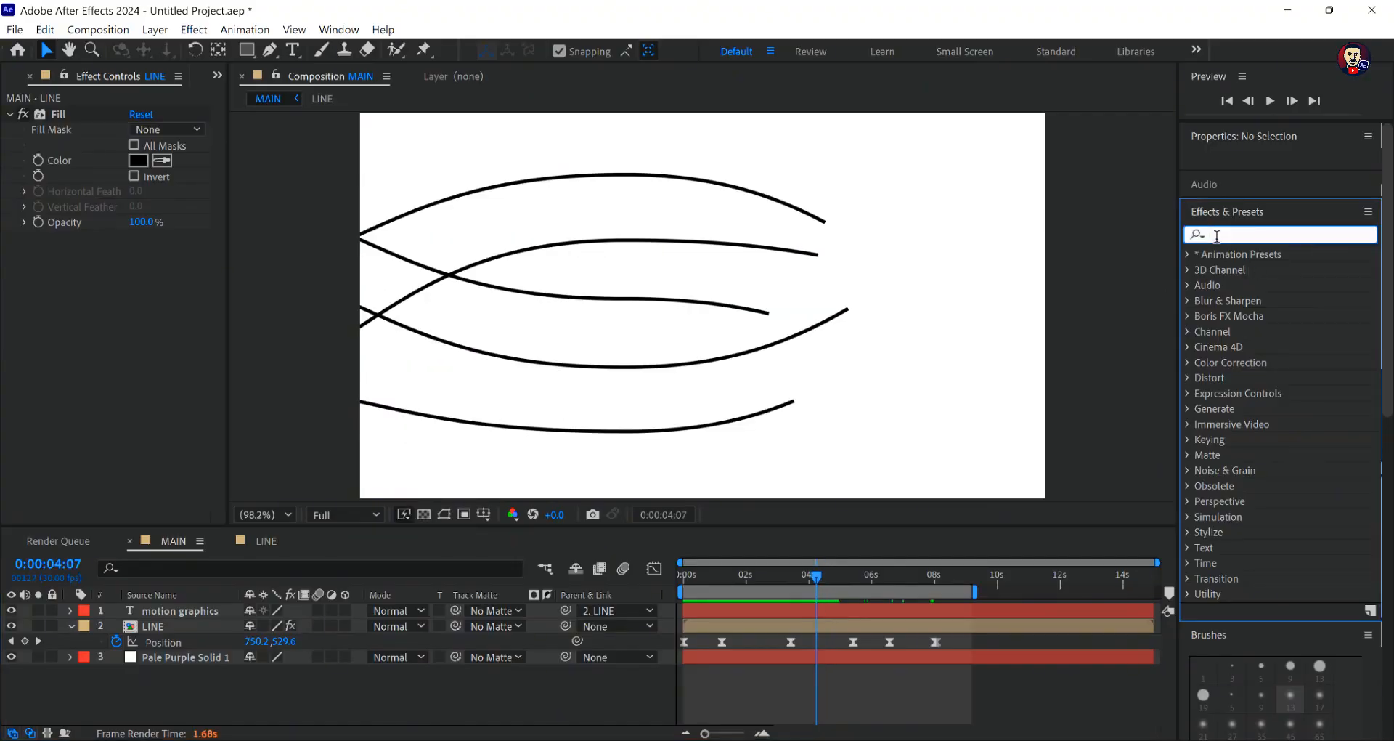
pyautogui.moveTo(1260, 411); pyautogui.dragTo(697, 290)
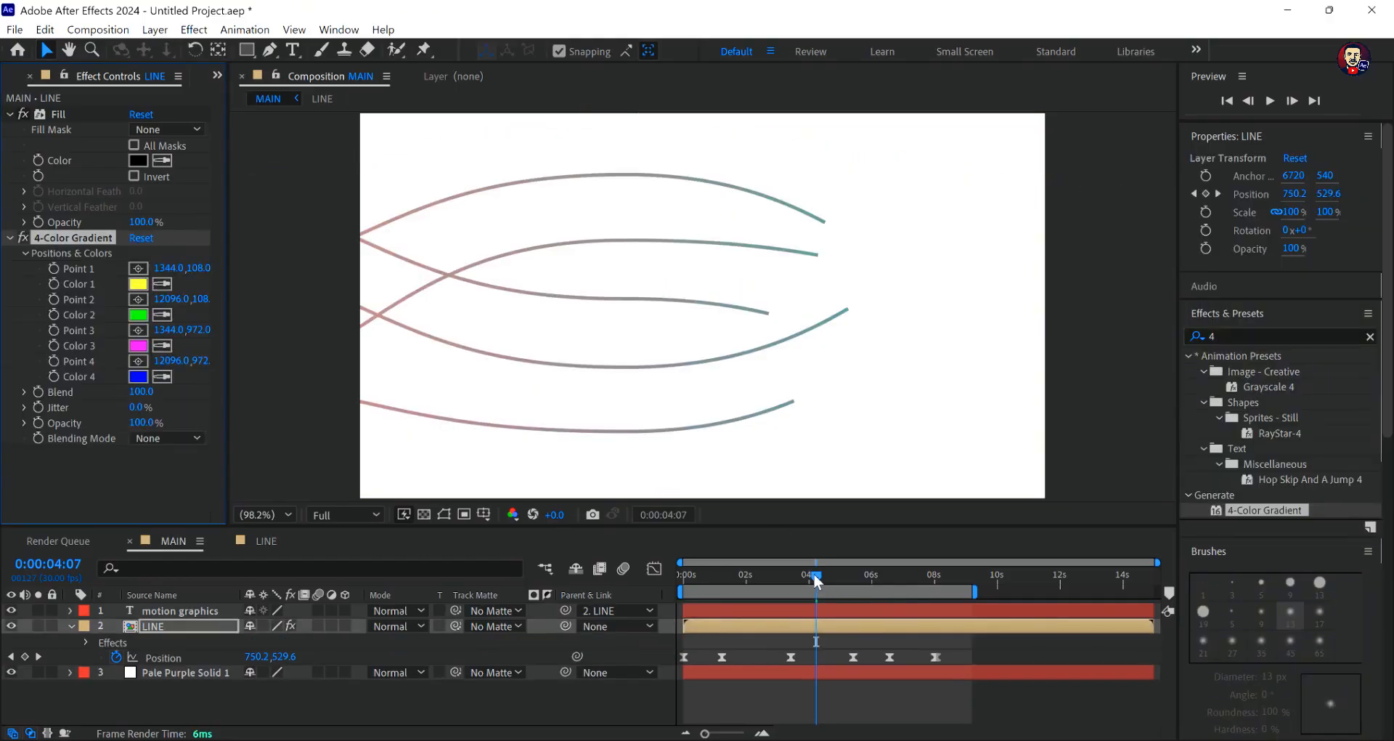
pyautogui.moveTo(816, 578); pyautogui.dragTo(681, 600)
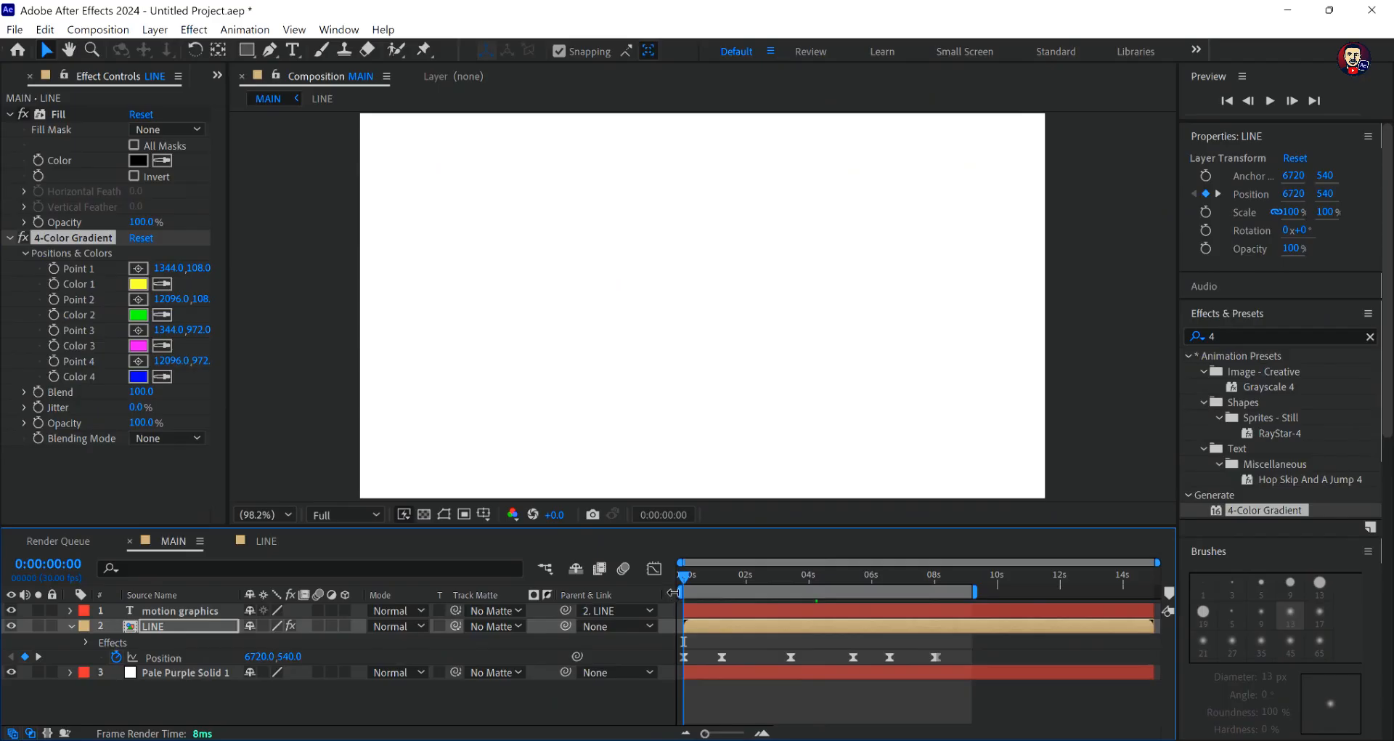
pyautogui.press('space')
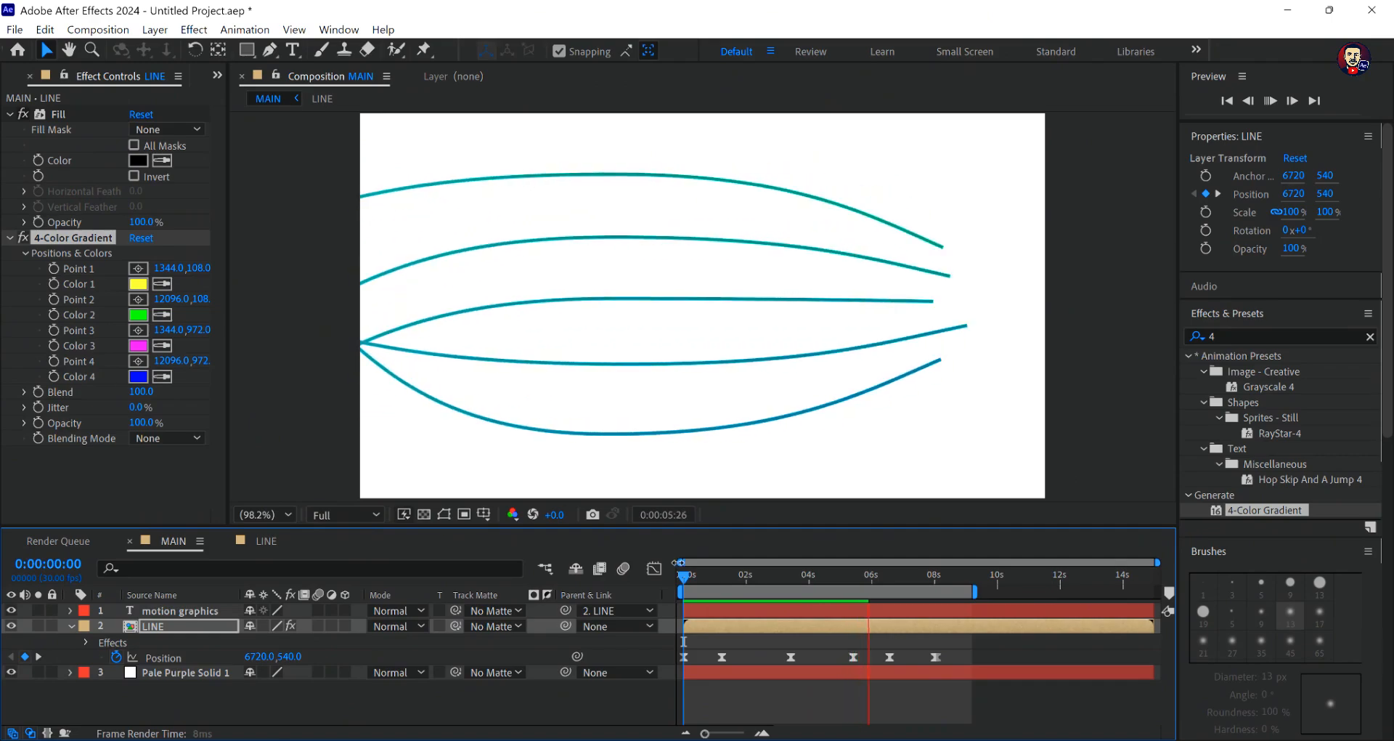
# - Set Color 1 of the LINE layer's 4-Color Gradient to dark green 197028
pyautogui.click(138, 284)
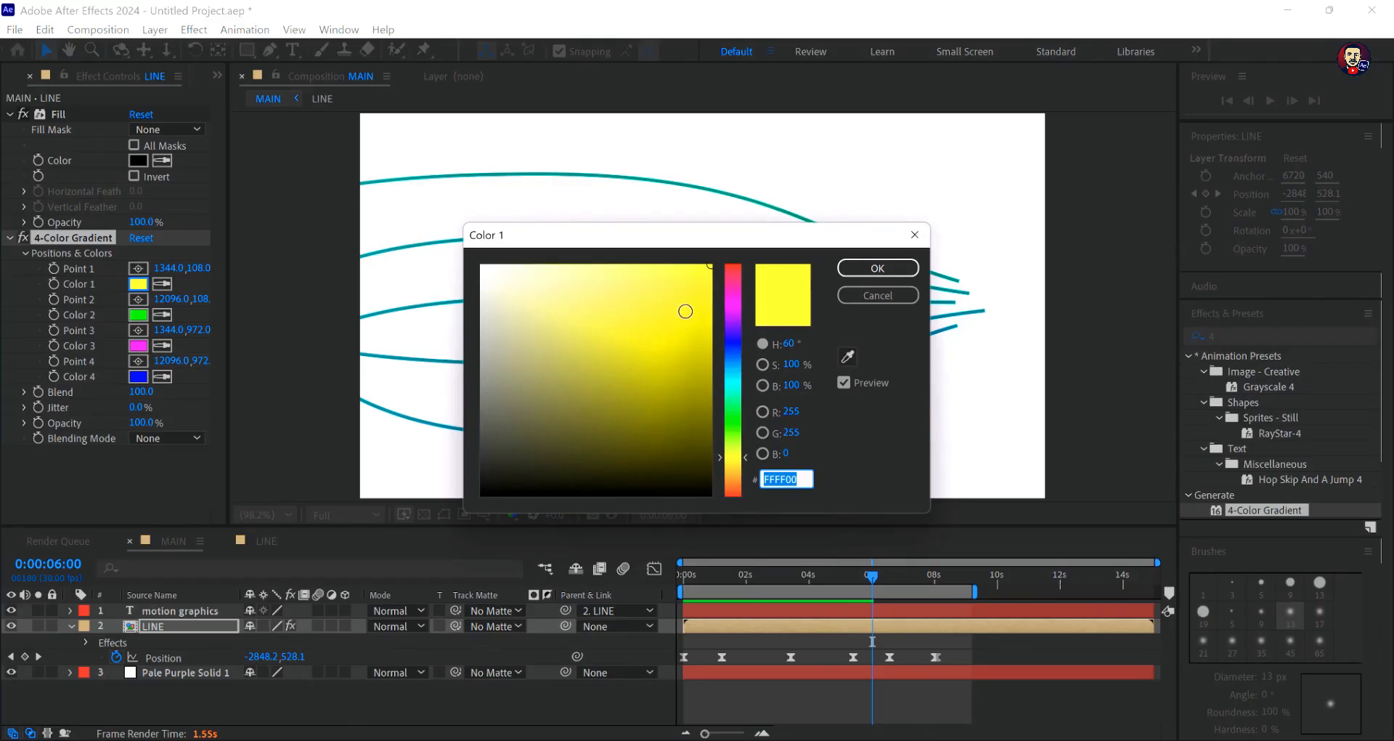
pyautogui.click(729, 412)
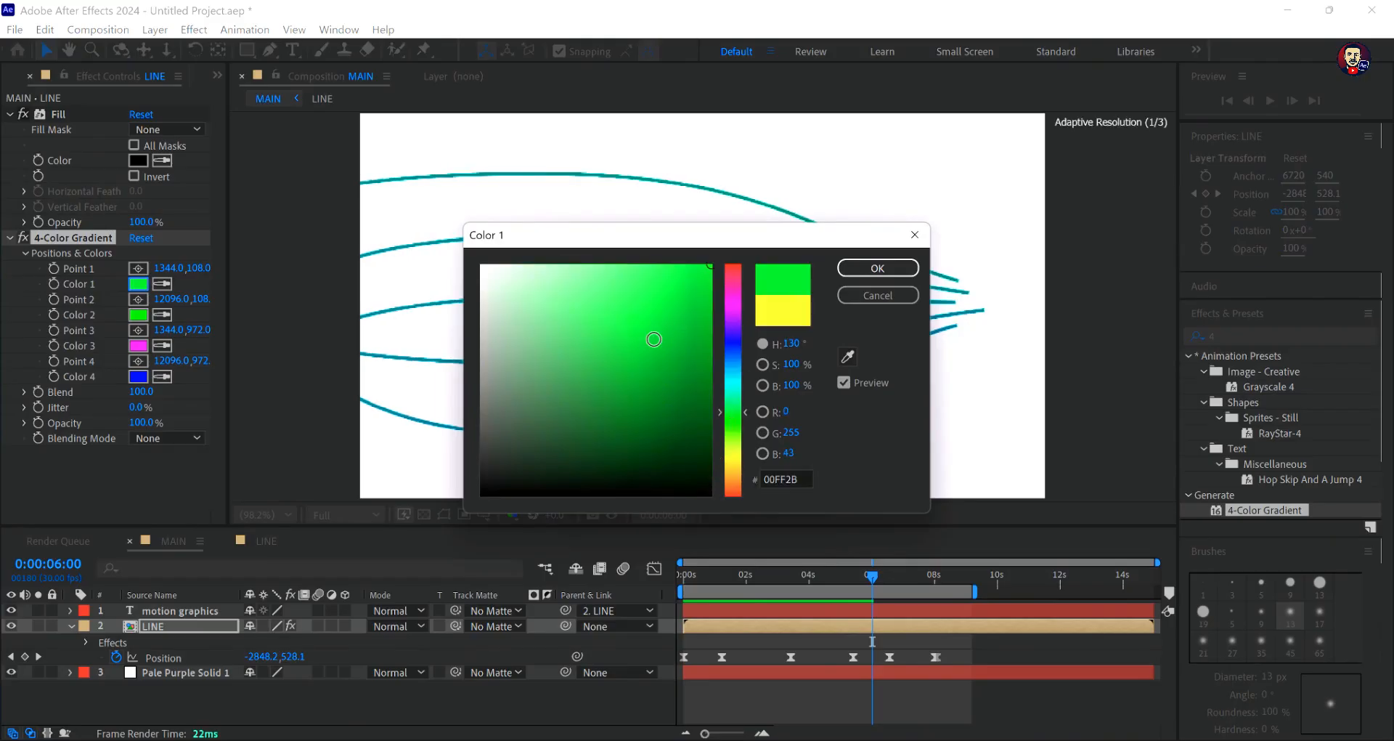
pyautogui.moveTo(654, 339); pyautogui.dragTo(660, 393)
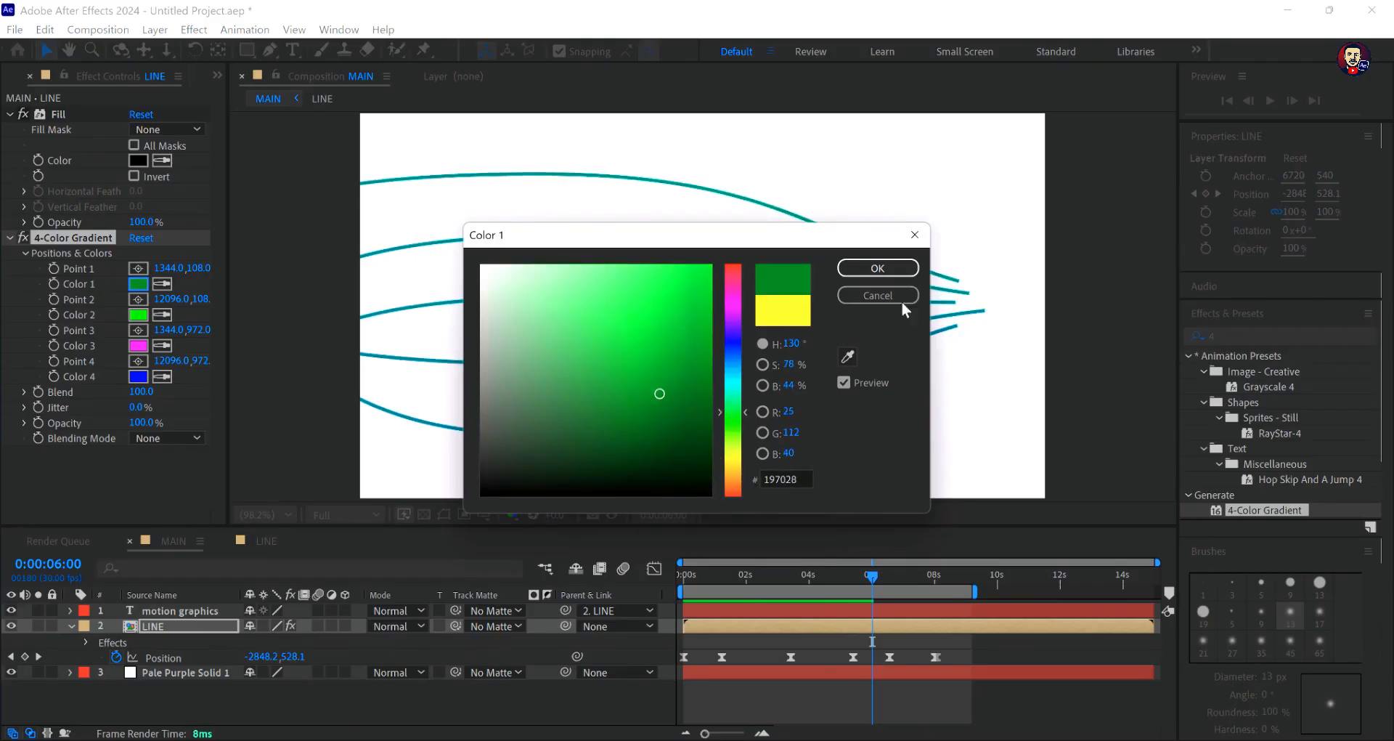
pyautogui.click(878, 268)
# - Set Color 2 of the LINE layer's 4-Color Gradient to dark purple 31064C
pyautogui.click(138, 314)
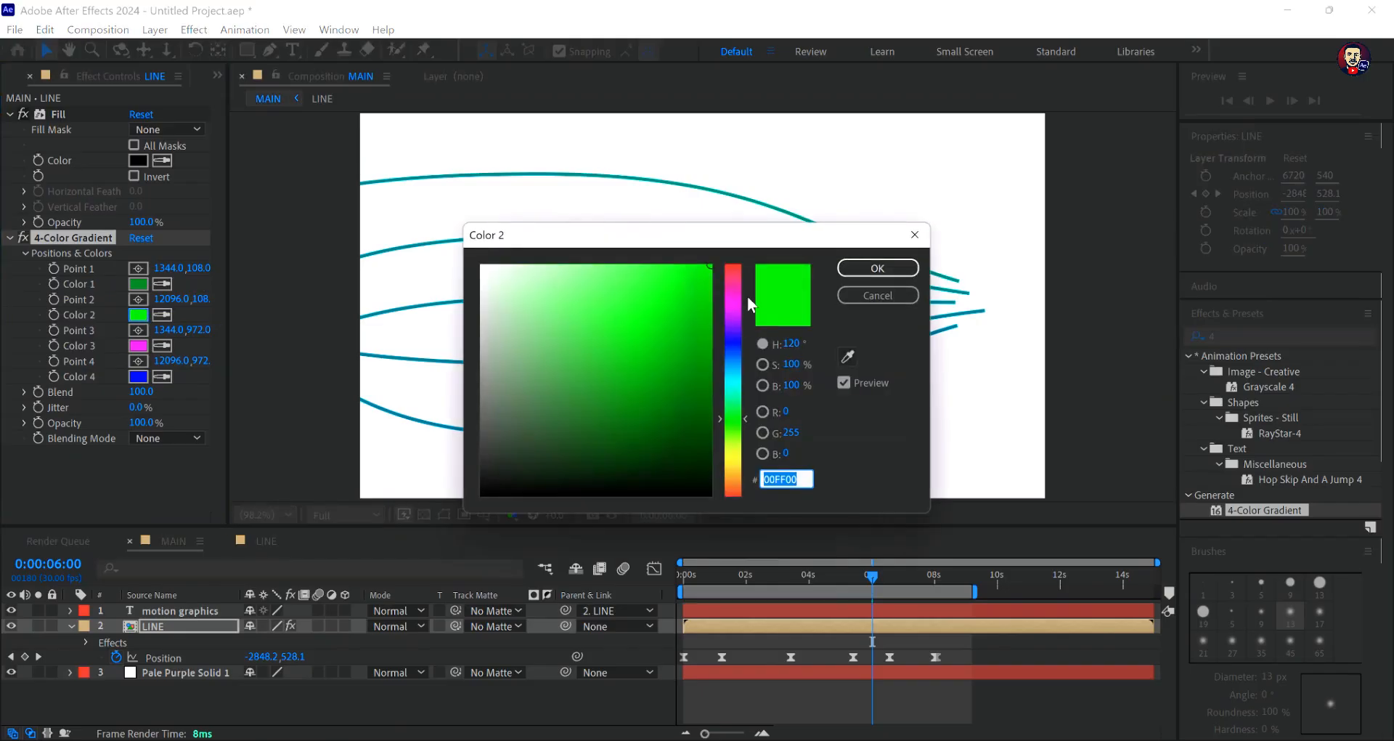
pyautogui.click(735, 318)
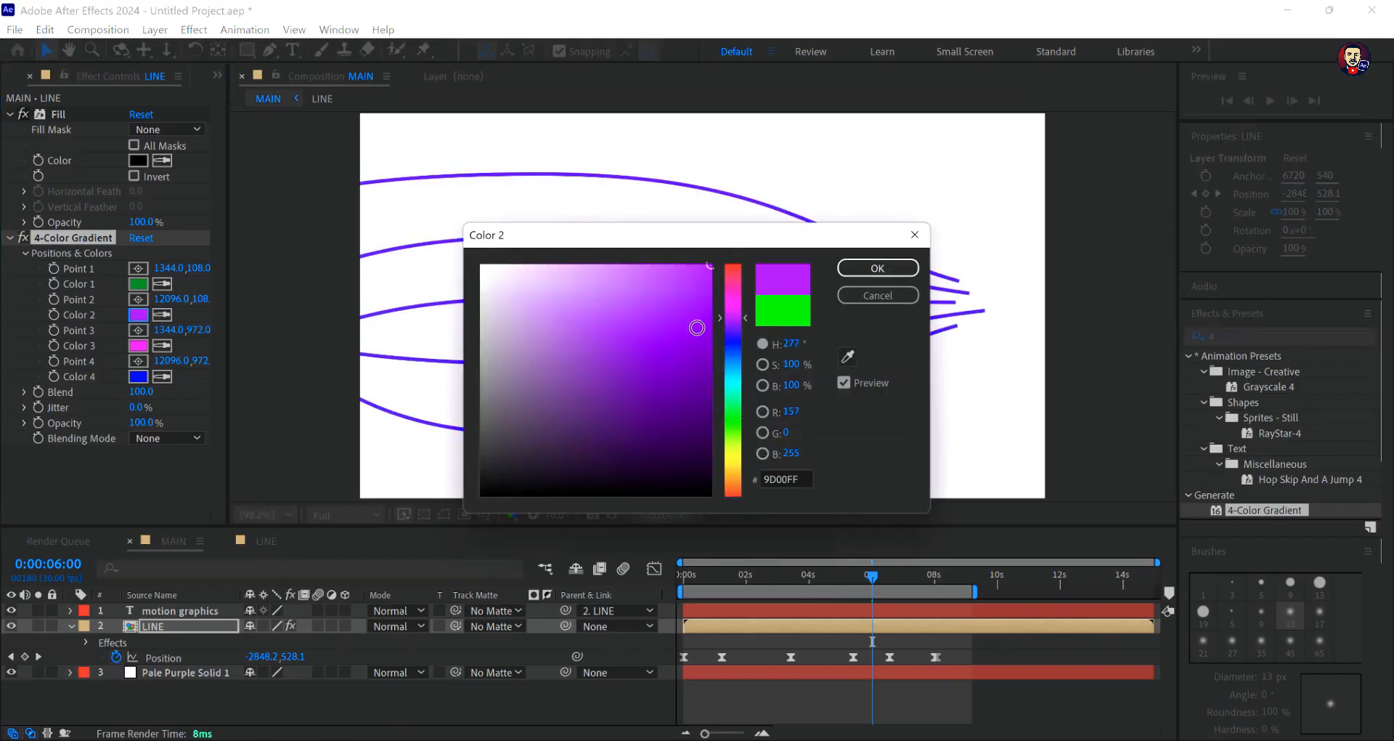
pyautogui.moveTo(697, 327); pyautogui.dragTo(693, 400)
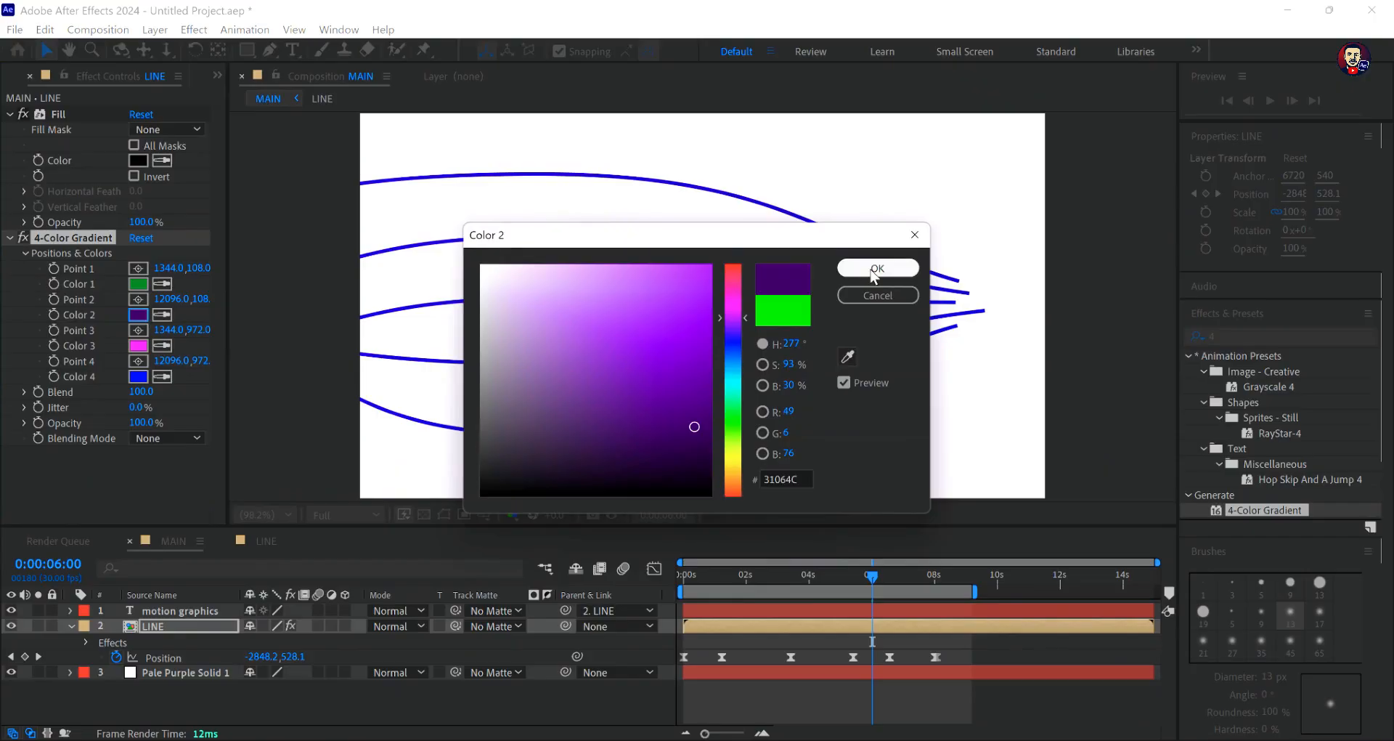
pyautogui.click(852, 271)
# - Set Color 3 of the LINE layer's 4-Color Gradient to red EF042C
pyautogui.click(143, 347)
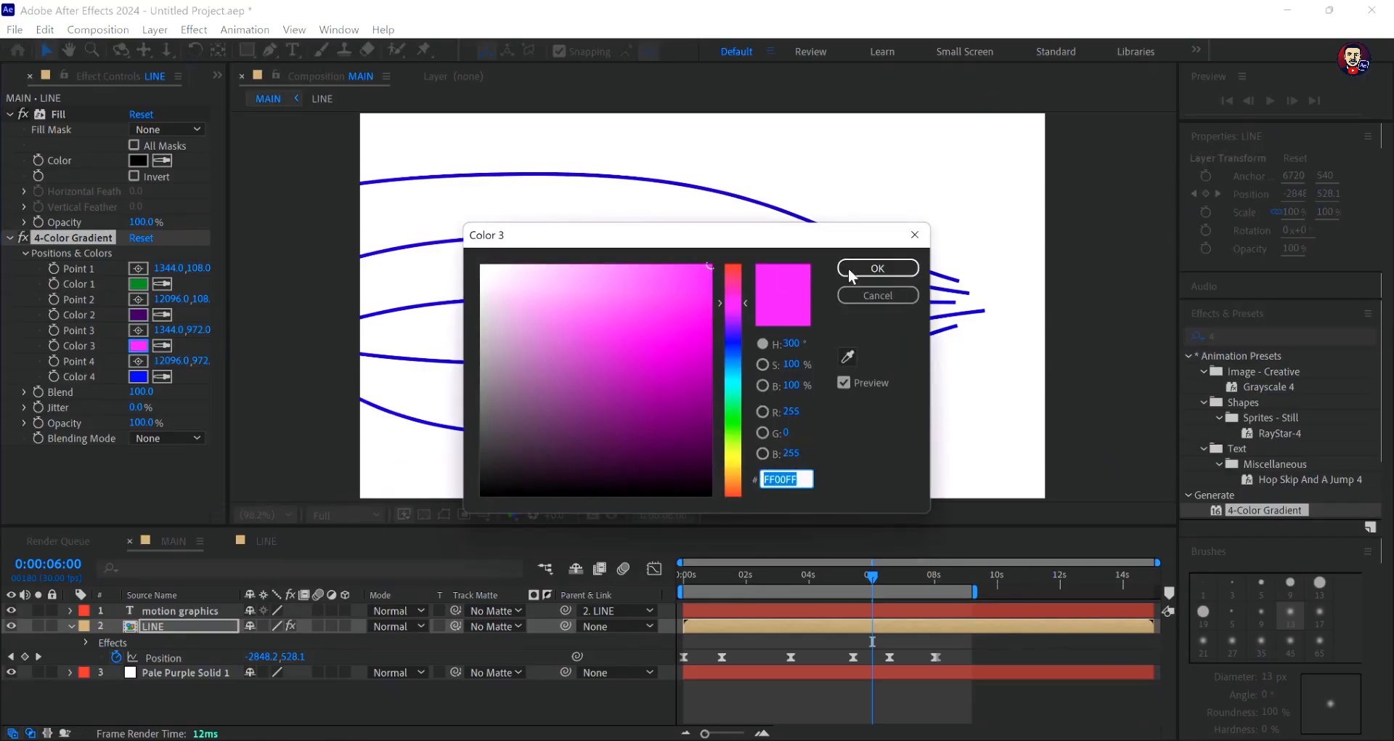
pyautogui.click(733, 278)
pyautogui.moveTo(691, 285); pyautogui.dragTo(709, 282)
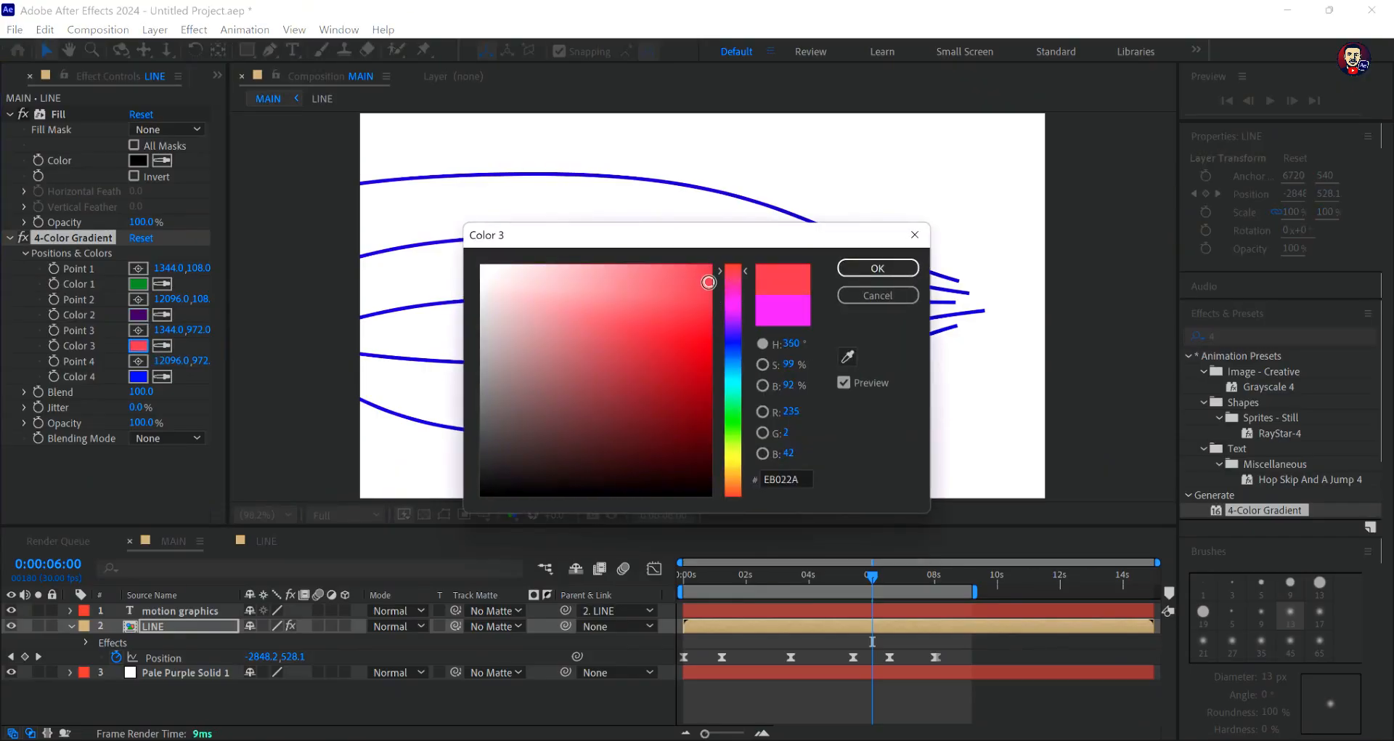
pyautogui.click(877, 268)
# - Preview the MAIN animation from the beginning to check the recoloured lines
pyautogui.moveTo(872, 578); pyautogui.dragTo(662, 591)
pyautogui.press('space')
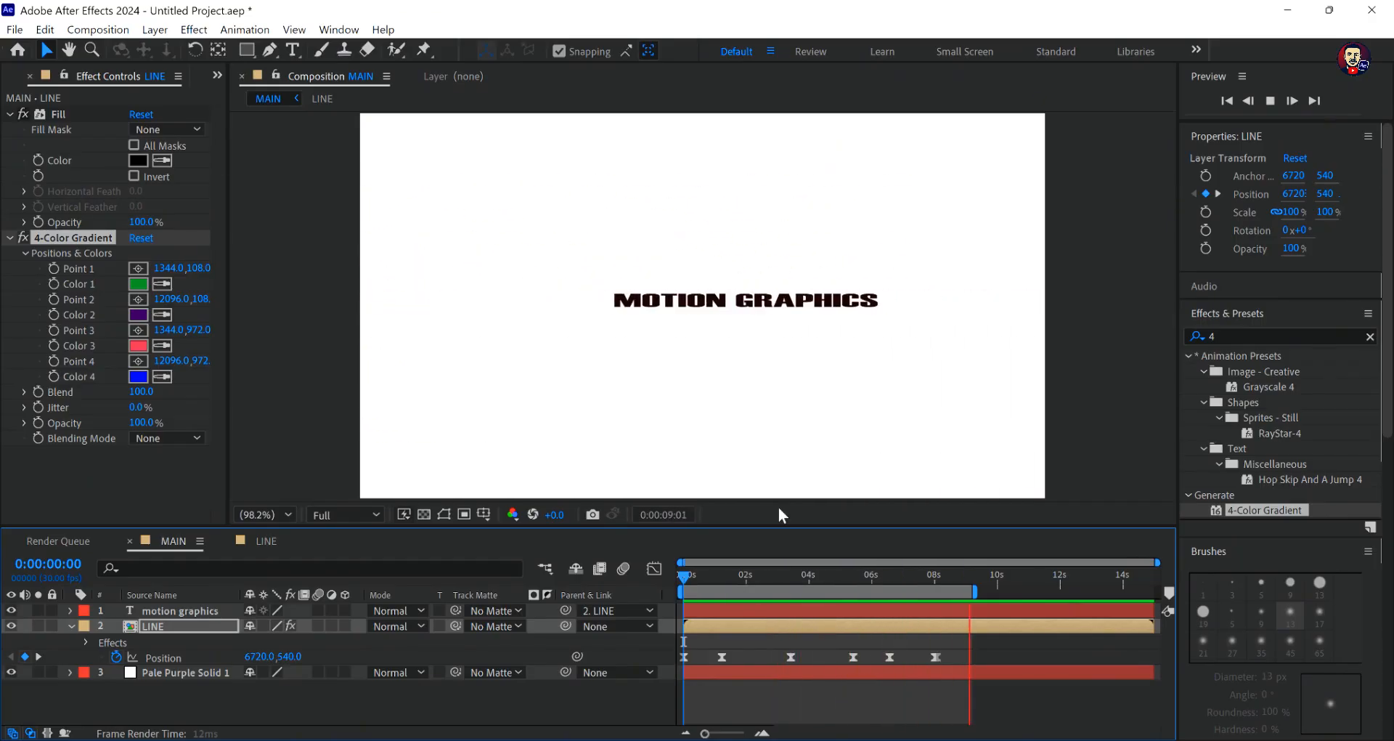
pyautogui.press('space')
# - Go to 0:00:07:11 and apply the 4-Color Gradient effect to the "motion graphics" text layer
pyautogui.moveTo(950, 578); pyautogui.dragTo(910, 601)
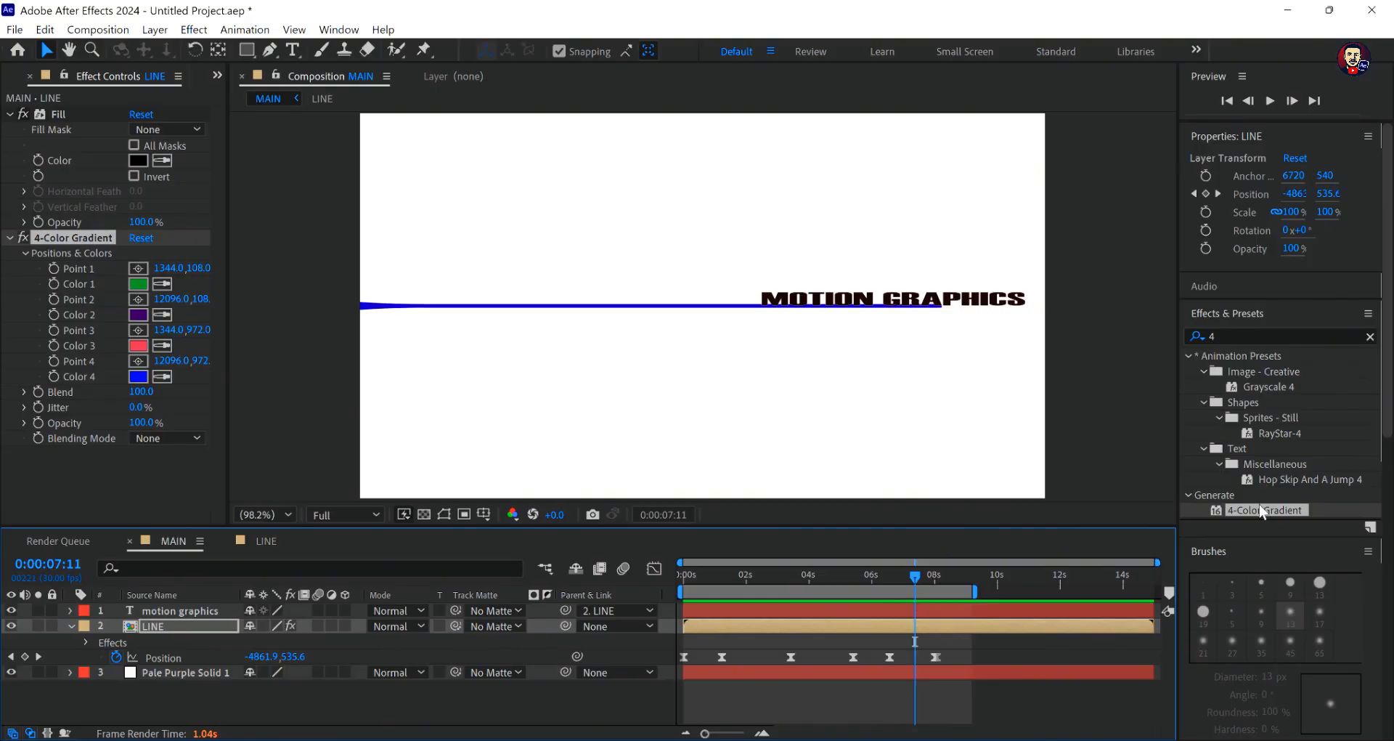
pyautogui.moveTo(1245, 507); pyautogui.dragTo(916, 305)
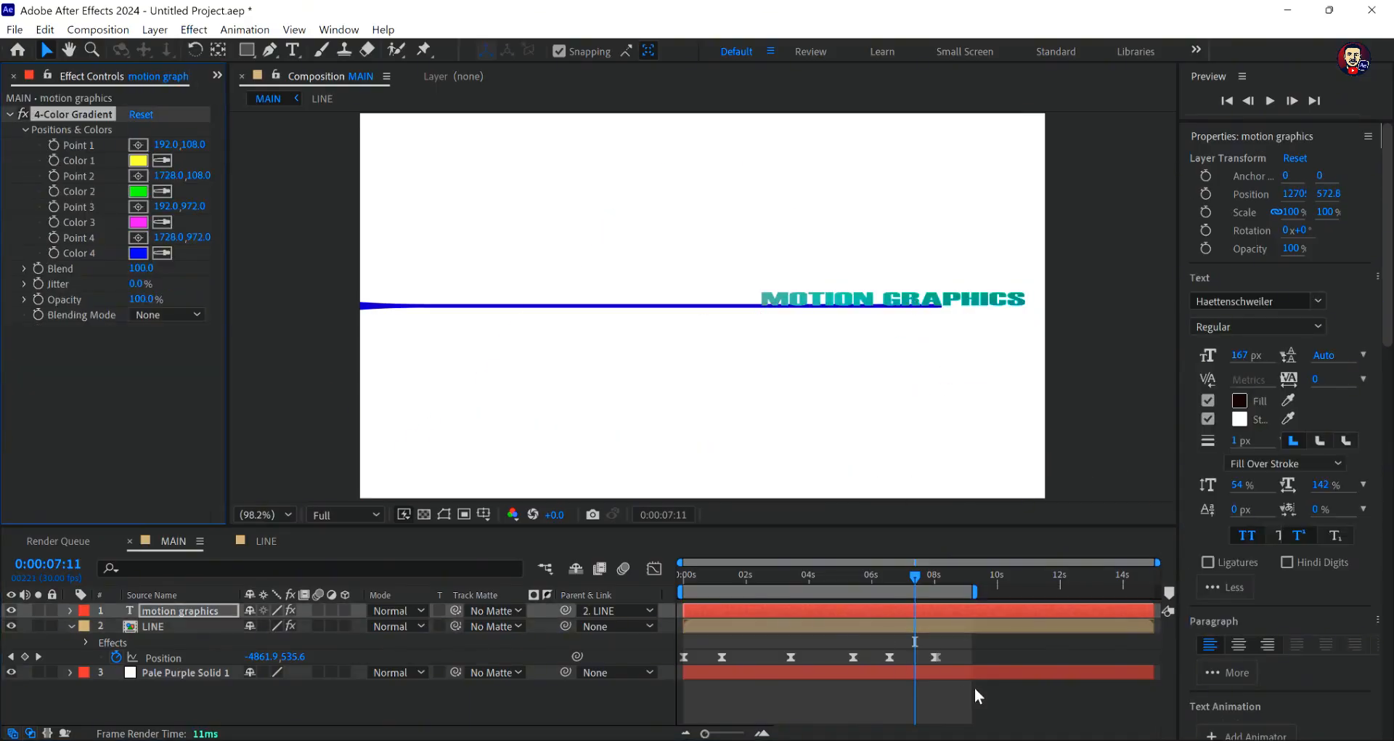
# - Preview the MAIN animation from the beginning to check the gradient on the "motion graphics" text
pyautogui.click(994, 694)
pyautogui.moveTo(915, 573); pyautogui.dragTo(607, 594)
pyautogui.press('space')
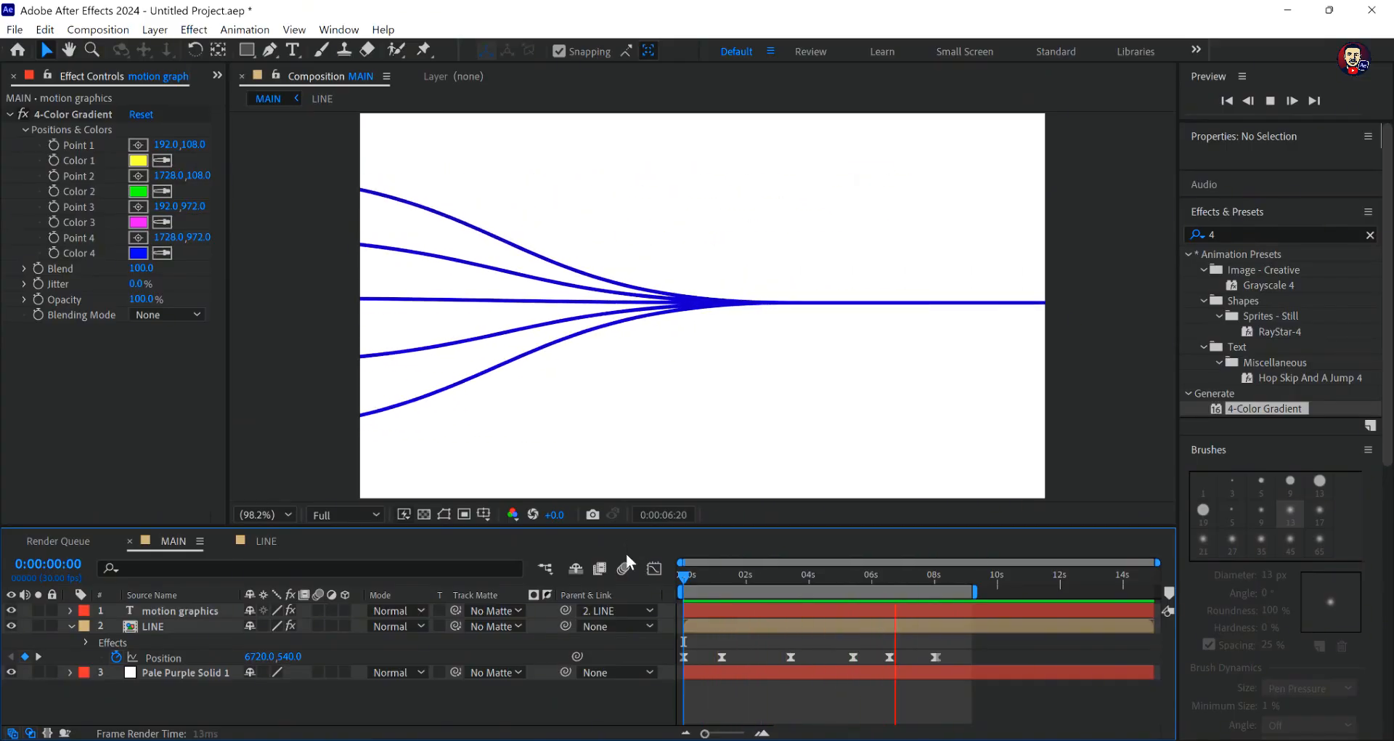
pyautogui.press('space')
# - Find the Fill effect and apply it to the Pale Purple Solid 1 background layer
pyautogui.click(188, 674)
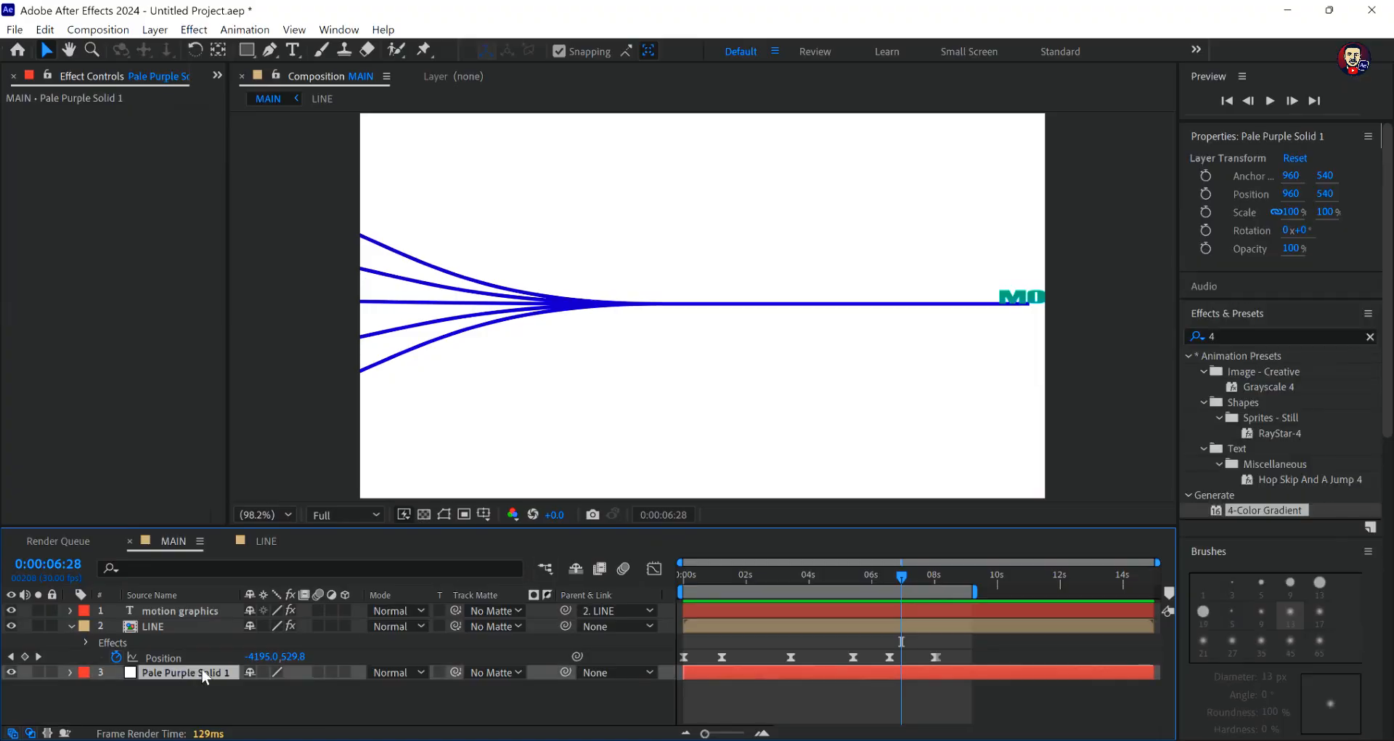
pyautogui.click(1221, 336)
pyautogui.press('BackSpace')
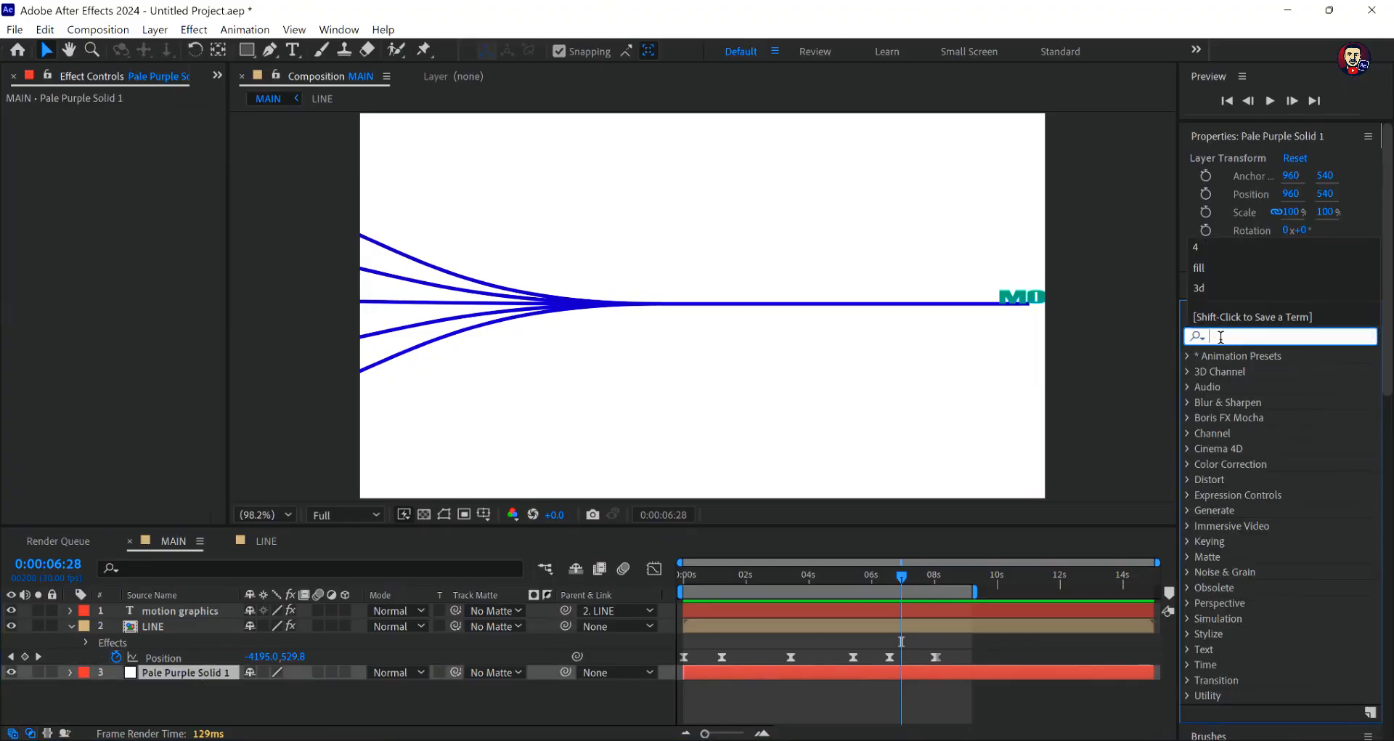
pyautogui.write('fi')
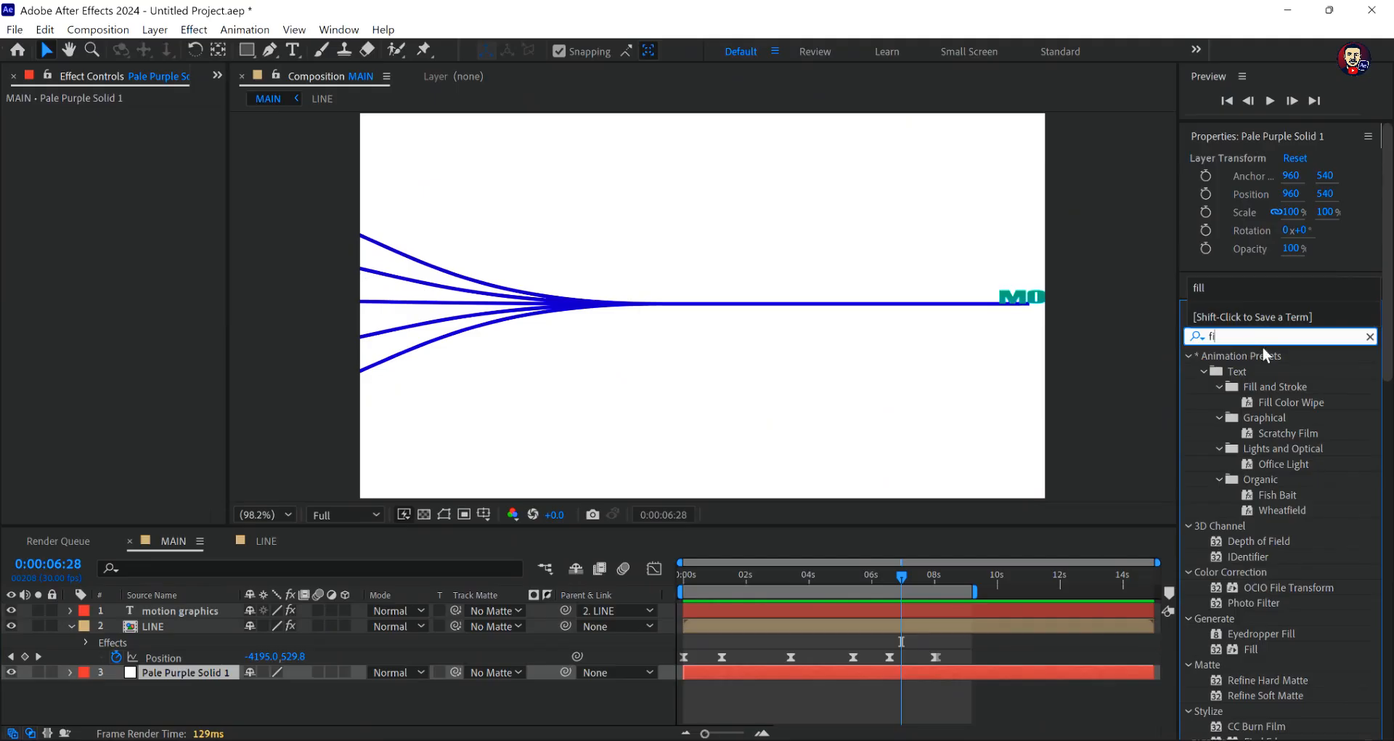
pyautogui.write('ll')
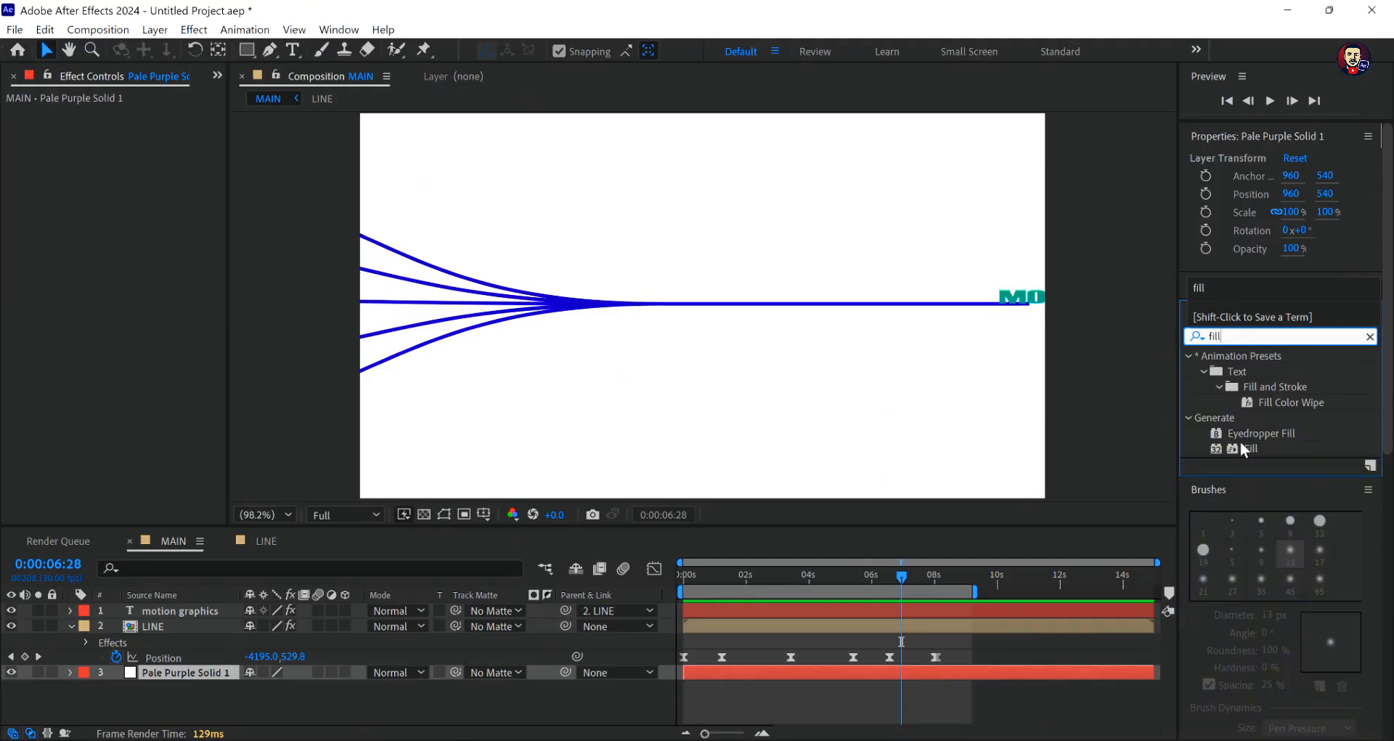
pyautogui.moveTo(1242, 446); pyautogui.dragTo(927, 428)
pyautogui.moveTo(917, 400); pyautogui.dragTo(919, 404)
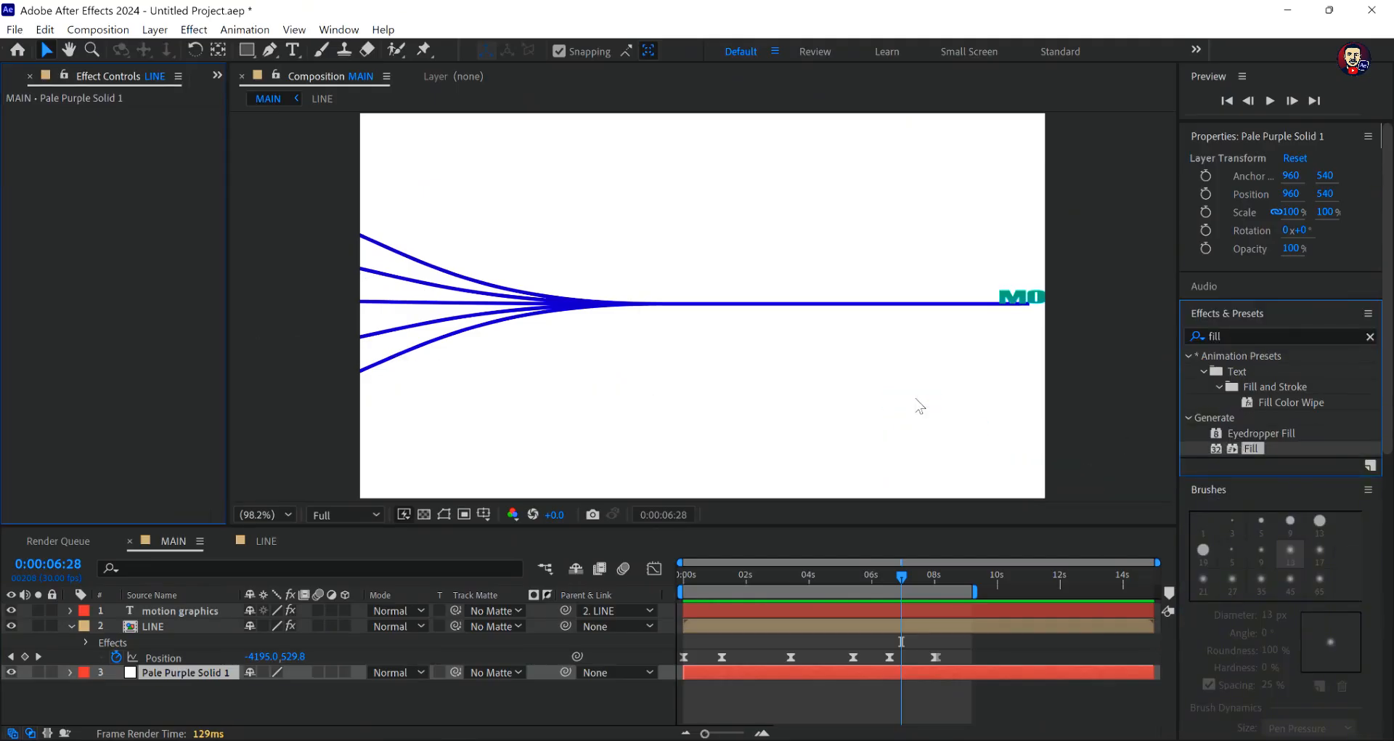
pyautogui.hotkey('ctrl', 'z')
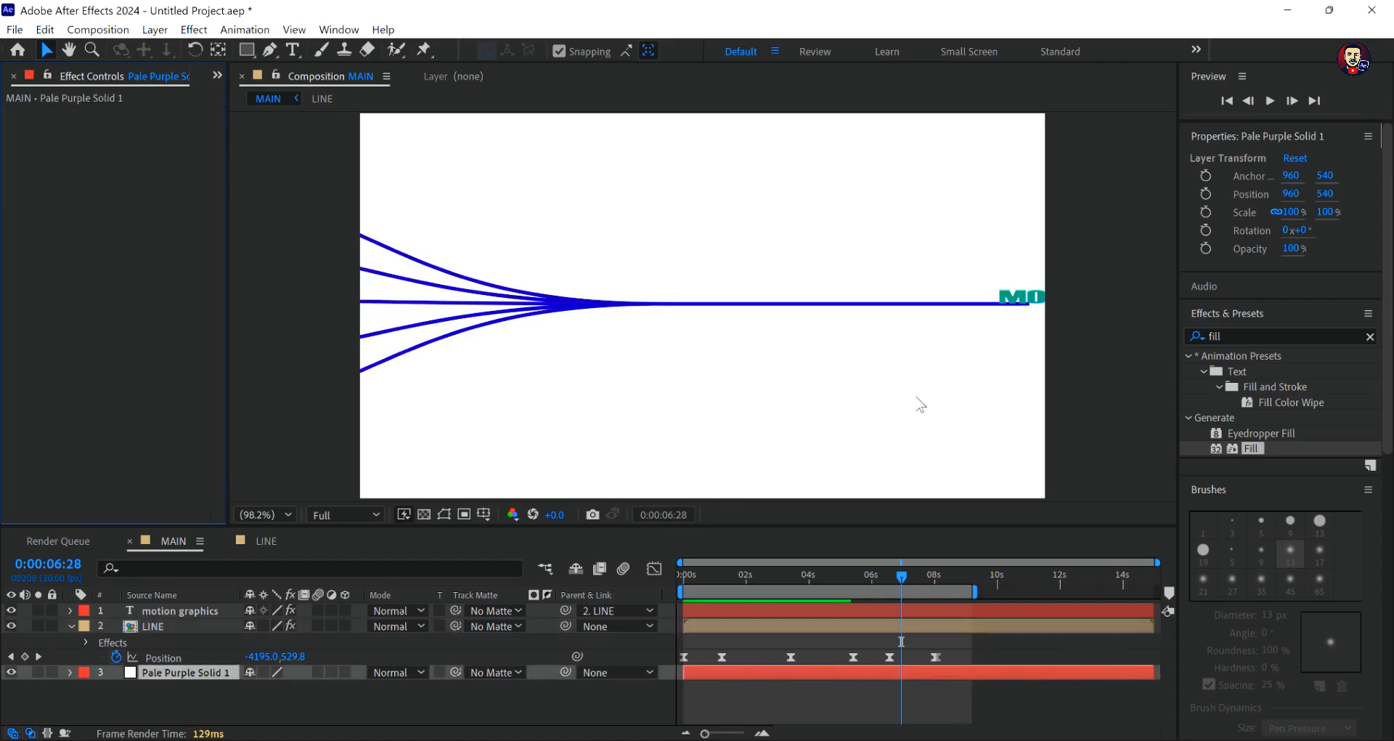
pyautogui.moveTo(1253, 446); pyautogui.dragTo(996, 679)
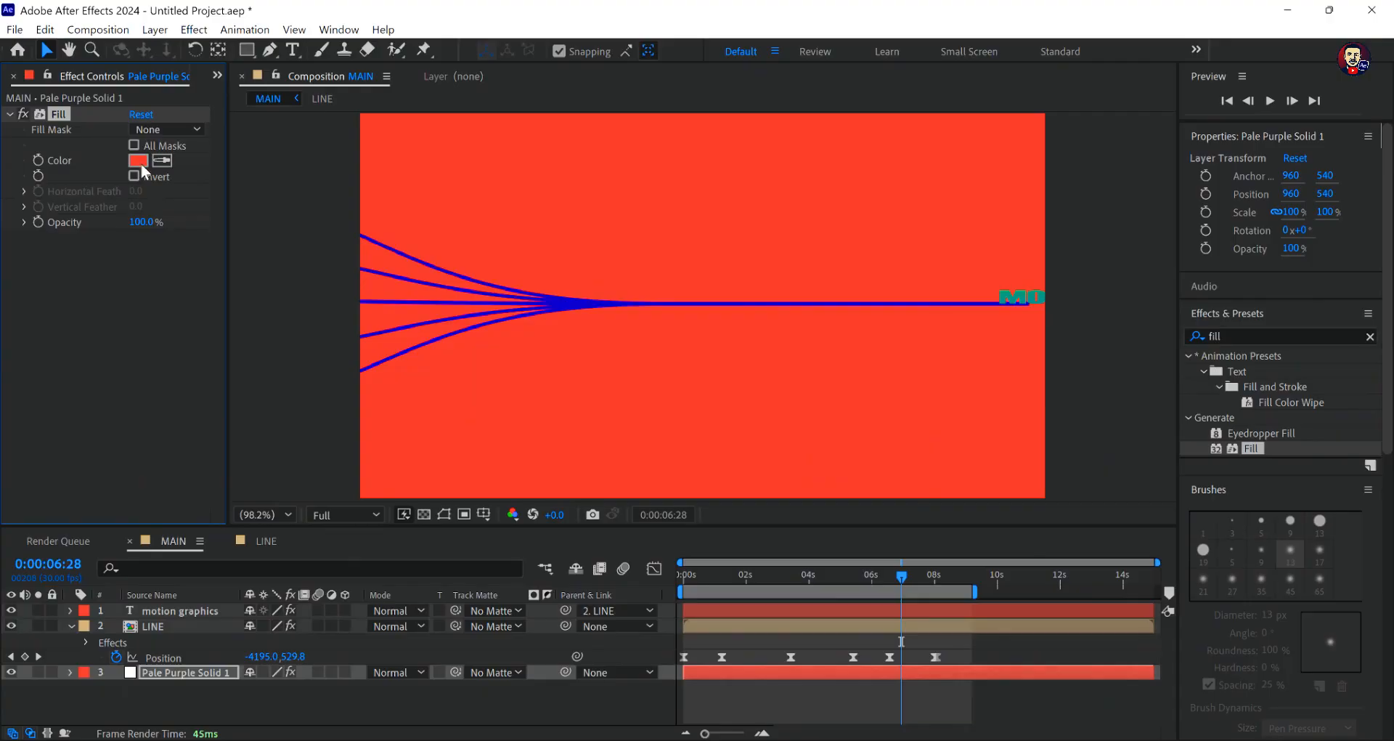
# - Set the background solid's Fill color to light pink E7CCCC
pyautogui.click(140, 164)
pyautogui.click(499, 372)
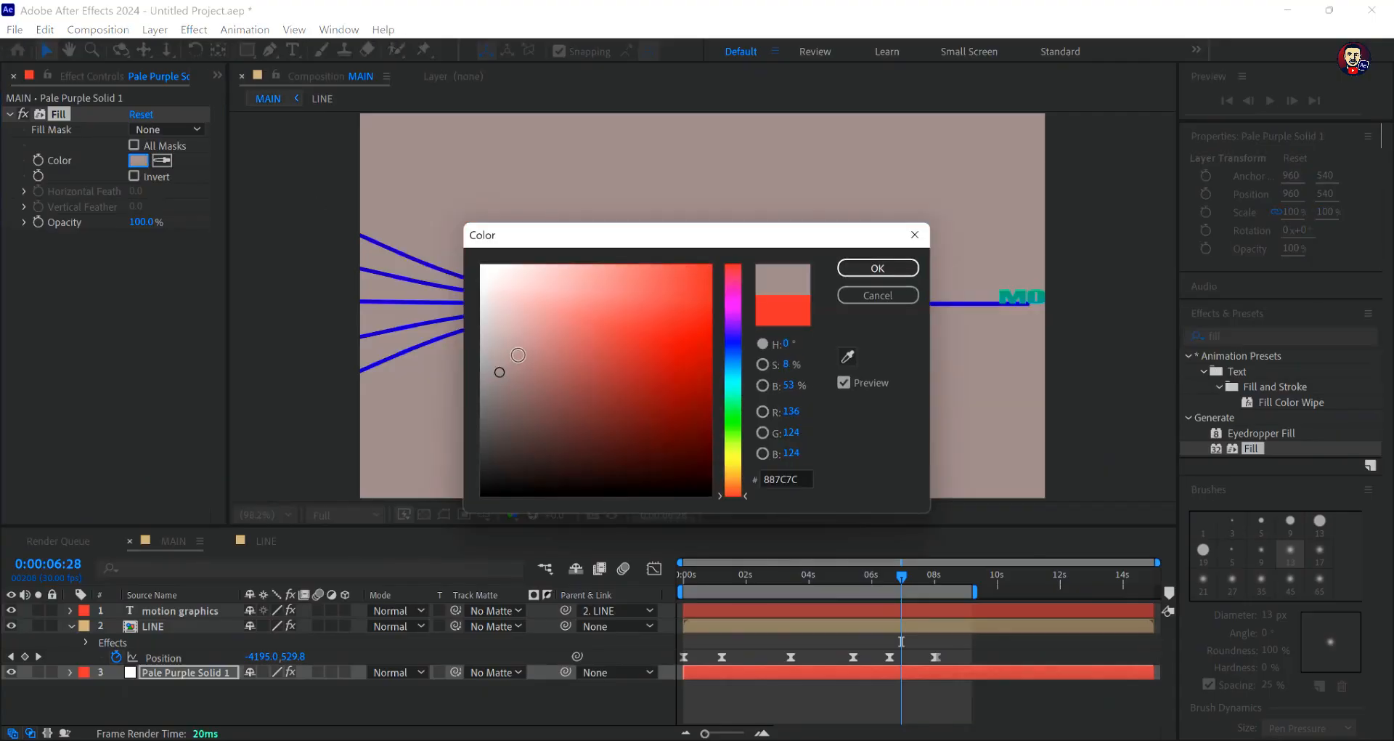
pyautogui.click(518, 354)
pyautogui.click(524, 327)
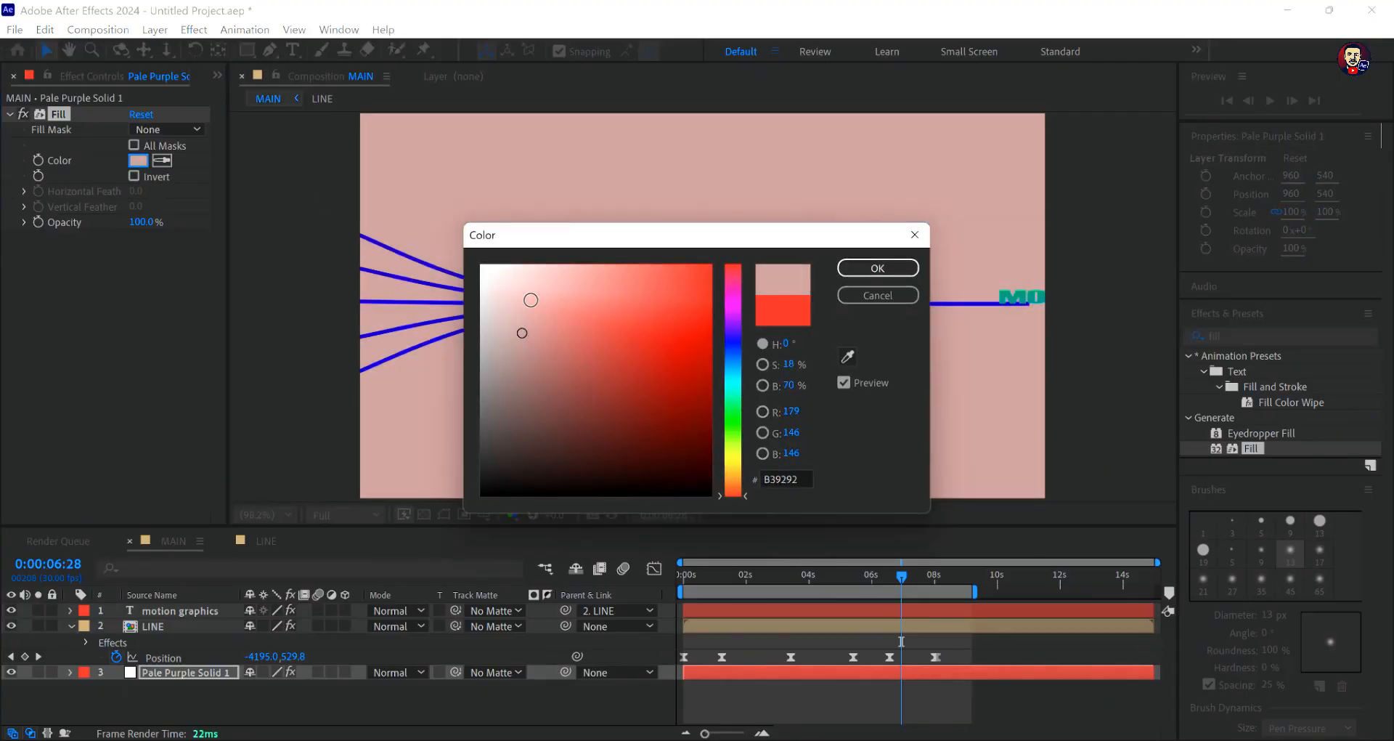
pyautogui.click(531, 300)
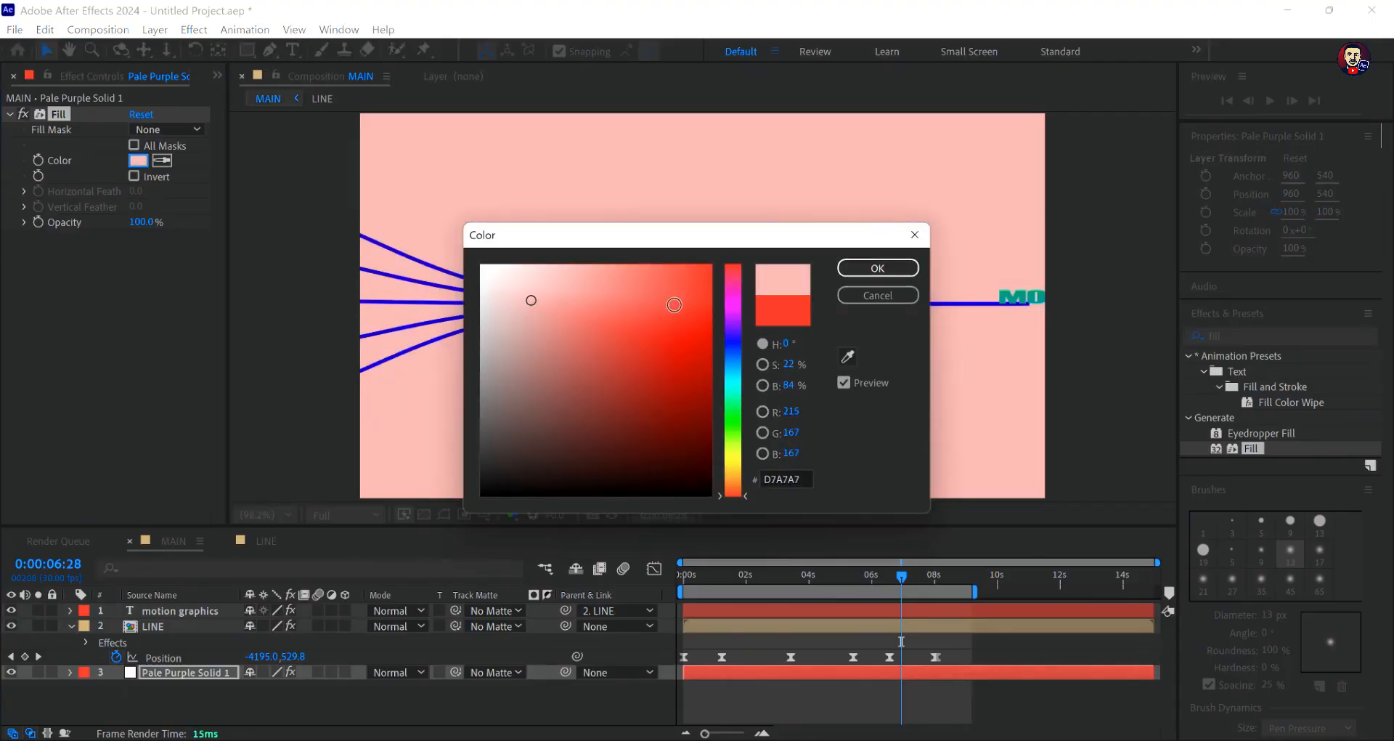
pyautogui.click(488, 300)
pyautogui.click(489, 282)
pyautogui.click(507, 285)
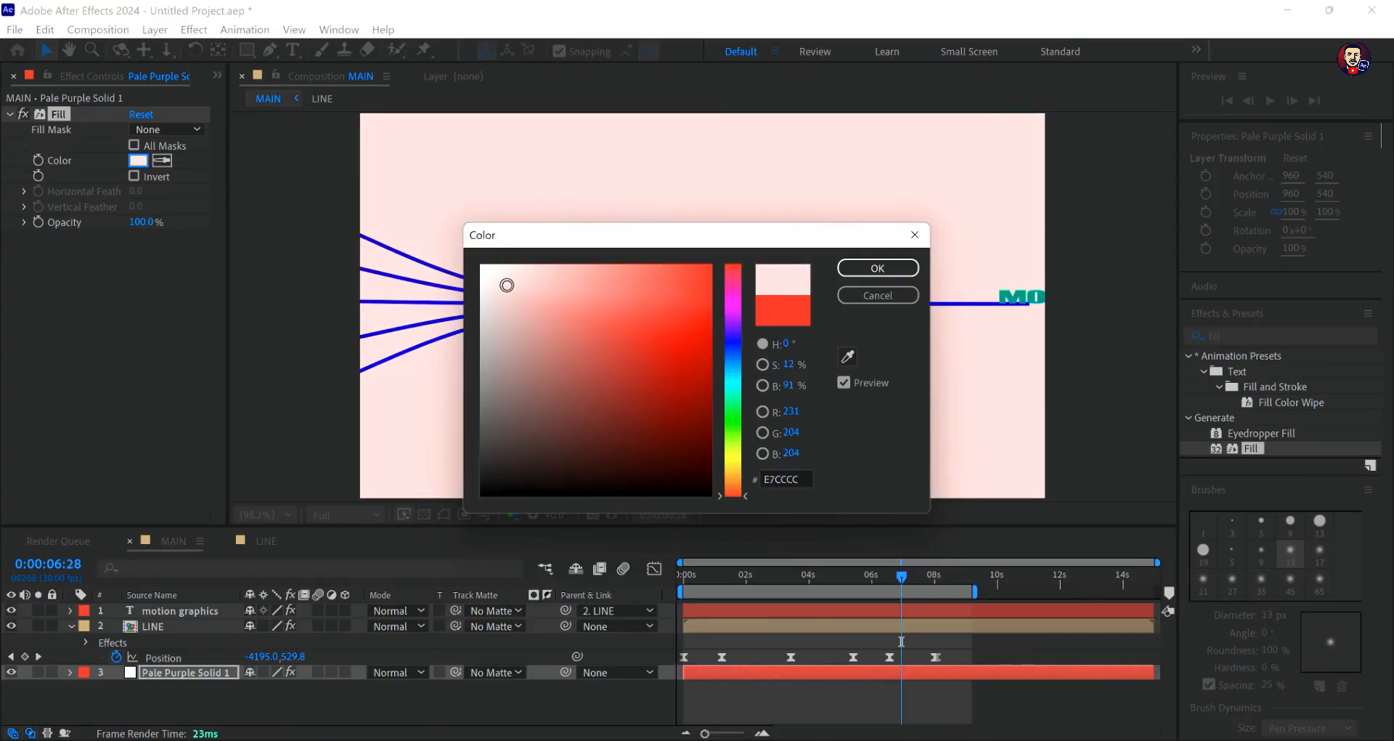
pyautogui.click(842, 269)
# - Play the MAIN animation from the beginning to check it against the recoloured background
pyautogui.click(982, 695)
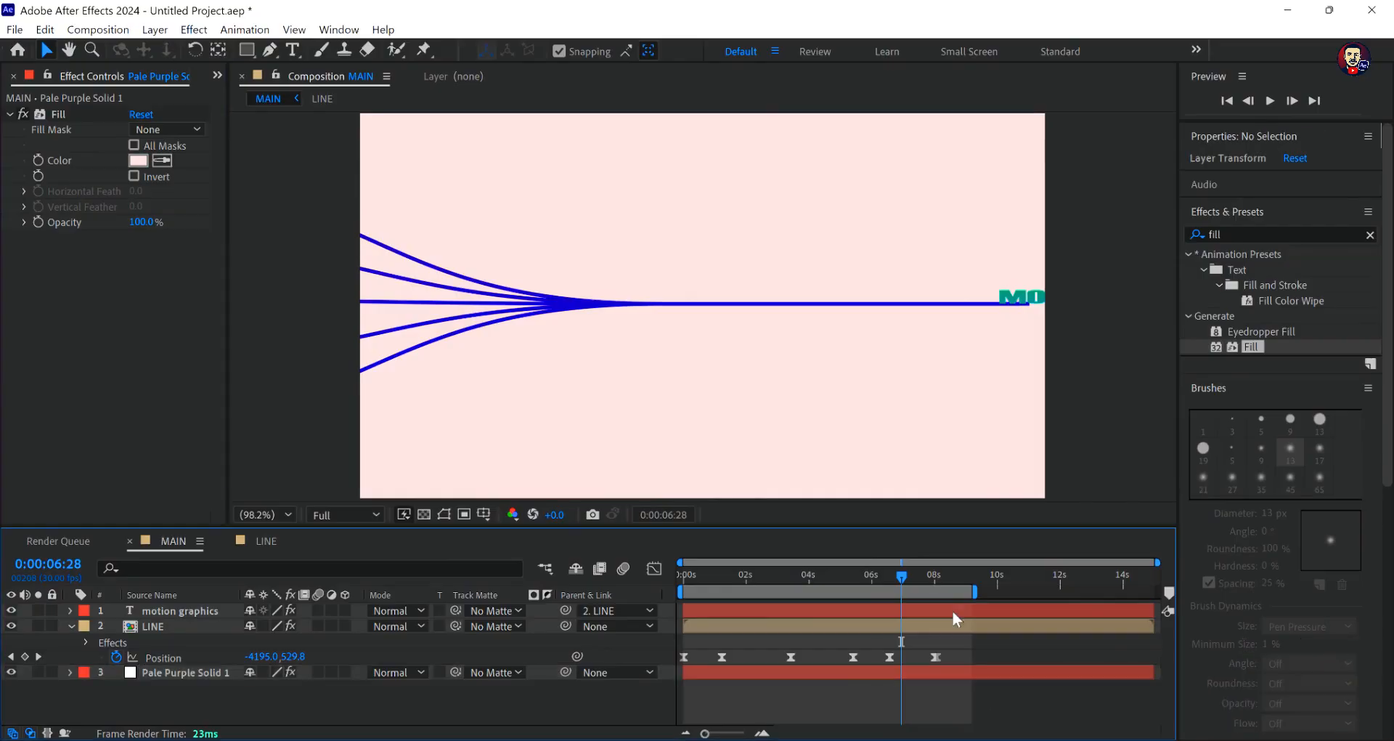
pyautogui.press('Home')
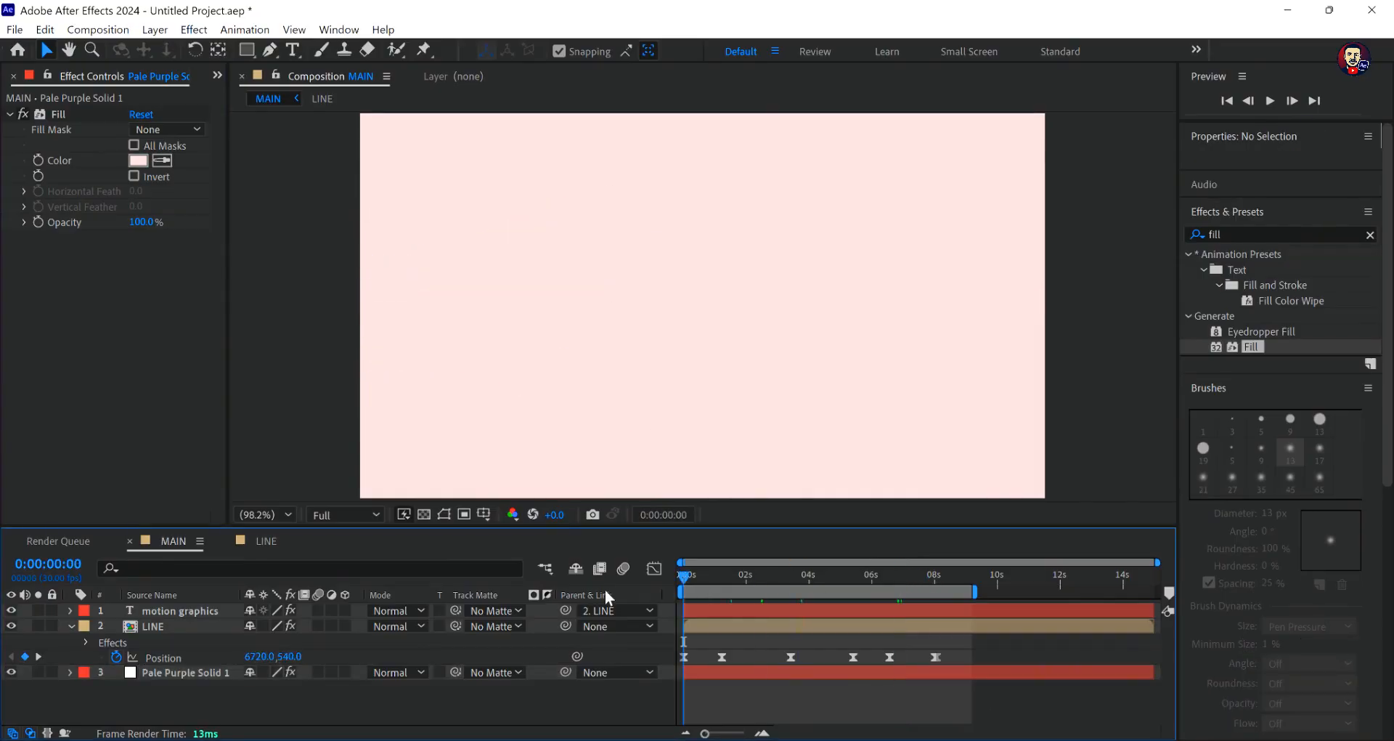
pyautogui.press('space')
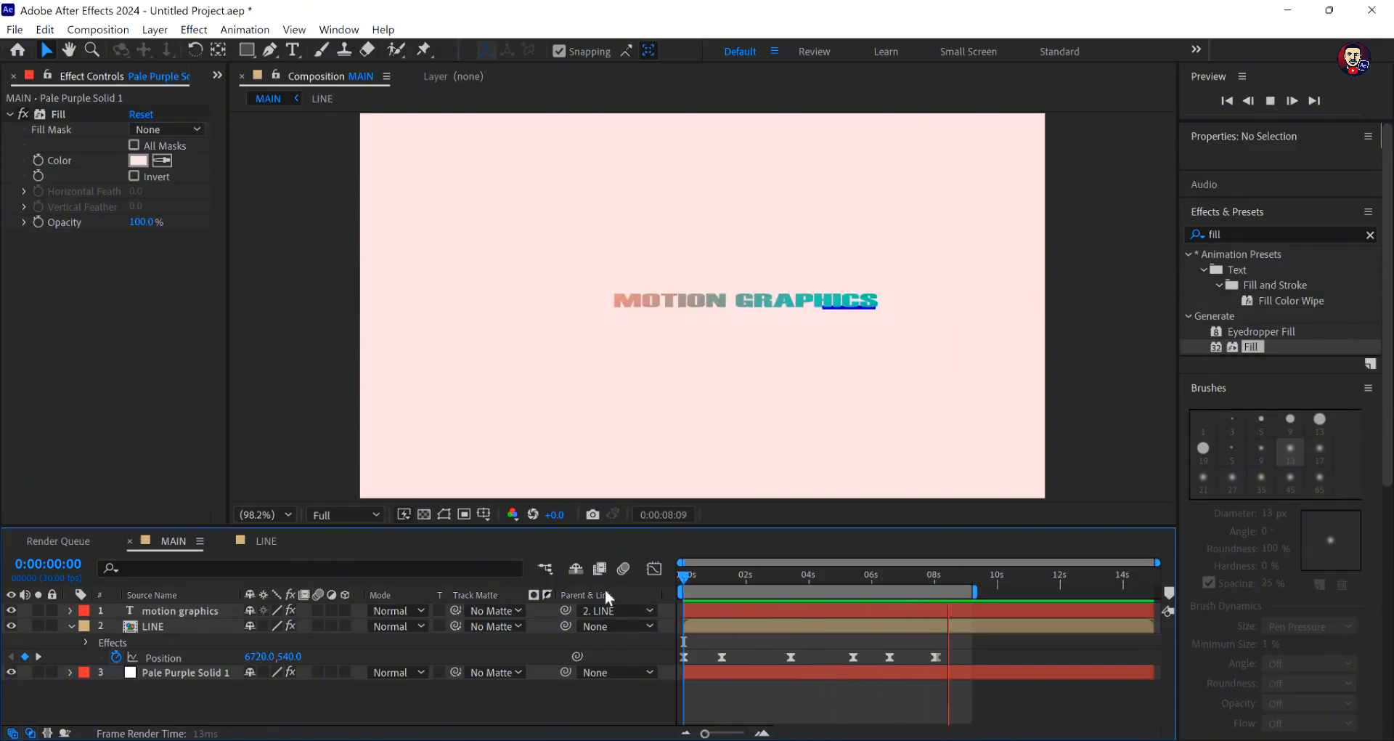
pyautogui.press('space')
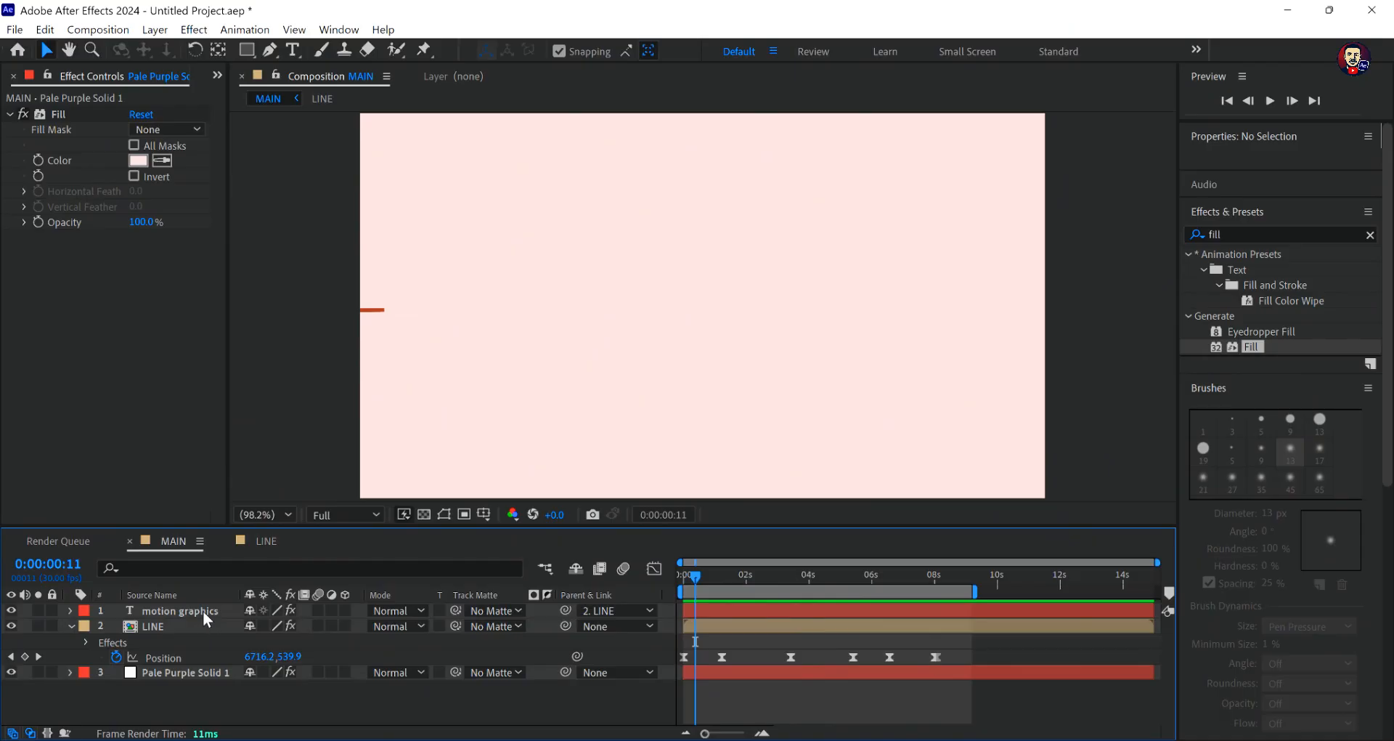
# - Inspect the "motion graphics" text and its gradient at 0:00:08:24, and replay the MAIN animation from the start
pyautogui.click(203, 612)
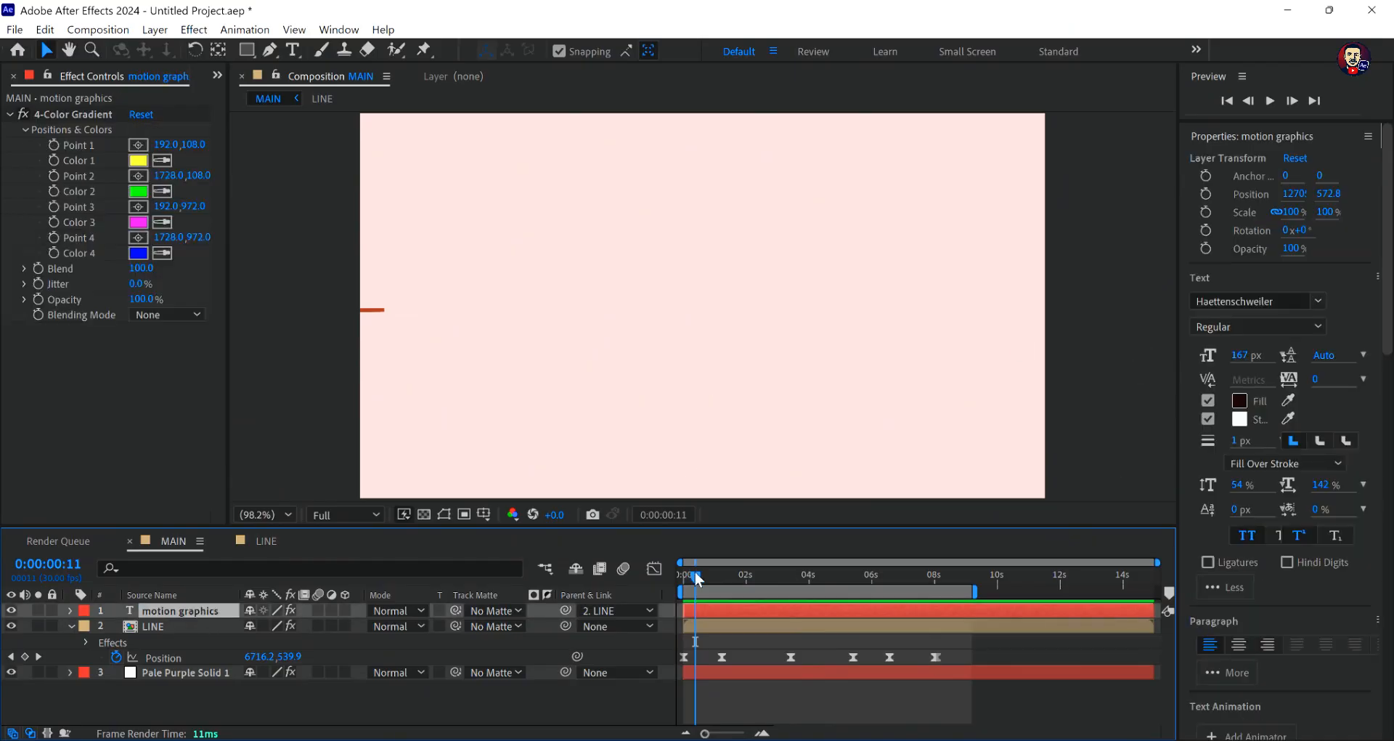
pyautogui.moveTo(694, 569); pyautogui.dragTo(957, 589)
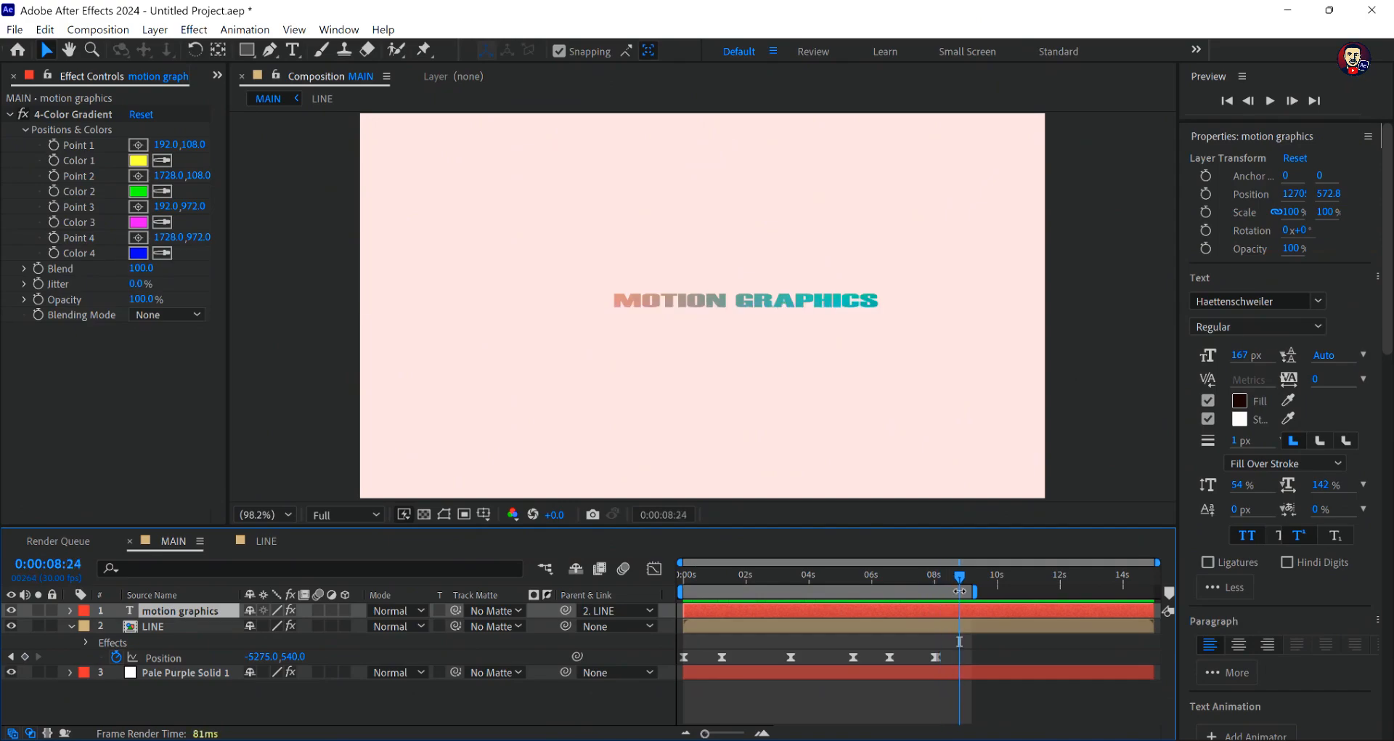
pyautogui.click(819, 706)
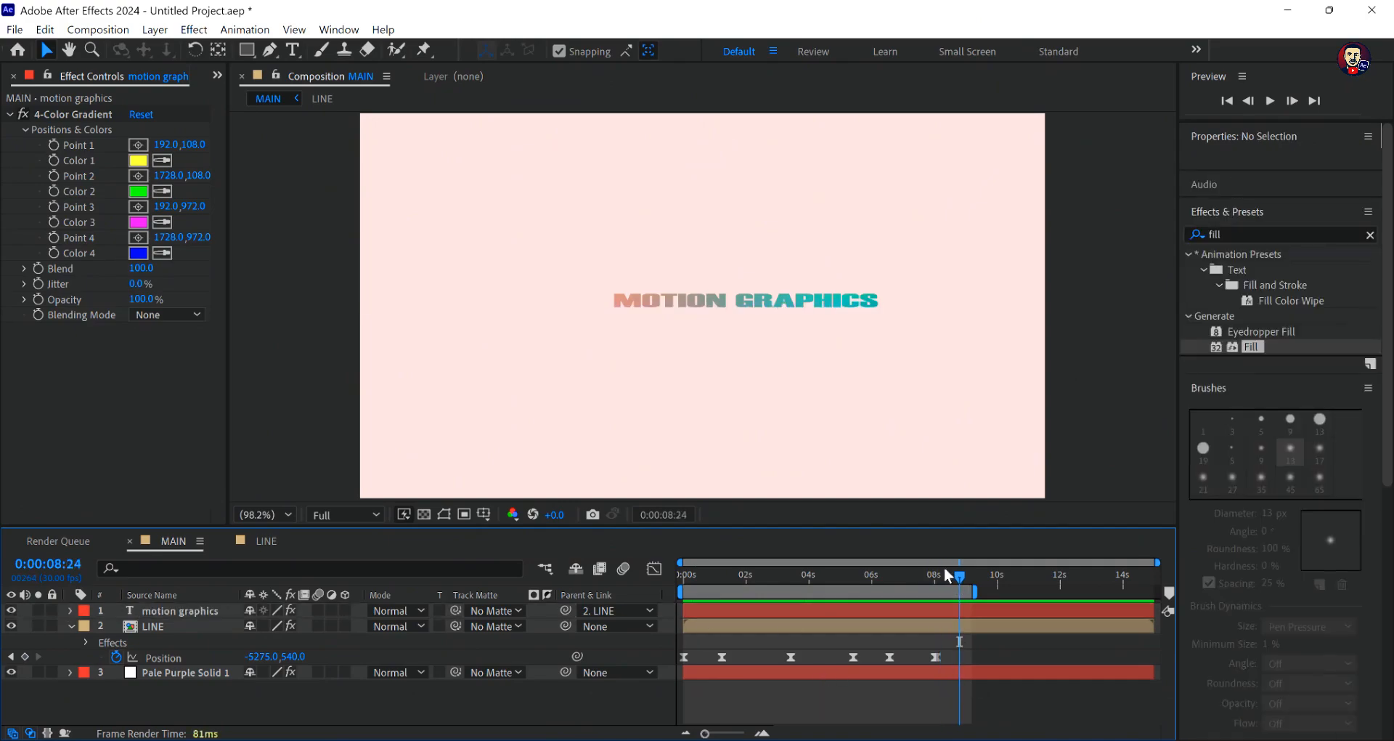
pyautogui.press('space')
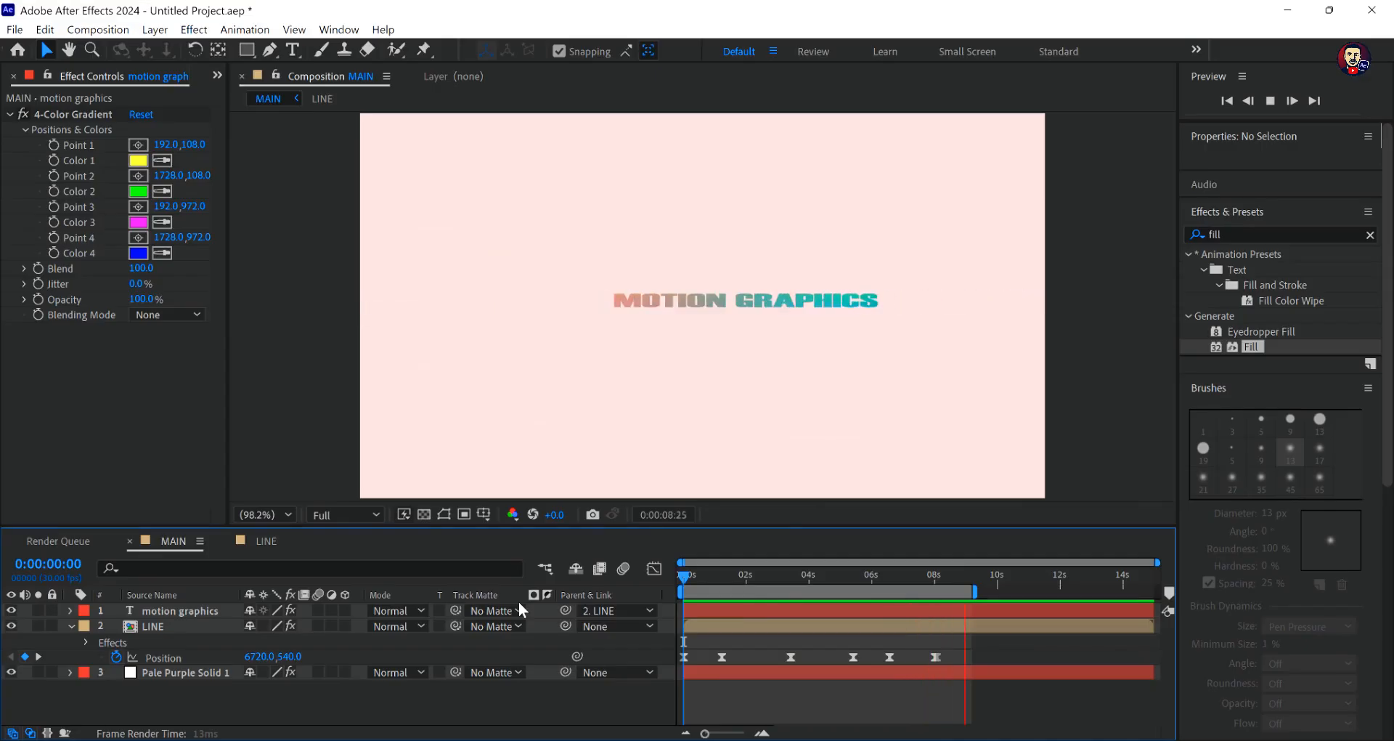
pyautogui.press('space')
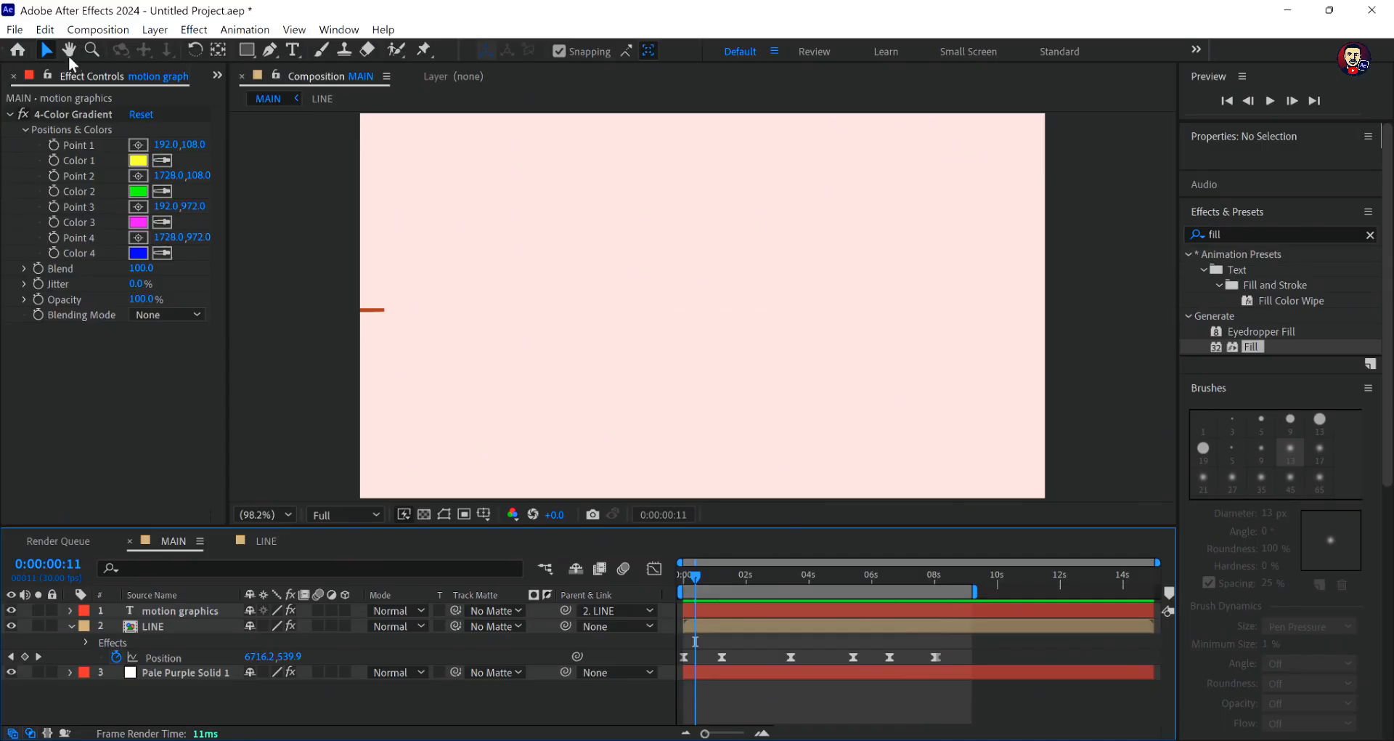
pyautogui.click(14, 30)
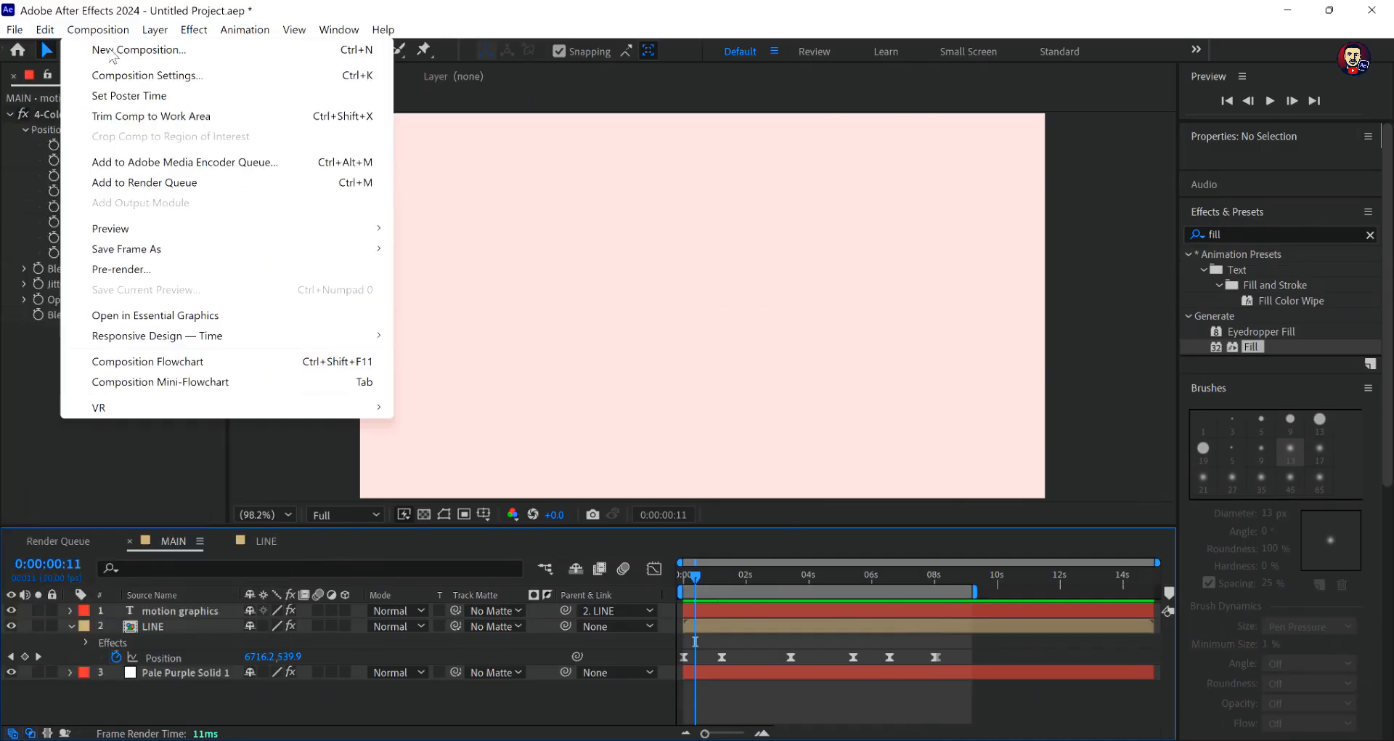